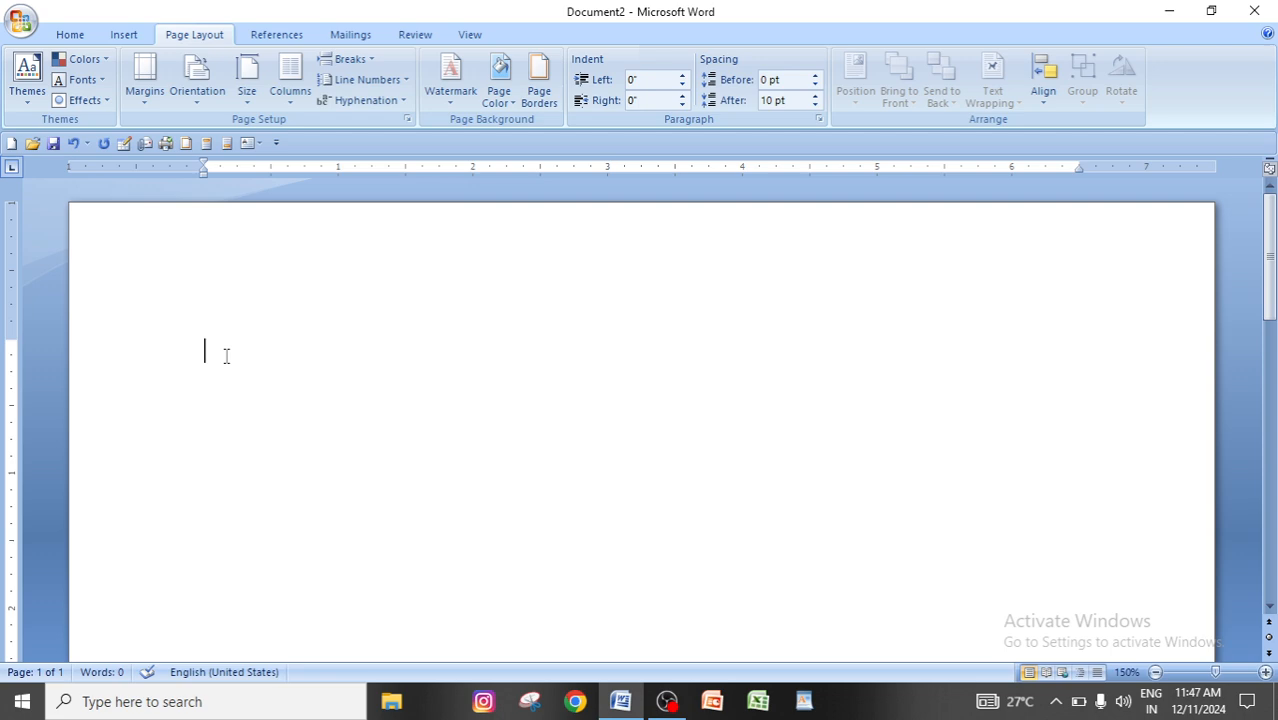
Fill the blank document with sample text using =rand(500,6) and return to the start of the document.
type("=rand(500,6)")
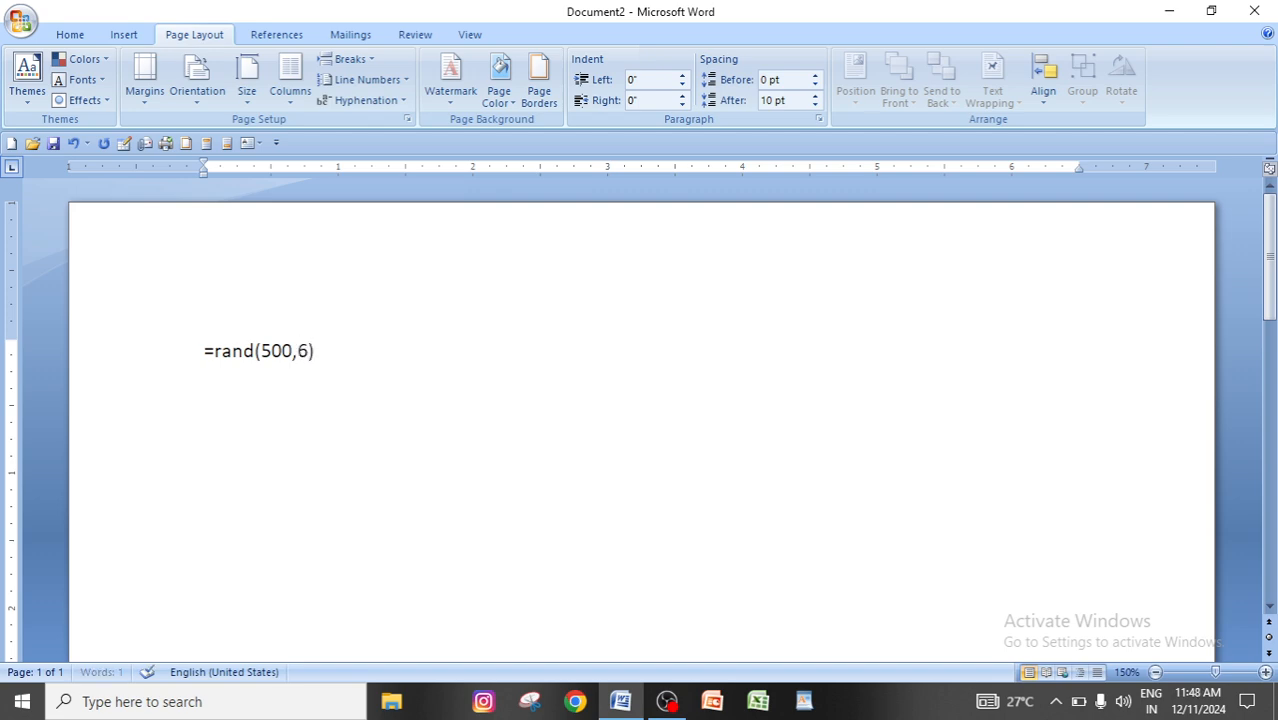
key("Return")
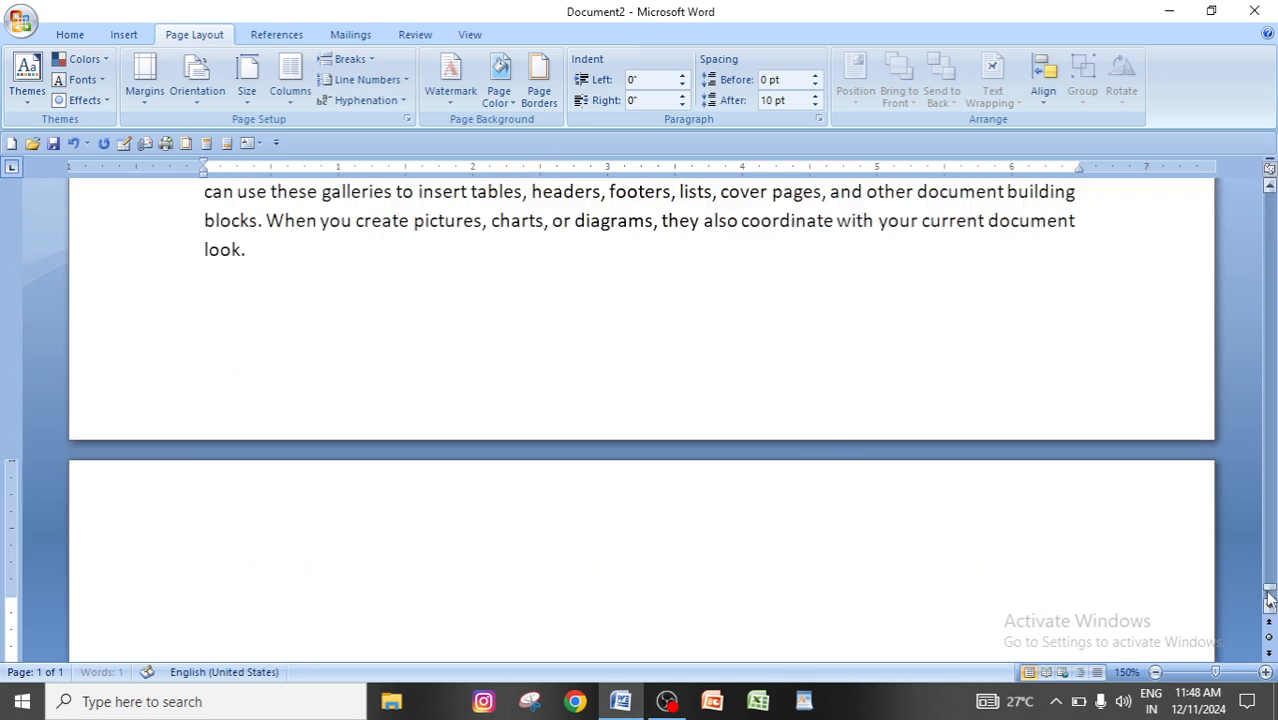
left_click_drag(1270, 598, 1262, 196)
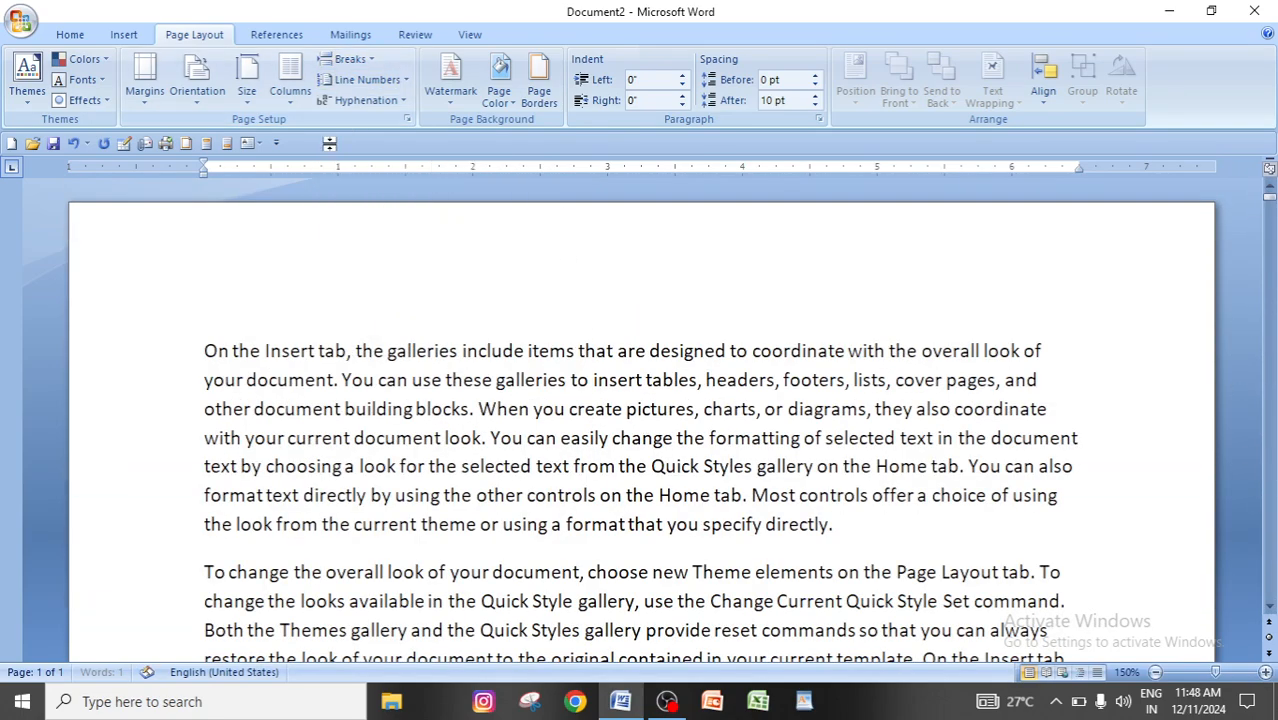
left_click(368, 61)
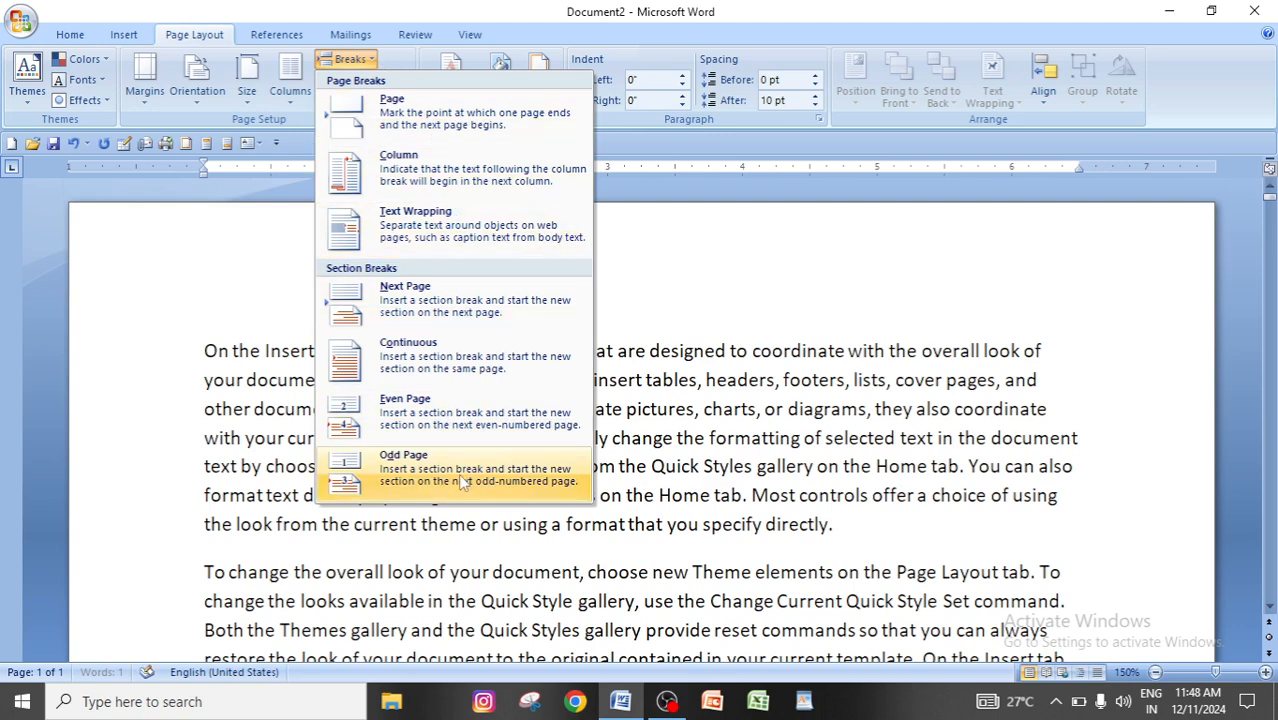
left_click(877, 439)
left_click(352, 59)
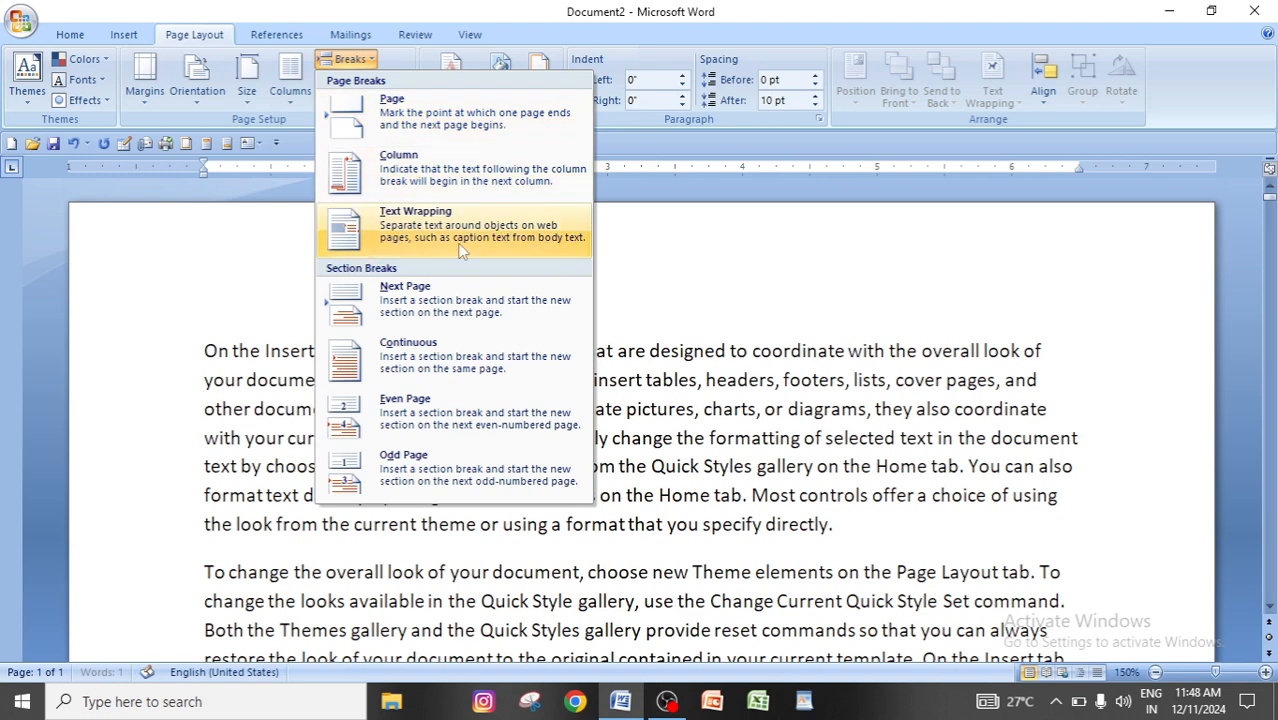
left_click(699, 283)
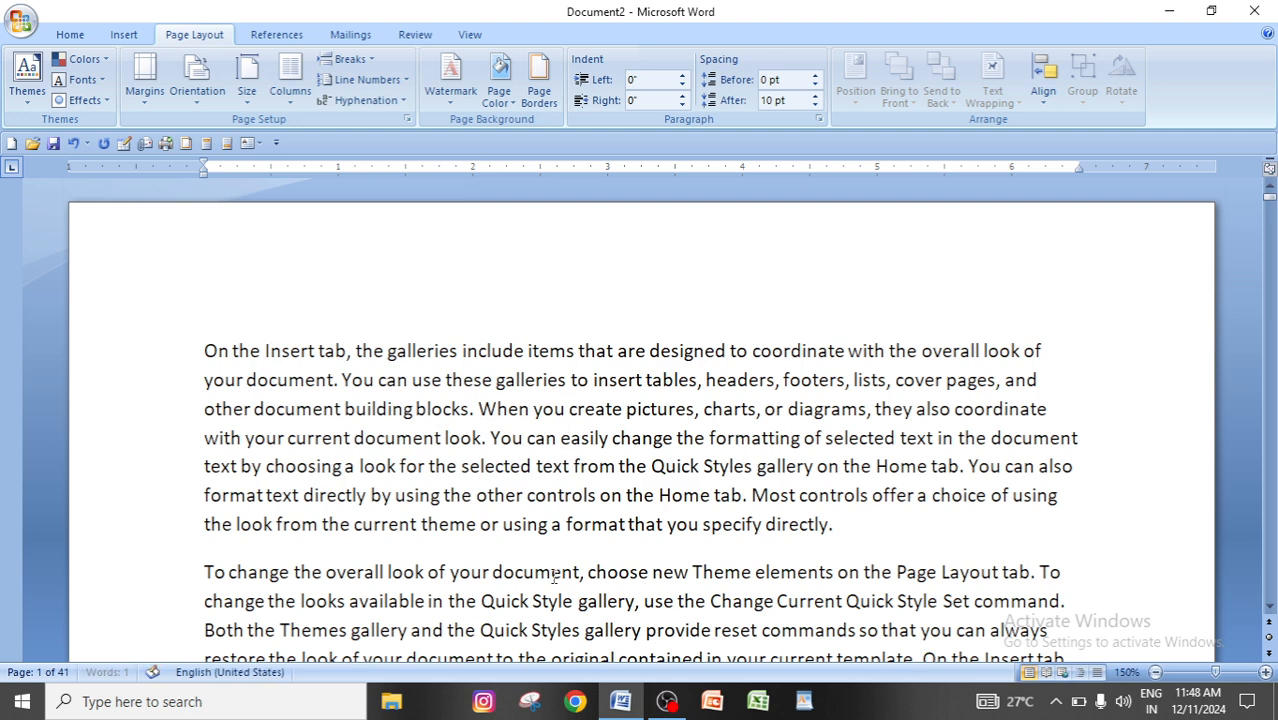
Examine the paragraphs on the first page and where the text continues on the second page.
left_click(206, 355)
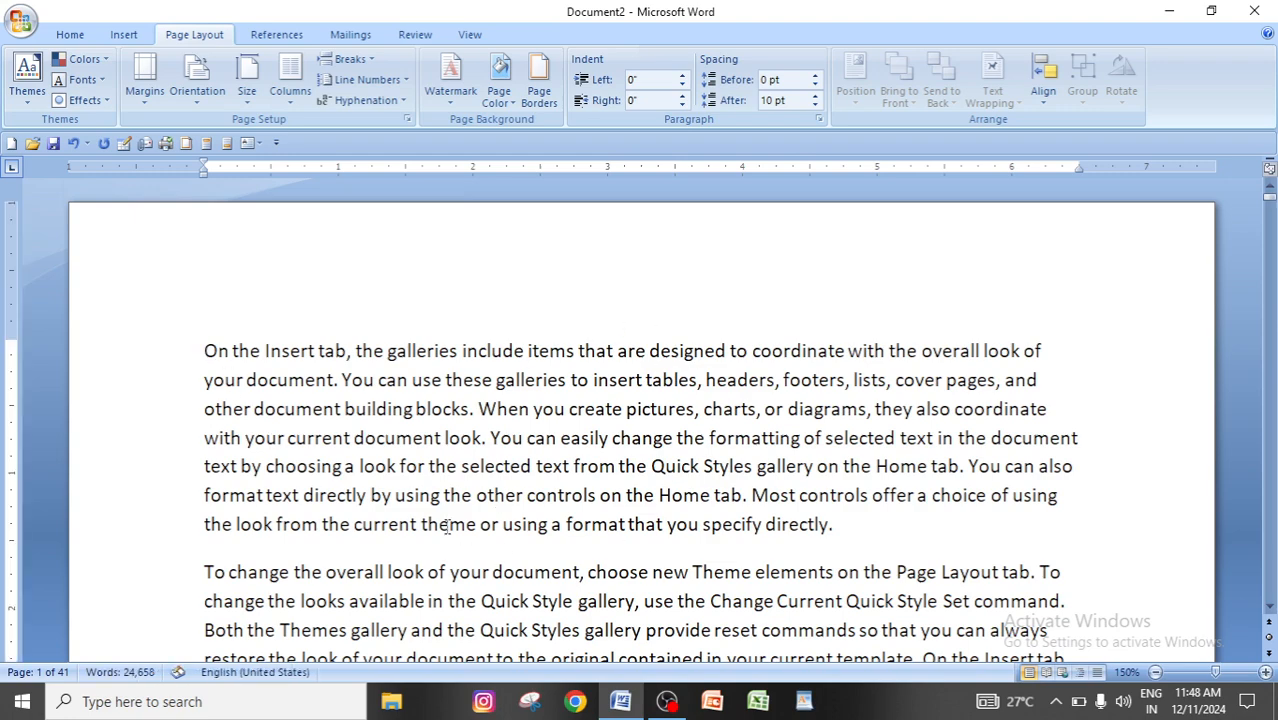
scroll(447, 527, "down", 8)
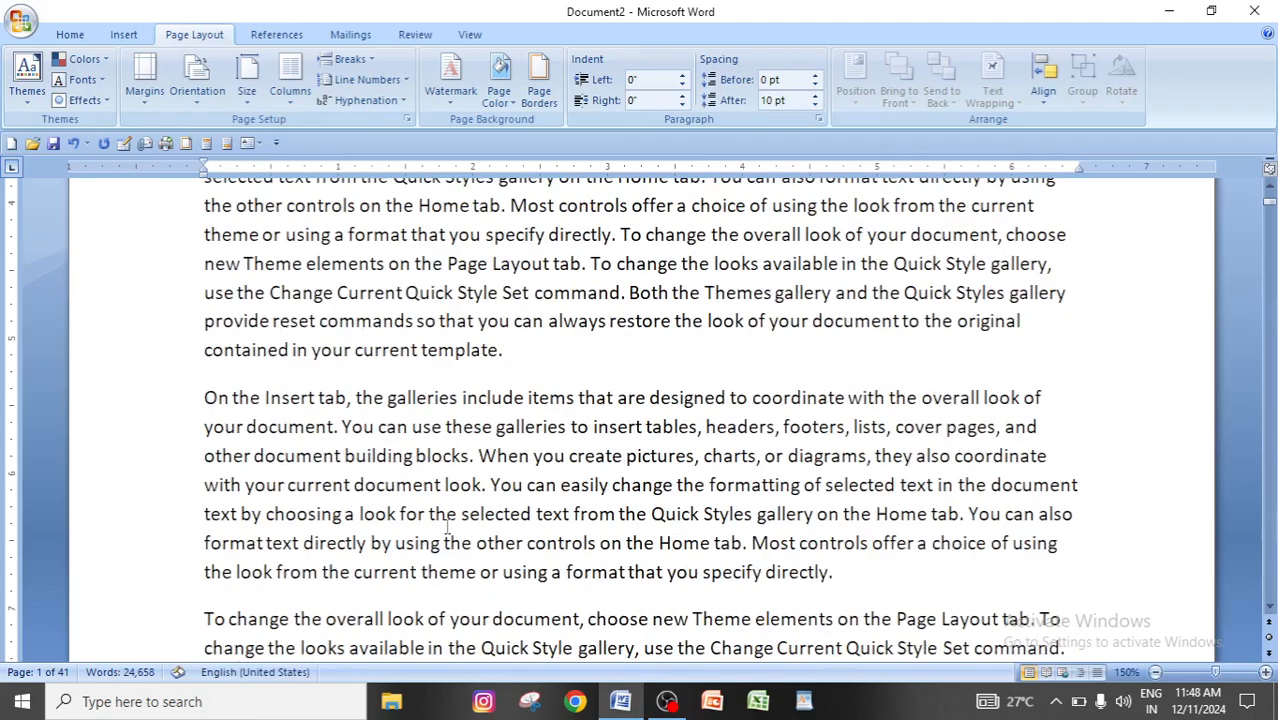
scroll(447, 527, "down", 5)
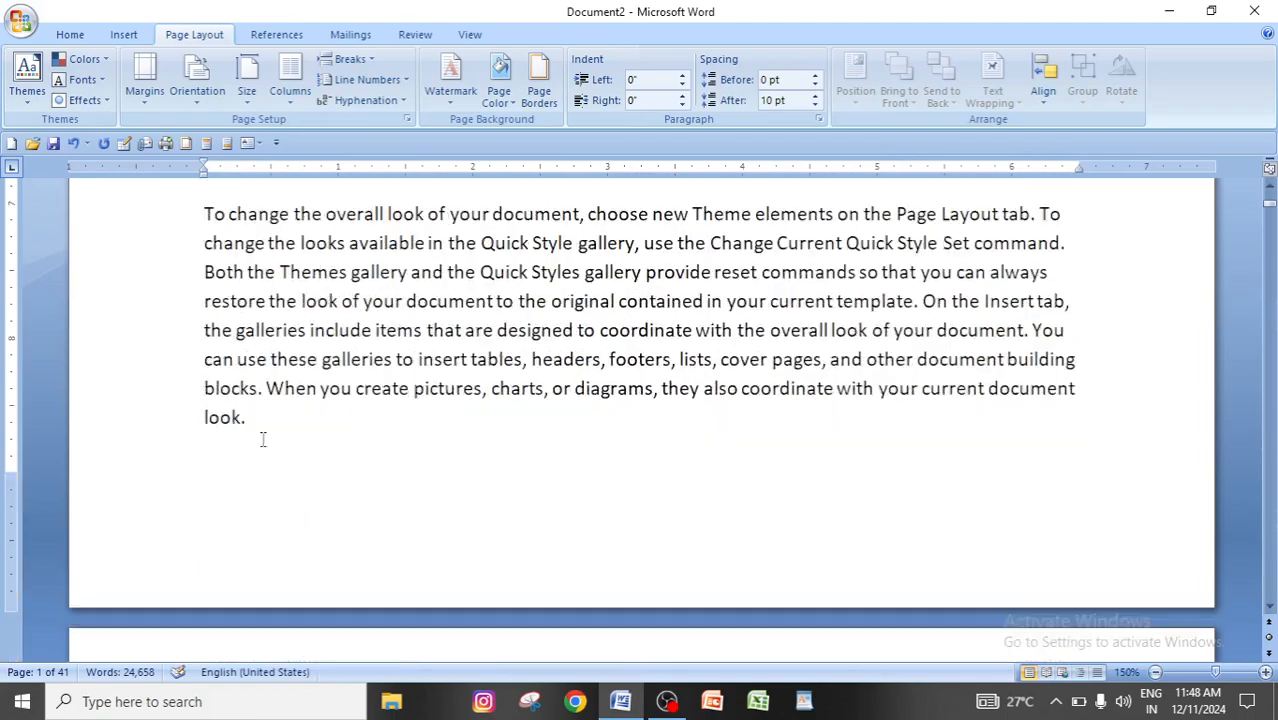
scroll(567, 459, "up", 13)
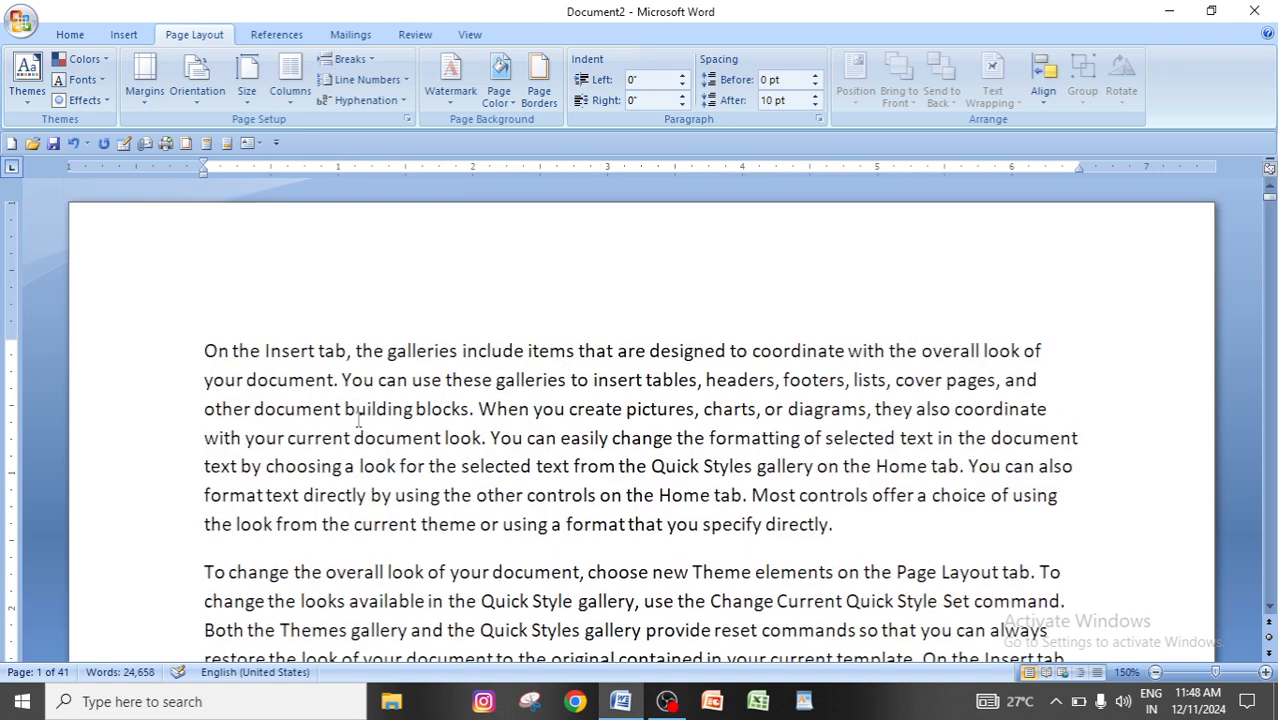
scroll(441, 438, "down", 1)
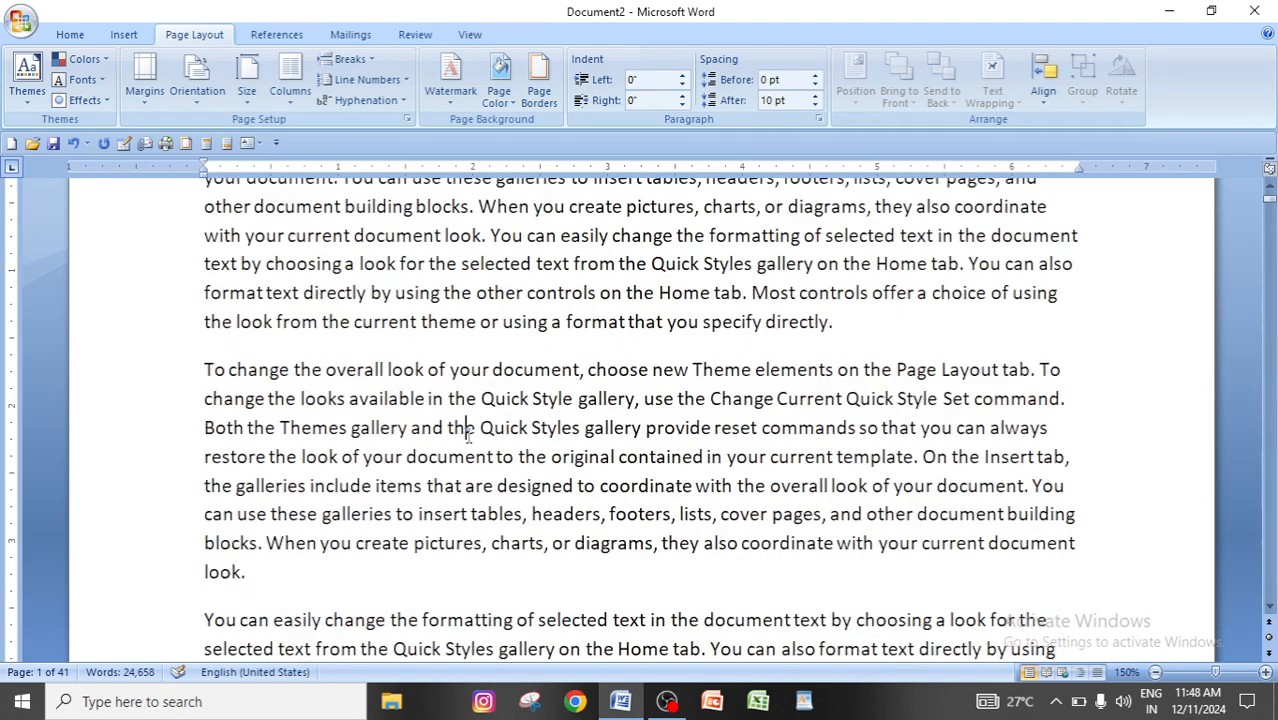
scroll(470, 440, "down", 3)
scroll(475, 440, "down", 4)
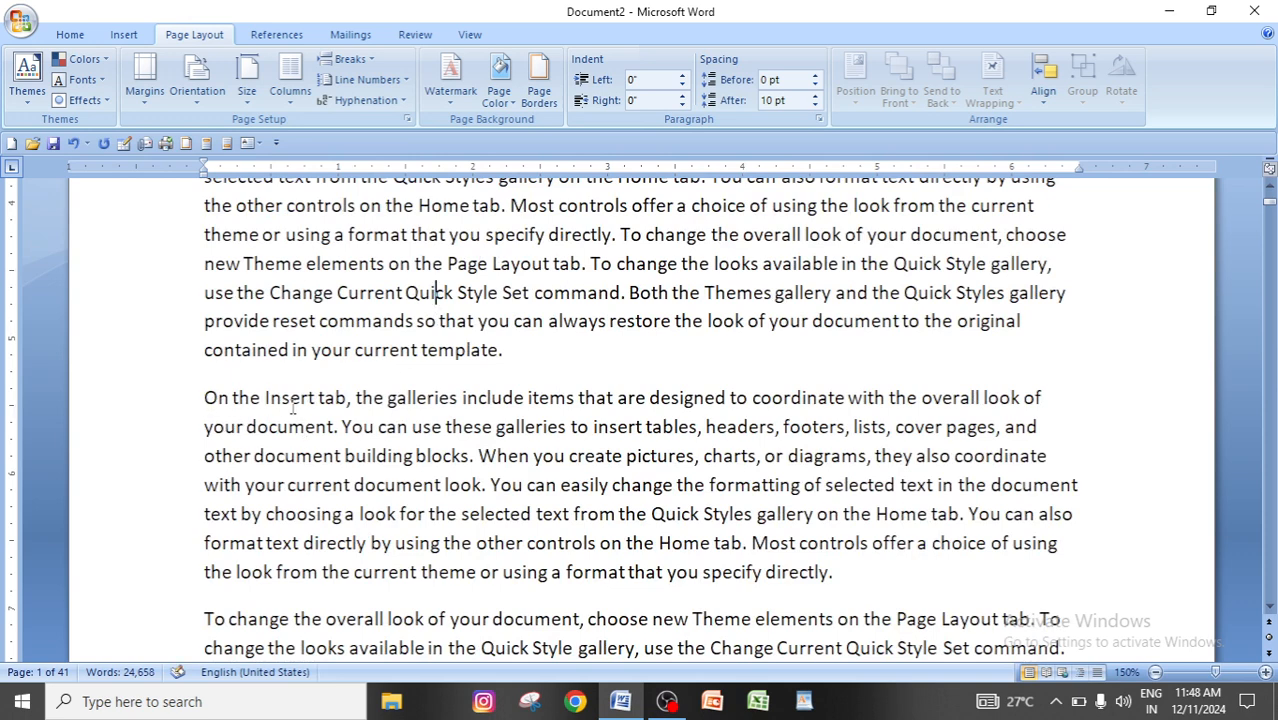
scroll(370, 432, "down", 2)
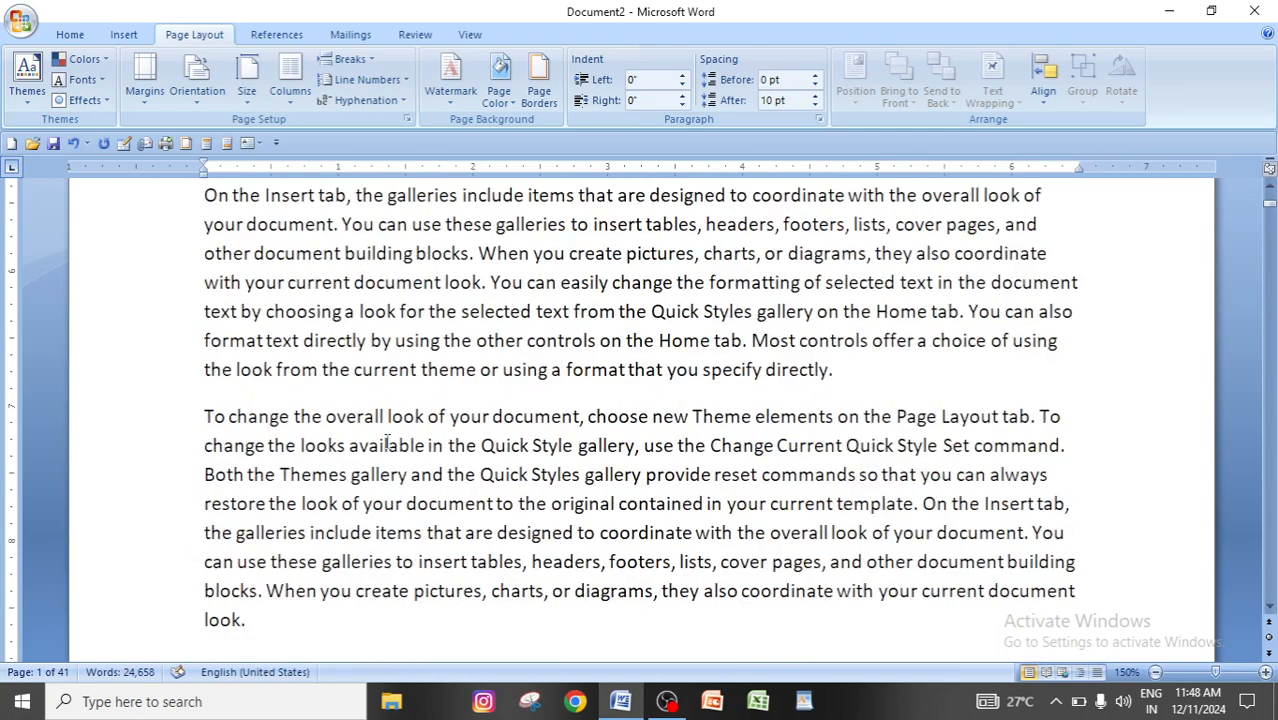
scroll(388, 443, "down", 6)
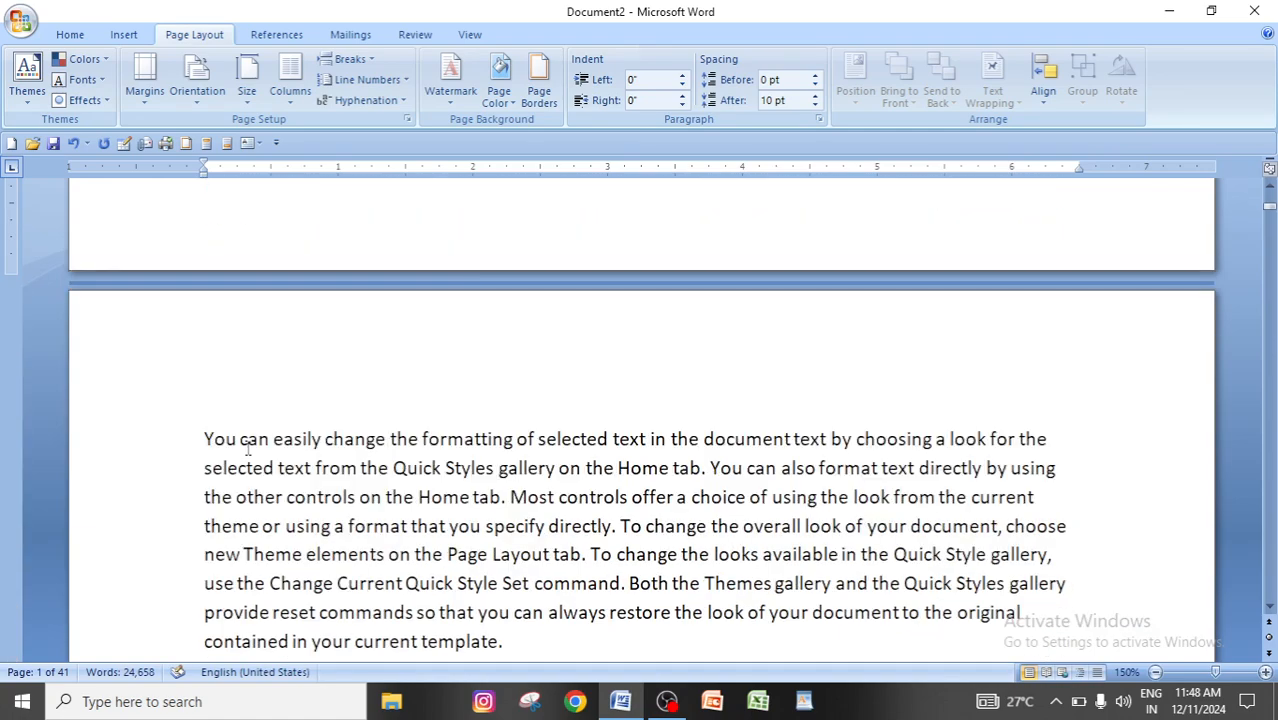
Insert a page break before the fourth paragraph, which begins "On the Insert tab", on the first page.
scroll(248, 448, "up", 1)
scroll(248, 448, "down", 6)
scroll(198, 463, "up", 2)
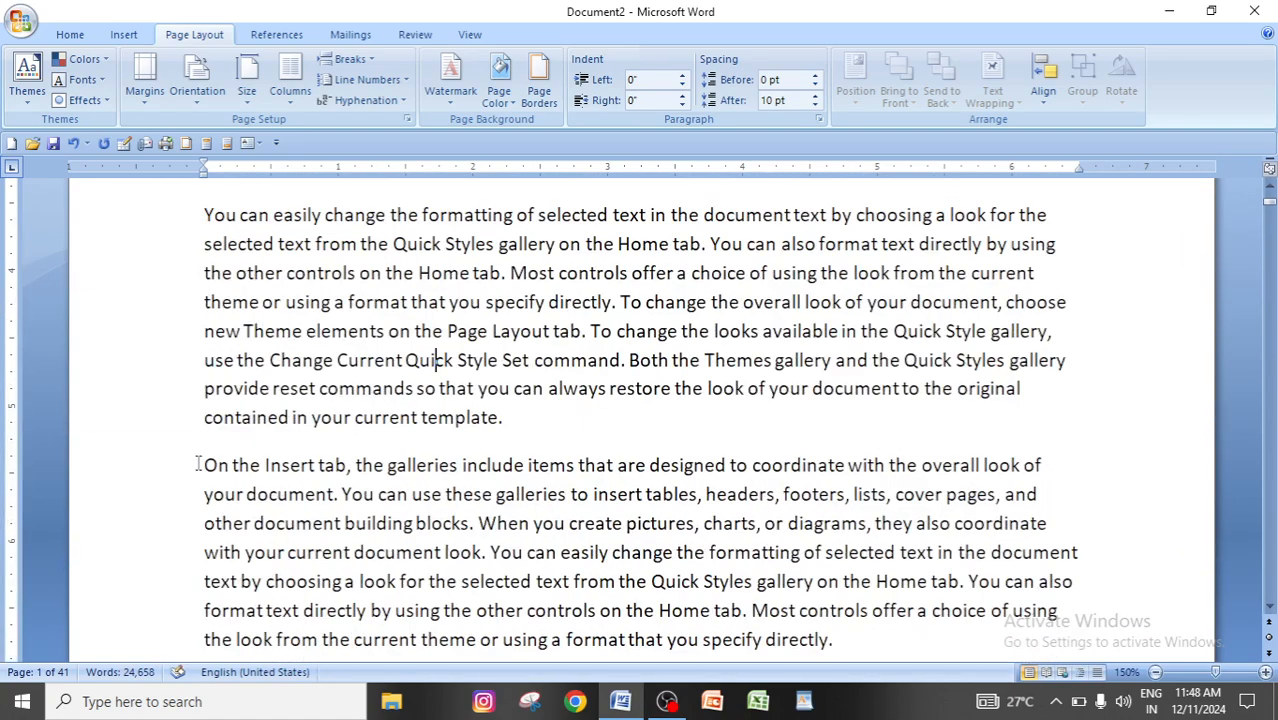
left_click(207, 469)
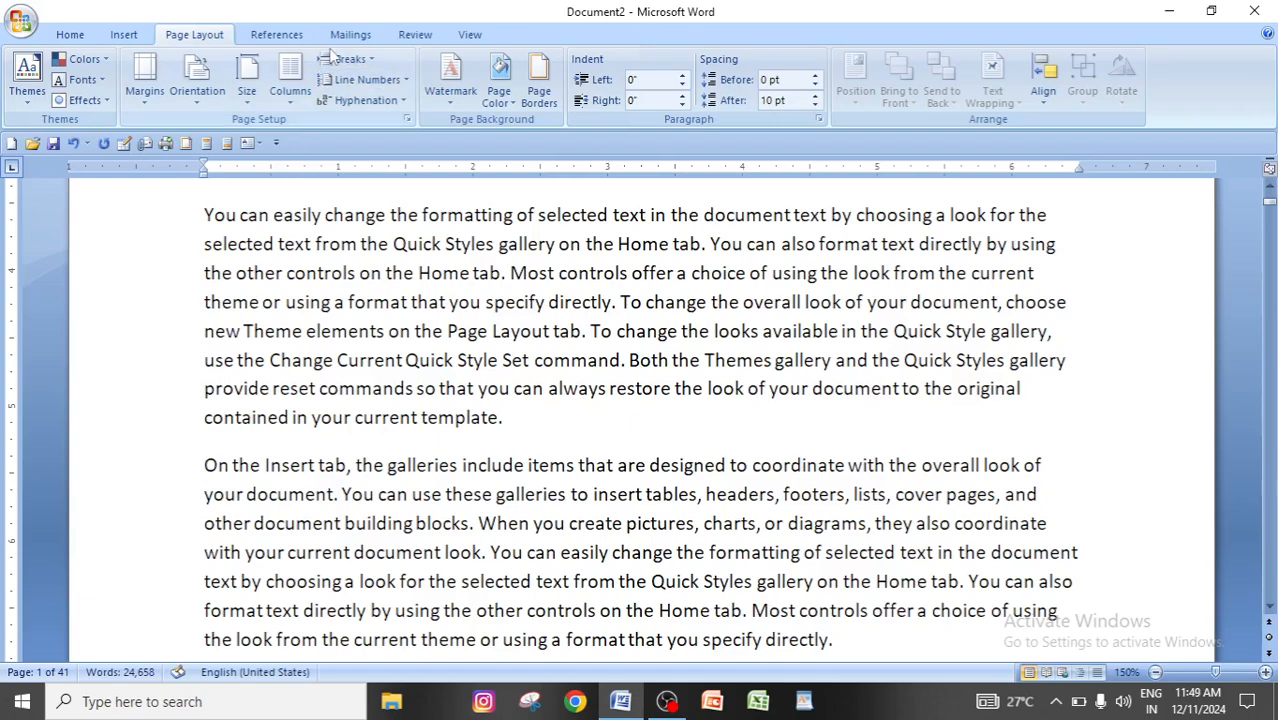
left_click(362, 58)
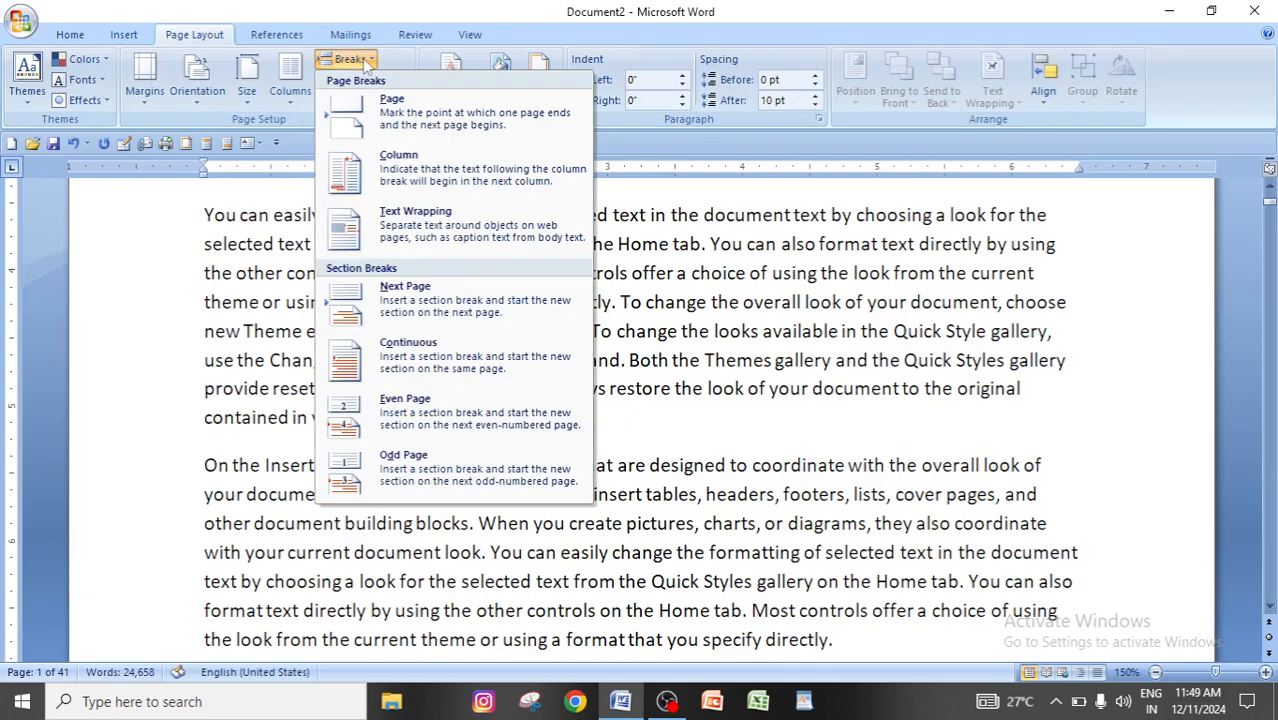
left_click(440, 124)
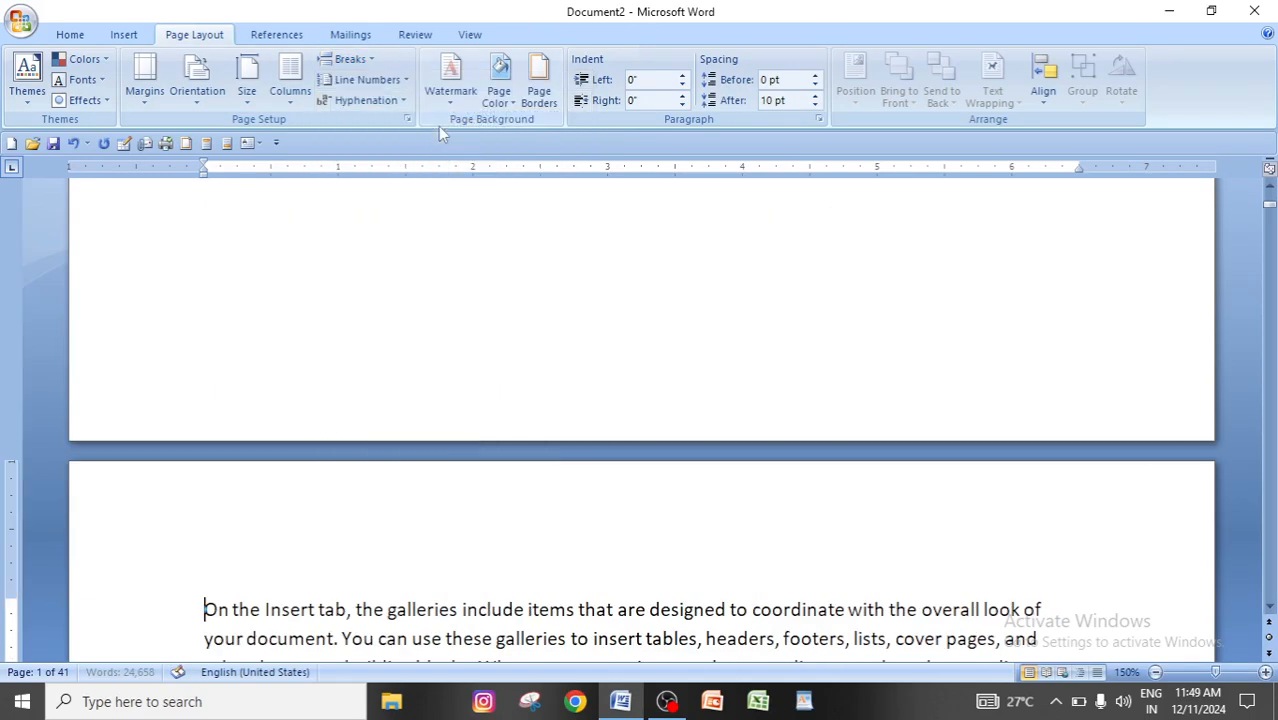
Examine the first two pages to see how the page break divides the text after the third paragraph.
scroll(414, 400, "up", 5)
scroll(414, 400, "up", 3)
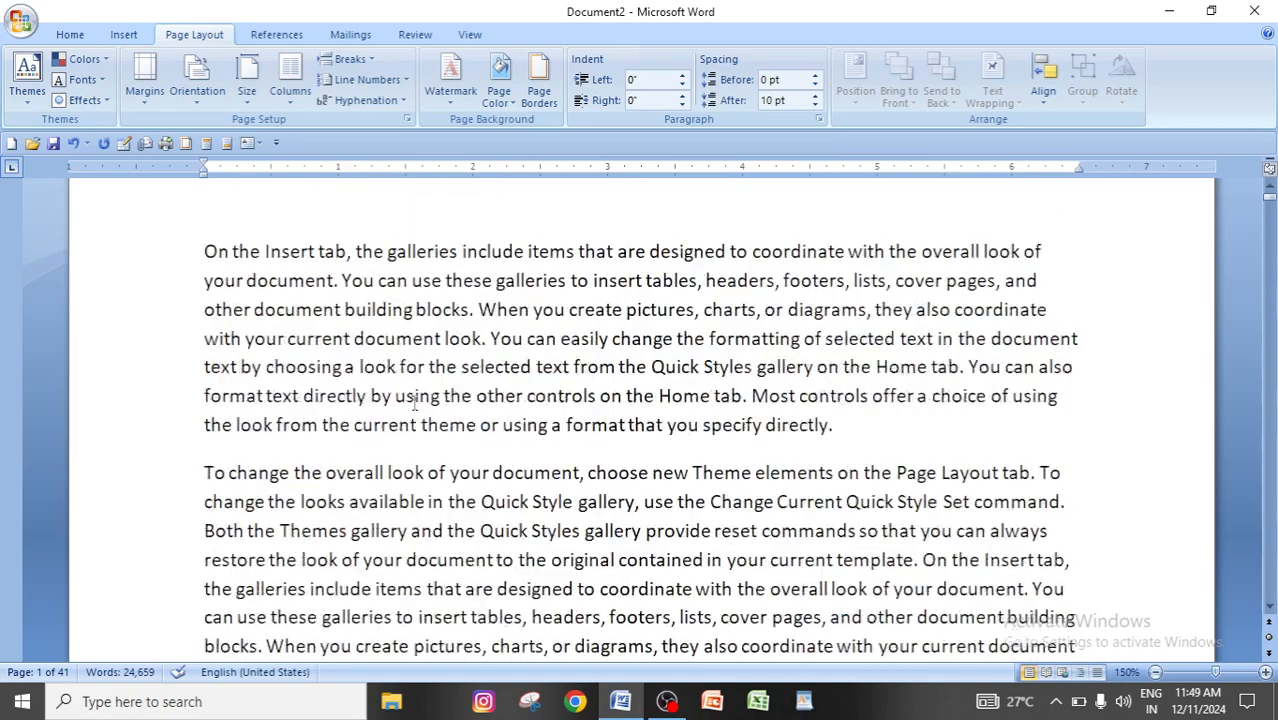
scroll(489, 384, "down", 1)
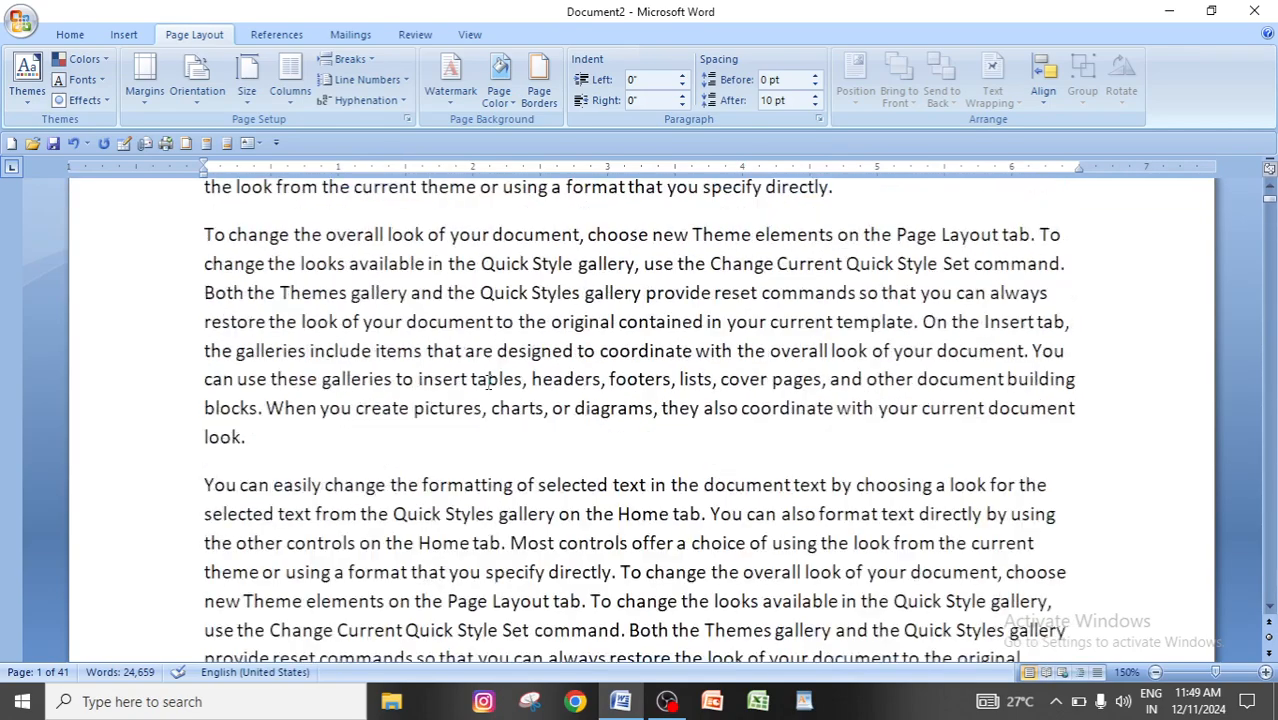
scroll(489, 383, "up", 3)
scroll(392, 344, "down", 3)
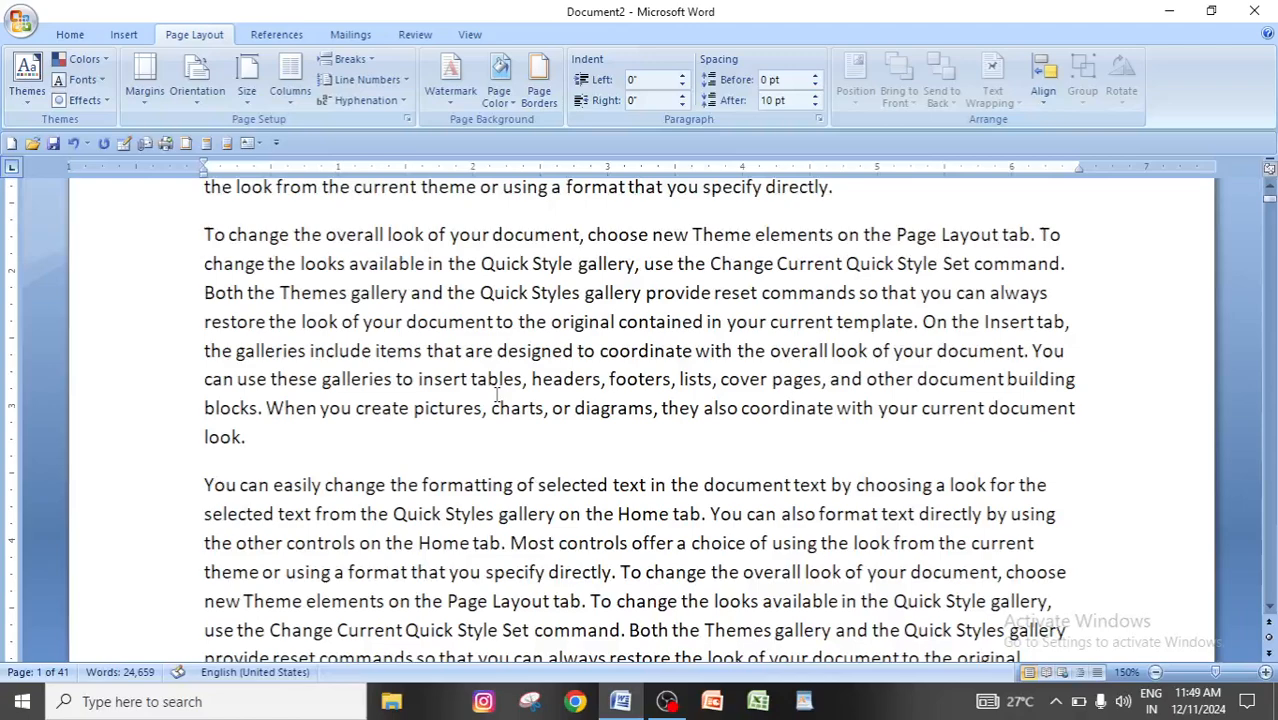
scroll(440, 350, "down", 4)
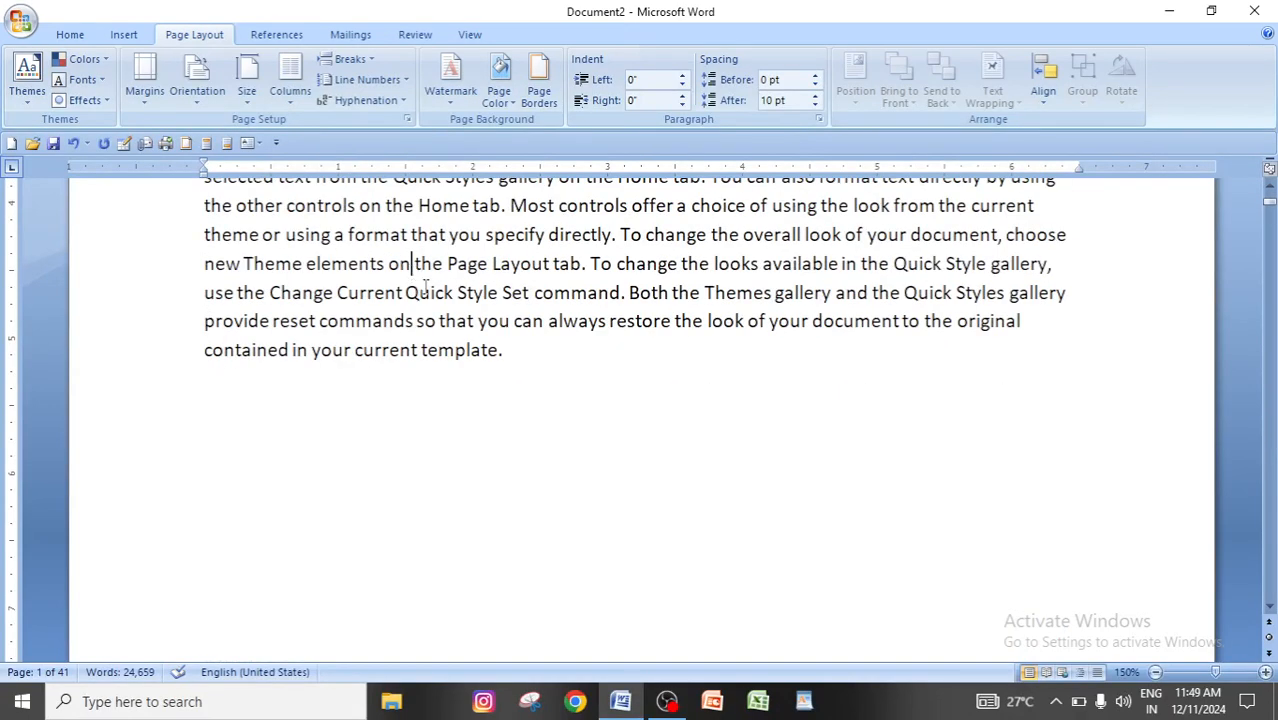
scroll(425, 287, "down", 3)
scroll(425, 314, "up", 3)
left_click(511, 358)
scroll(474, 364, "down", 10)
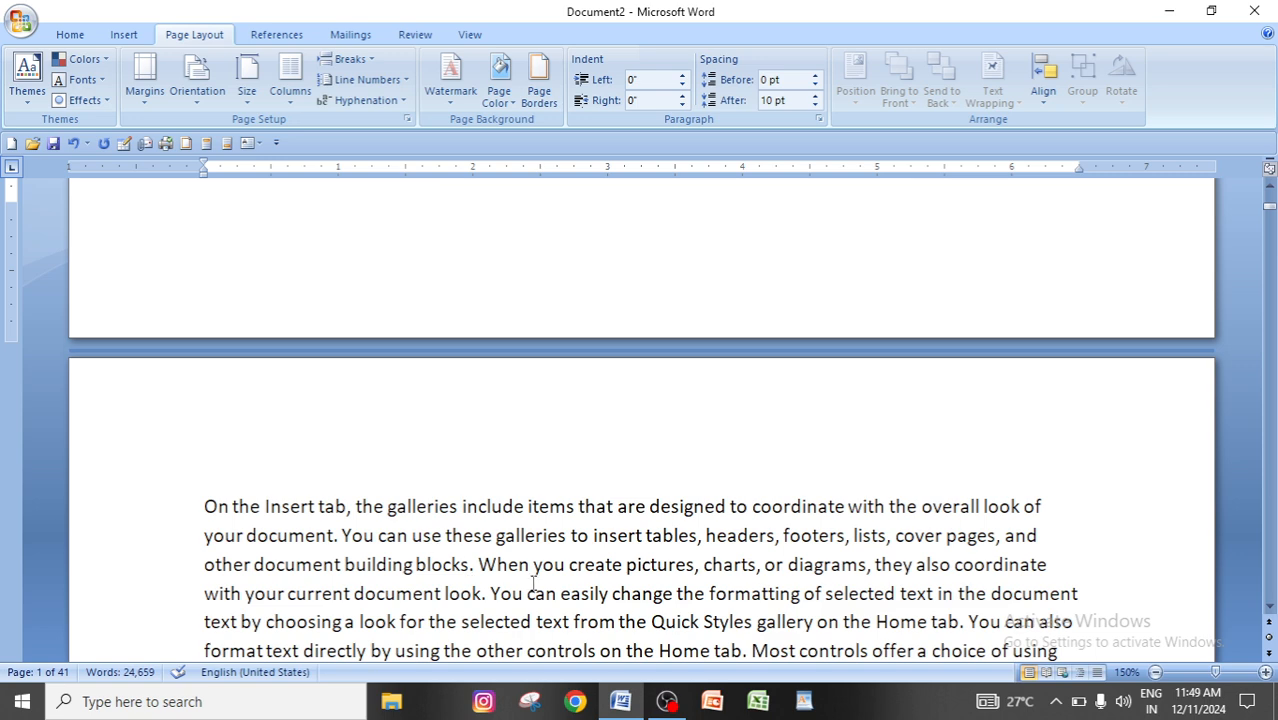
scroll(375, 540, "down", 15)
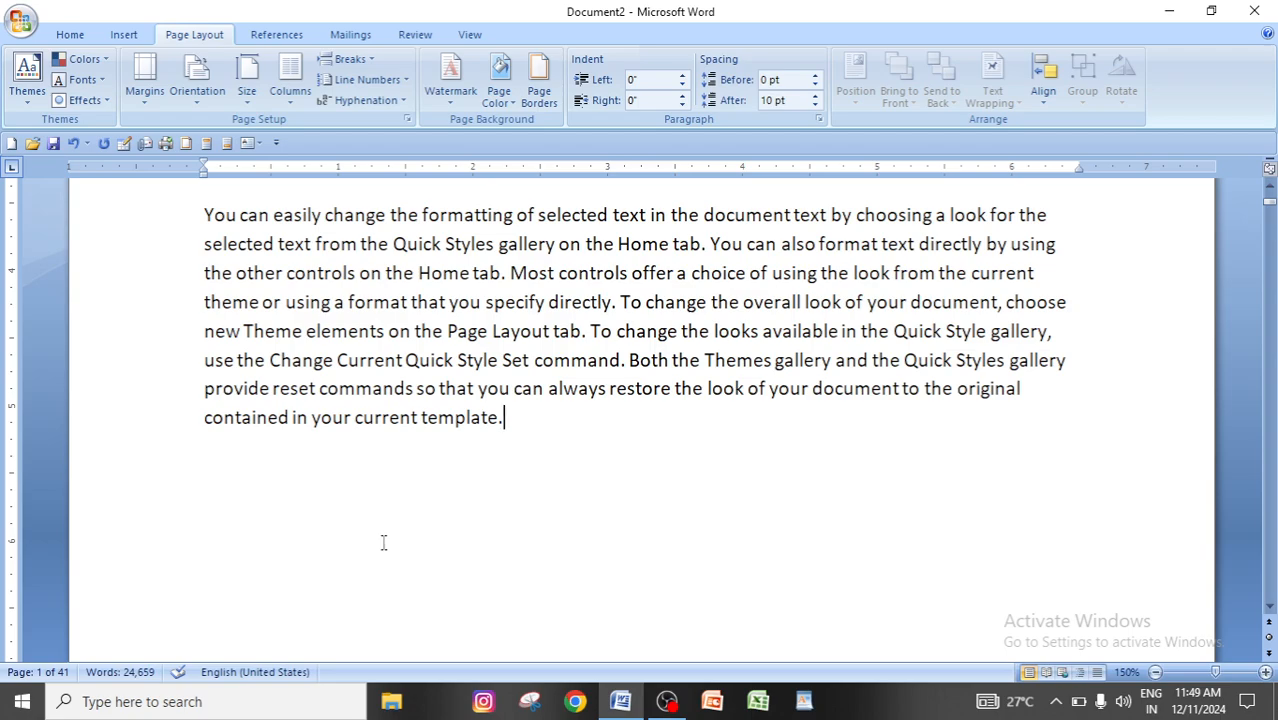
scroll(381, 542, "up", 5)
scroll(461, 455, "up", 2)
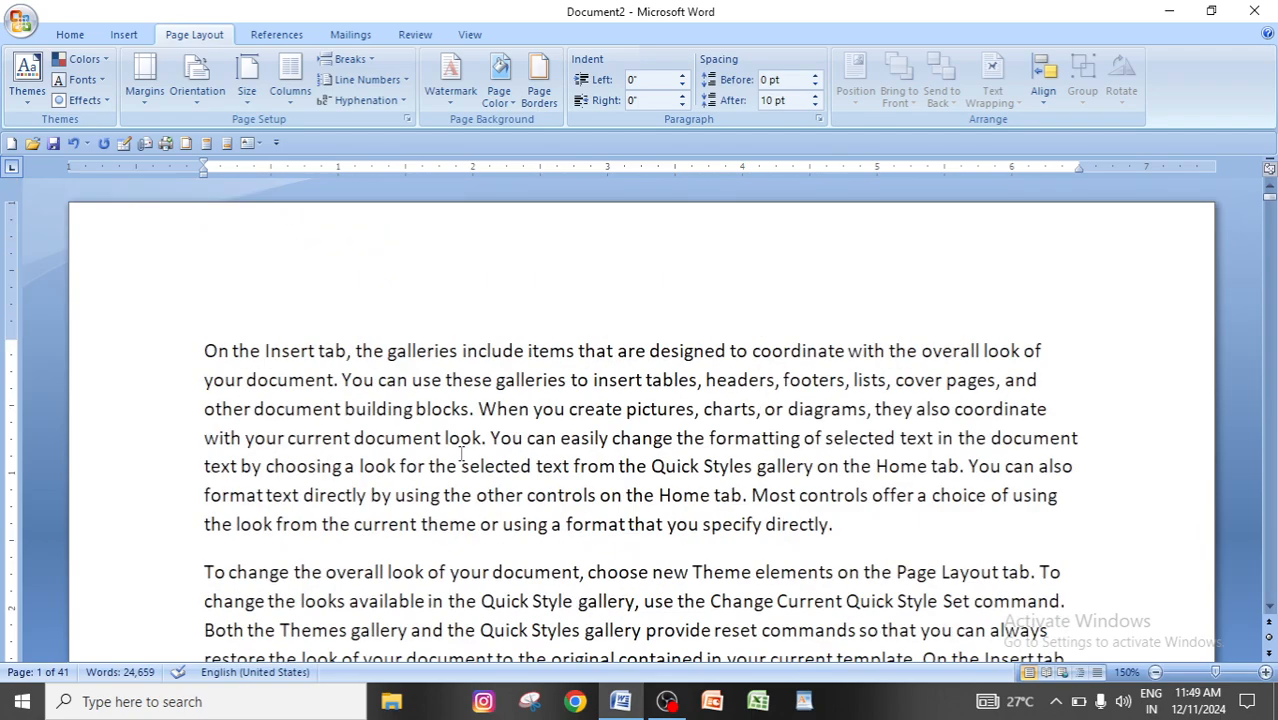
scroll(461, 455, "down", 11)
scroll(461, 455, "up", 8)
scroll(461, 455, "up", 3)
scroll(591, 554, "down", 2)
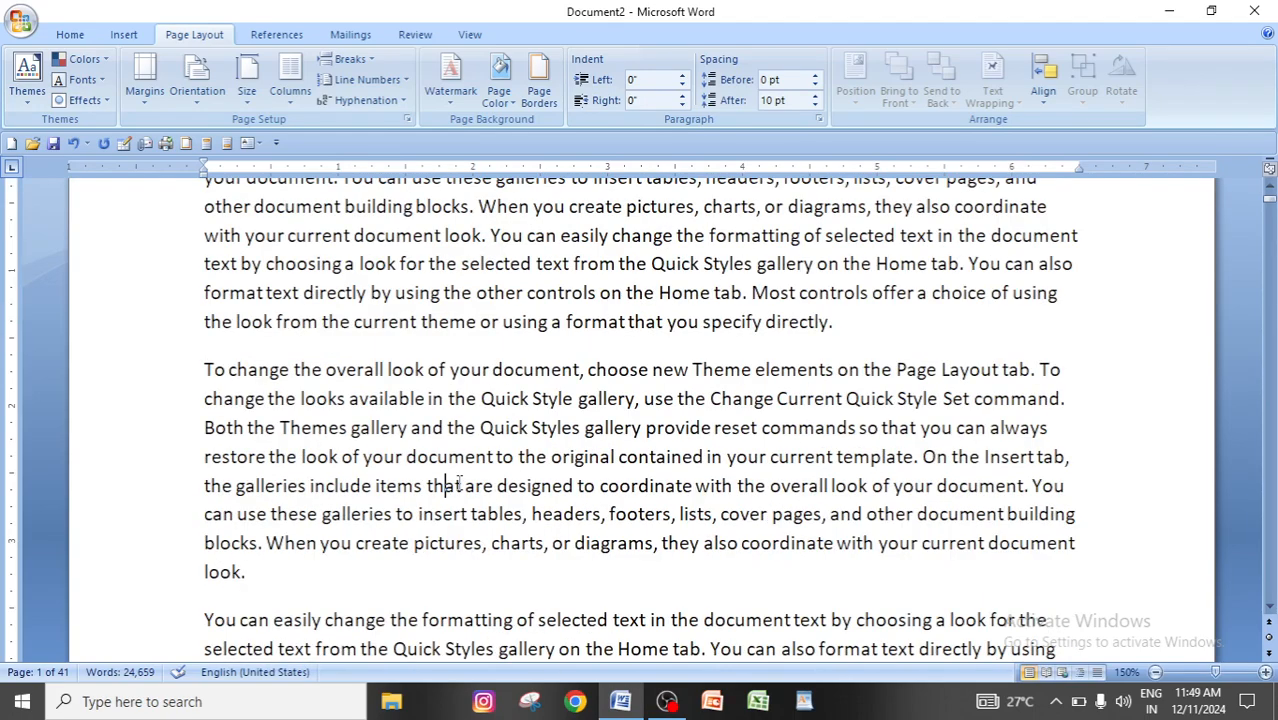
scroll(452, 479, "down", 2)
scroll(463, 500, "up", 6)
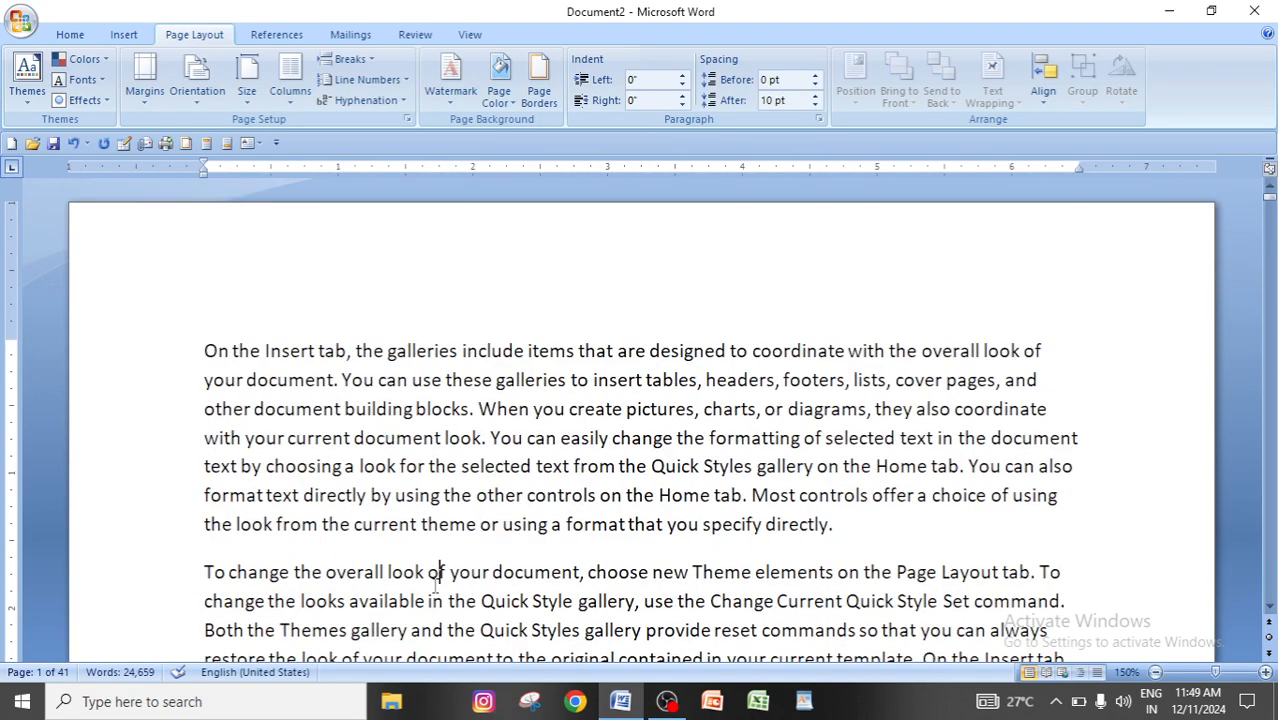
Insert a page break before the third paragraph, which begins "You can easily change the formatting".
scroll(432, 580, "down", 5)
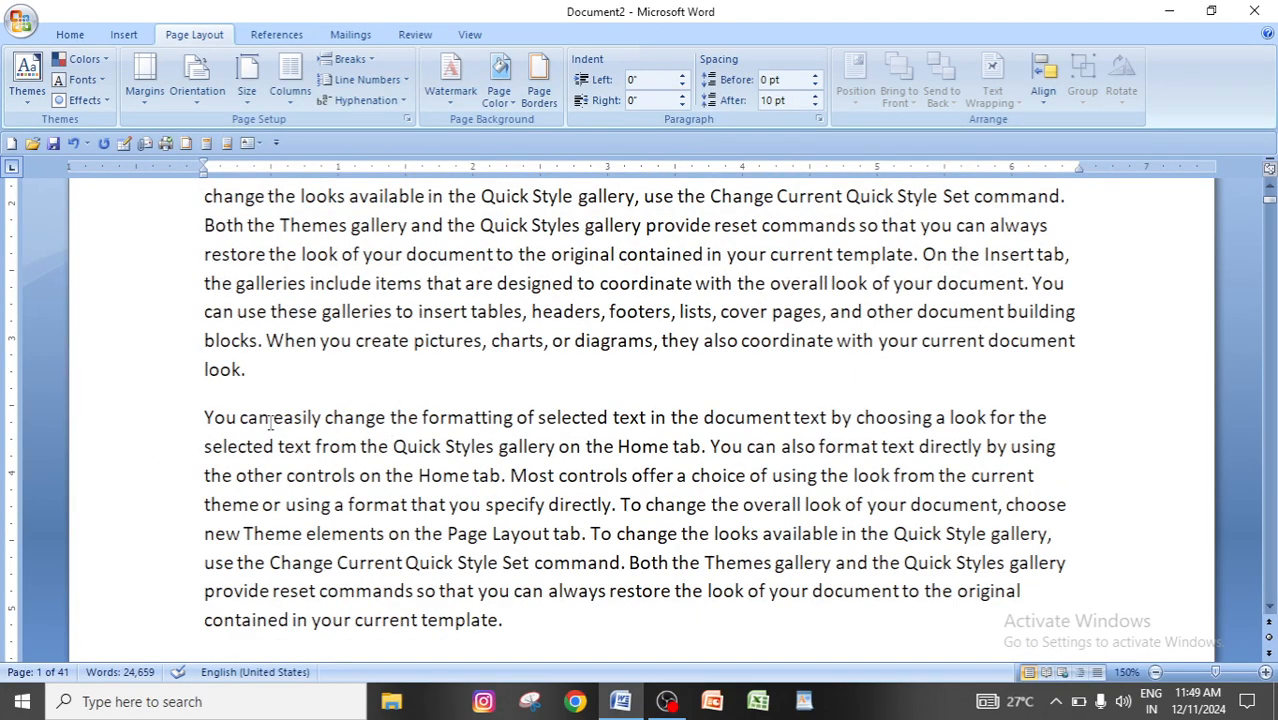
left_click(206, 417)
left_click(366, 62)
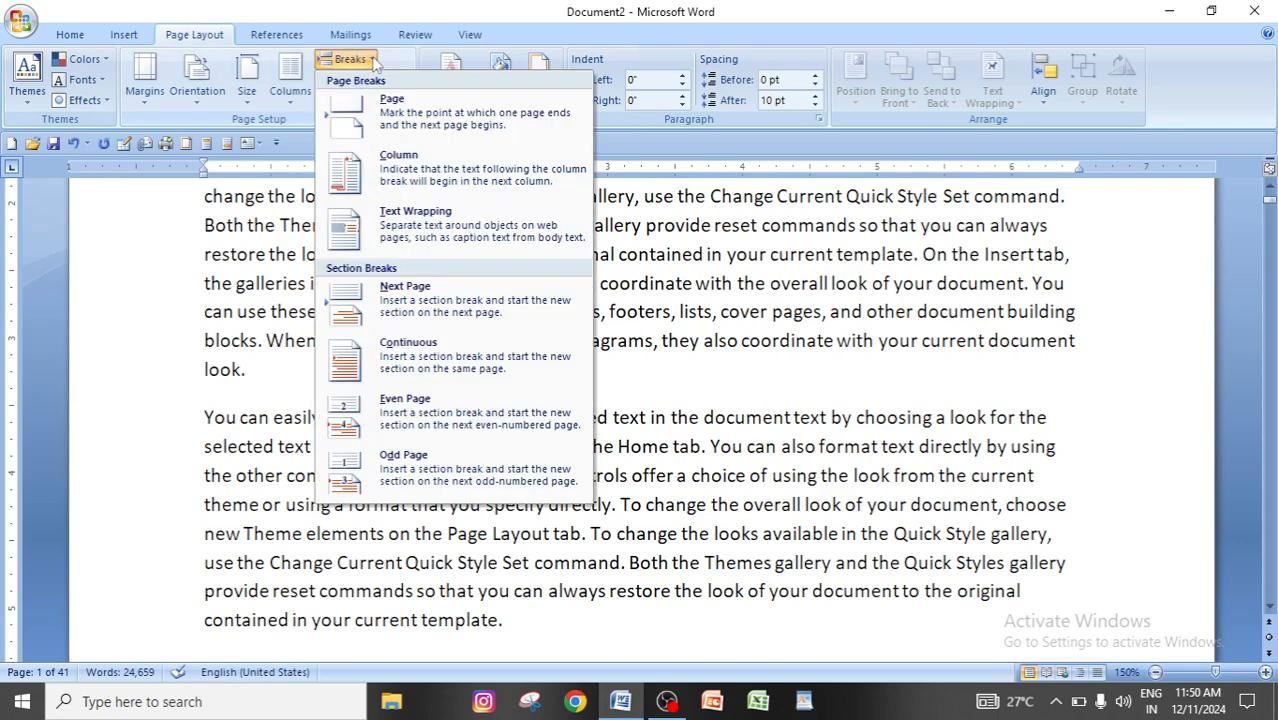
left_click(432, 124)
Check where the first page ends and which paragraph starts the second page.
scroll(328, 571, "up", 5)
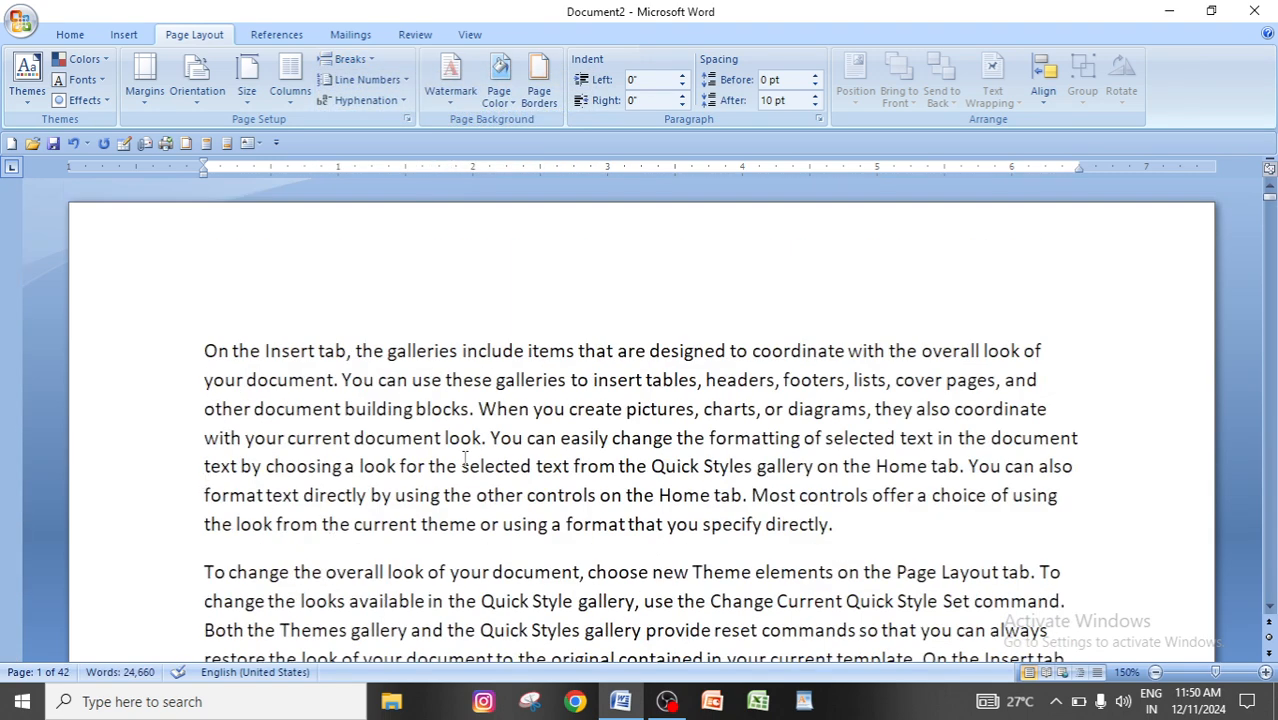
scroll(534, 560, "down", 2)
left_click(291, 427)
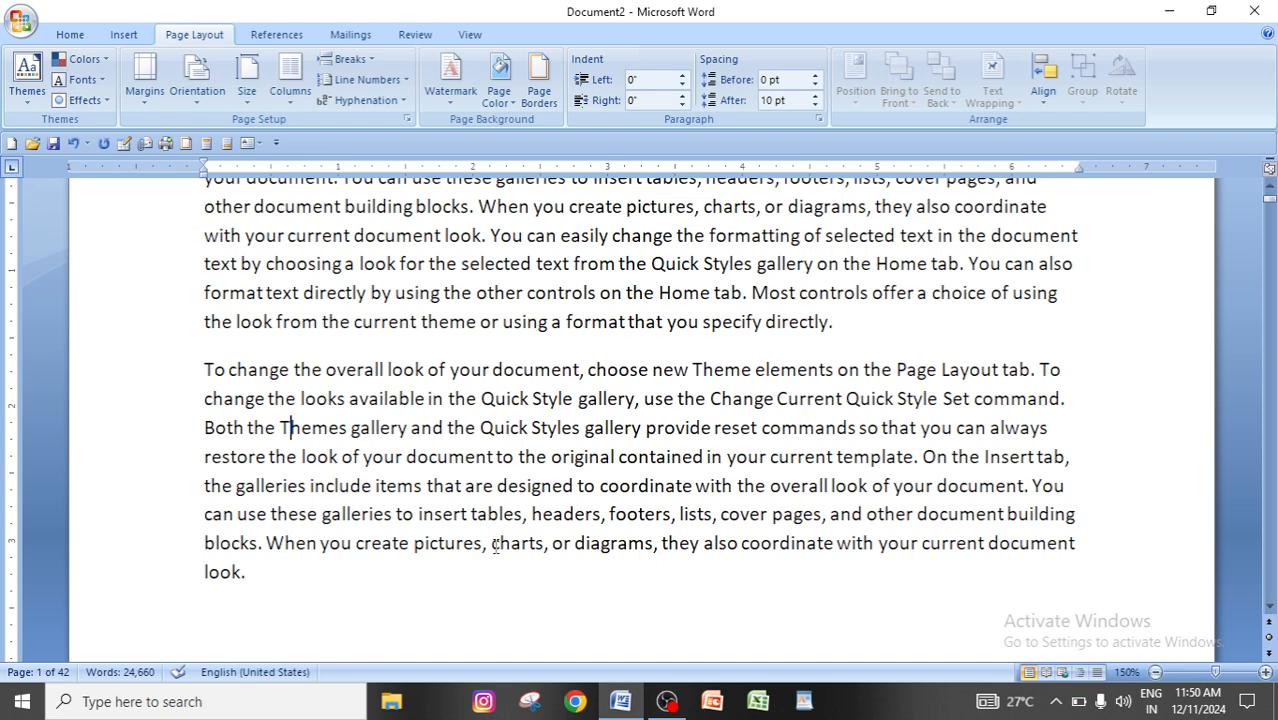
scroll(494, 546, "down", 6)
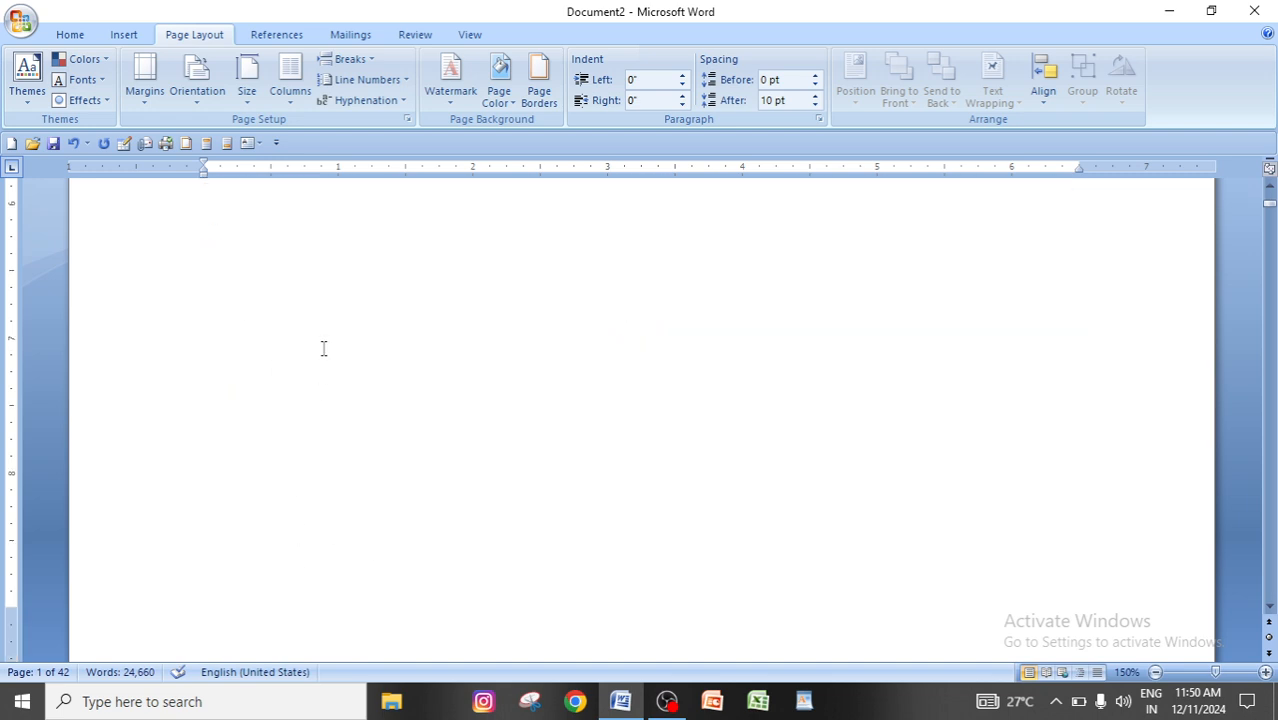
scroll(323, 348, "down", 5)
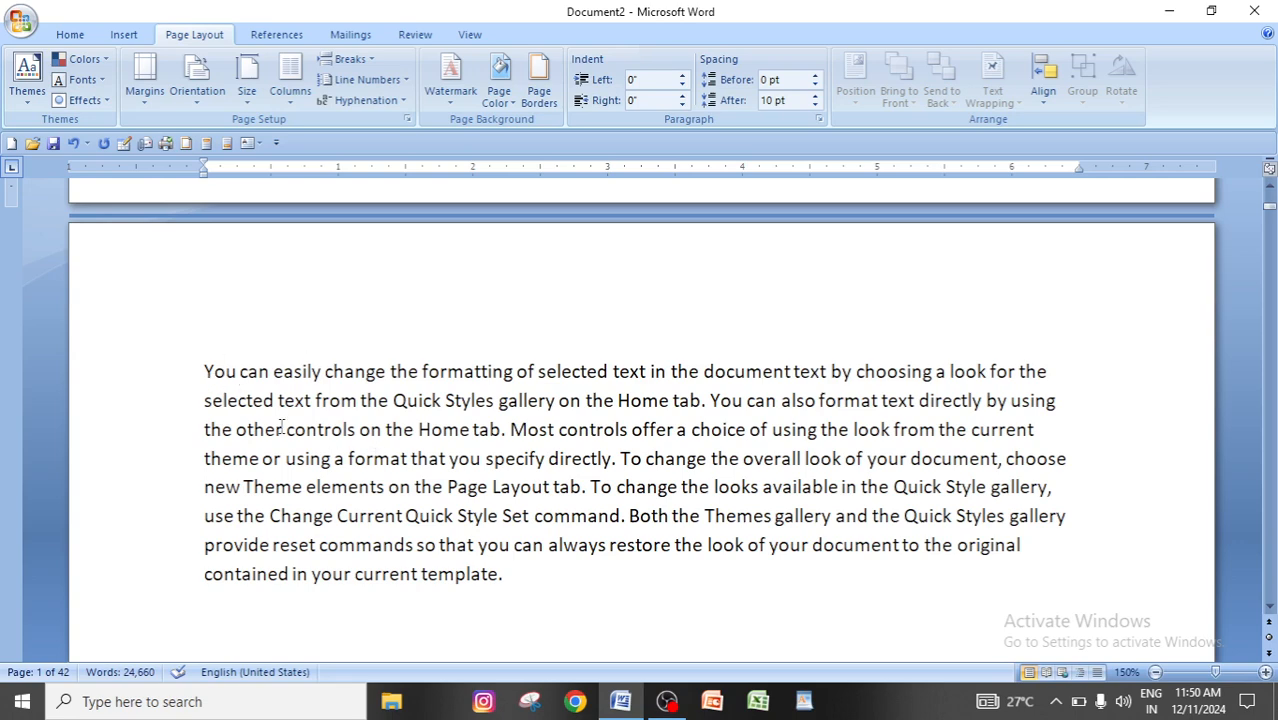
scroll(403, 495, "down", 15)
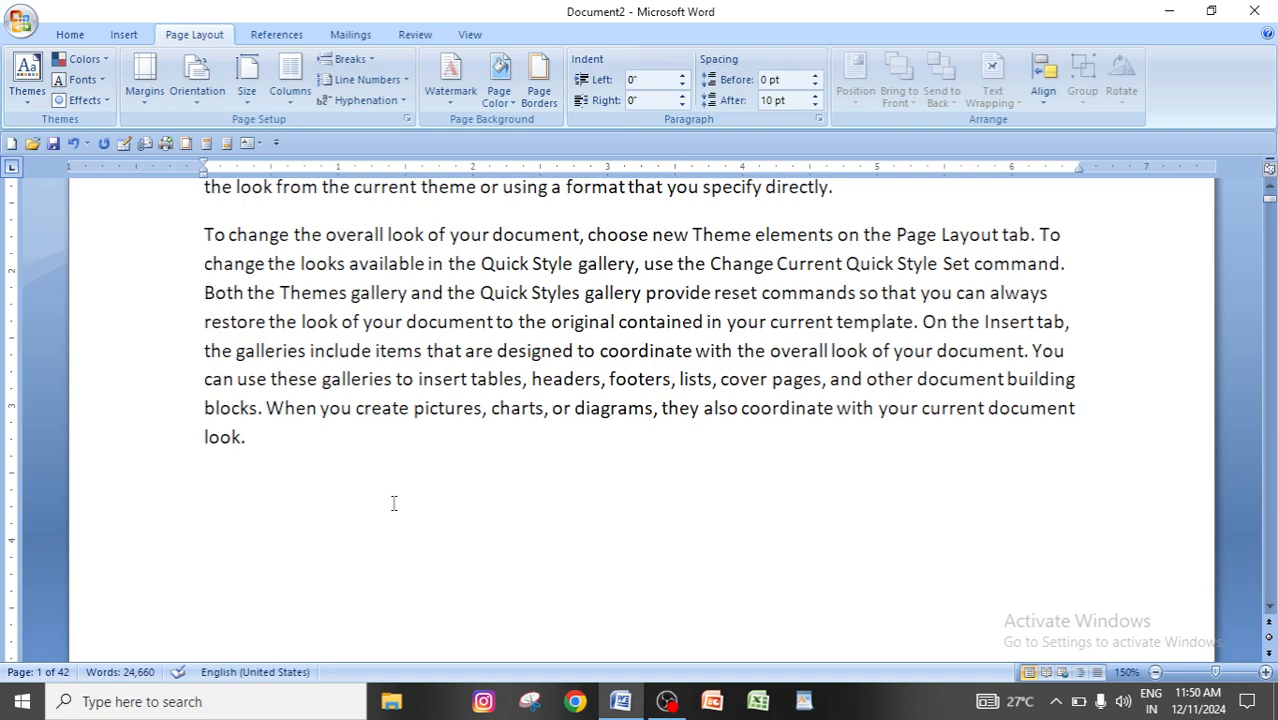
Examine the blank space under the first page's text and the paragraph that opens the second page.
scroll(466, 497, "down", 3)
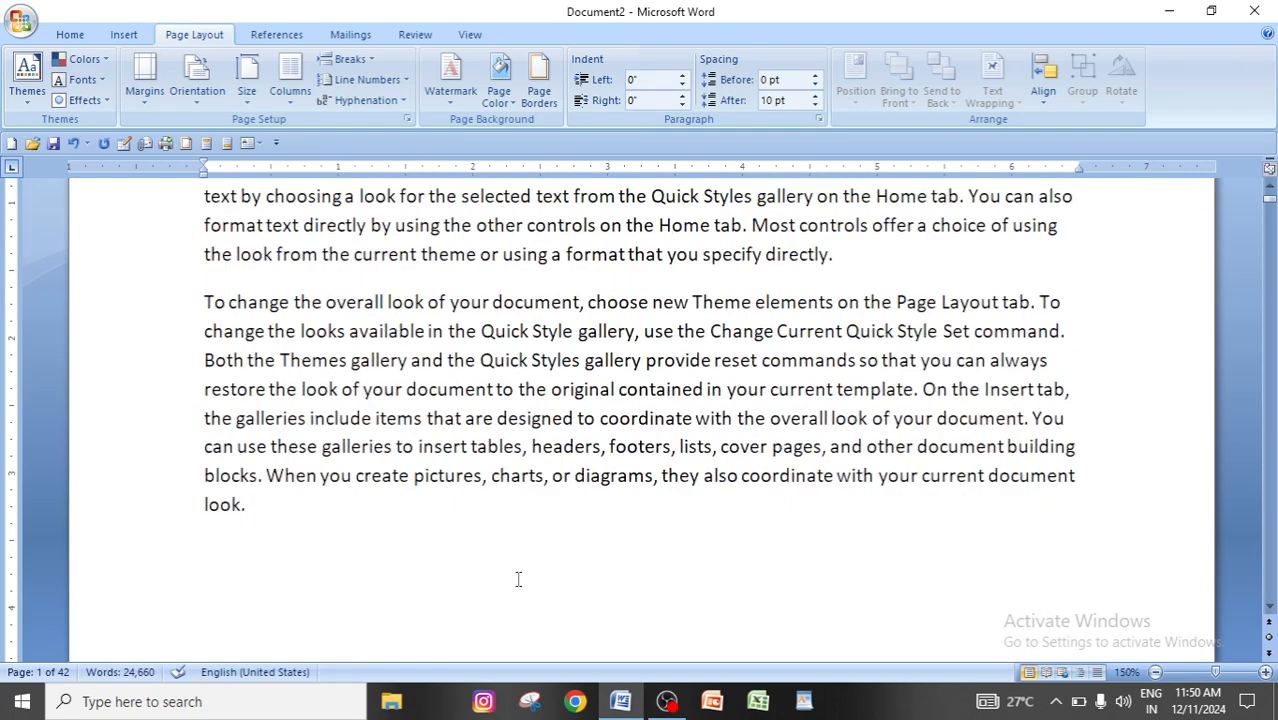
scroll(490, 460, "down", 5)
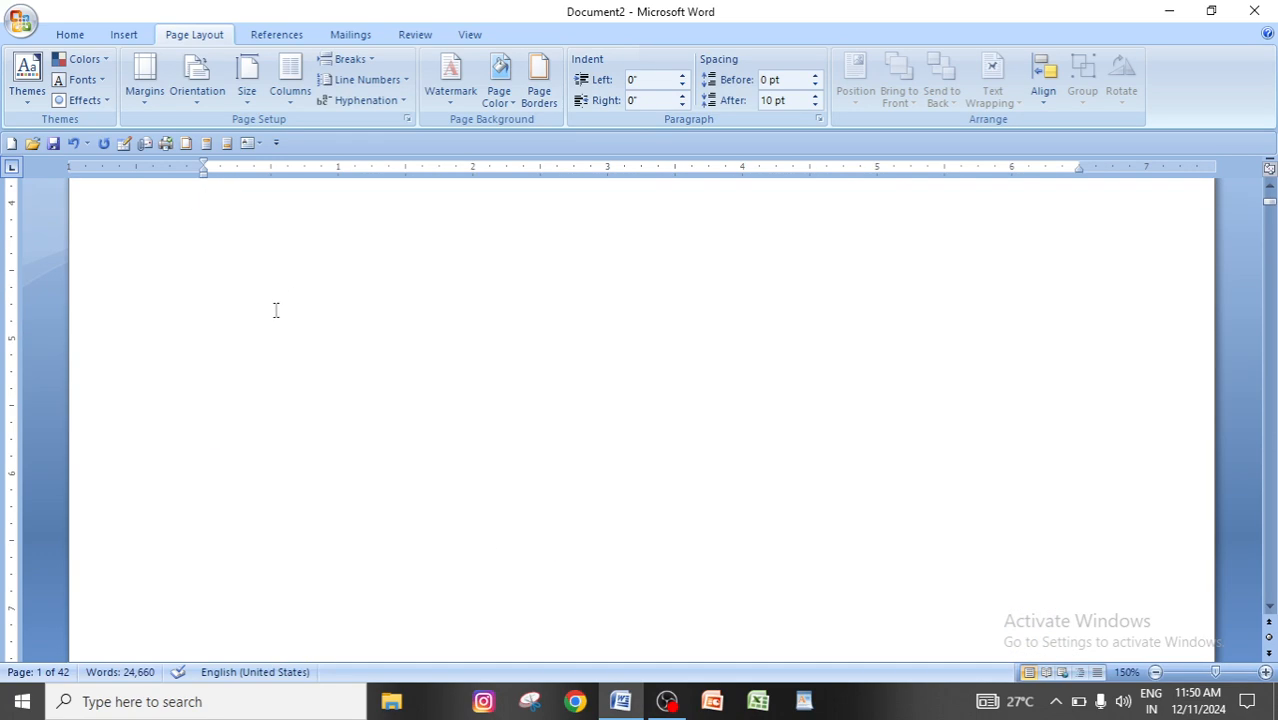
scroll(393, 523, "down", 3)
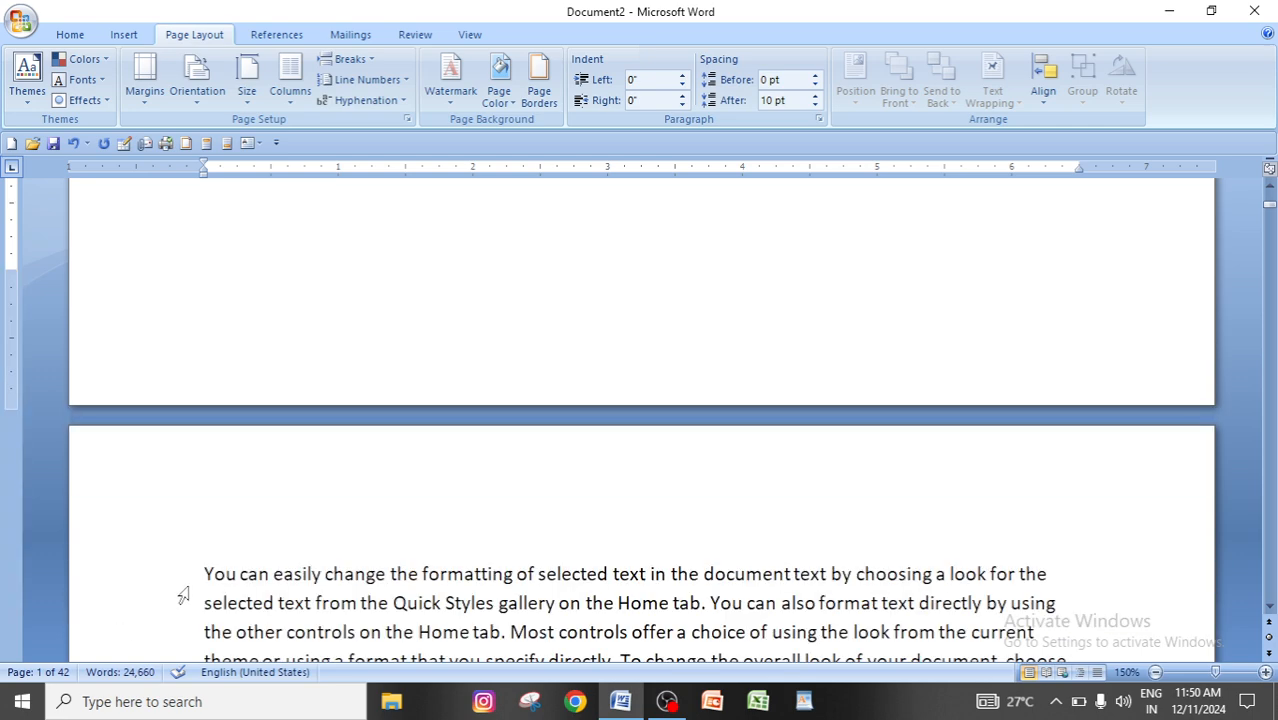
left_click(548, 605)
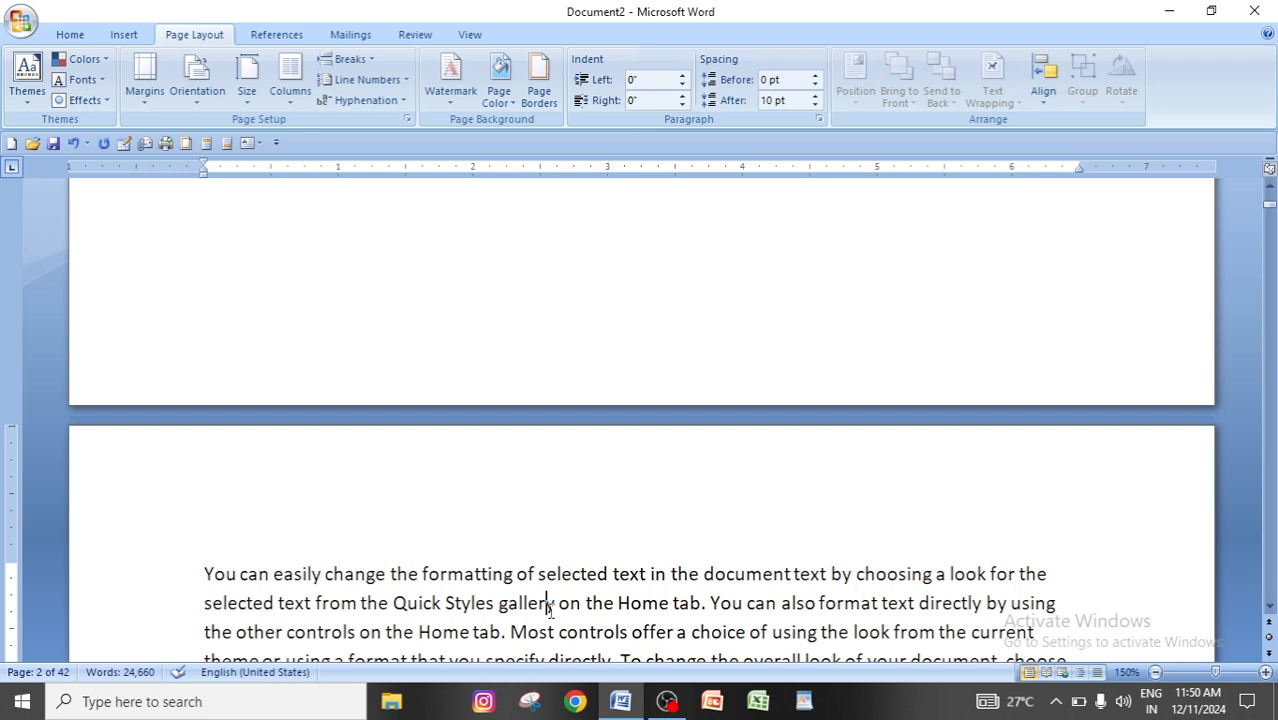
Insert a page break before the last paragraph on page three, which begins "To change the overall look".
scroll(670, 616, "down", 10)
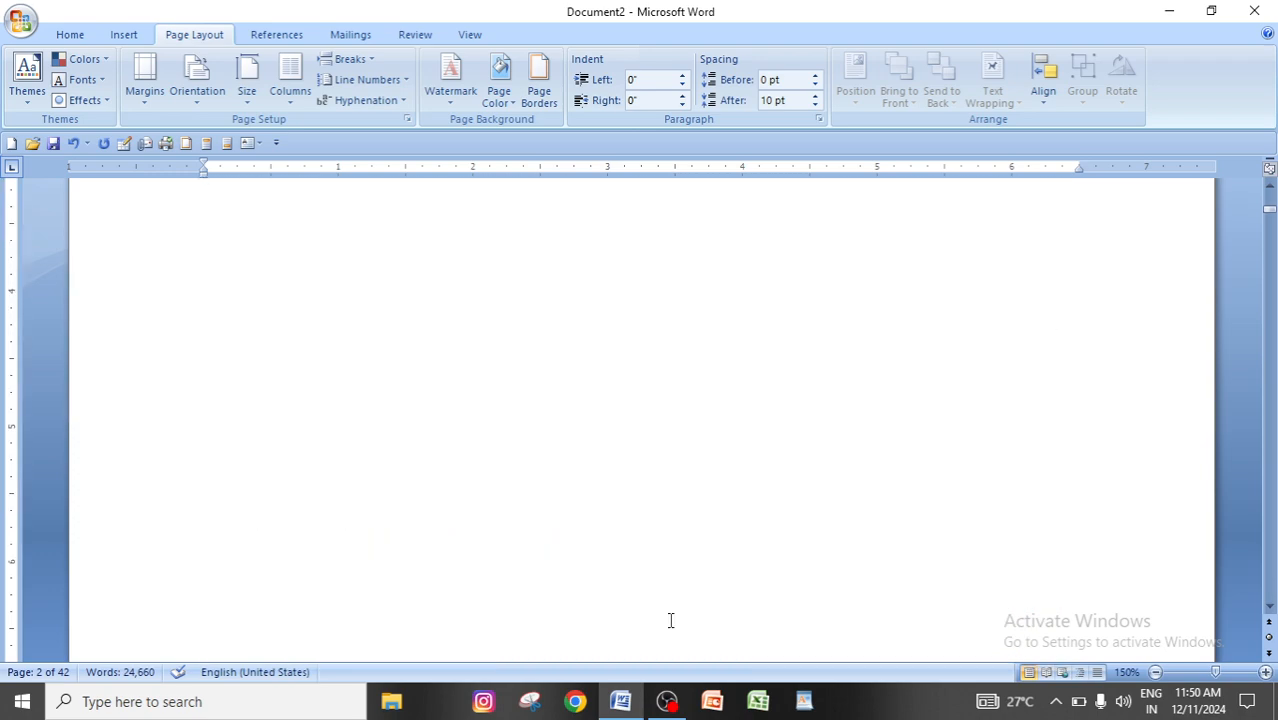
scroll(670, 620, "up", 10)
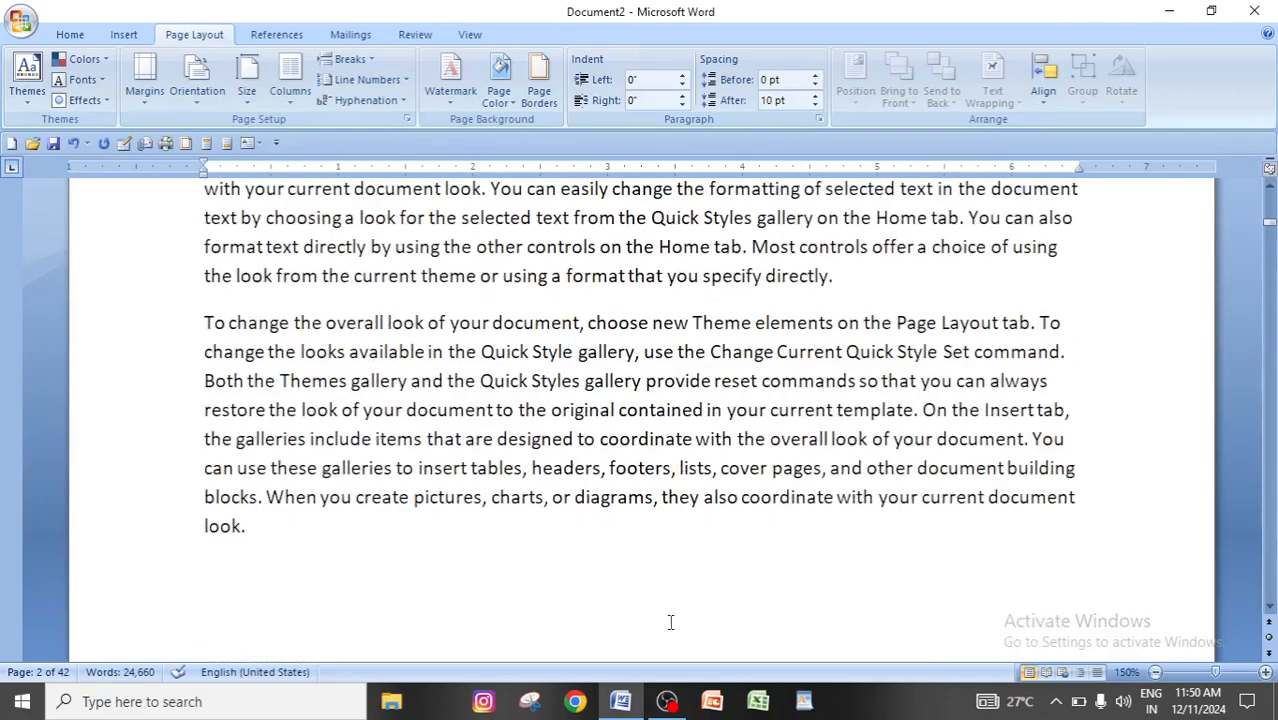
scroll(212, 452, "up", 4)
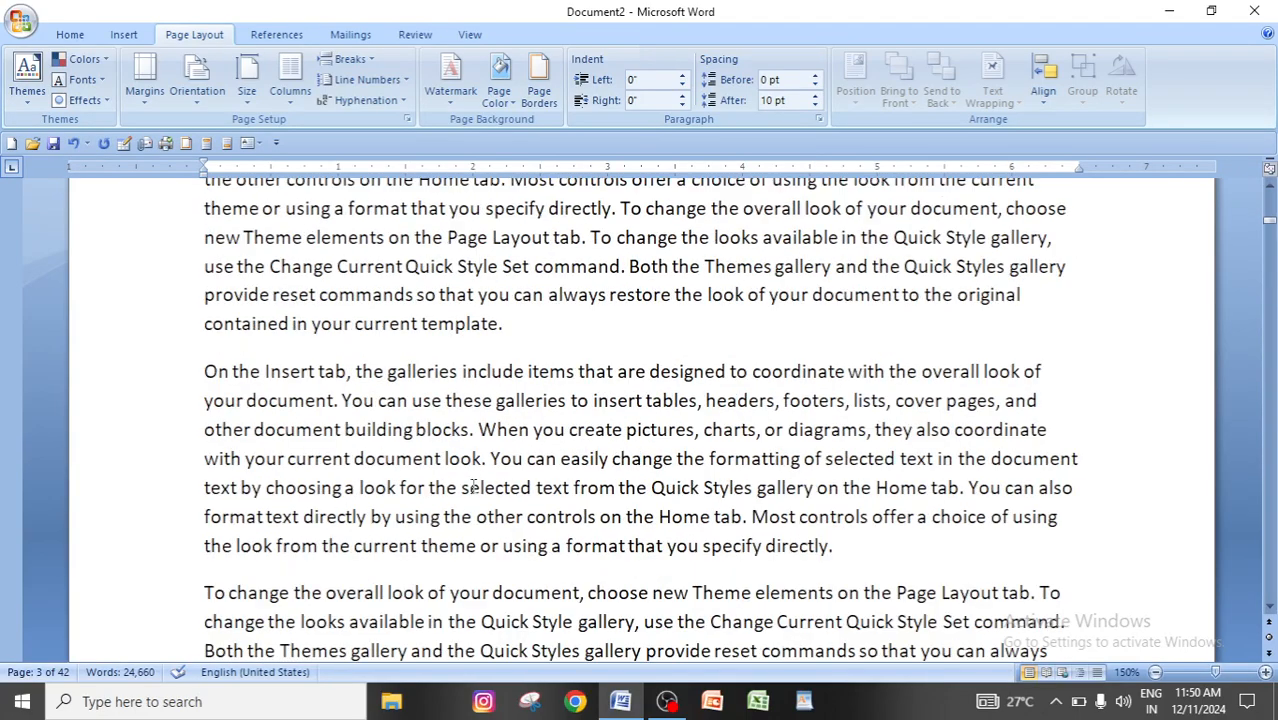
scroll(228, 376, "down", 3)
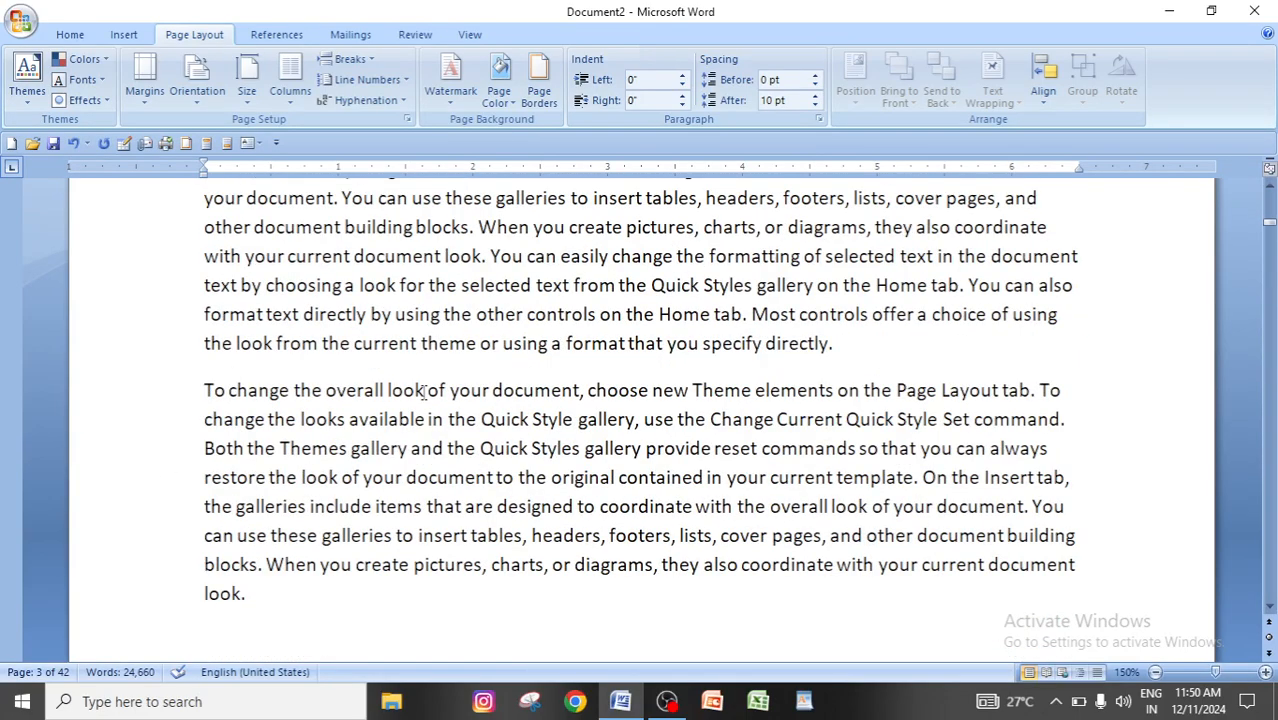
scroll(439, 481, "down", 5)
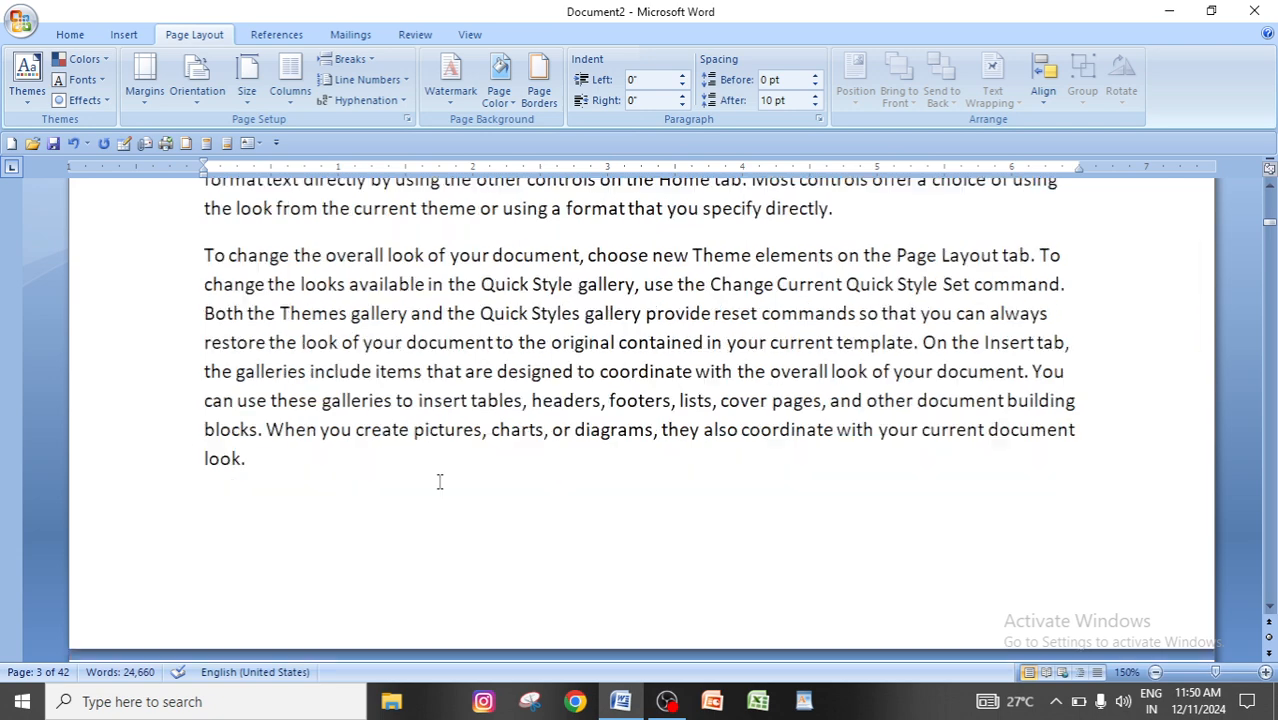
scroll(352, 479, "down", 10)
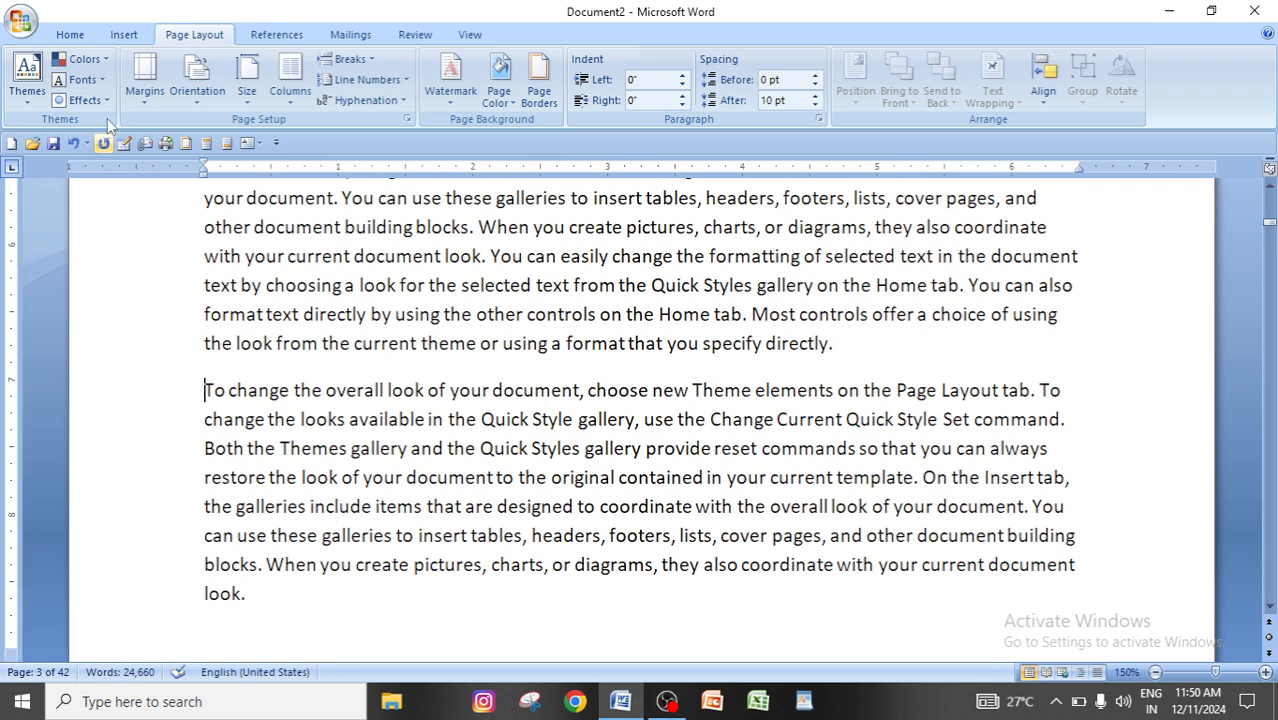
left_click(372, 62)
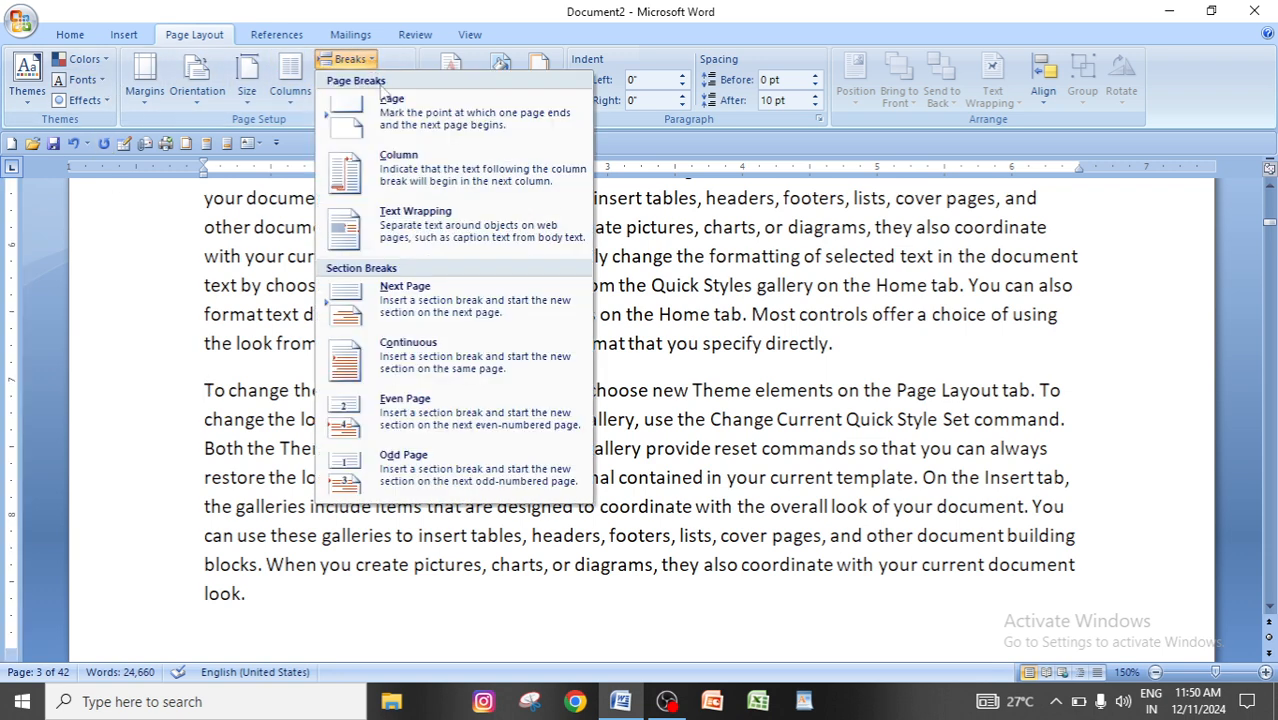
left_click(432, 114)
scroll(499, 491, "up", 4)
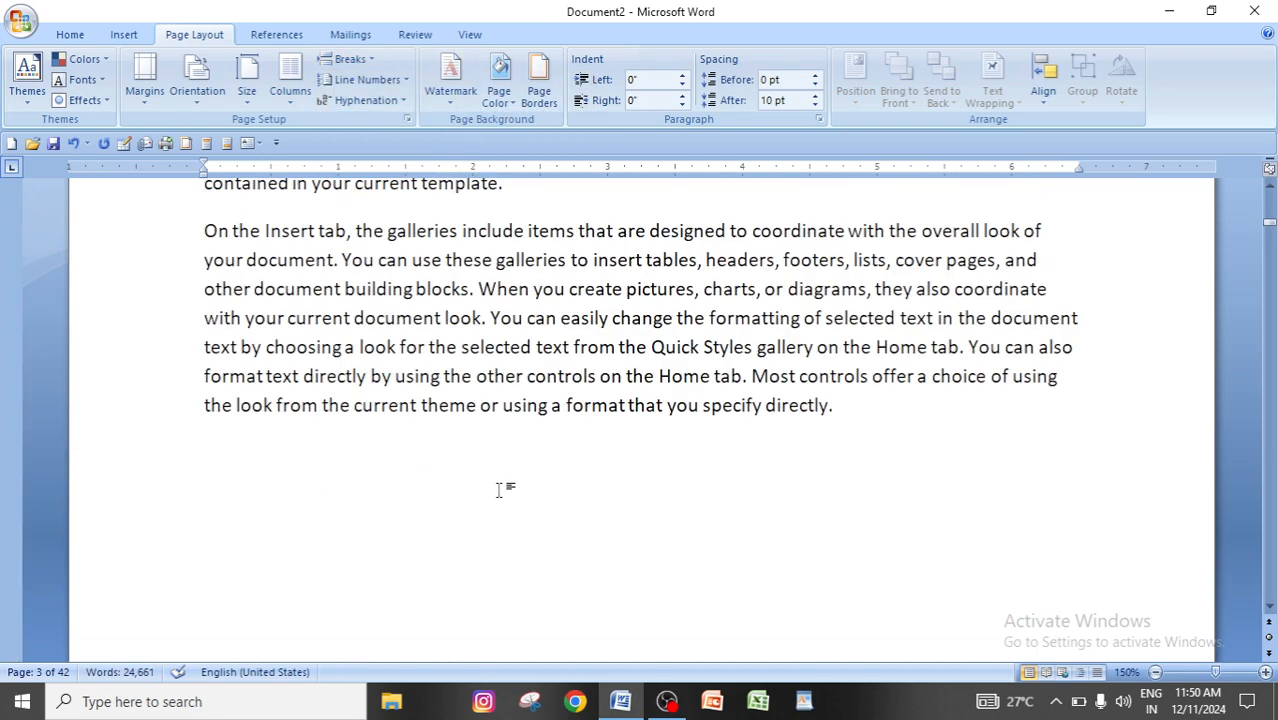
left_click(864, 395)
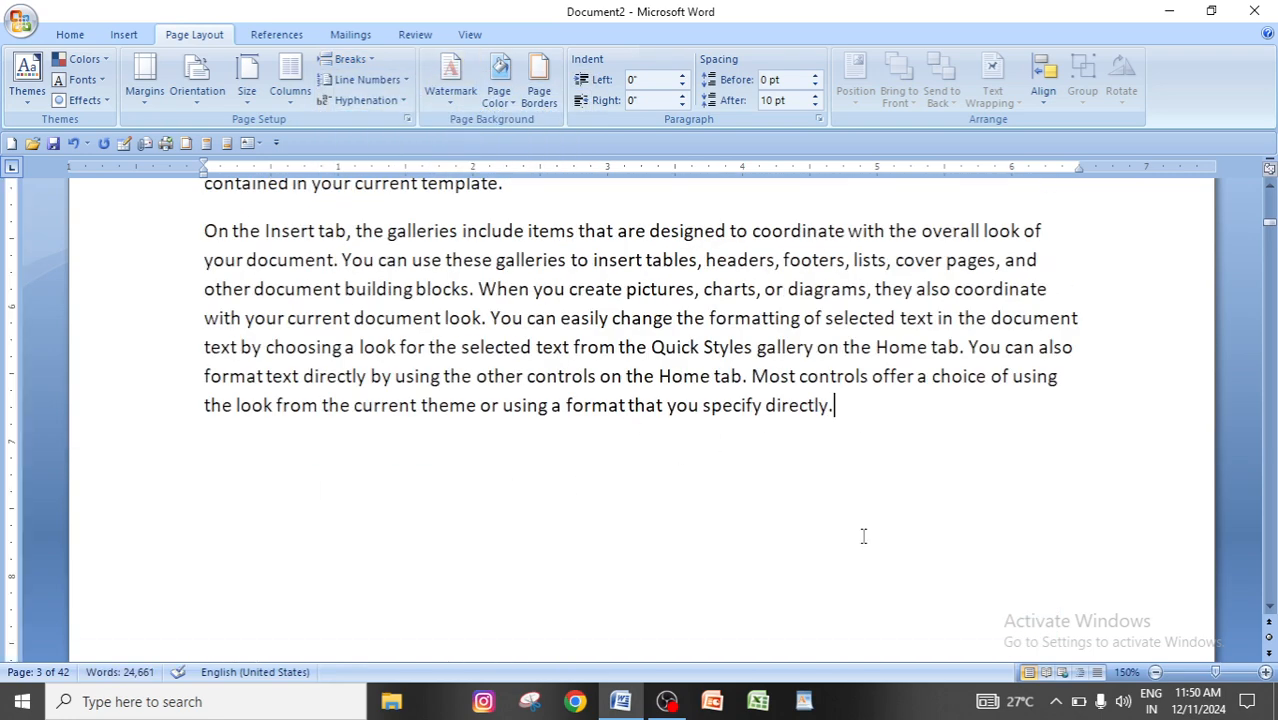
scroll(864, 534, "down", 4)
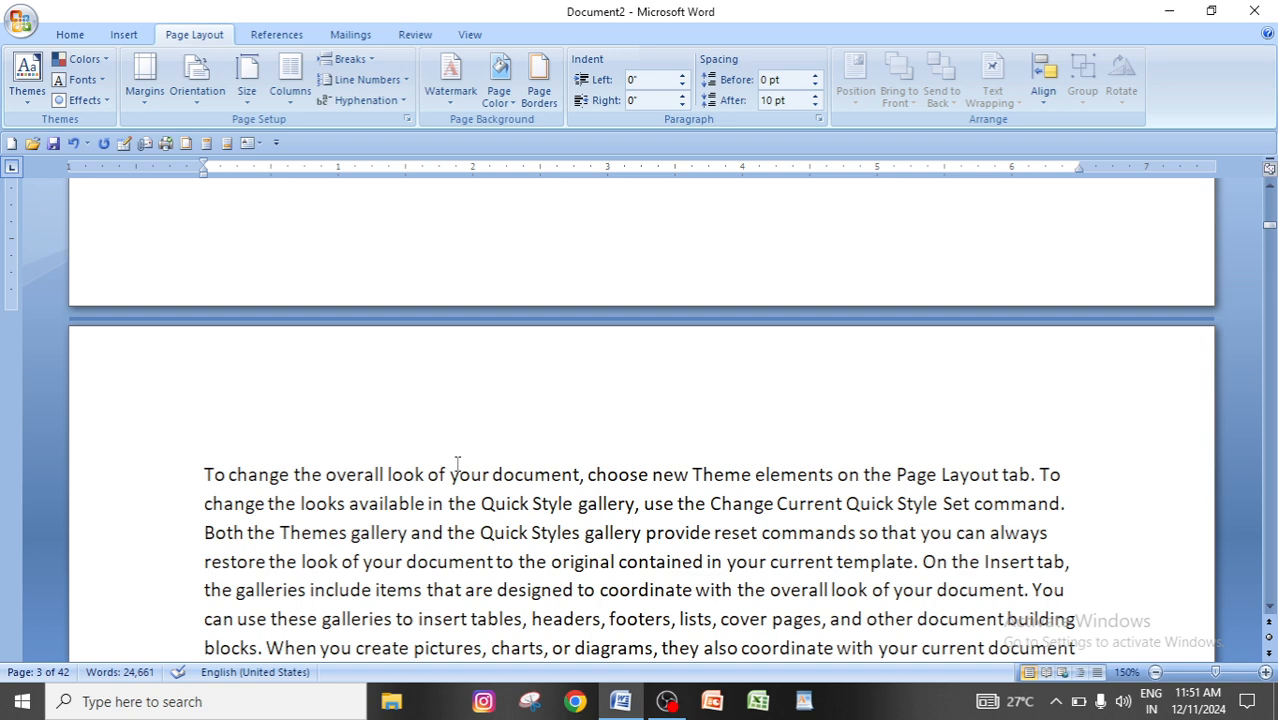
Compare the Page option among the page and section breaks with the separate Page Break command.
left_click(350, 60)
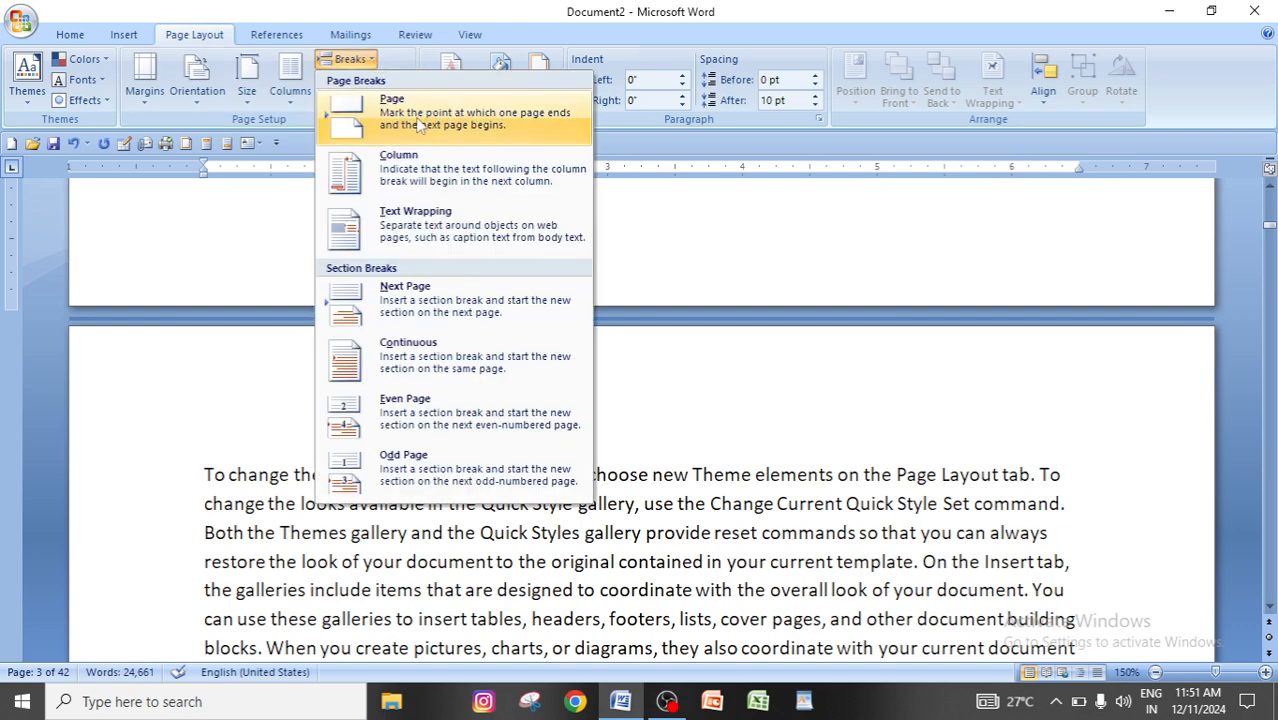
left_click(355, 60)
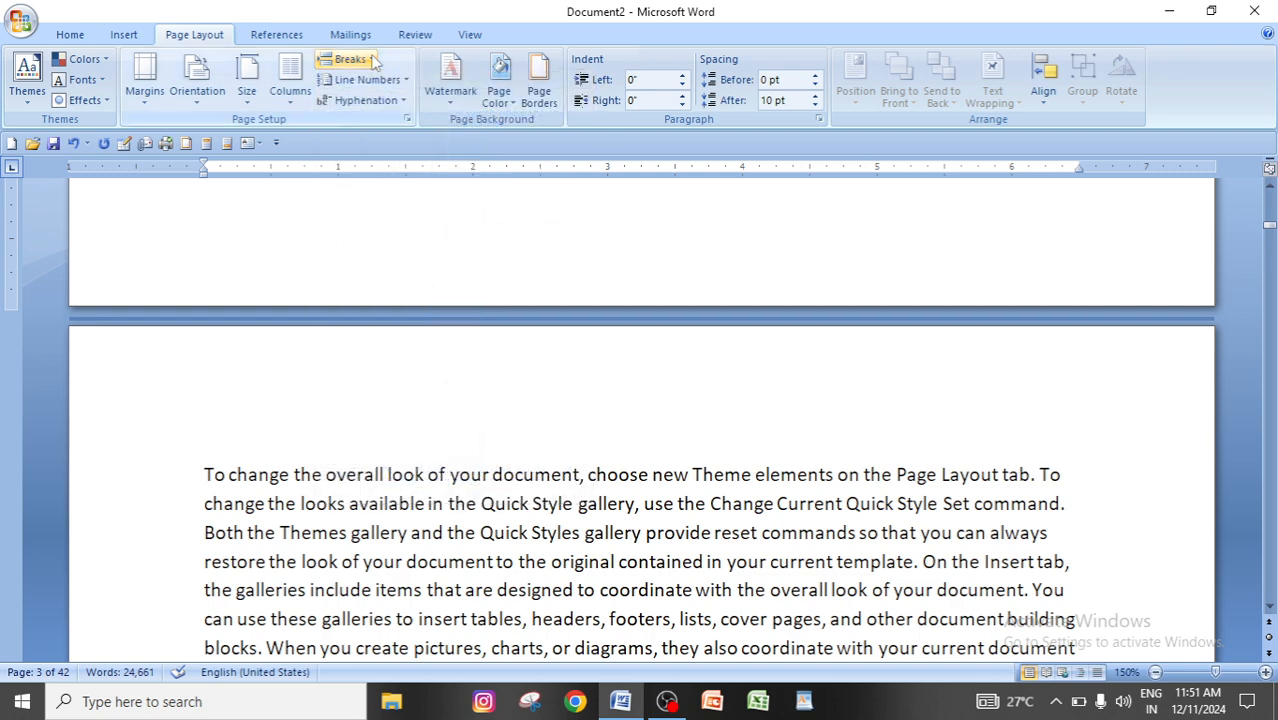
left_click(121, 35)
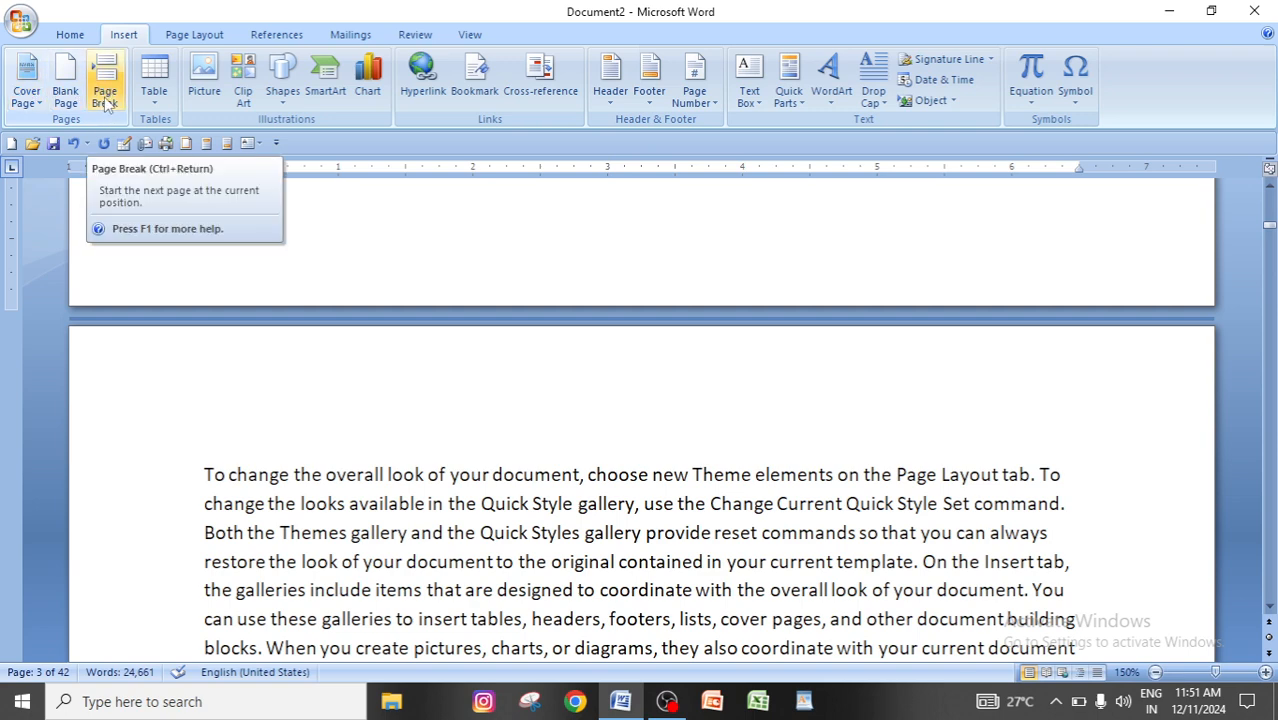
left_click(194, 35)
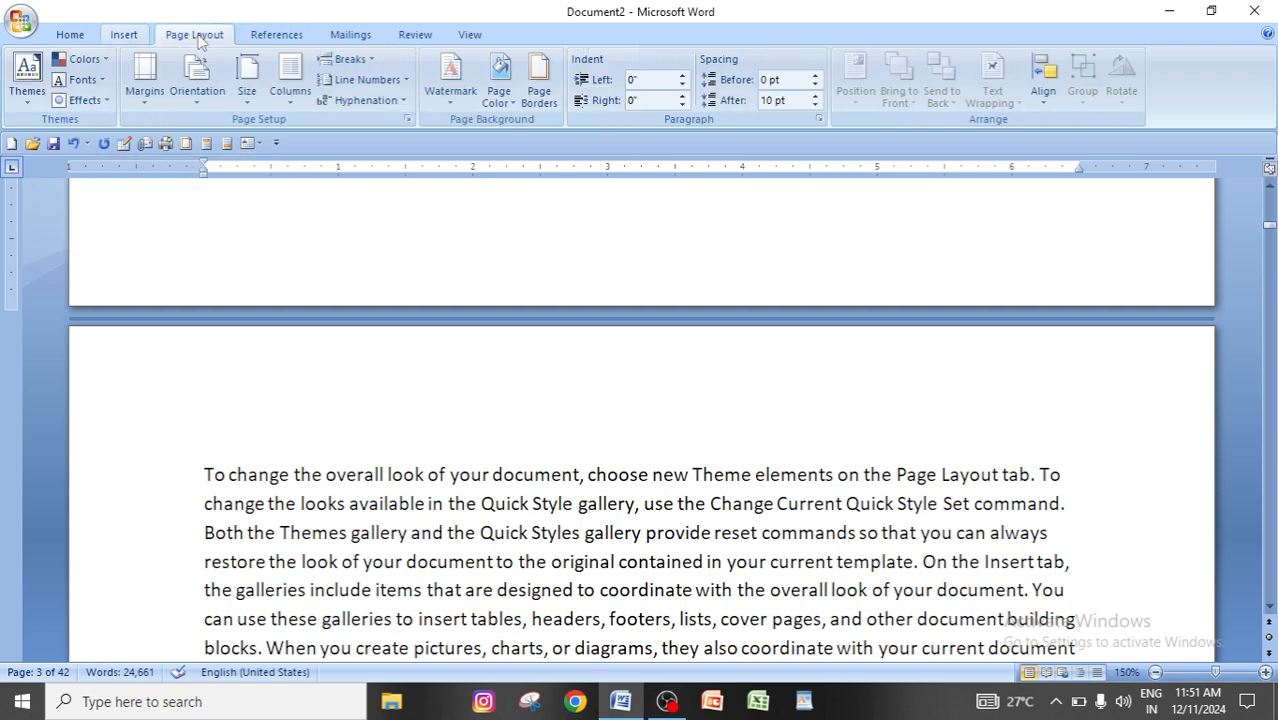
left_click(375, 64)
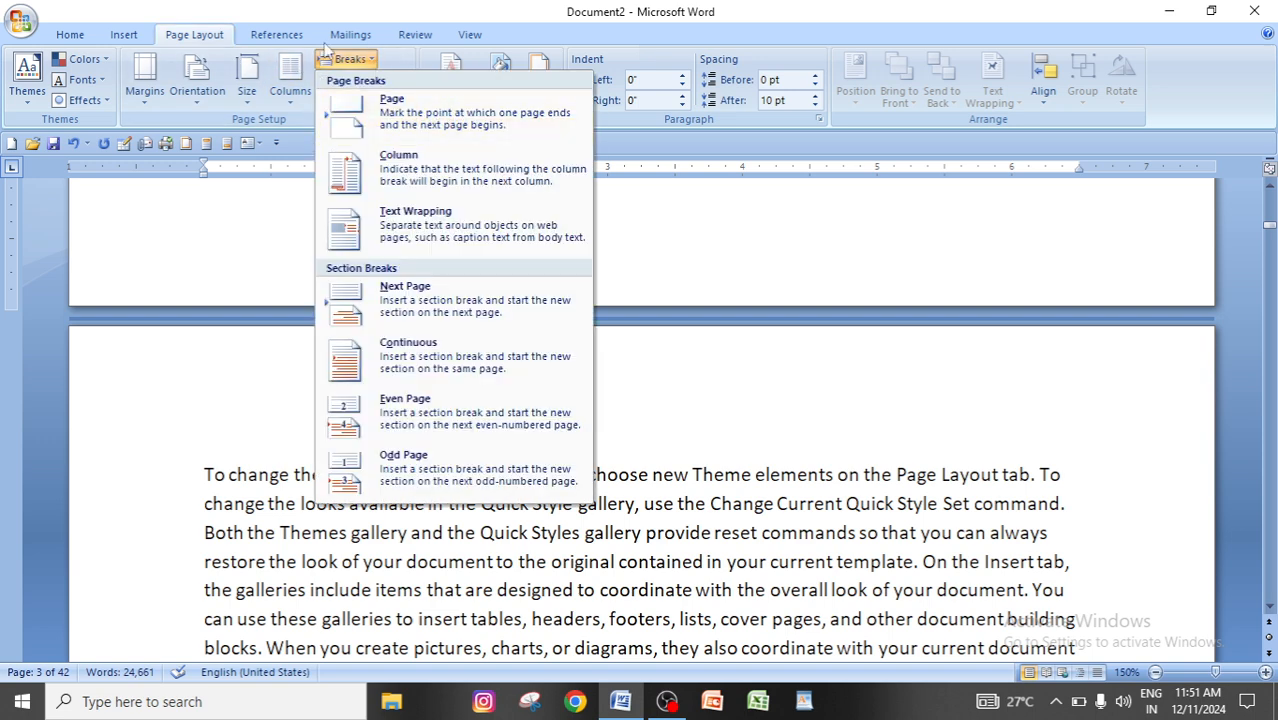
left_click(126, 36)
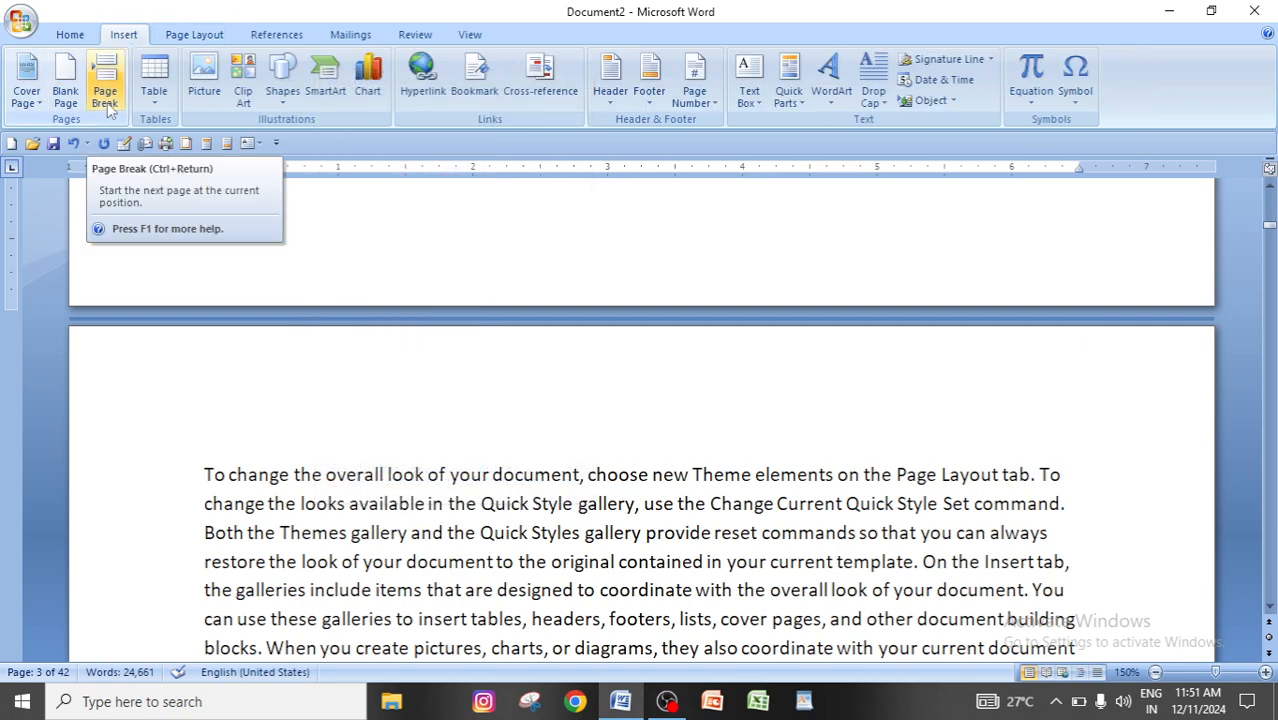
Review where the text of pages four and five ends and continues on the following page.
left_click(538, 532)
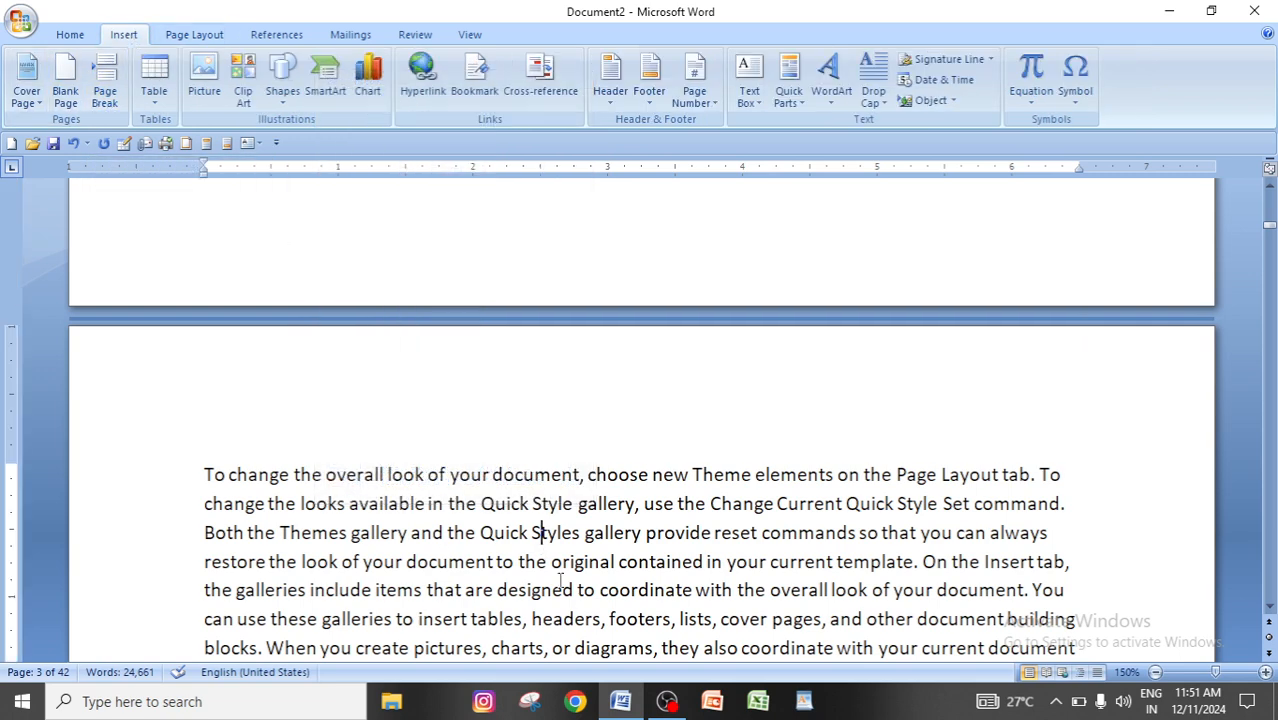
scroll(571, 580, "down", 2)
scroll(571, 580, "down", 10)
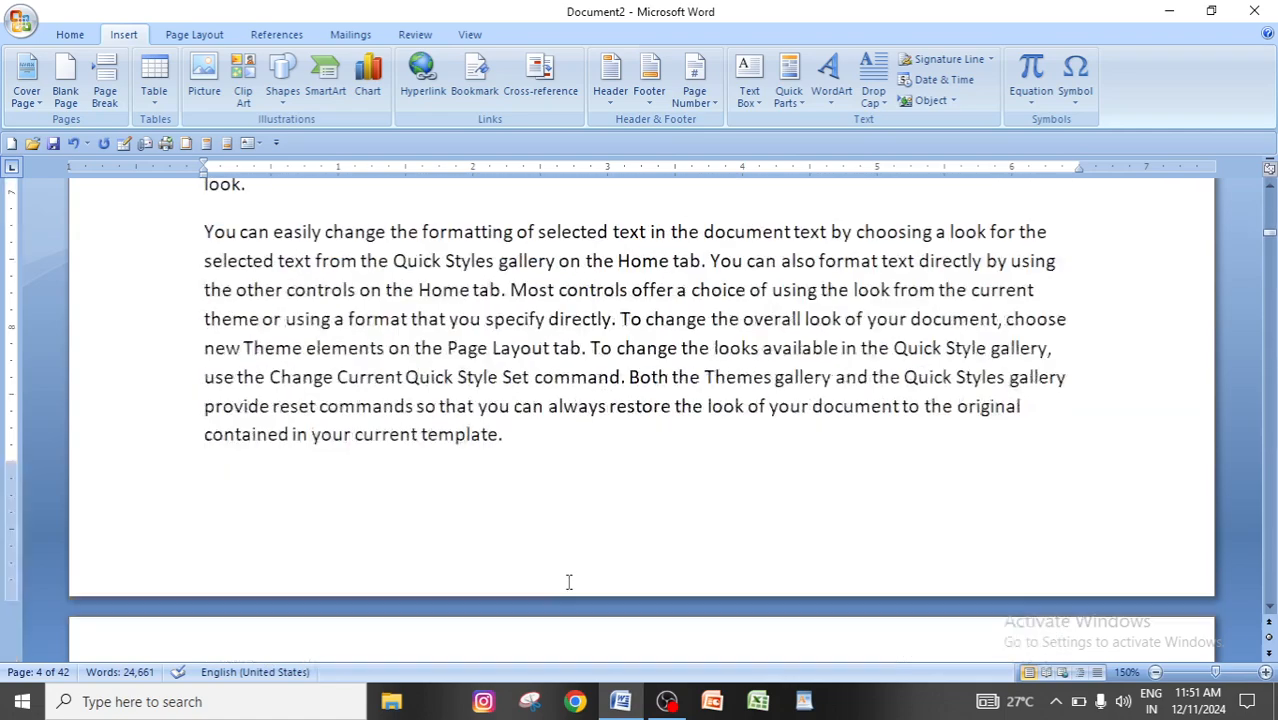
scroll(347, 500, "down", 6)
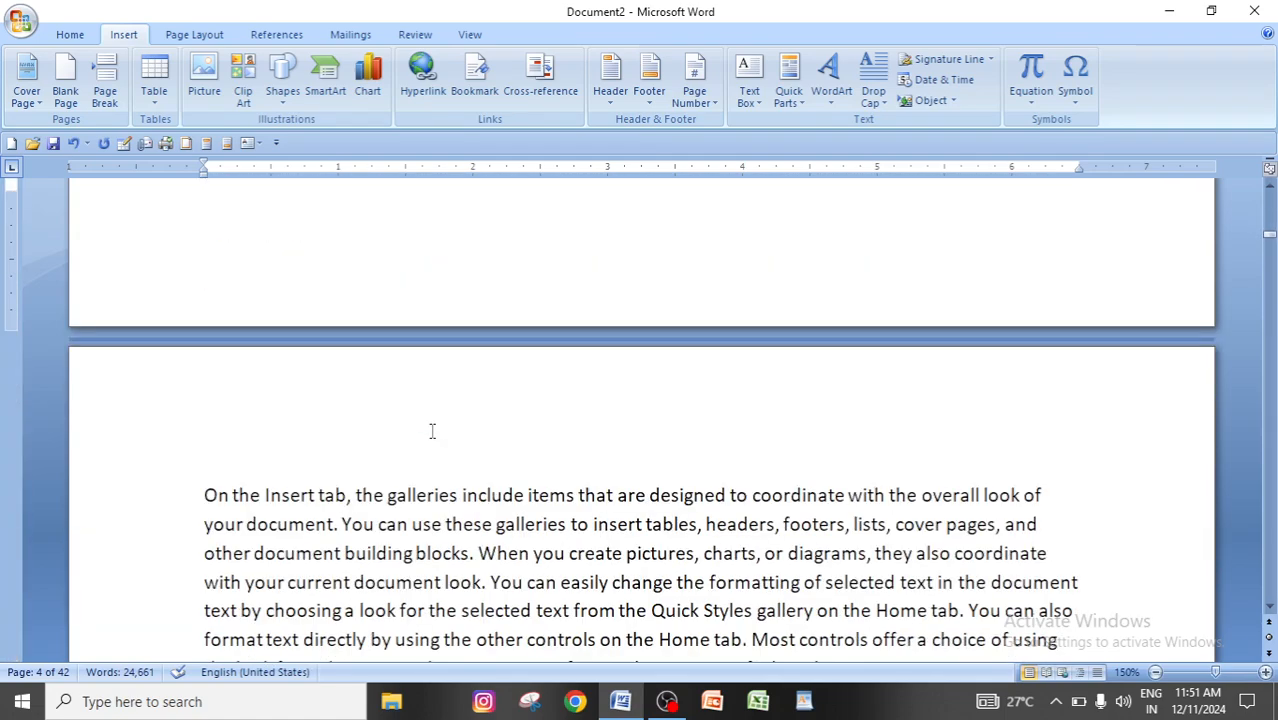
scroll(432, 431, "down", 5)
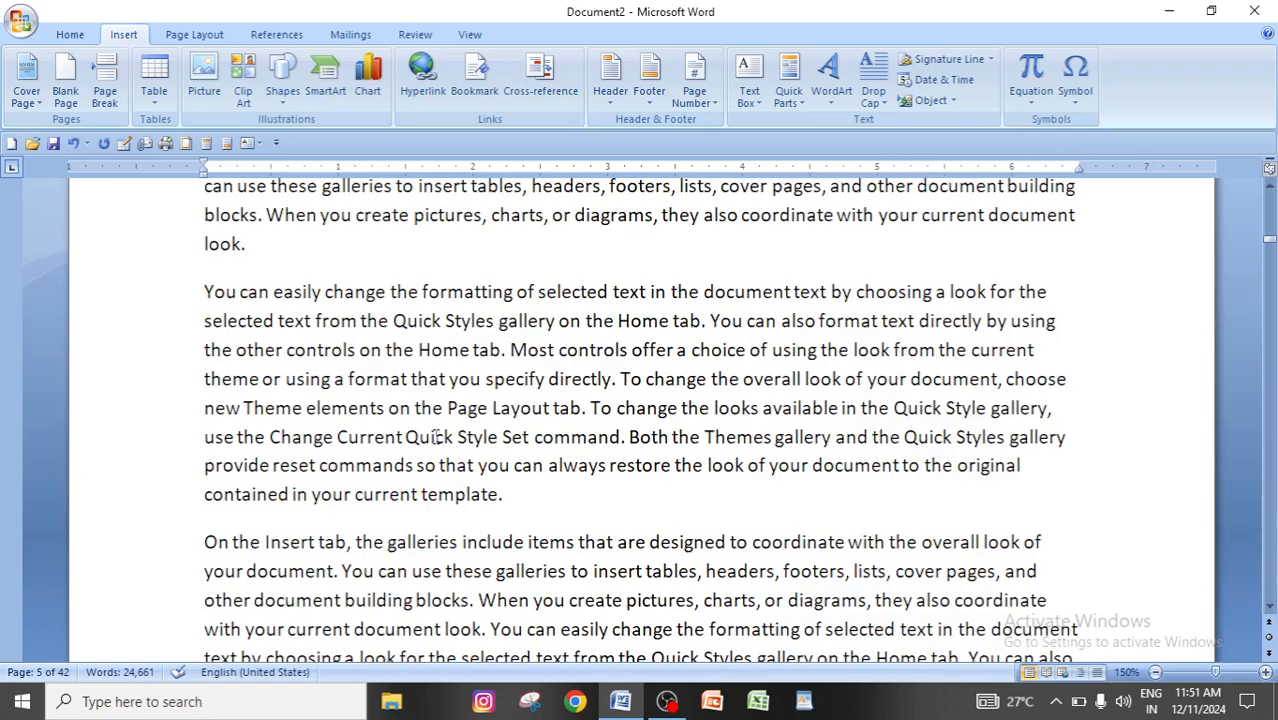
scroll(436, 436, "down", 5)
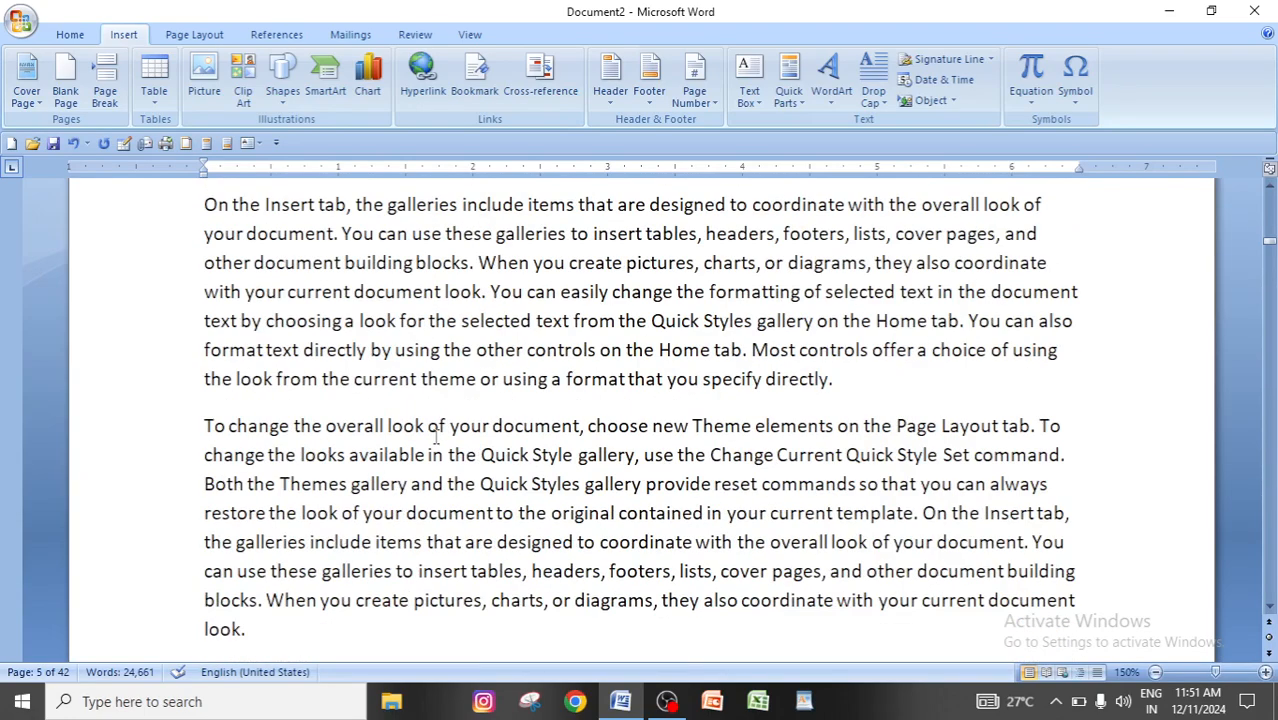
scroll(436, 436, "down", 6)
scroll(434, 436, "up", 6)
left_click(855, 370)
scroll(853, 410, "down", 5)
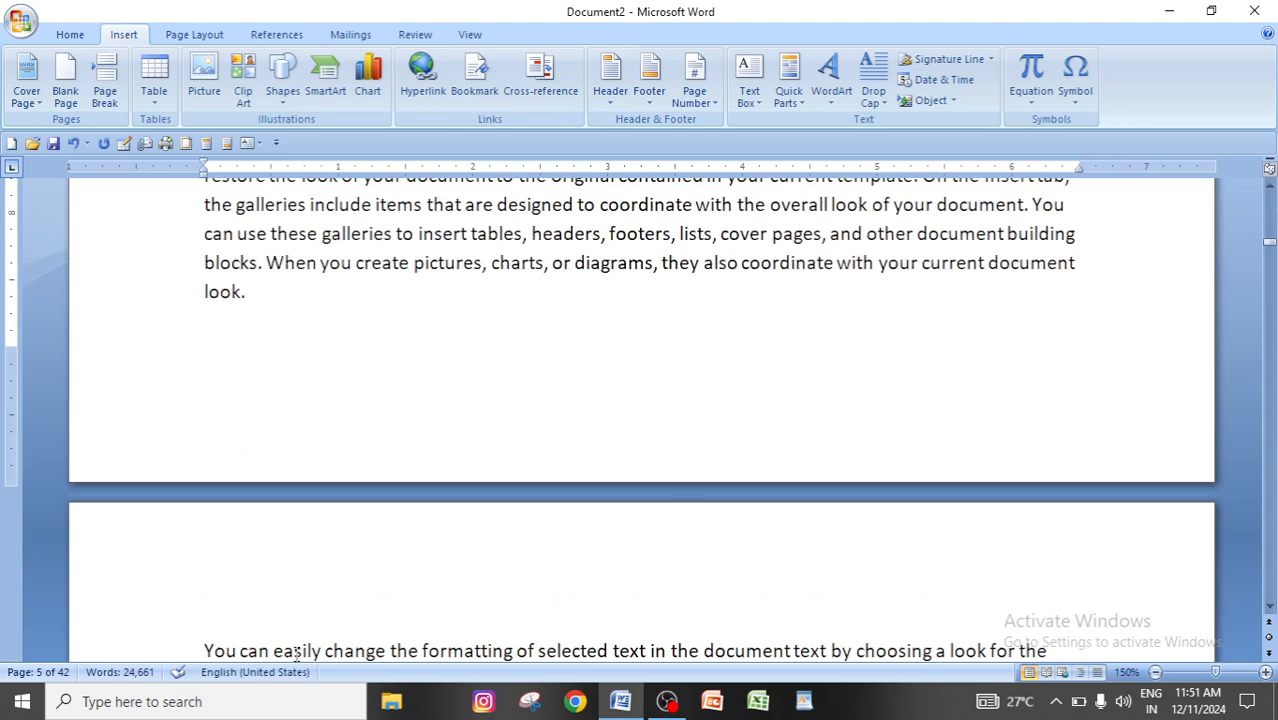
scroll(330, 575, "up", 4)
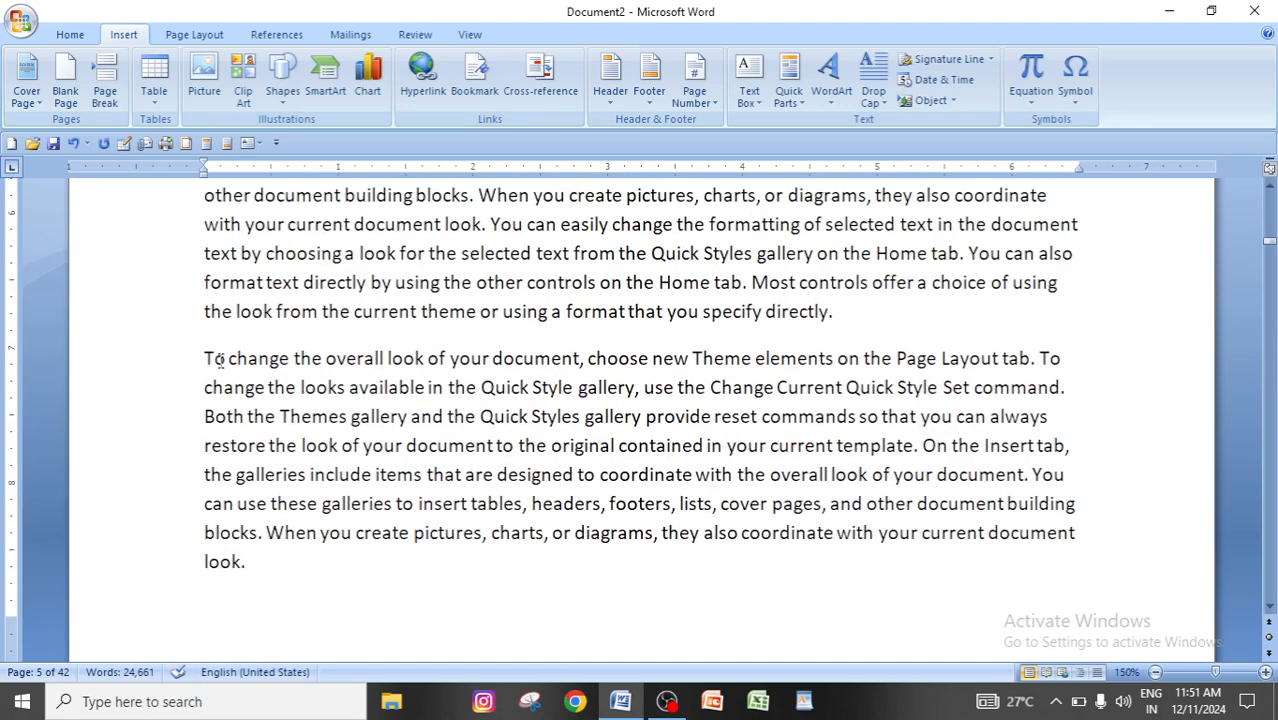
Insert a page break before the last paragraph on page five, which begins "To change the overall look".
left_click(206, 357)
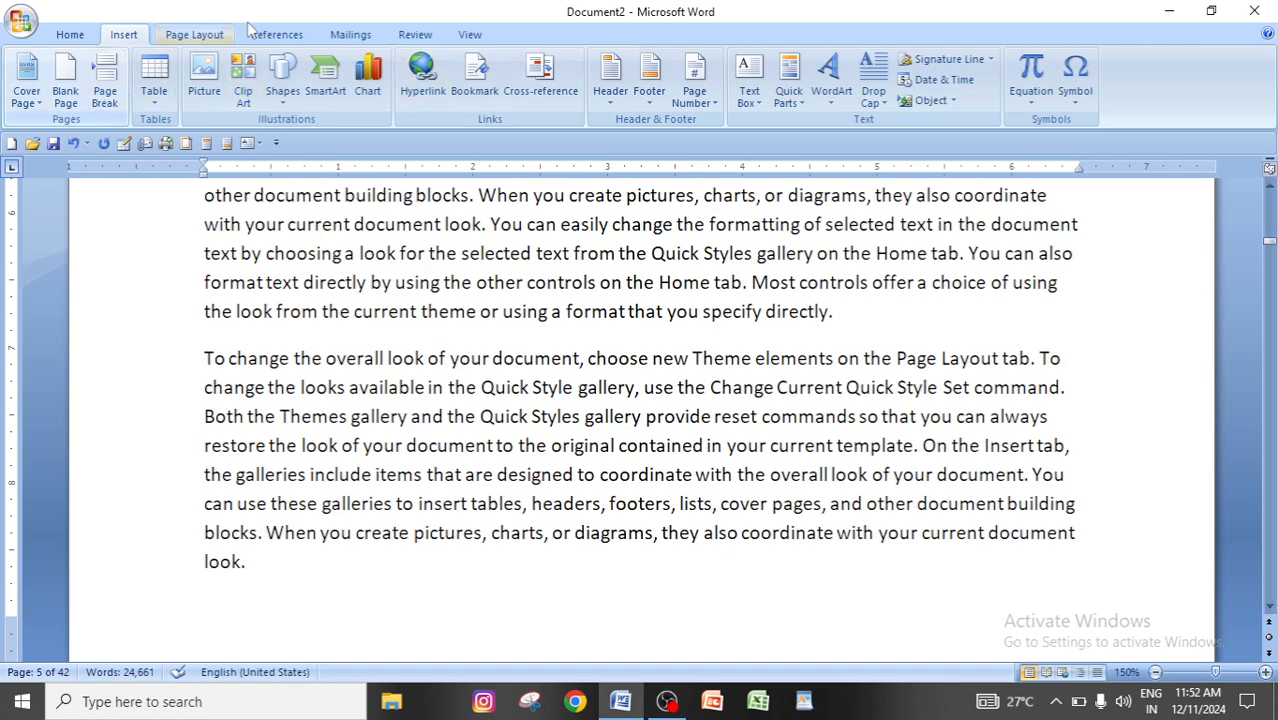
left_click(194, 34)
left_click(348, 59)
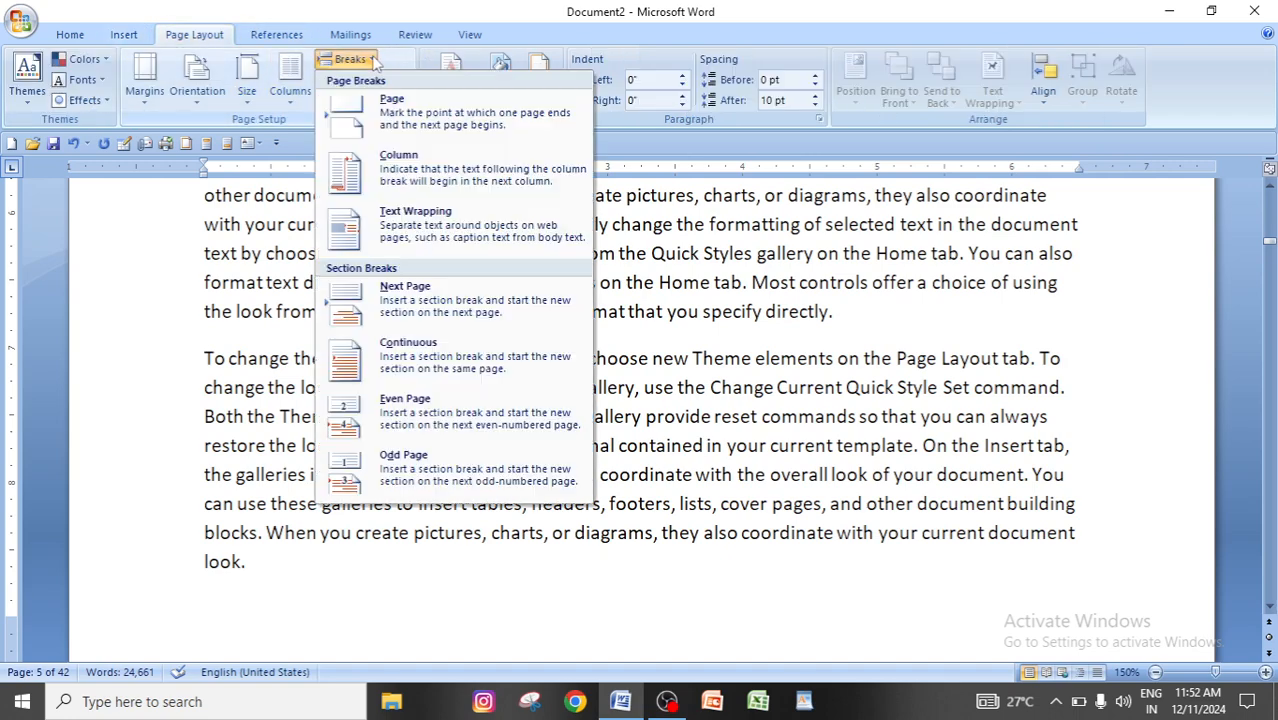
left_click(411, 118)
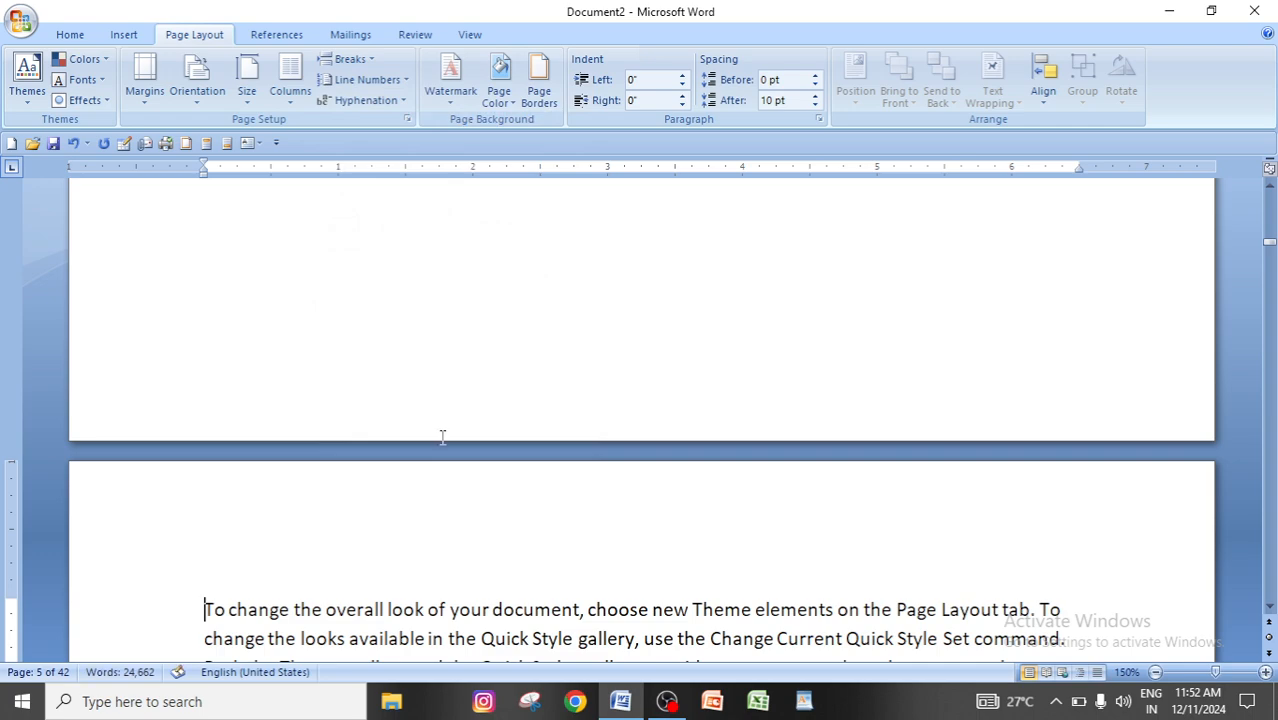
scroll(440, 437, "up", 3)
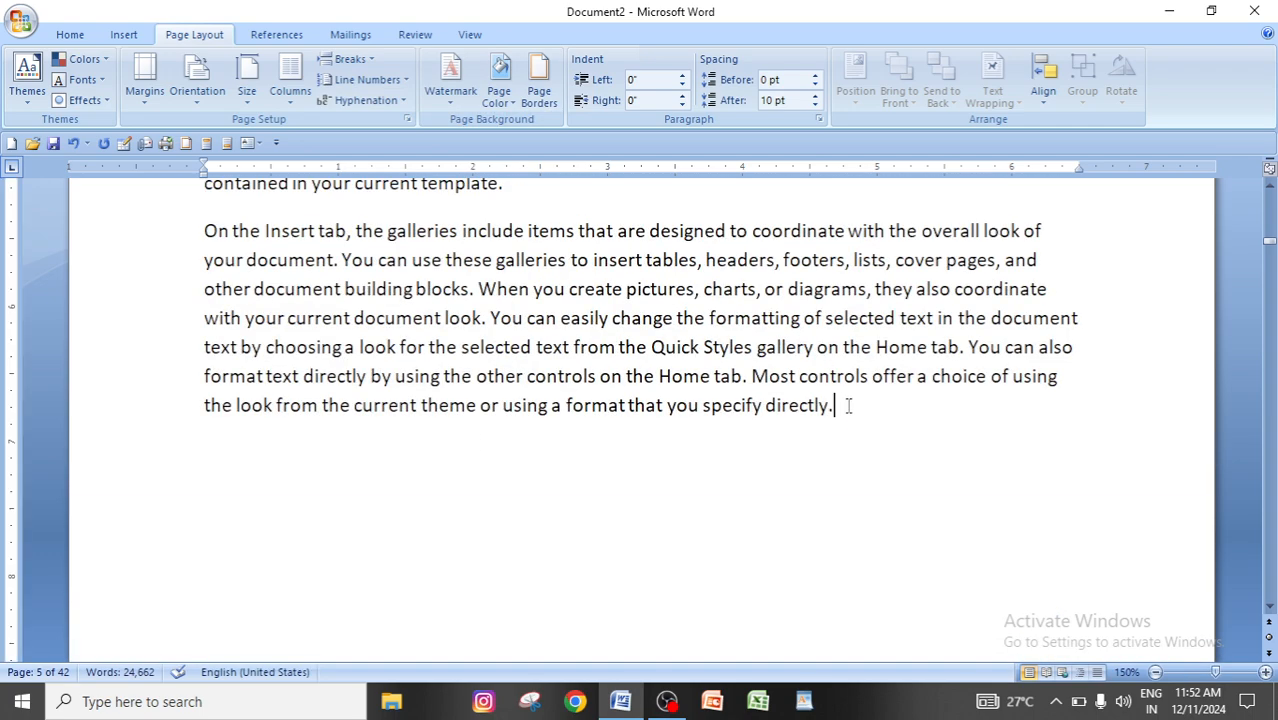
scroll(843, 403, "down", 10)
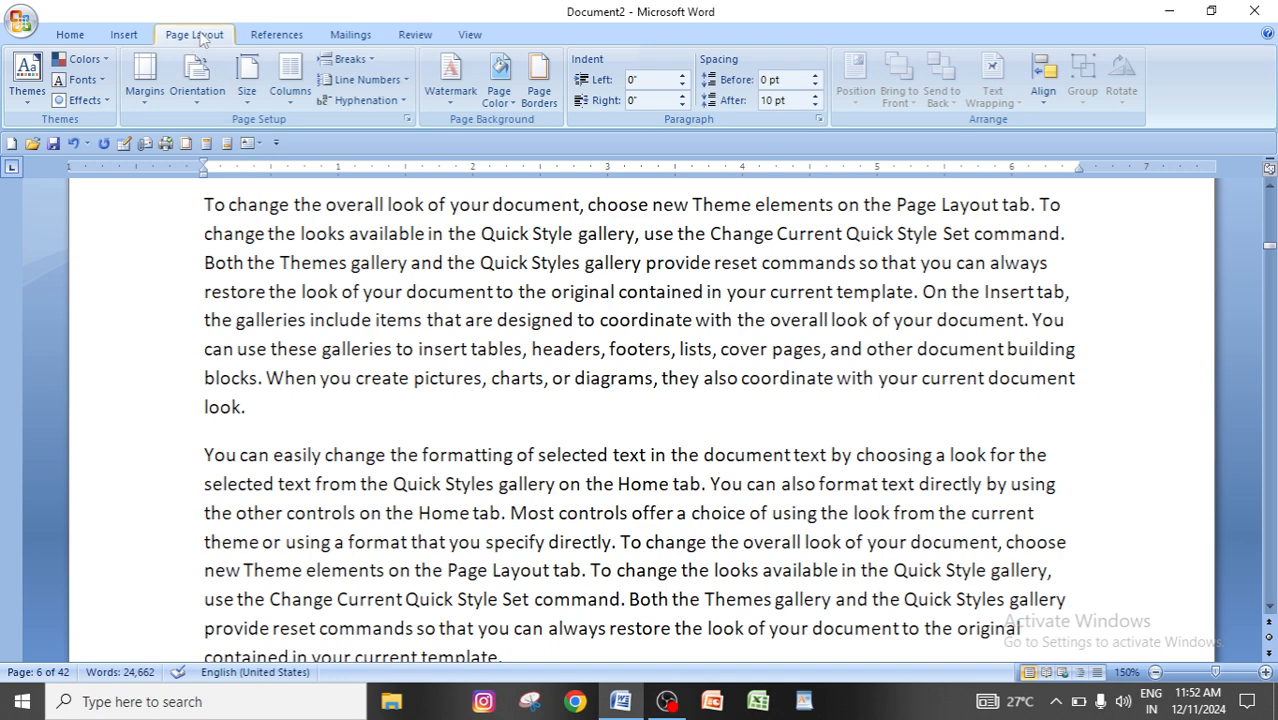
Review the two places that offer a page break: the list of page and section breaks, and the standalone Page Break command.
left_click(368, 60)
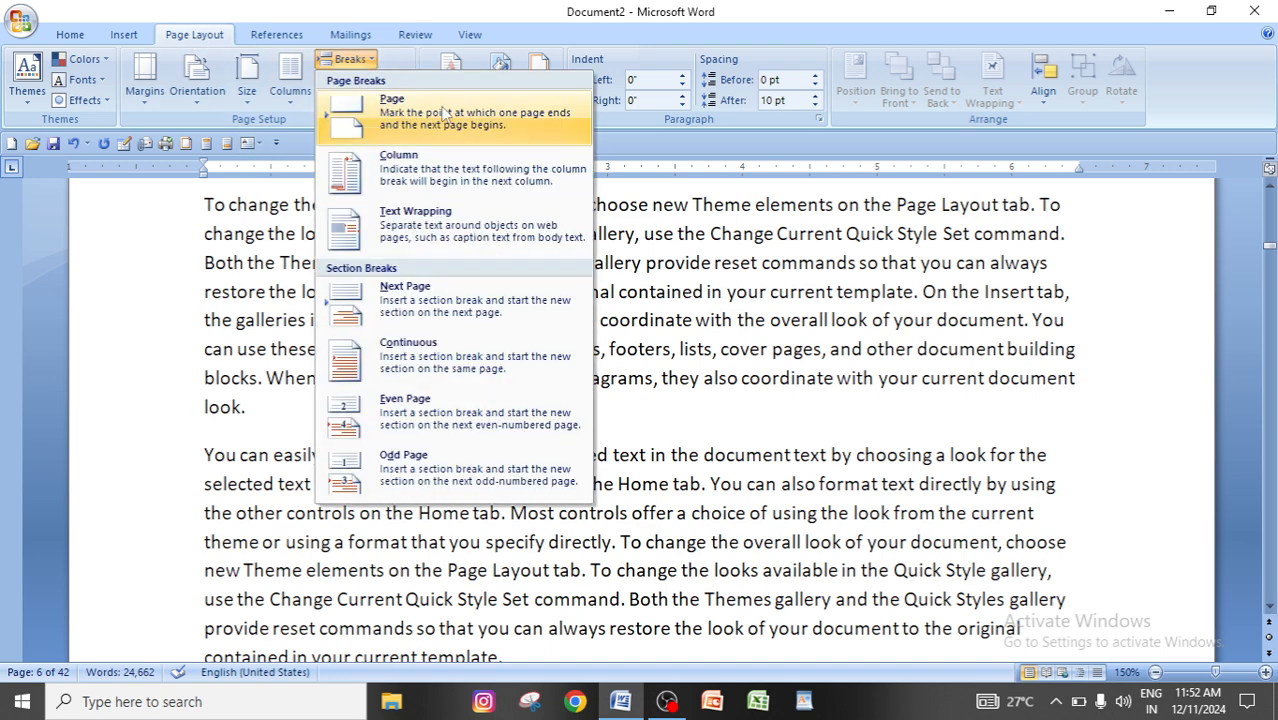
left_click(178, 34)
left_click(135, 36)
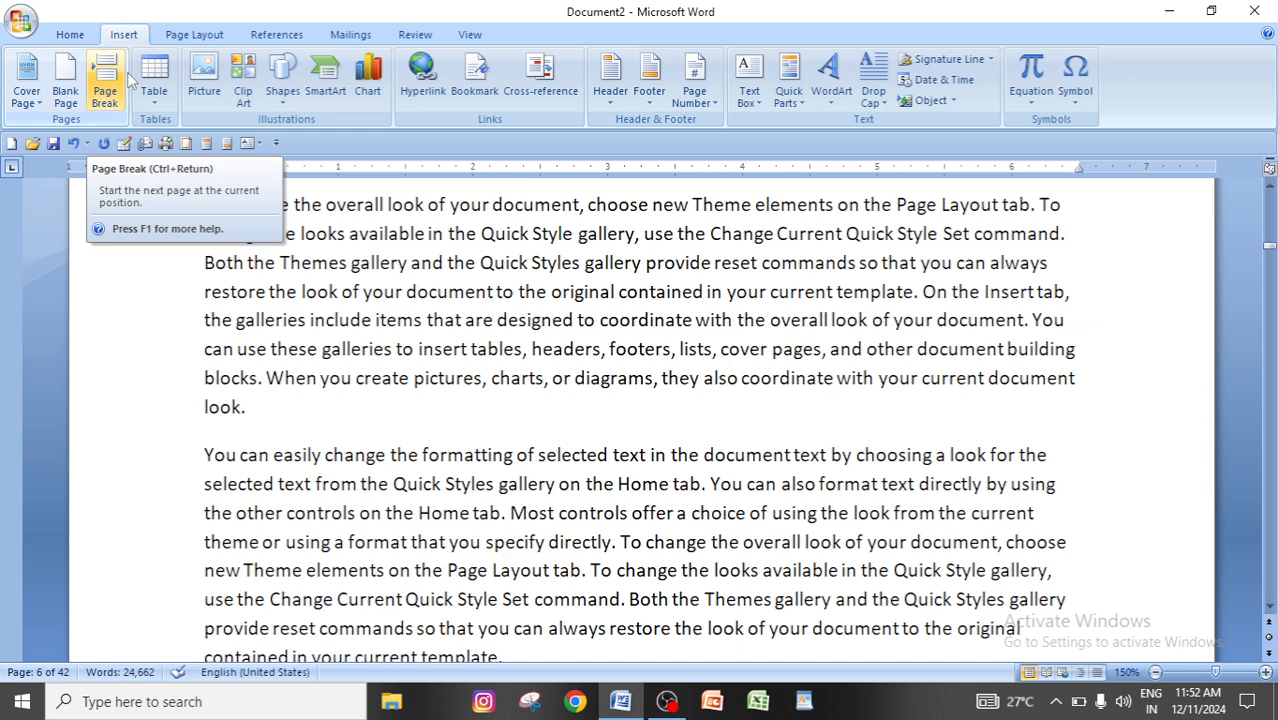
left_click(186, 35)
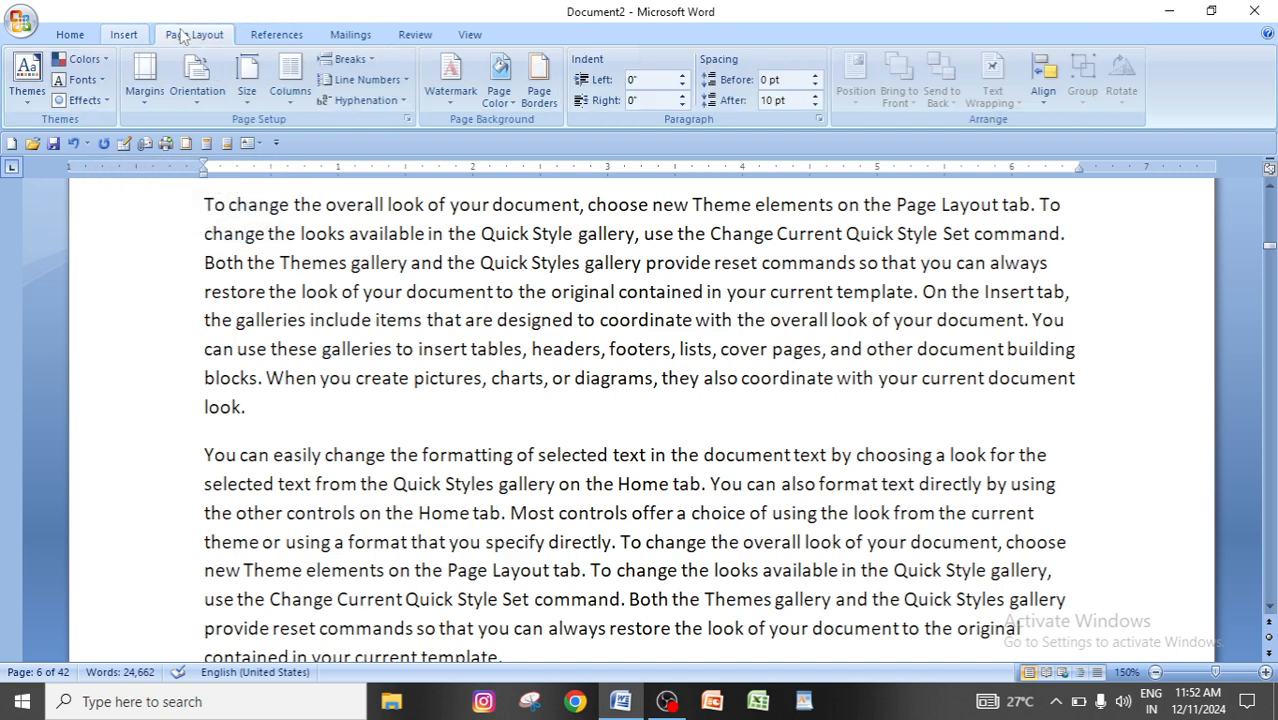
Review the Column option in the list of page and section breaks, and look over the text around pages five and six.
left_click(340, 60)
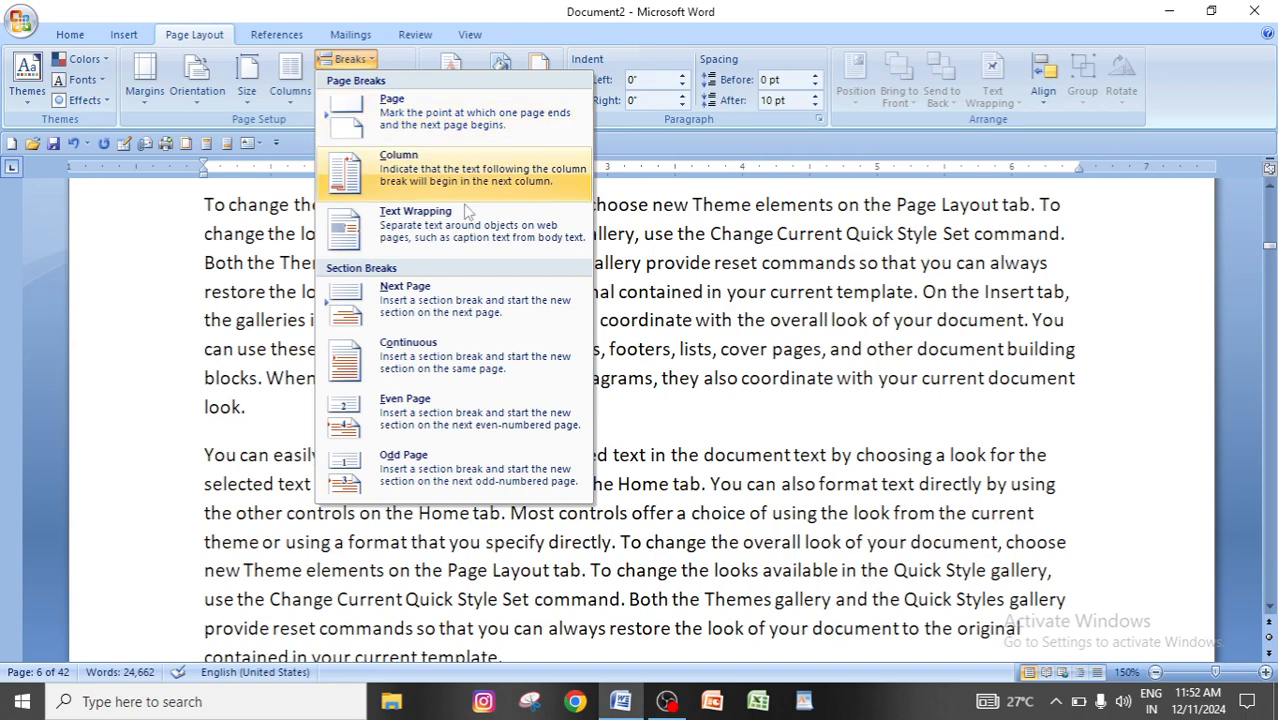
left_click(744, 365)
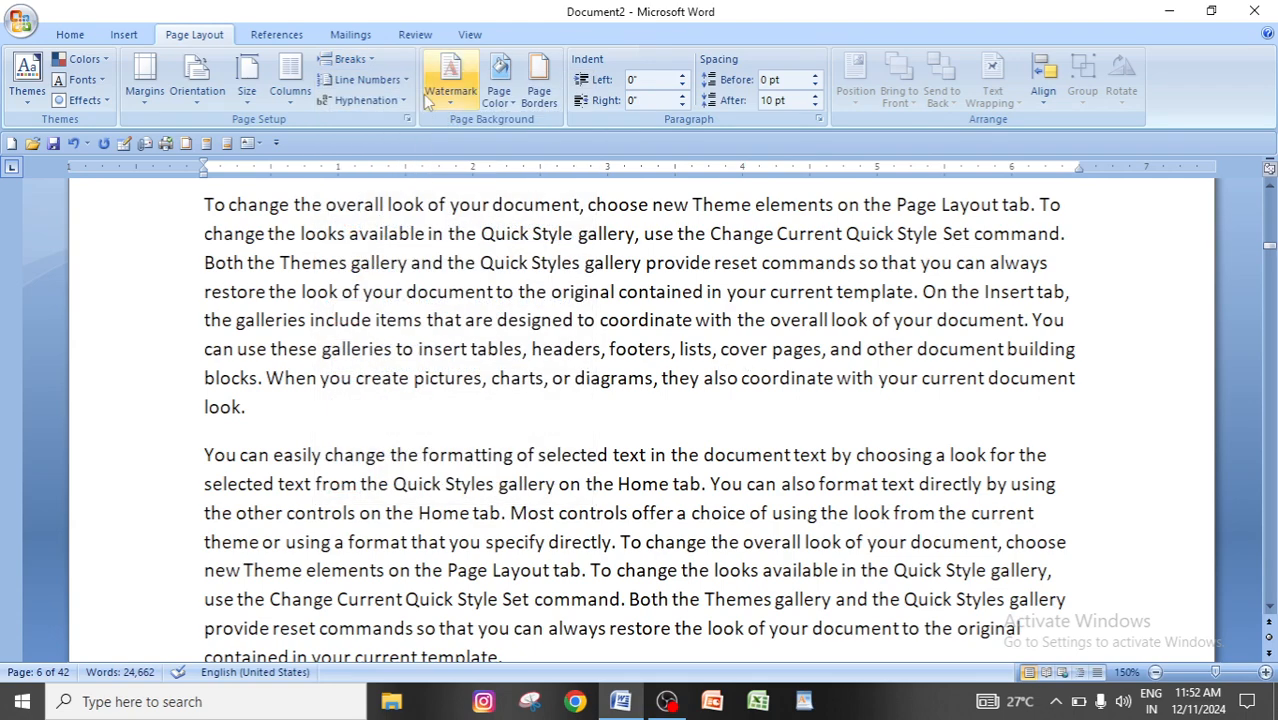
left_click(356, 60)
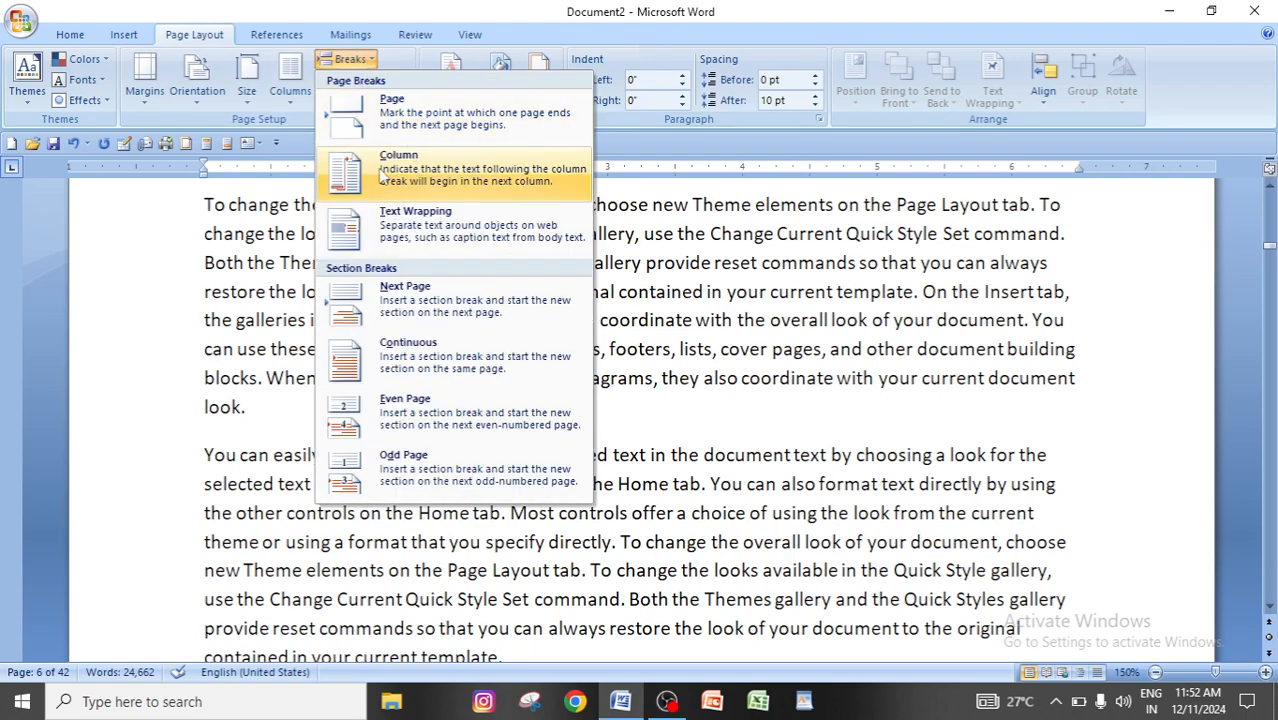
left_click(761, 410)
scroll(761, 410, "up", 2)
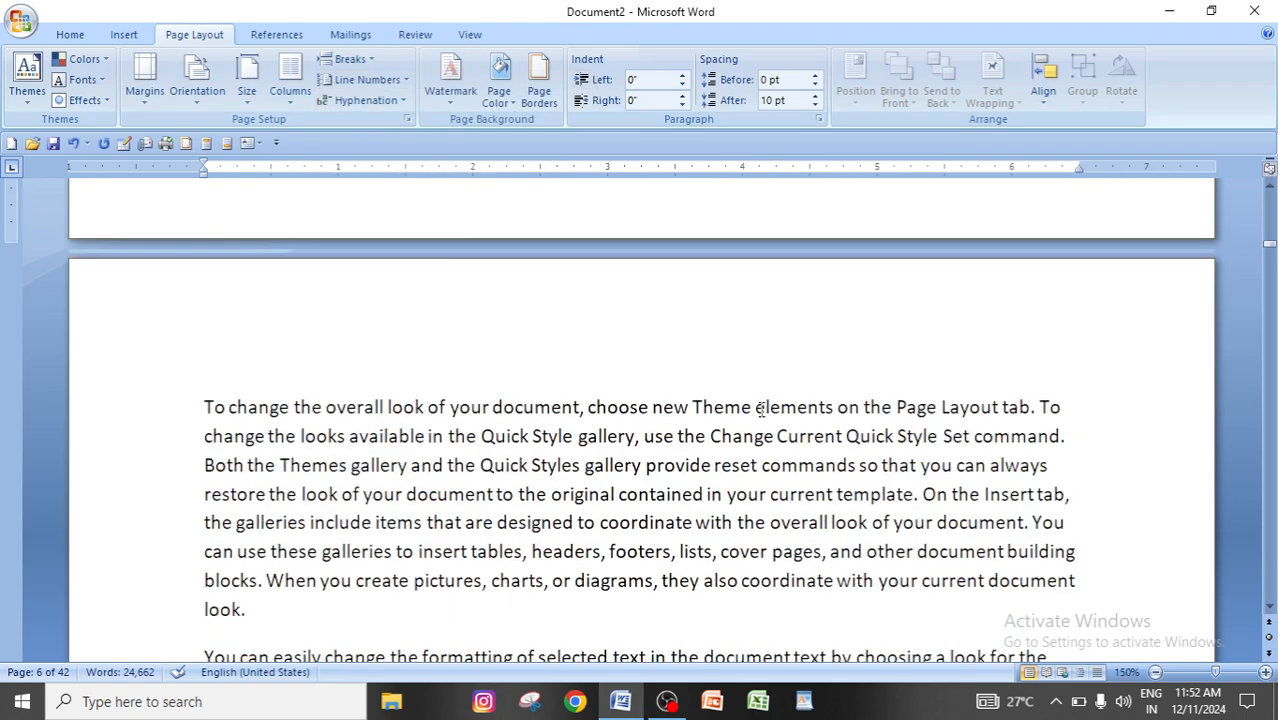
scroll(761, 410, "down", 10)
scroll(761, 410, "up", 6)
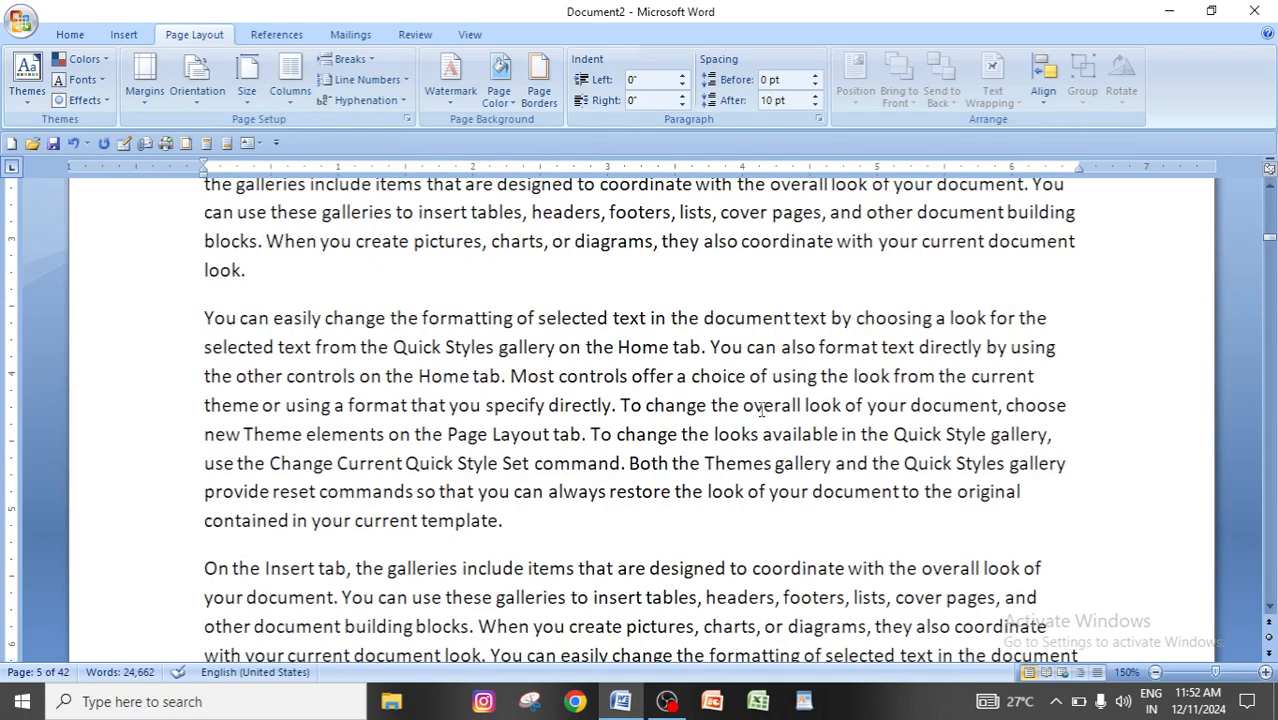
Clear all text from the document and set the empty page to three columns.
key("ctrl+a")
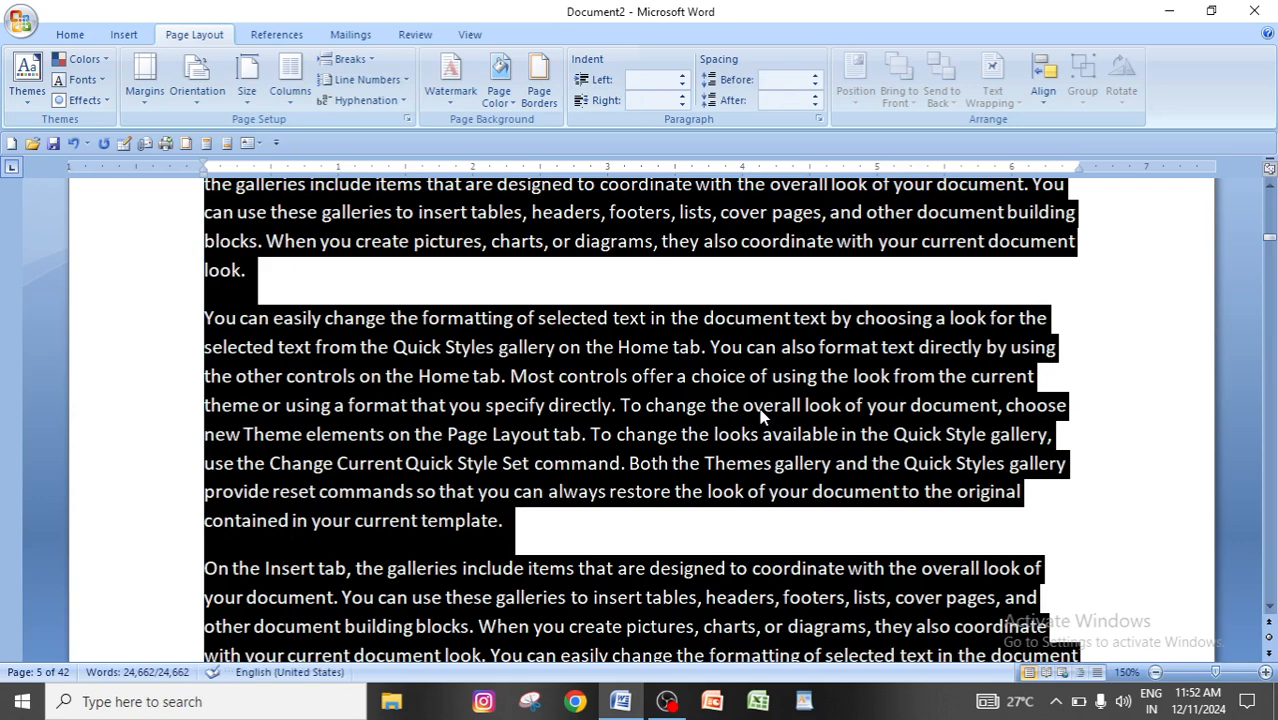
key("Delete")
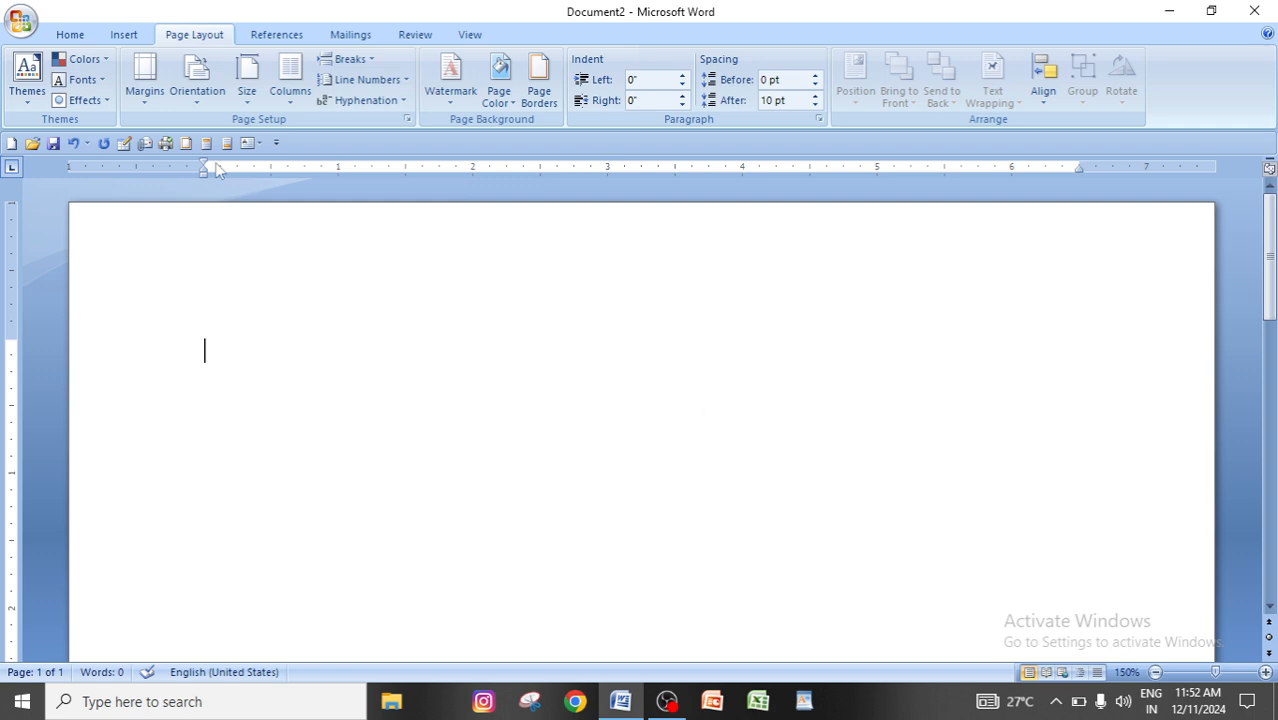
left_click(291, 90)
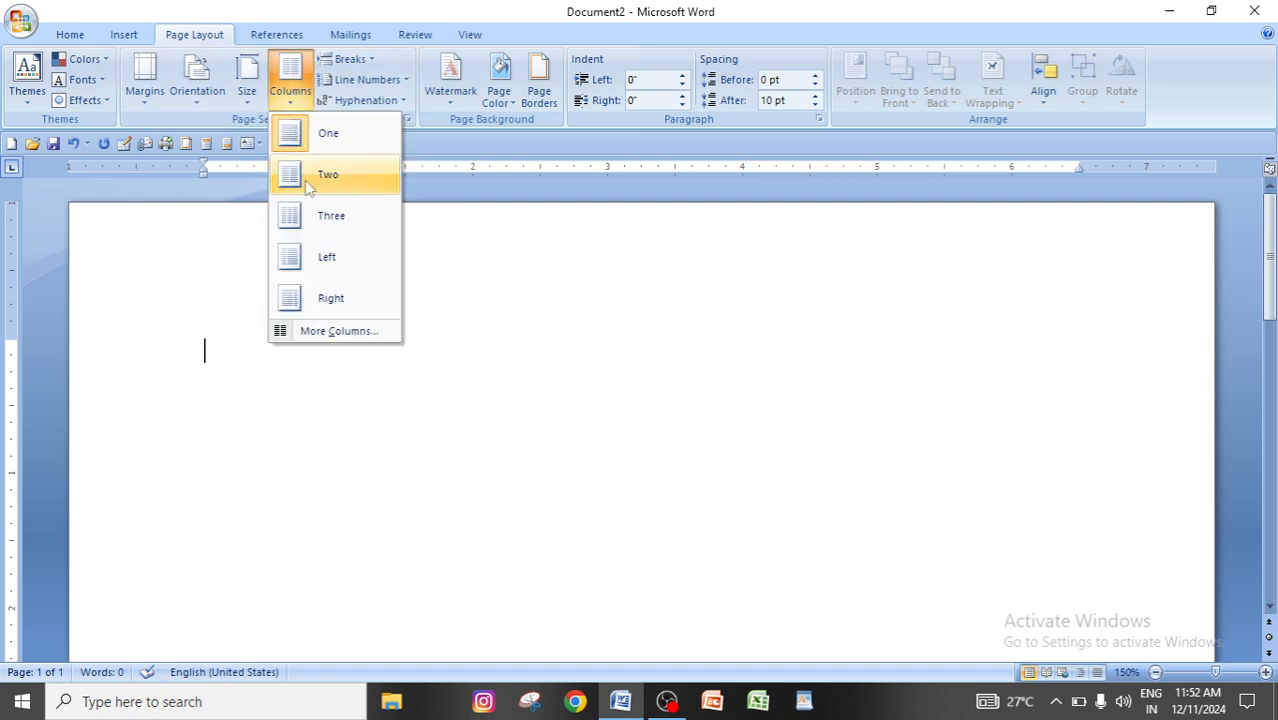
left_click(349, 224)
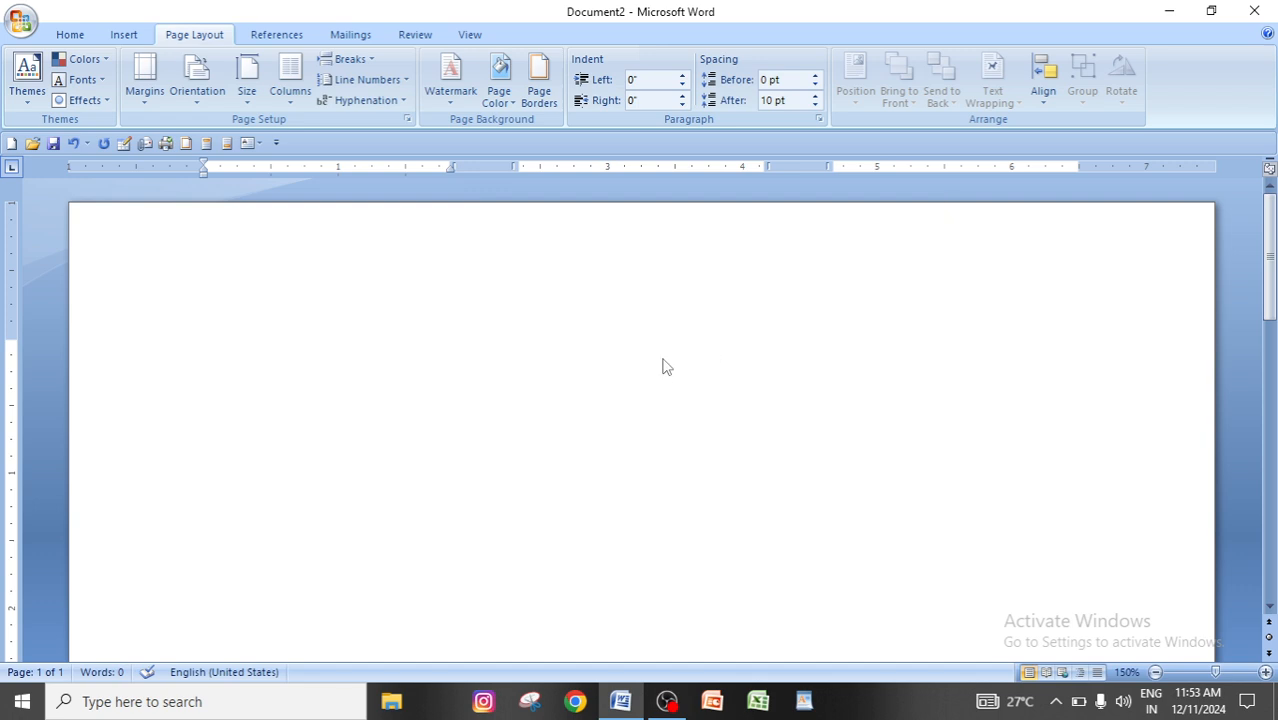
Enter a block of random letters beginning "dlkgjdkjgdkg" as sample text, about three and a half lines long, in the first column.
type("dlkgjdkjgdkgjkdgjkdgjdkgjdkgjdkgjdkgjdkgjdkgjdkgjdk")
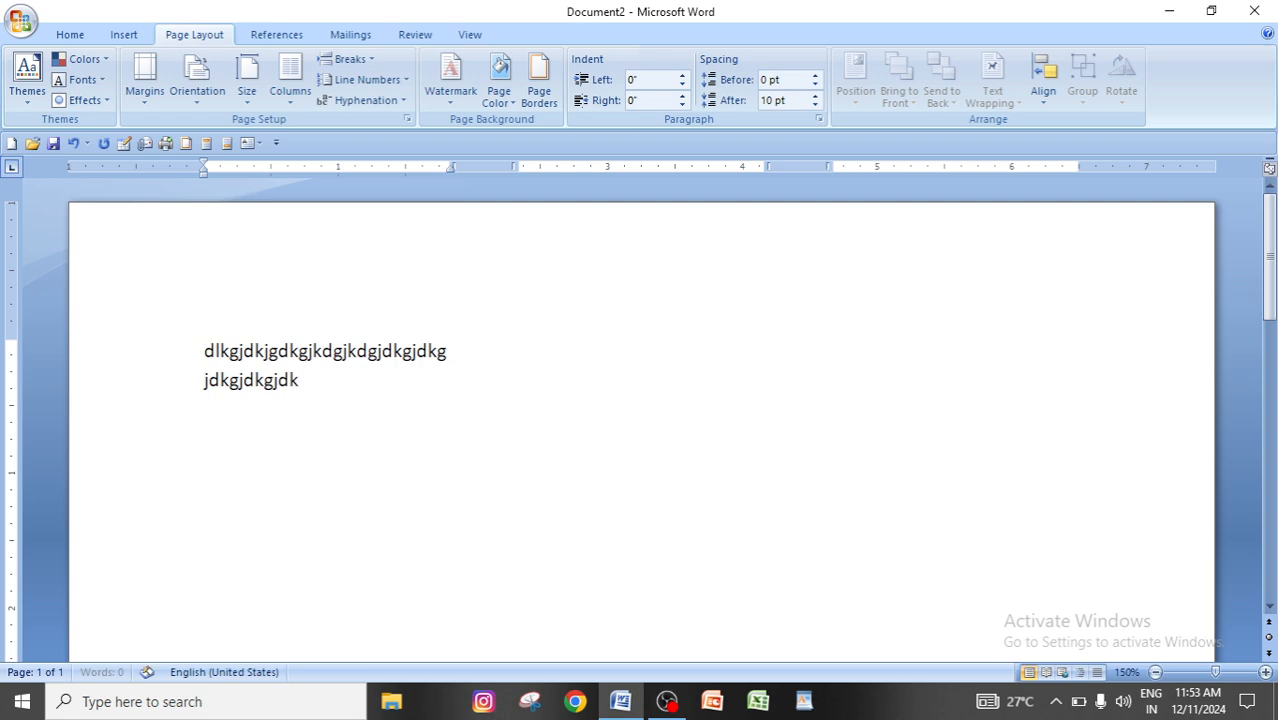
type("gjdkgjdkgjdkgjdkjgkdjgkdgjdkgjdkgjdkgjdkgjdkgjd")
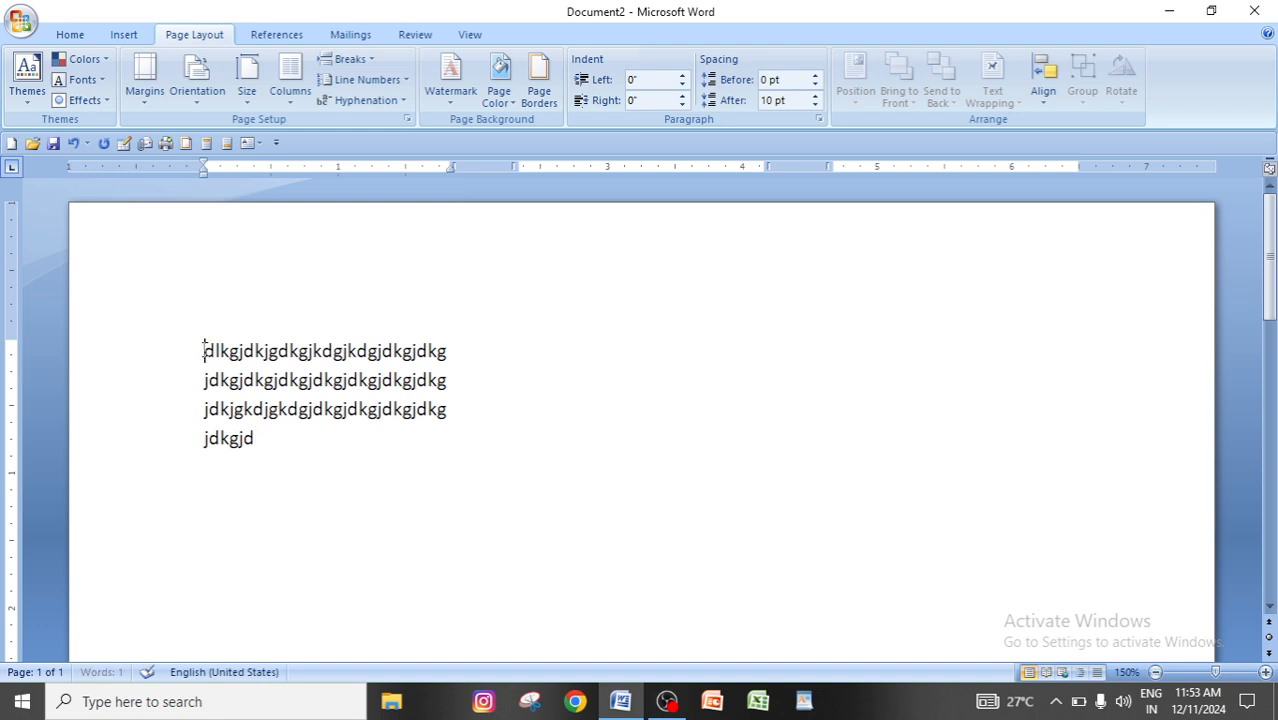
Duplicate the sample block repeatedly until the first column is full and the text continues into the second column.
left_click_drag(203, 348, 253, 435)
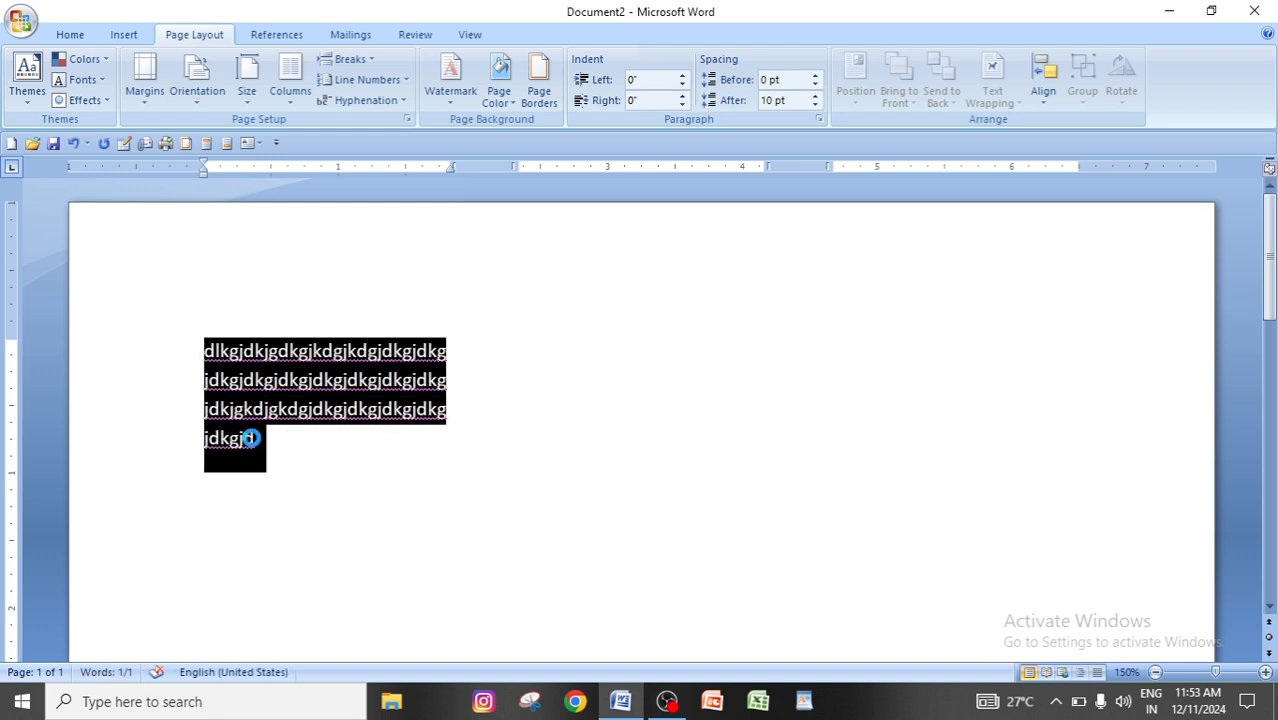
left_click(276, 444)
key("ctrl+v")
key("ctrl+v")
key("ctrl+v")
key("ctrl+v")
key("ctrl+v")
key("ctrl+v")
key("ctrl+v")
key("ctrl+v")
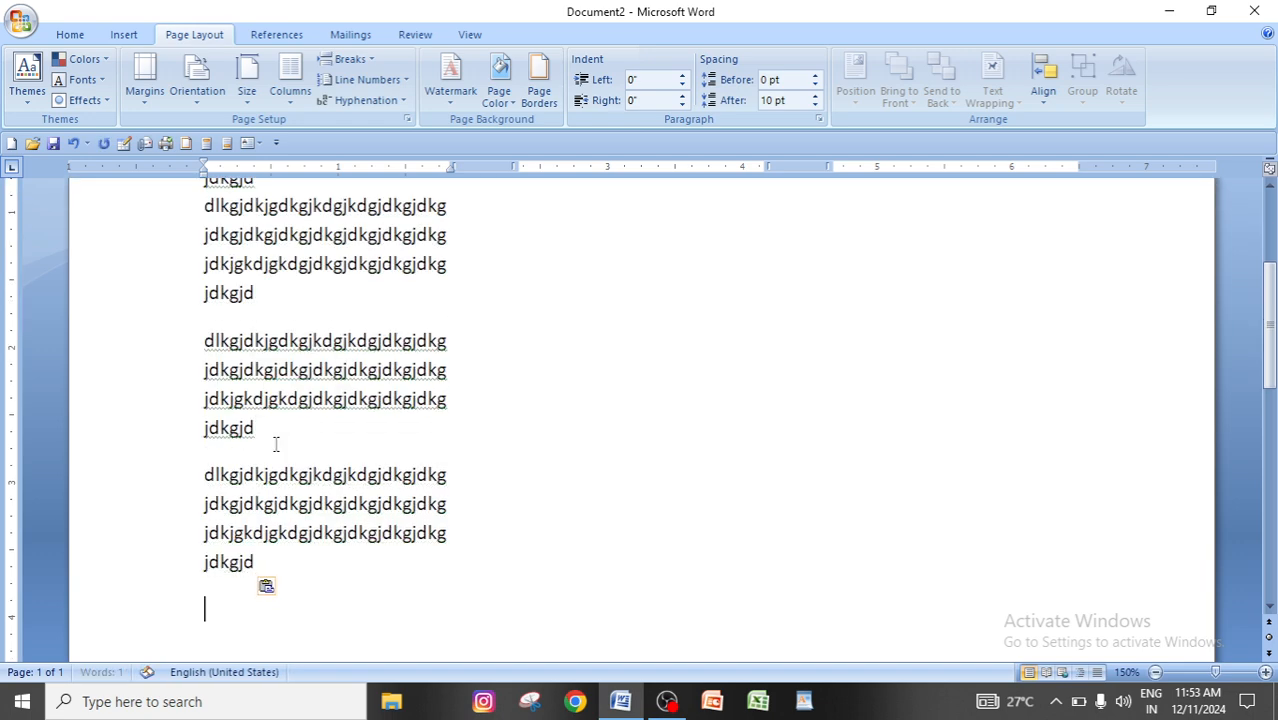
key("ctrl+v")
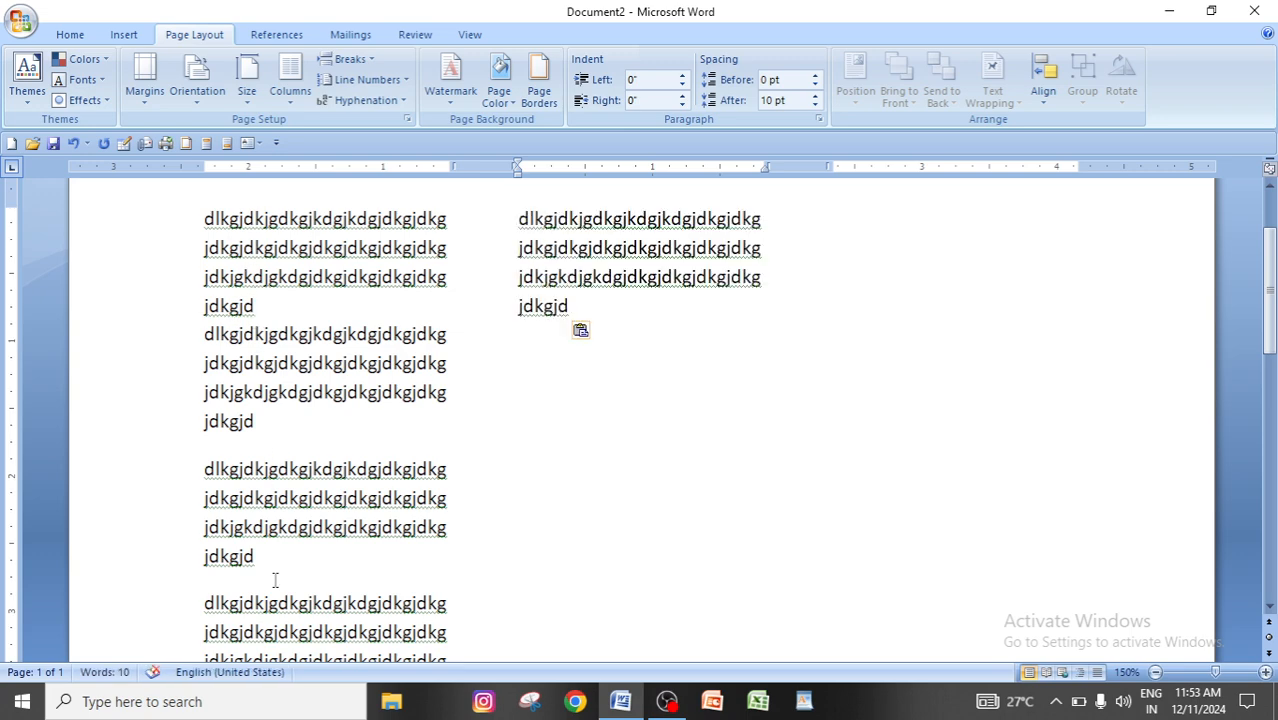
Paste more copies of the sample block after the one in the second column until the text reaches the third column.
scroll(277, 576, "down", 8)
scroll(279, 580, "down", 1)
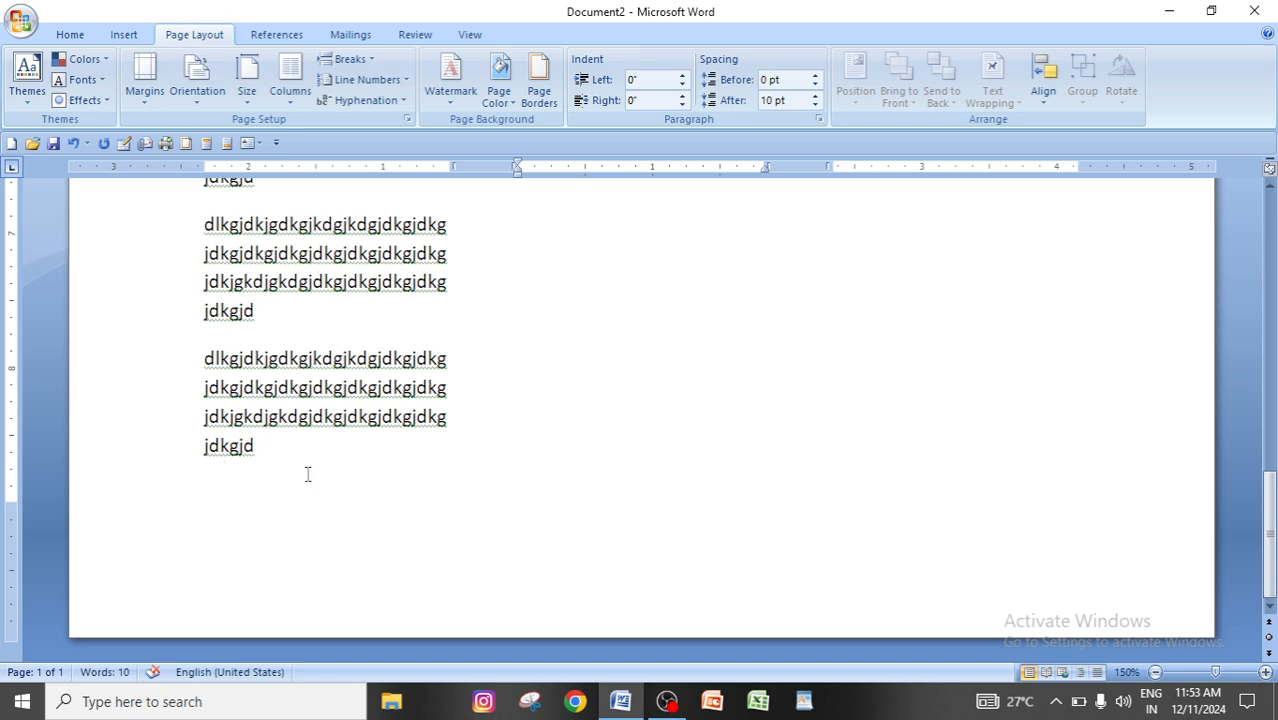
scroll(308, 469, "up", 9)
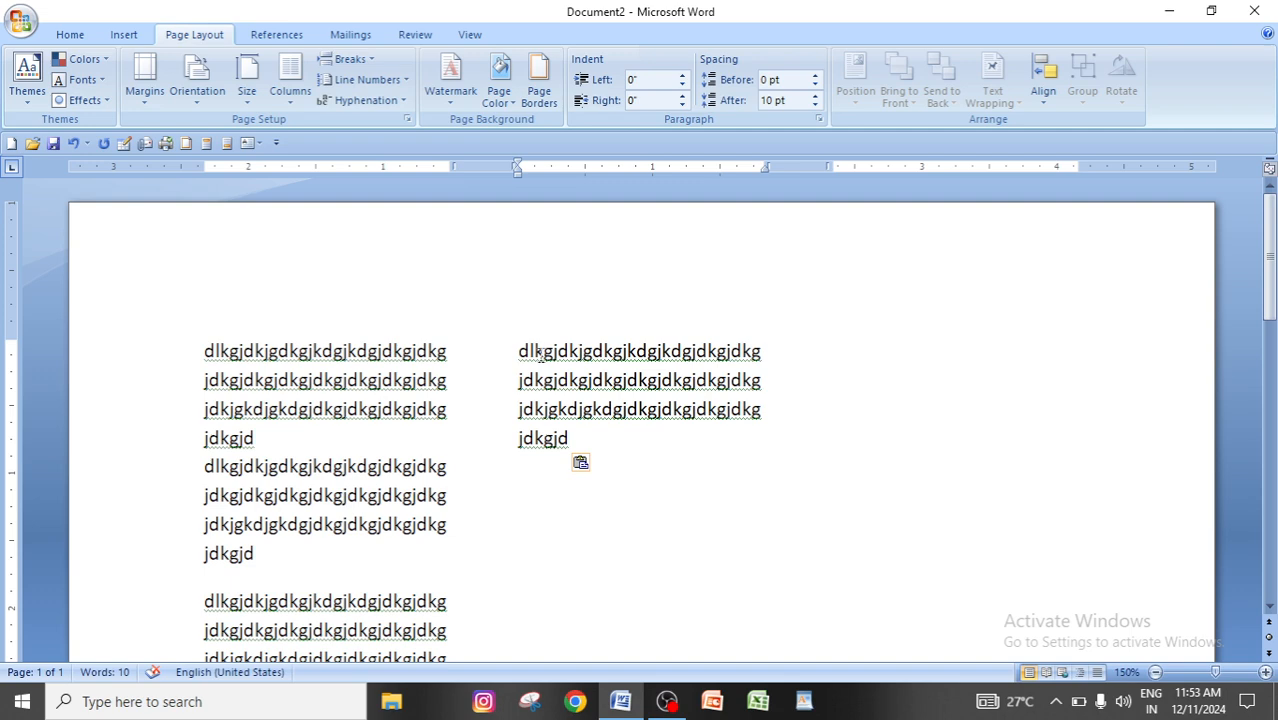
left_click(575, 438)
key("ctrl+v")
key("ctrl+v")
key("ctrl+v")
key("ctrl+v")
key("ctrl+v")
key("ctrl+v")
key("ctrl+v")
key("ctrl+v")
key("ctrl+v")
key("ctrl+v")
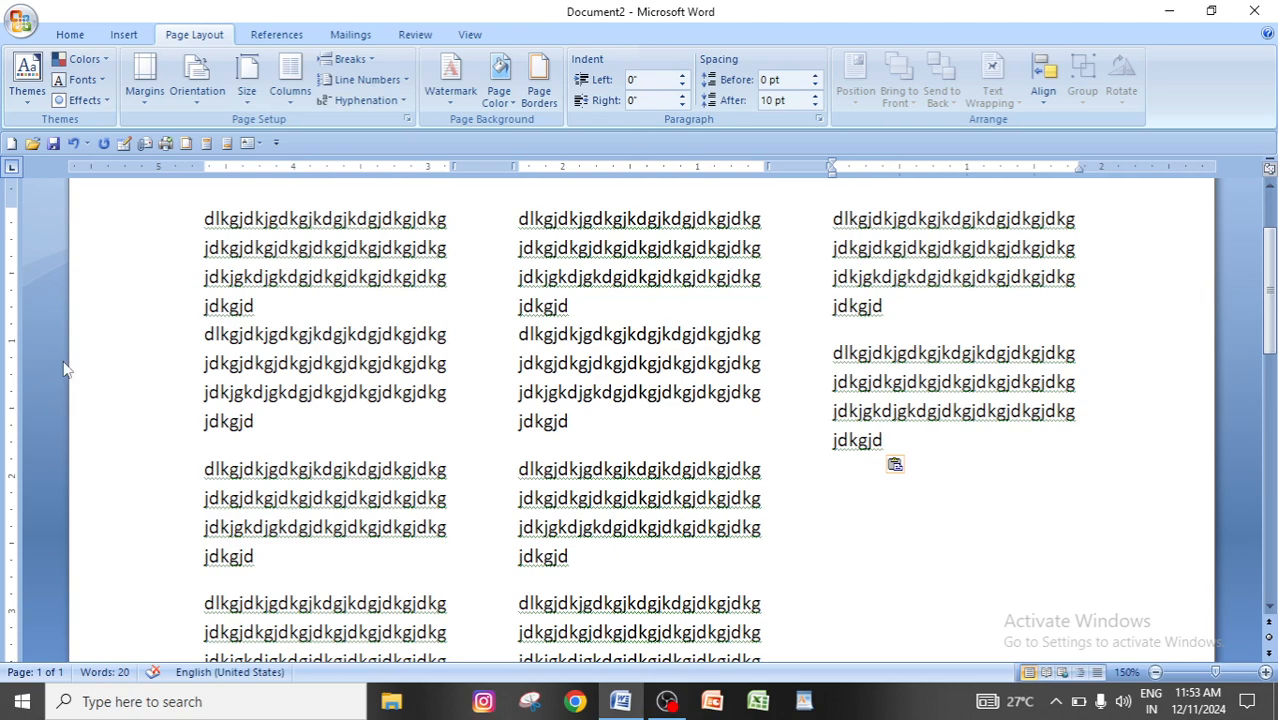
Fill the rest of the third column with further copies of the sample block.
scroll(665, 590, "down", 8)
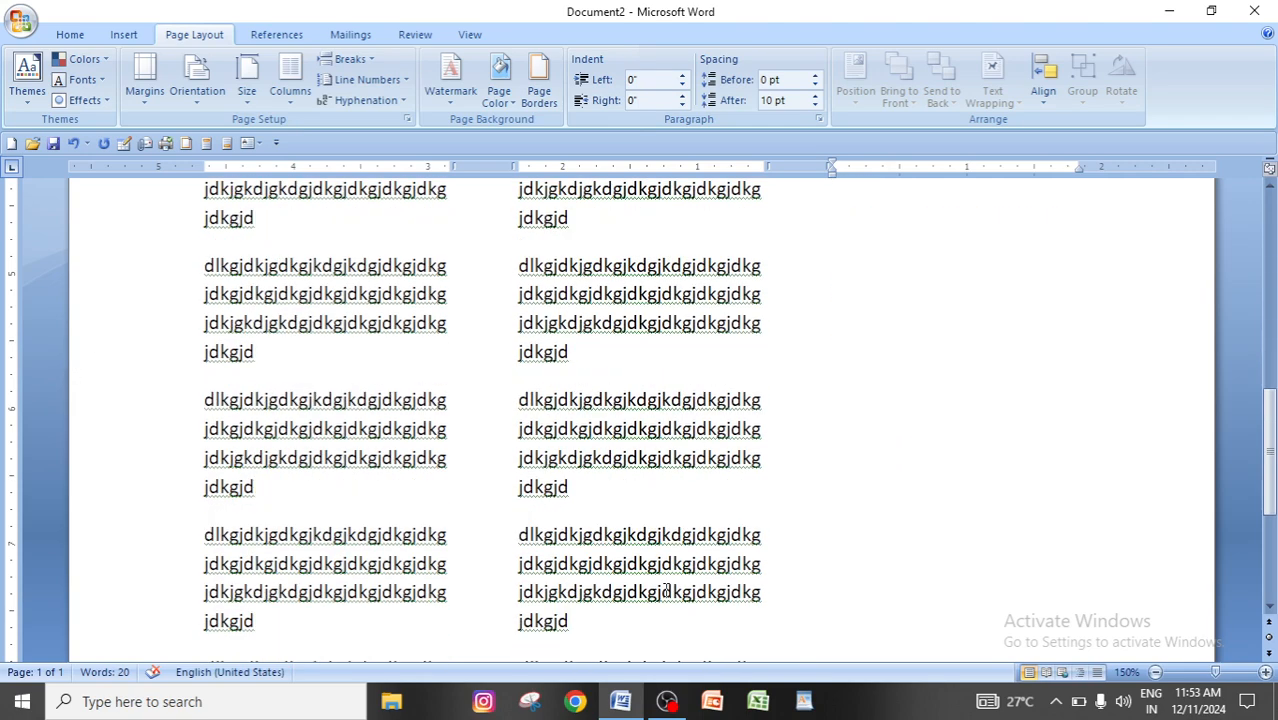
scroll(622, 471, "up", 10)
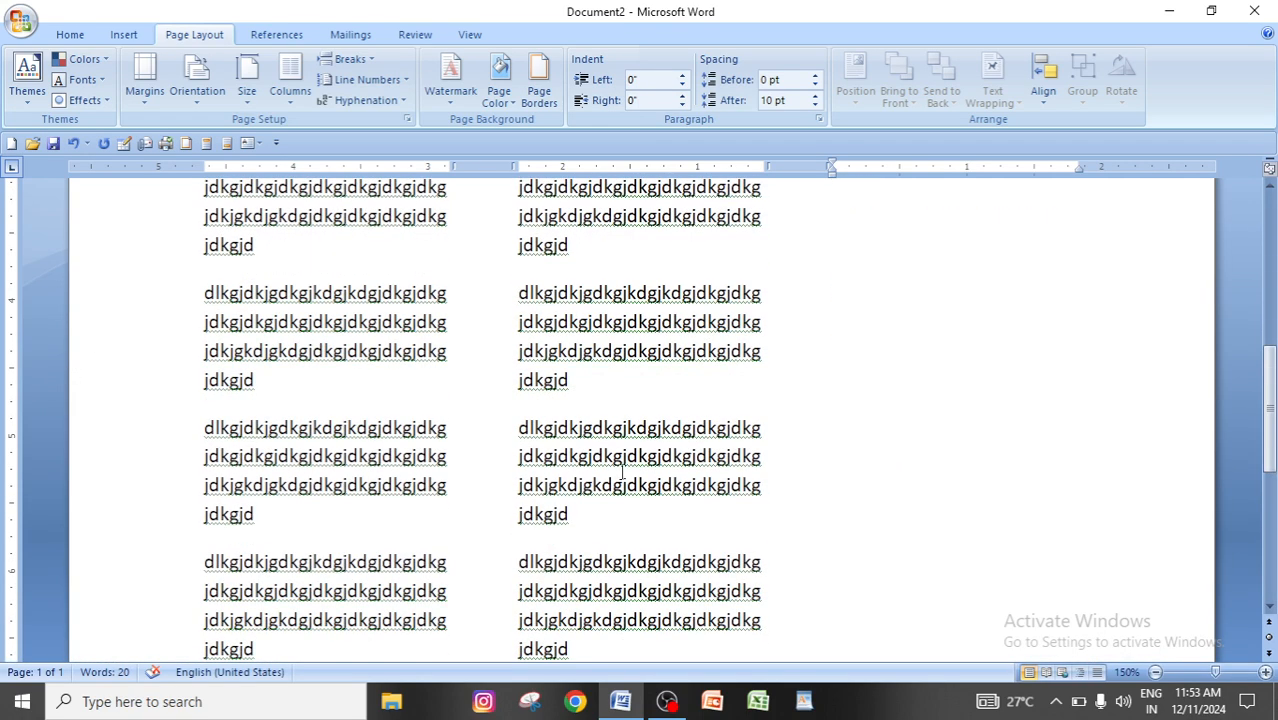
scroll(893, 290, "up", 3)
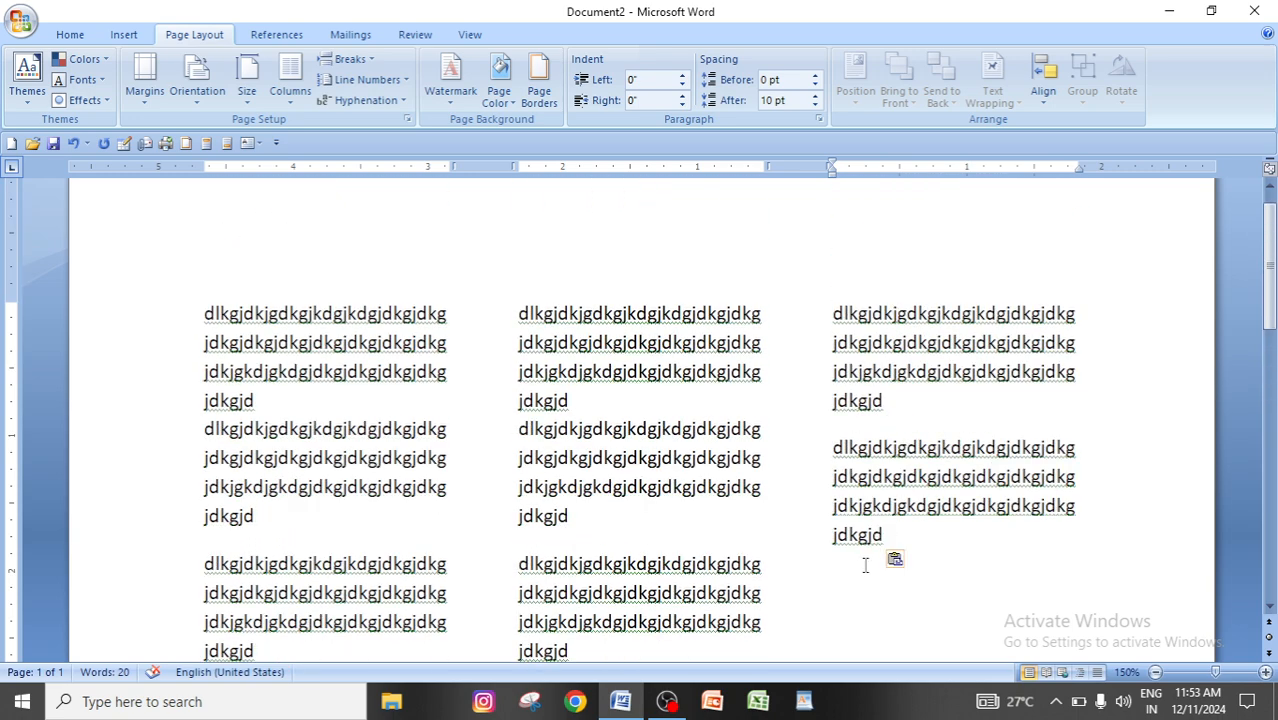
key("ctrl+v")
key("ctrl+v")
key("ctrl+v")
key("ctrl+v")
key("ctrl+v")
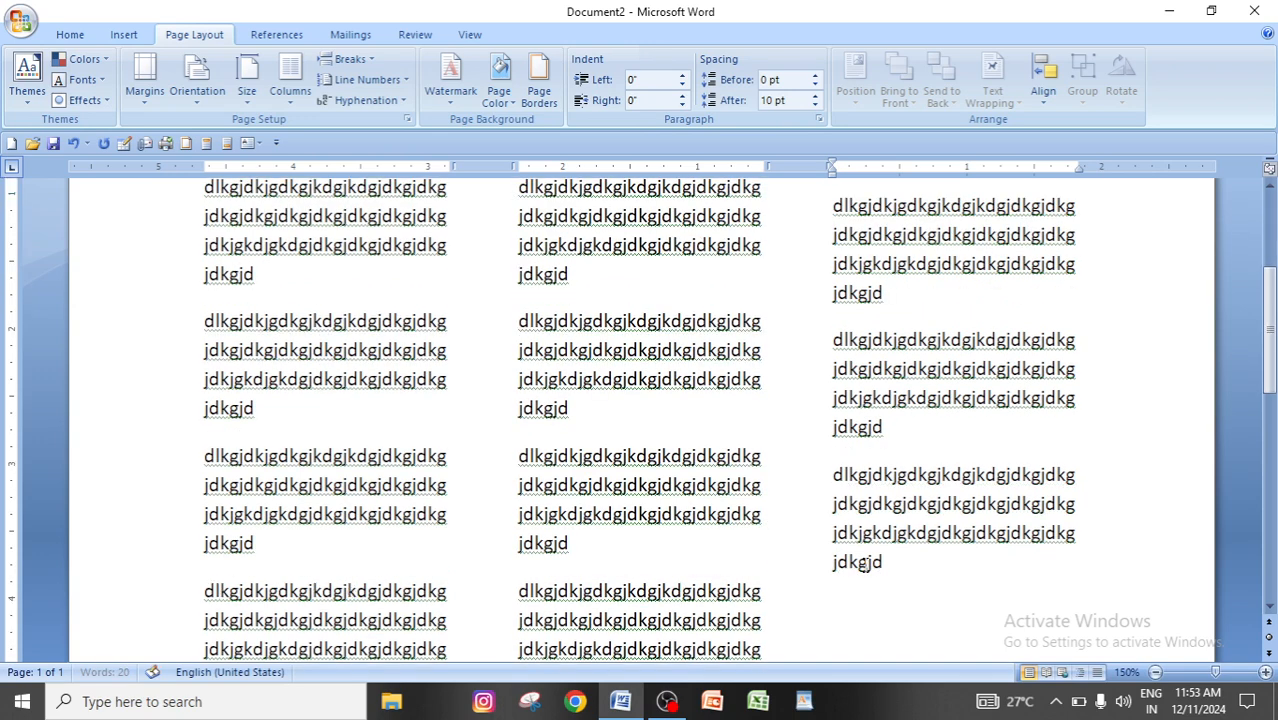
key("ctrl+Return")
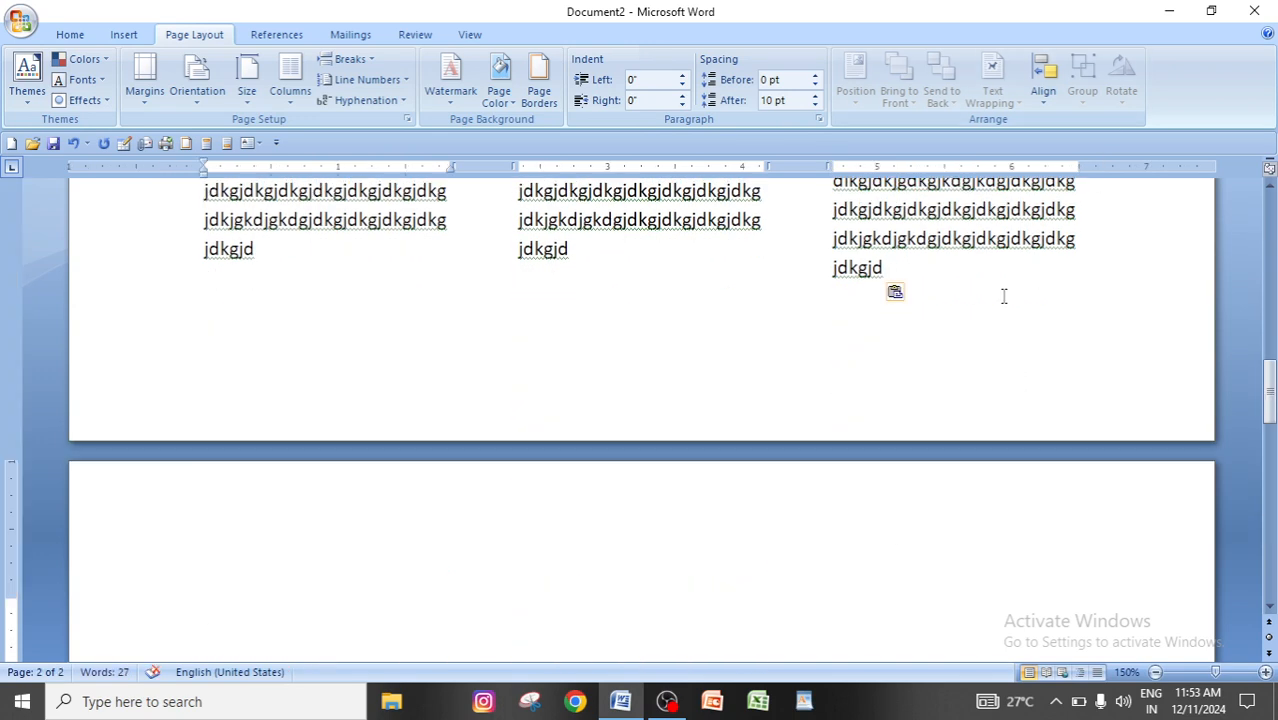
Review the filled three-column layout, the column presets and the Column option in the list of page and section breaks.
scroll(1004, 296, "up", 11)
scroll(617, 349, "up", 3)
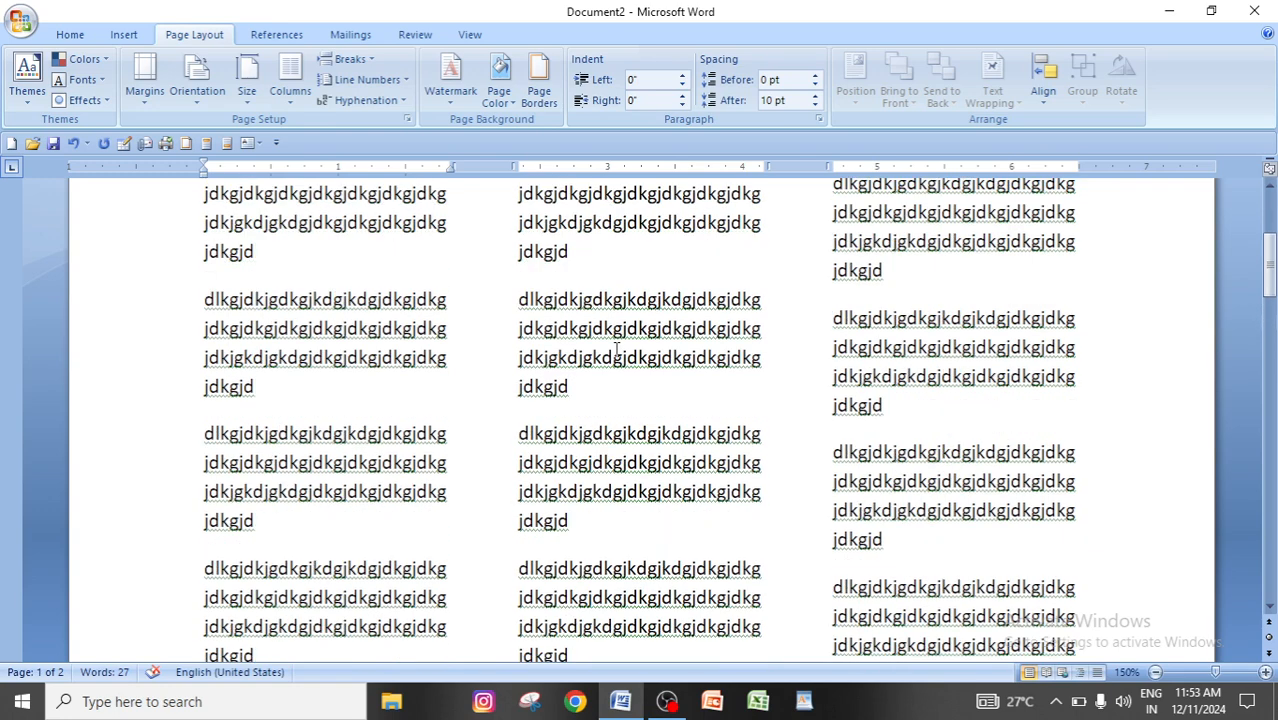
scroll(617, 349, "up", 1)
left_click(290, 80)
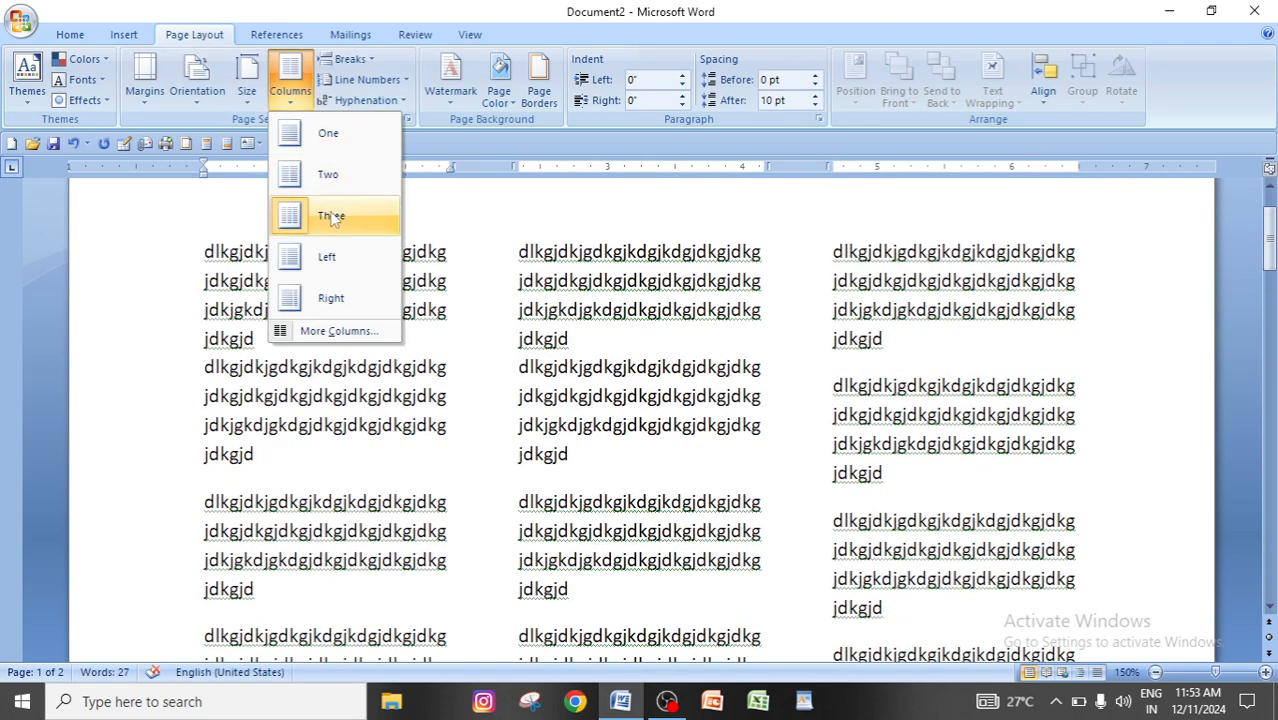
left_click(367, 388)
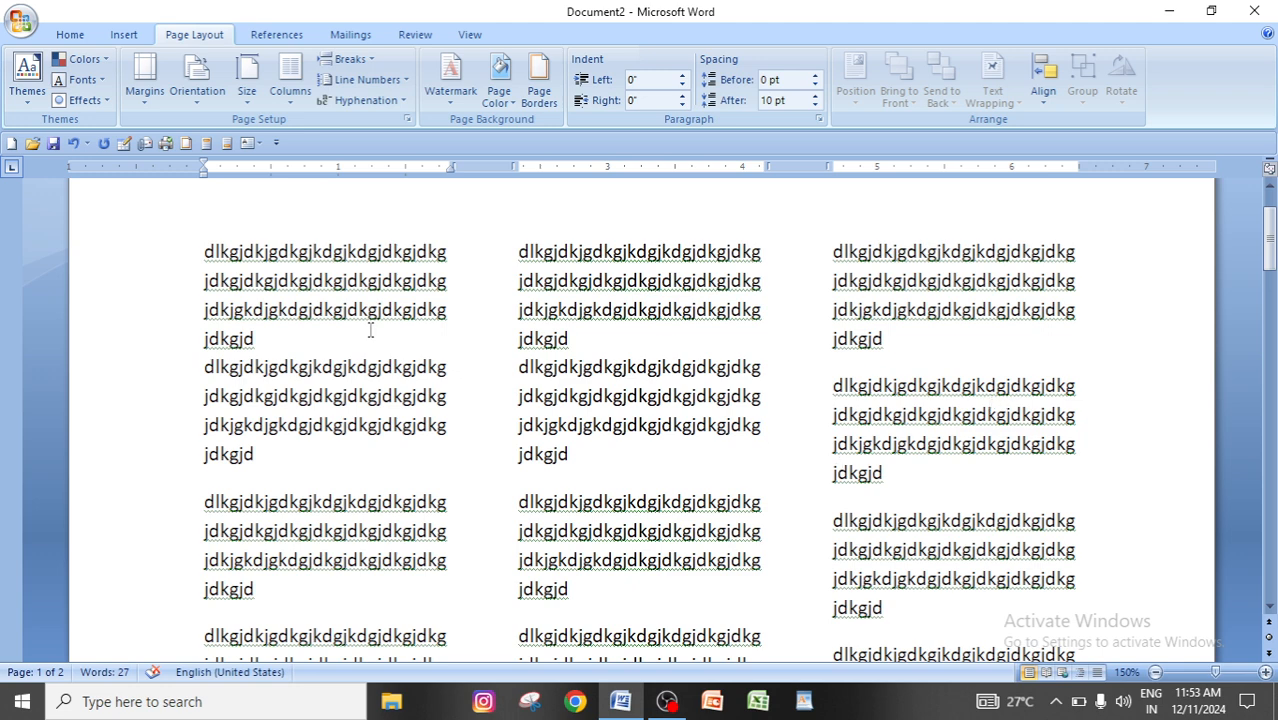
left_click(370, 60)
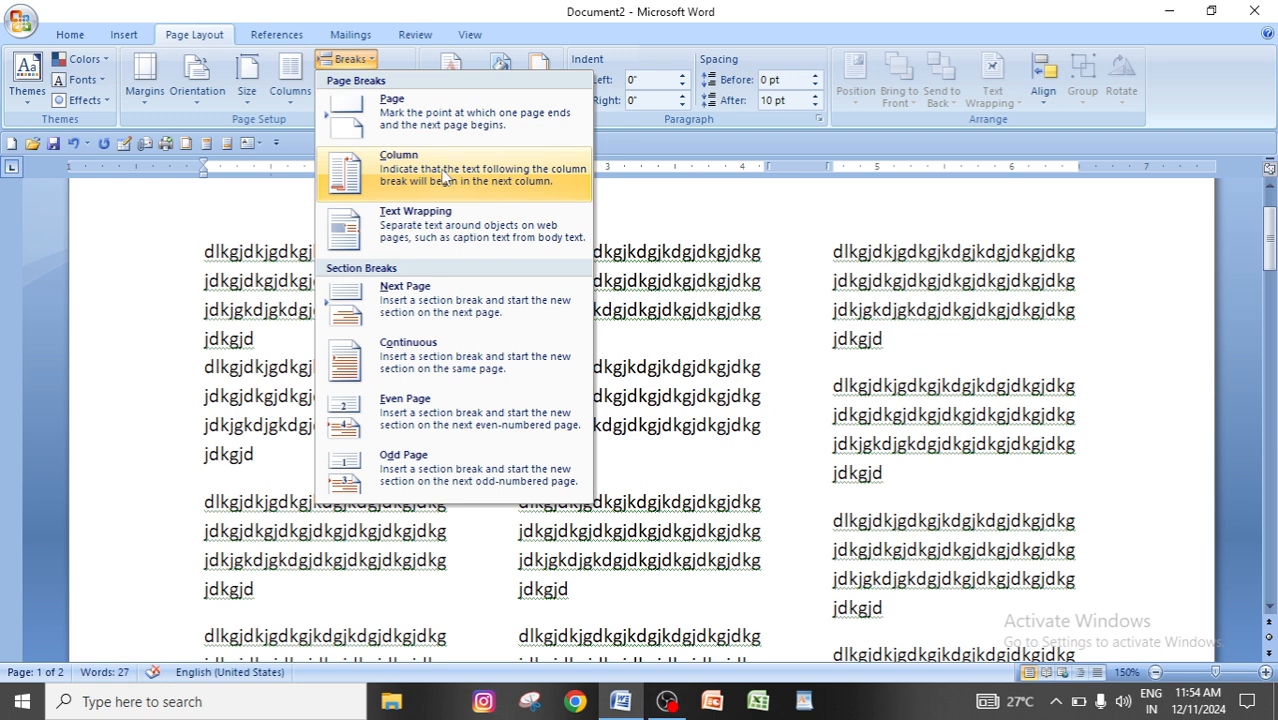
left_click(797, 306)
Delete the sample text from the second-to-last block of the first column through the end of the third column.
scroll(553, 352, "down", 4)
scroll(403, 290, "down", 3)
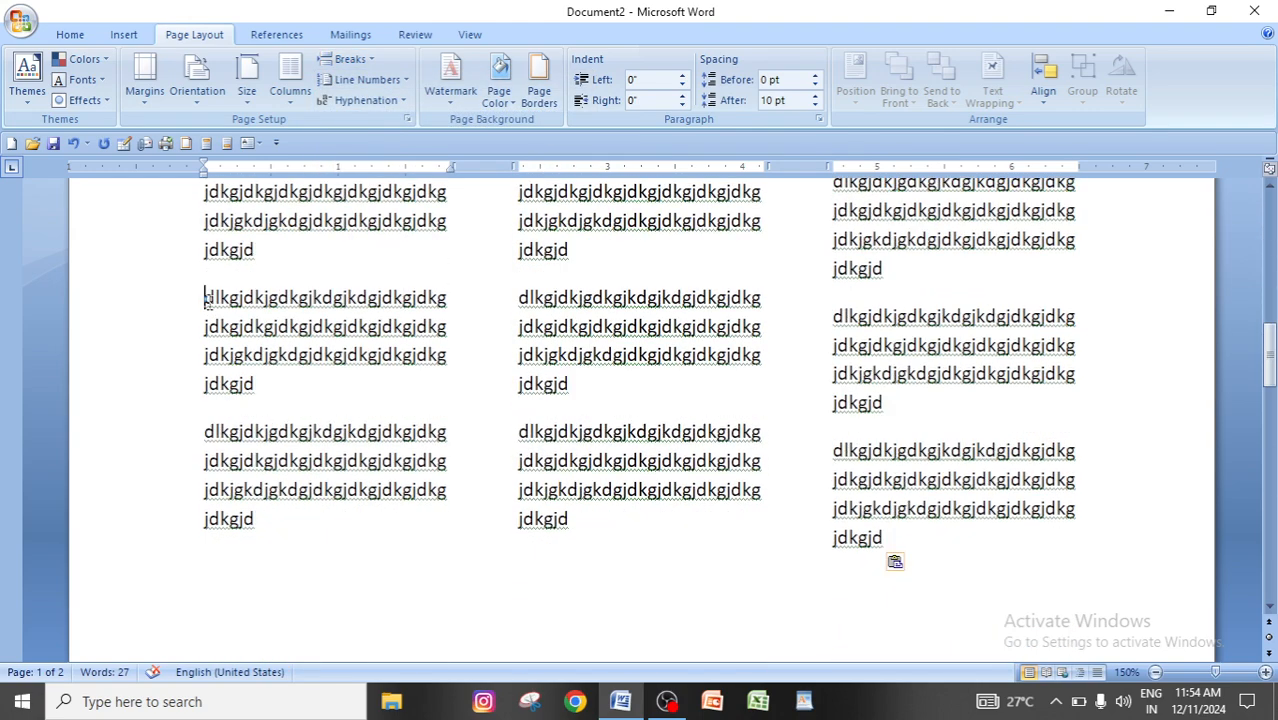
left_click_drag(205, 297, 962, 537)
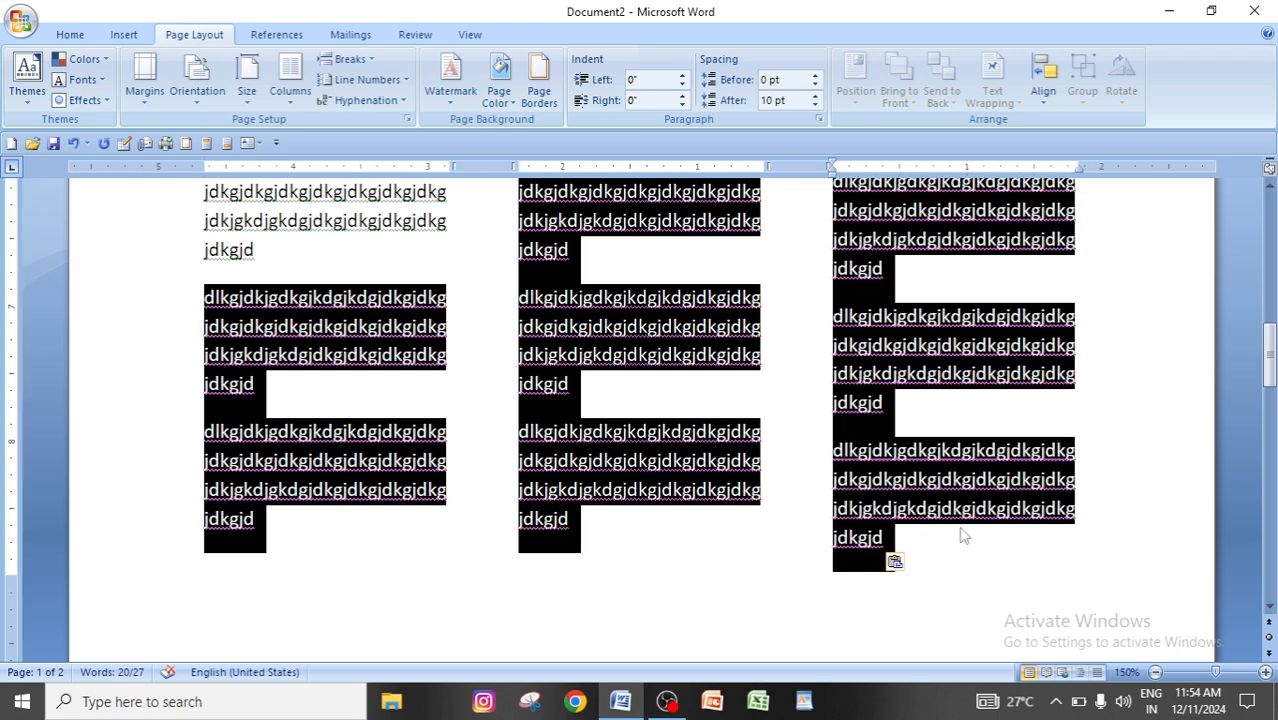
key("Delete")
scroll(958, 527, "up", 10)
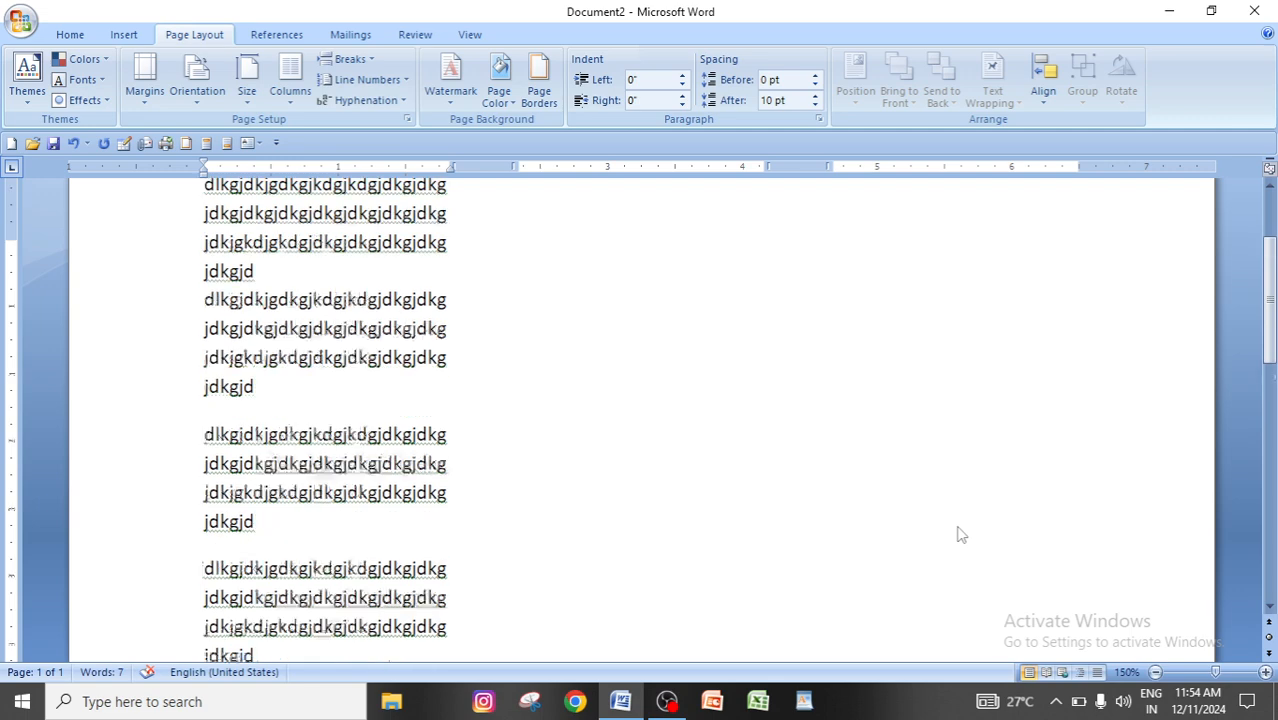
scroll(958, 533, "up", 3)
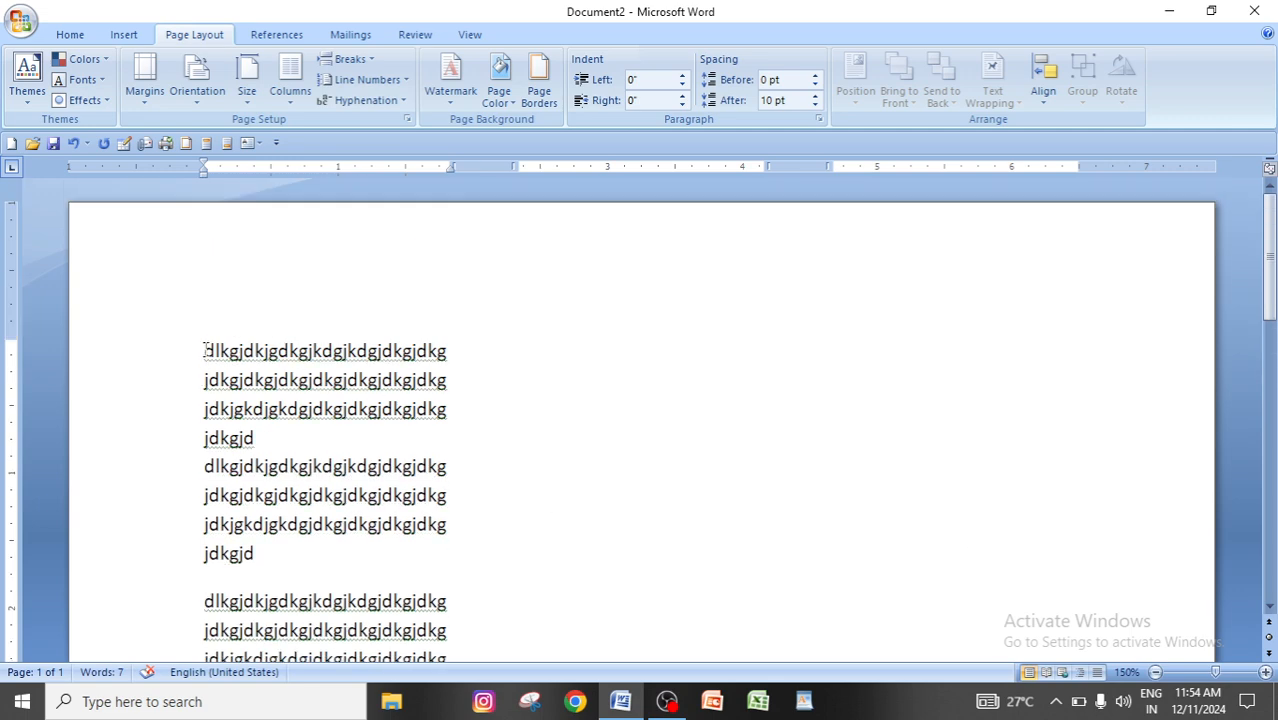
scroll(571, 583, "down", 3)
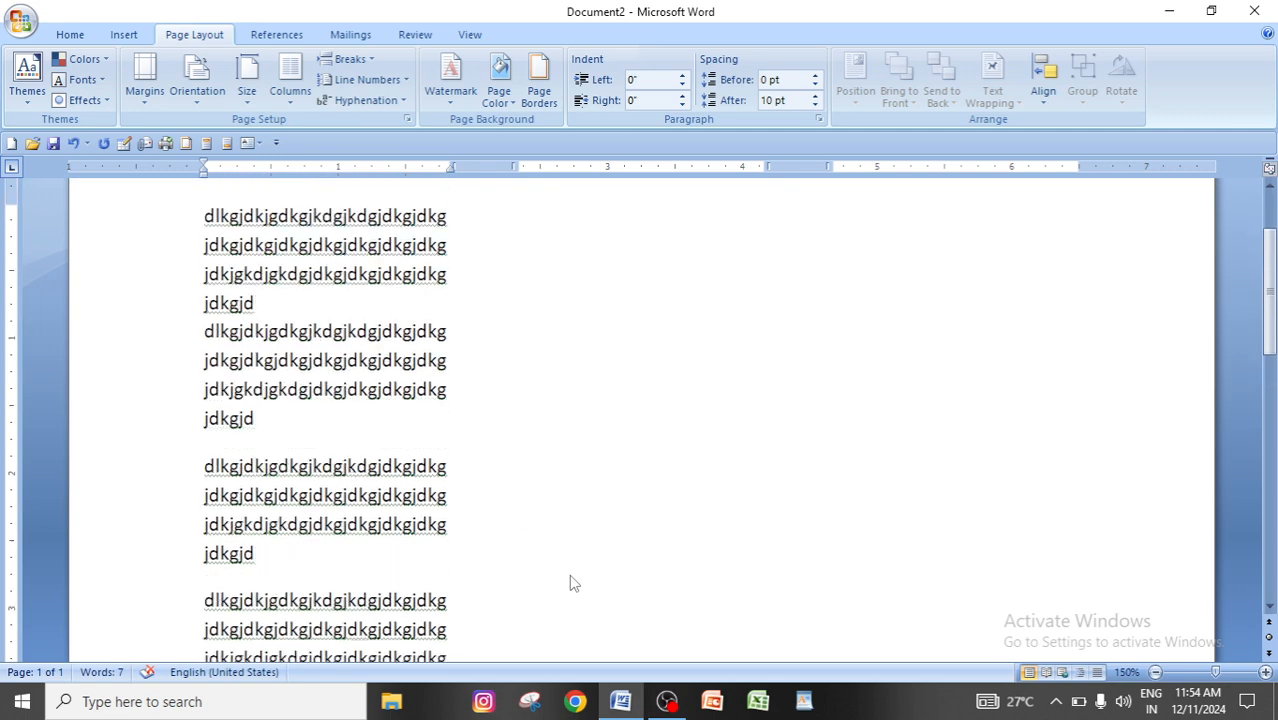
scroll(571, 583, "down", 10)
left_click(254, 266)
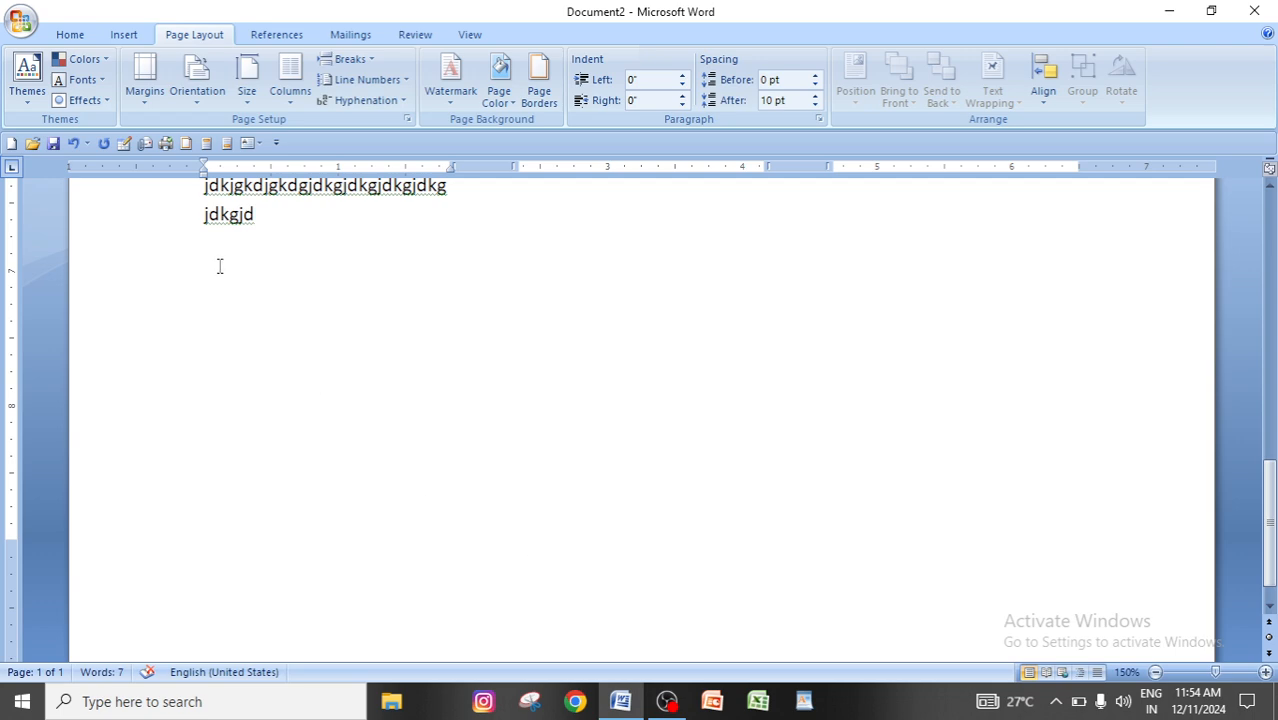
key("ctrl+v")
key("ctrl+v")
key("ctrl+v")
key("ctrl+v")
key("ctrl+v")
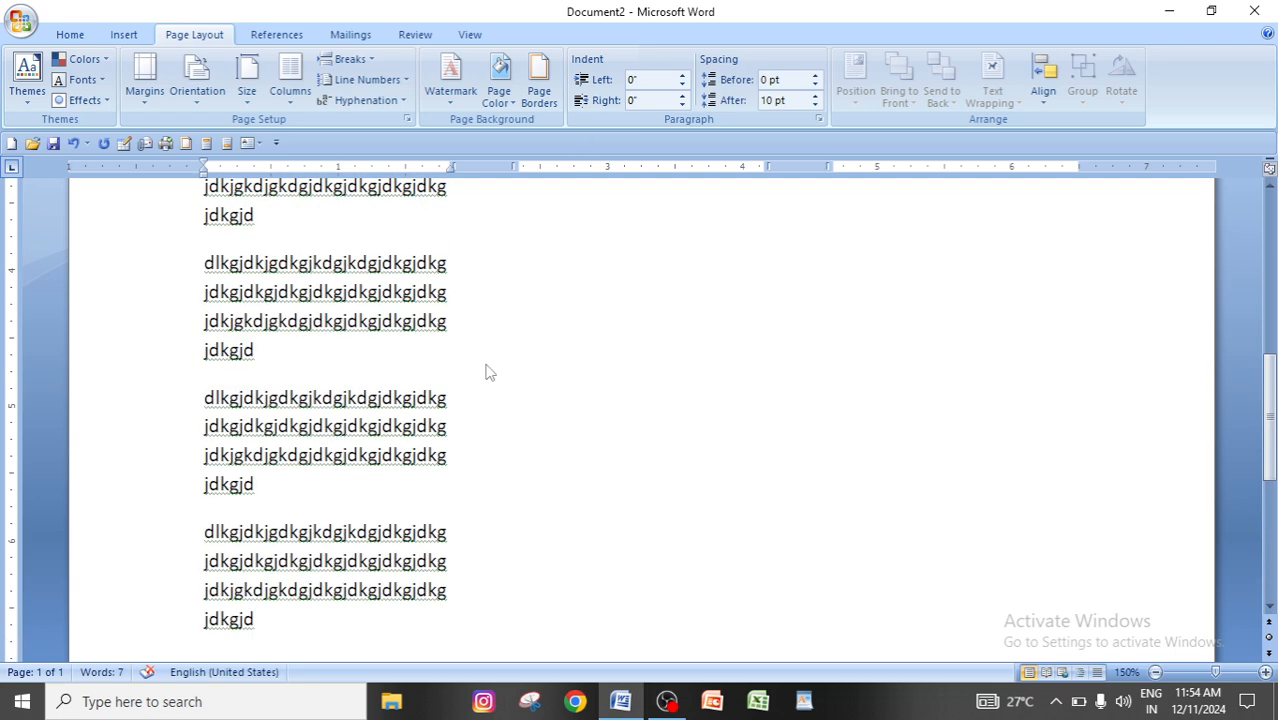
key("ctrl+z")
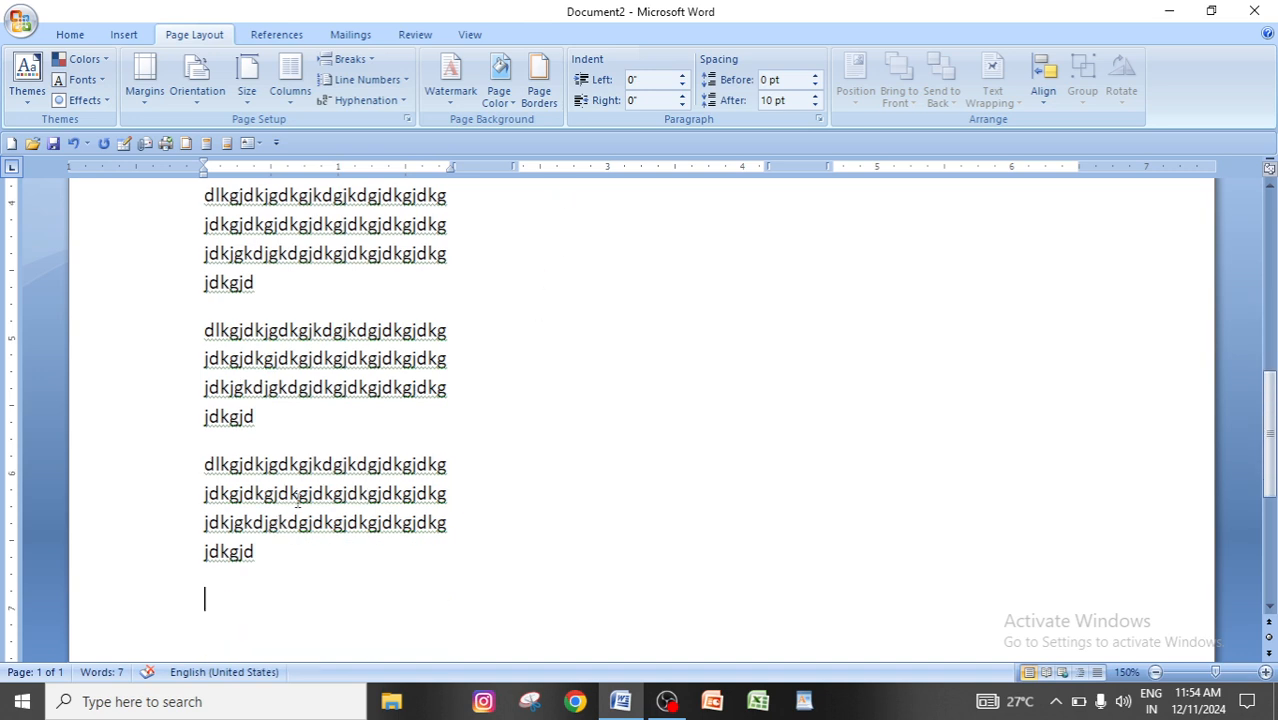
Delete the last two remaining blocks of sample text in the first column.
left_click(206, 330, "shift")
key("Delete")
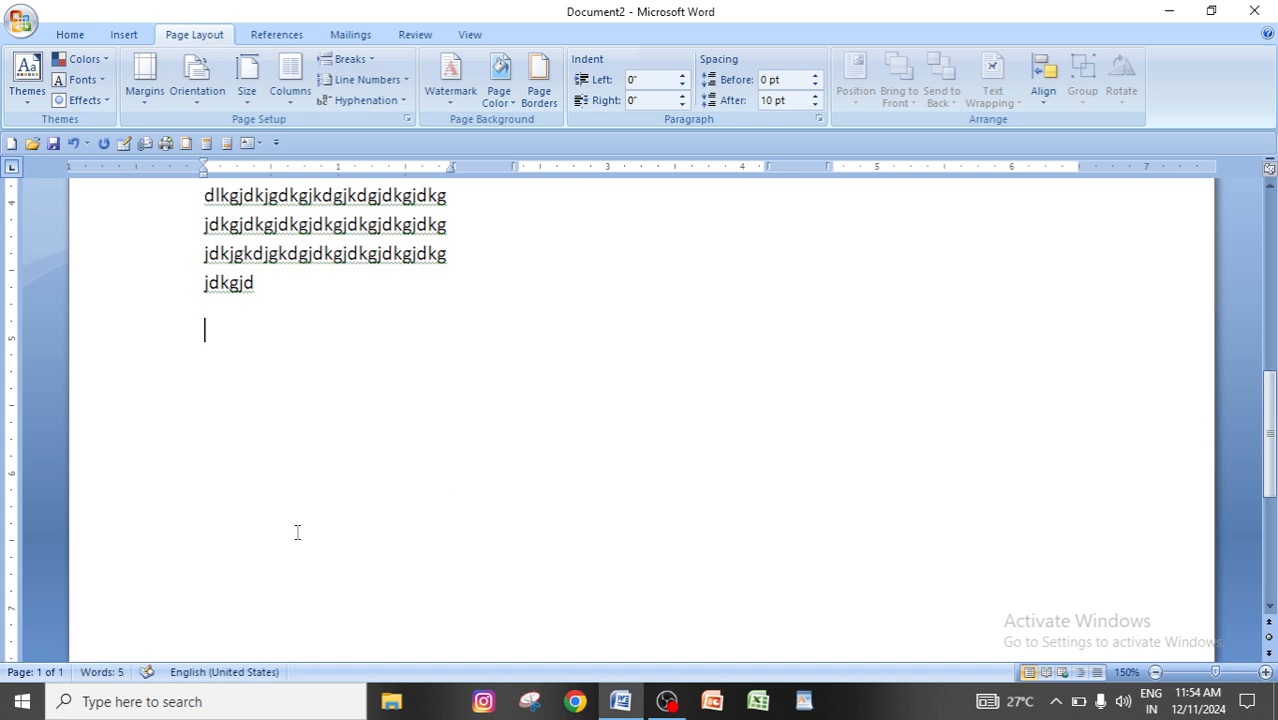
Review the first column's sample text from its first to its last block, along with the empty columns beside it.
scroll(299, 532, "up", 5)
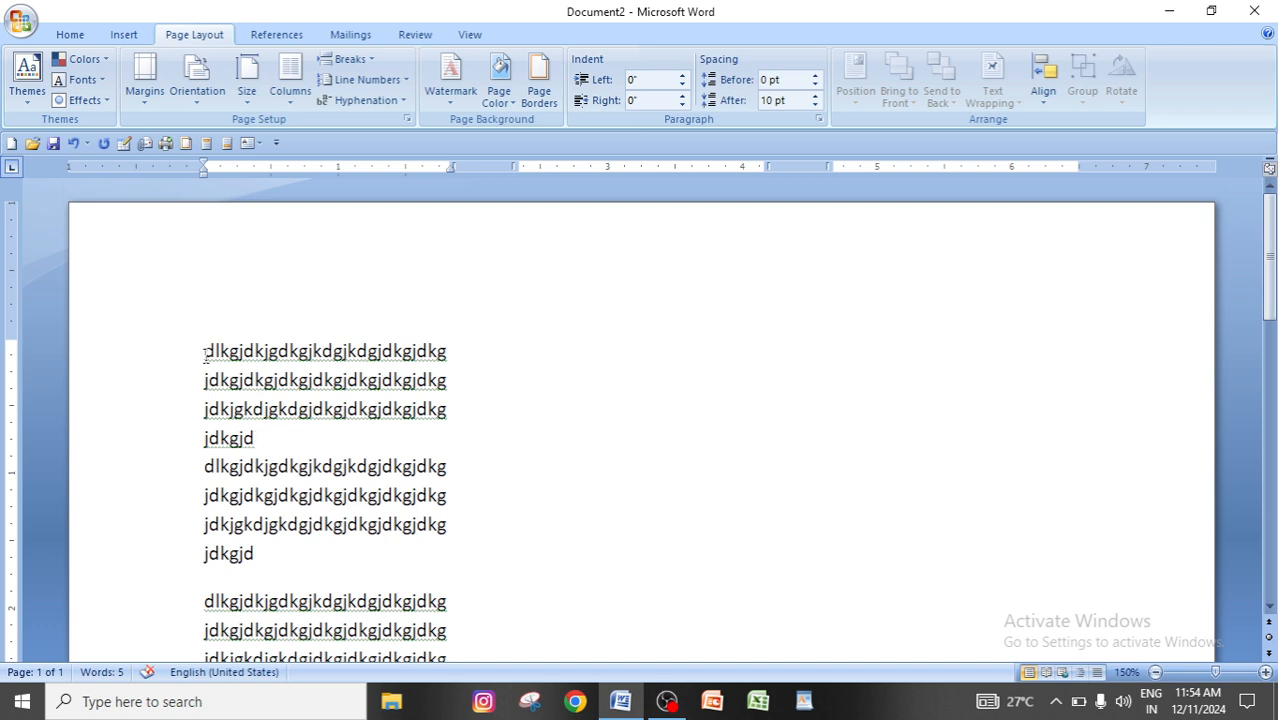
scroll(280, 440, "down", 5)
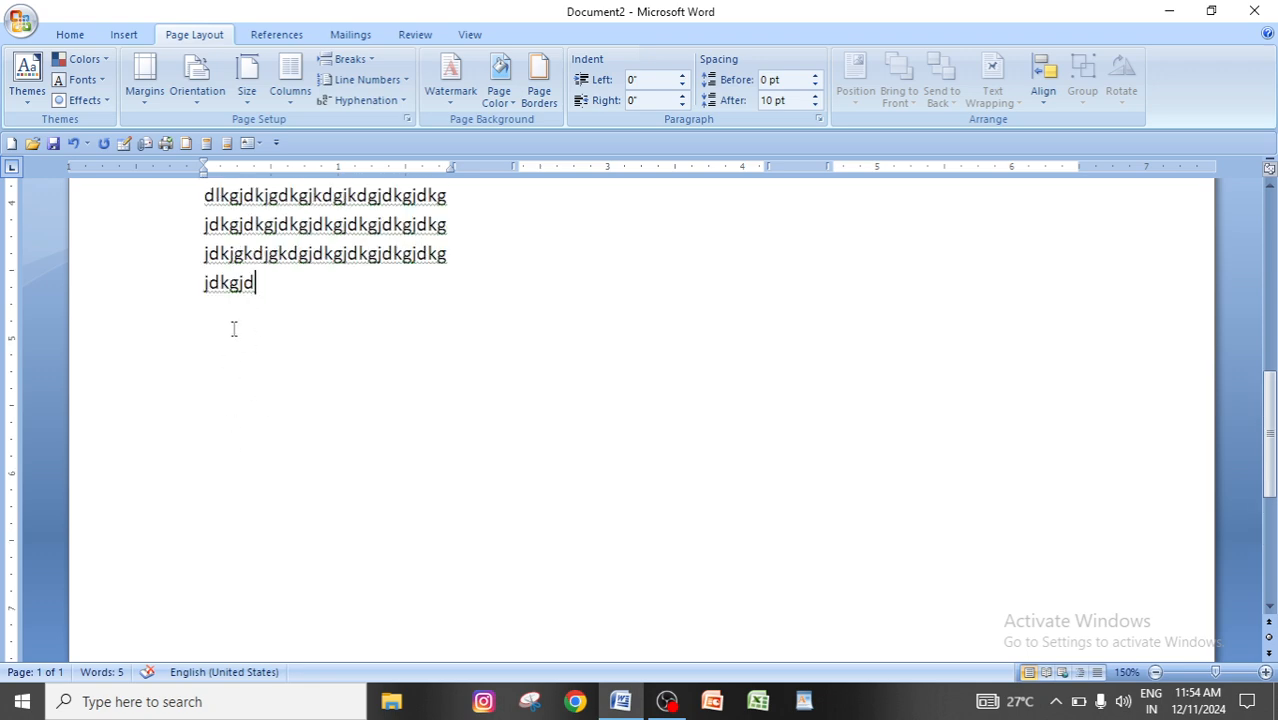
scroll(260, 555, "up", 5)
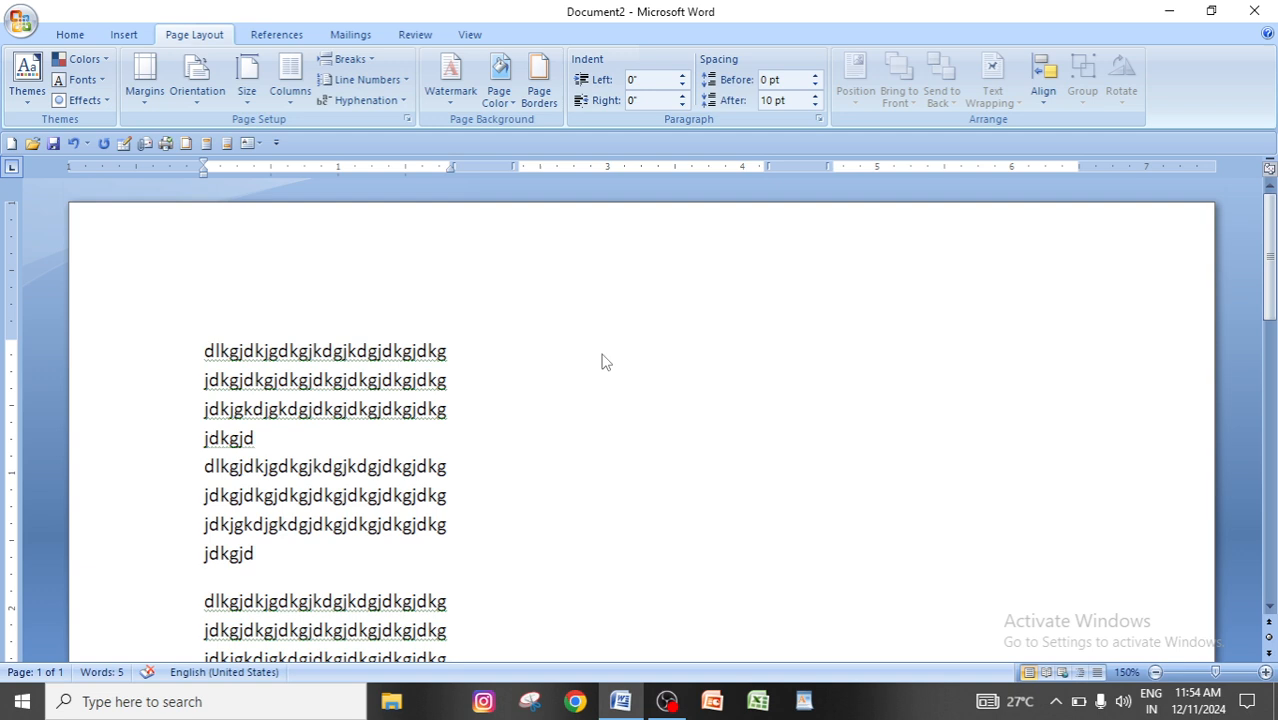
scroll(603, 362, "down", 8)
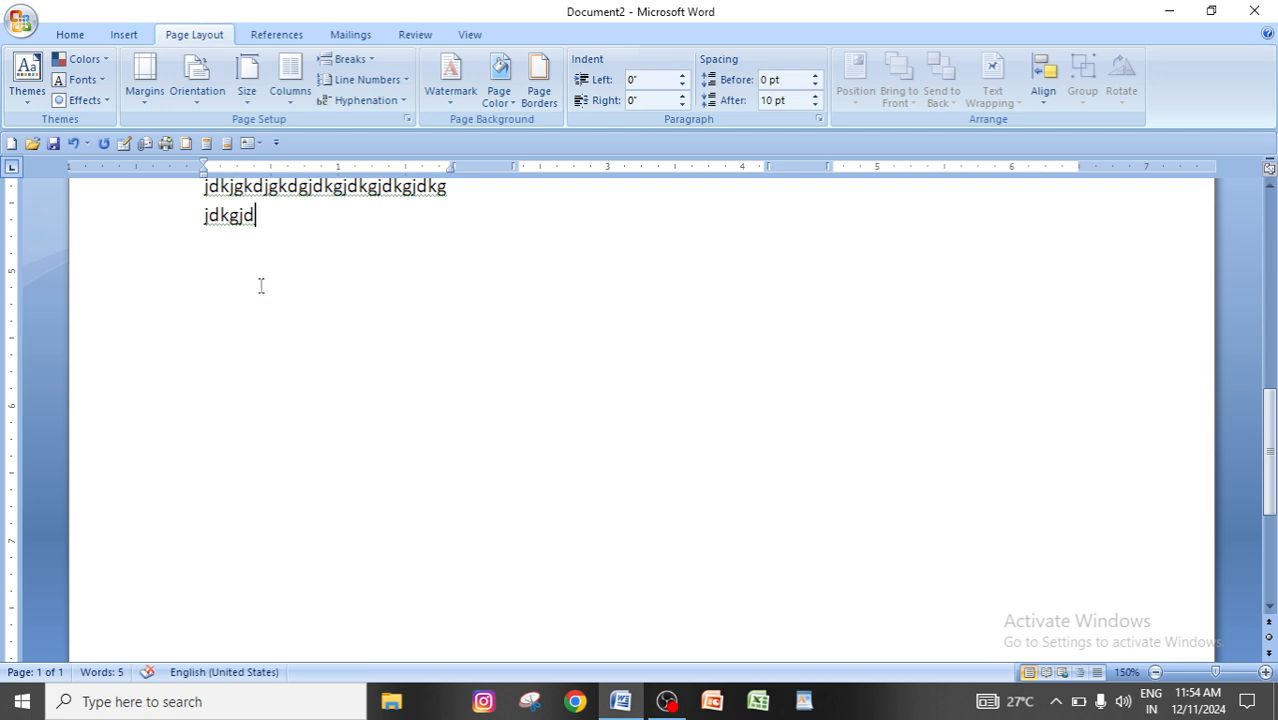
scroll(668, 450, "up", 8)
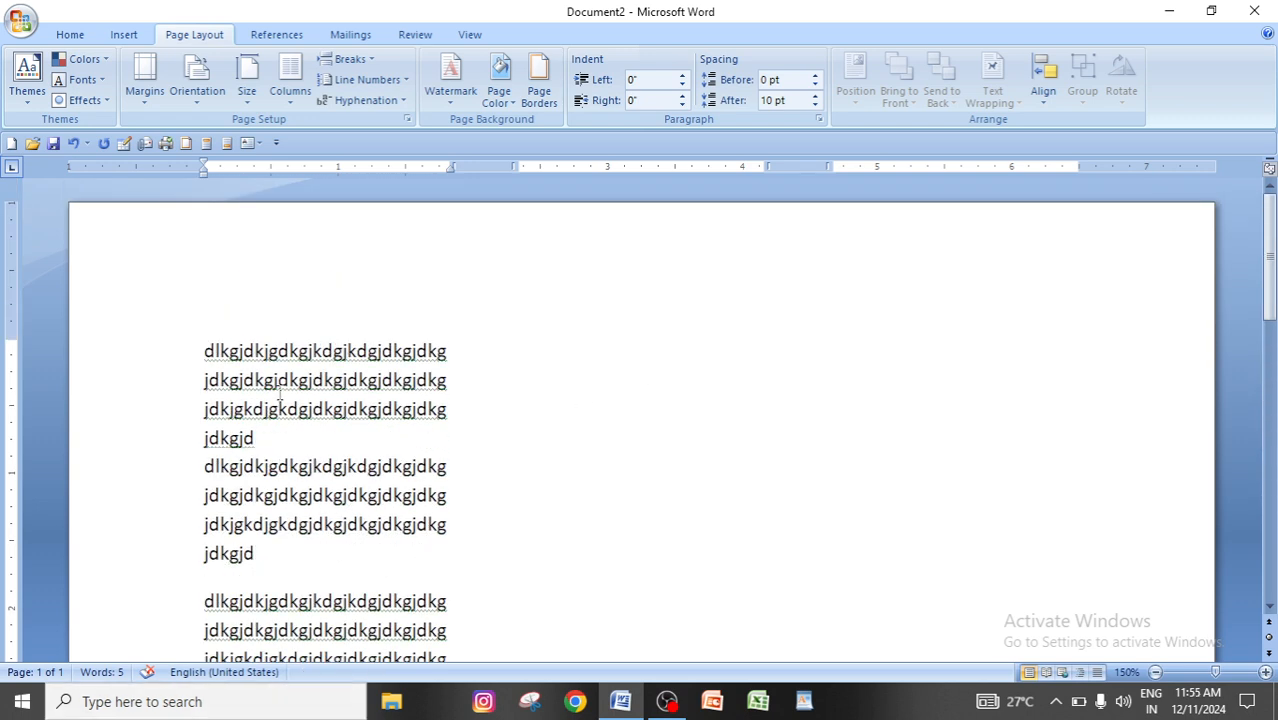
scroll(316, 537, "down", 3)
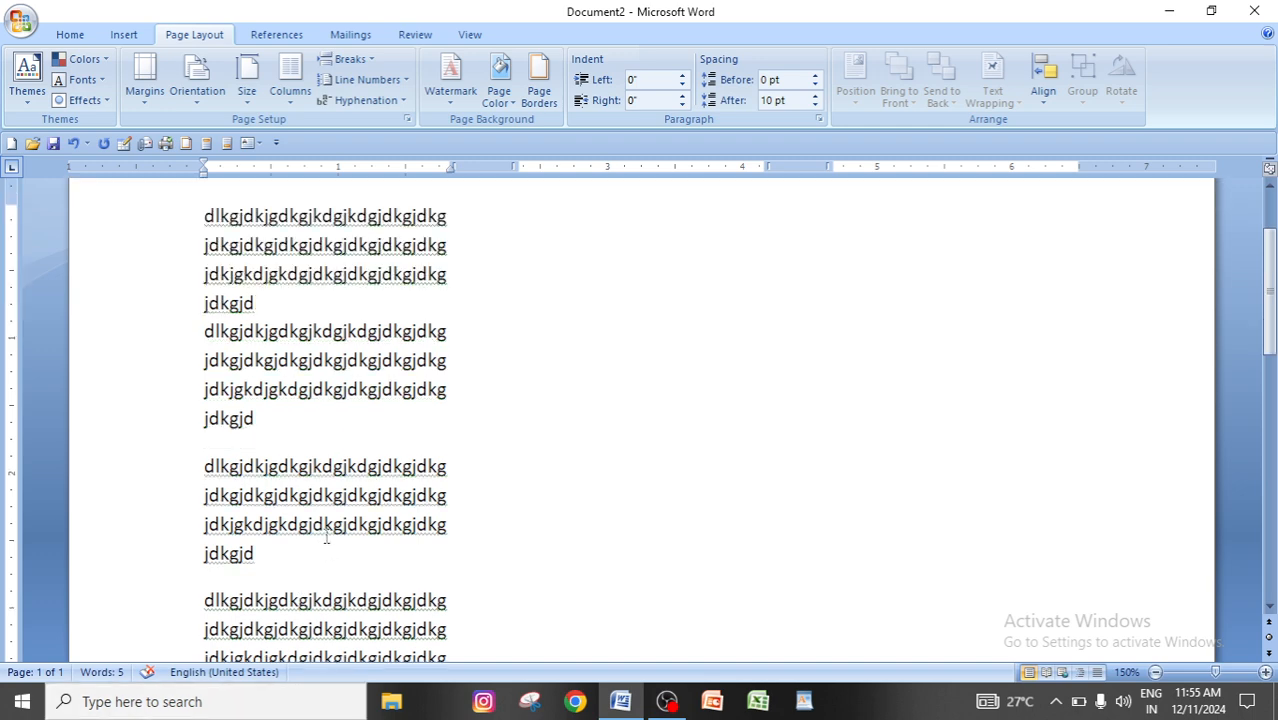
scroll(282, 575, "down", 3)
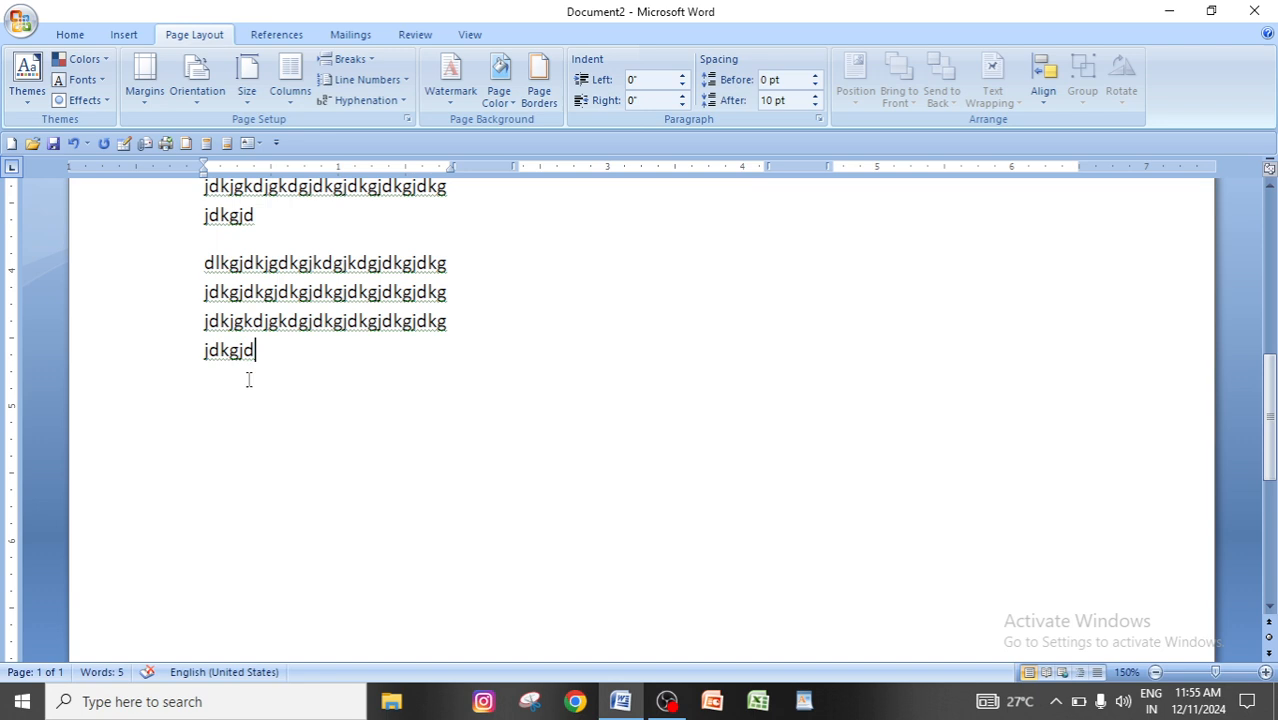
scroll(339, 467, "up", 3)
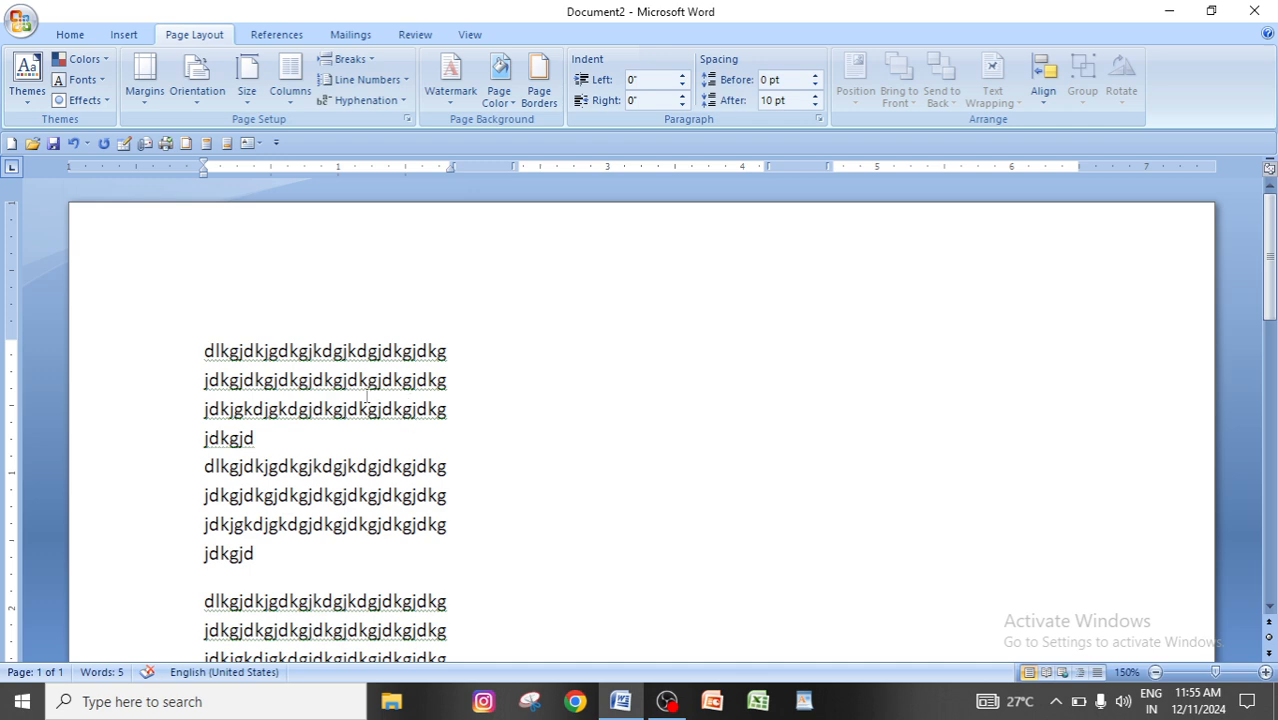
scroll(340, 578, "down", 3)
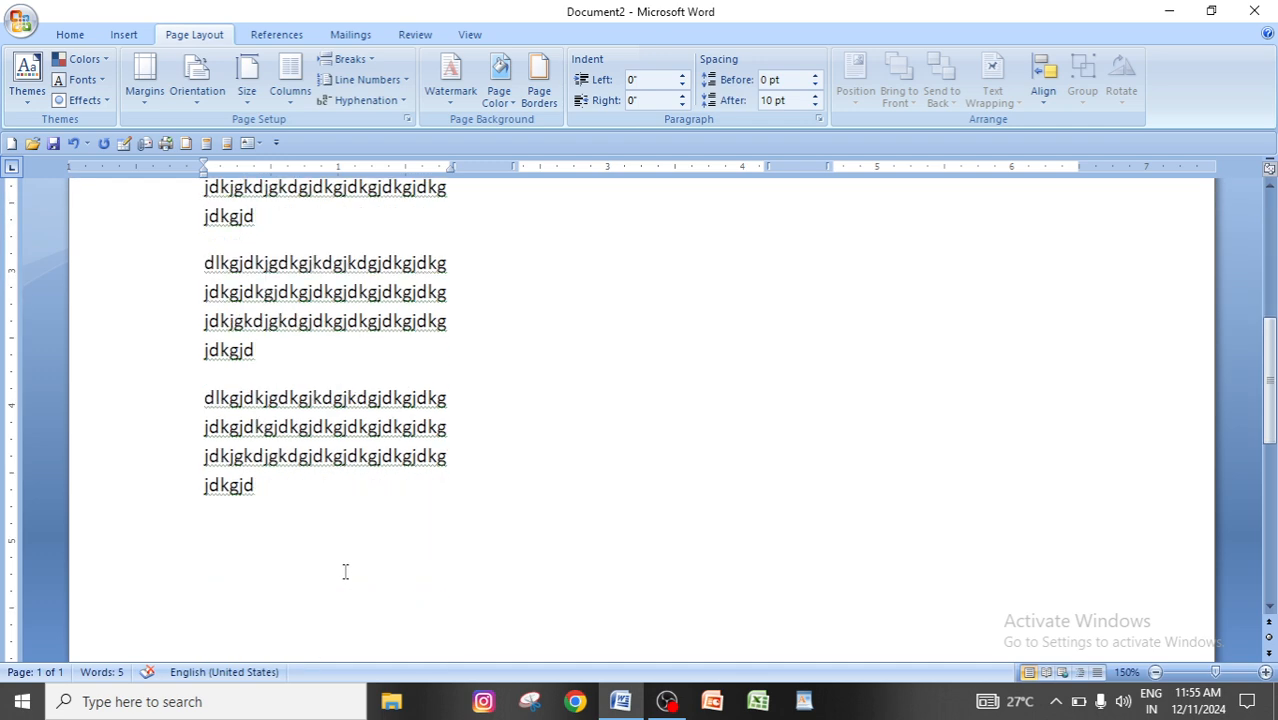
scroll(345, 571, "down", 2)
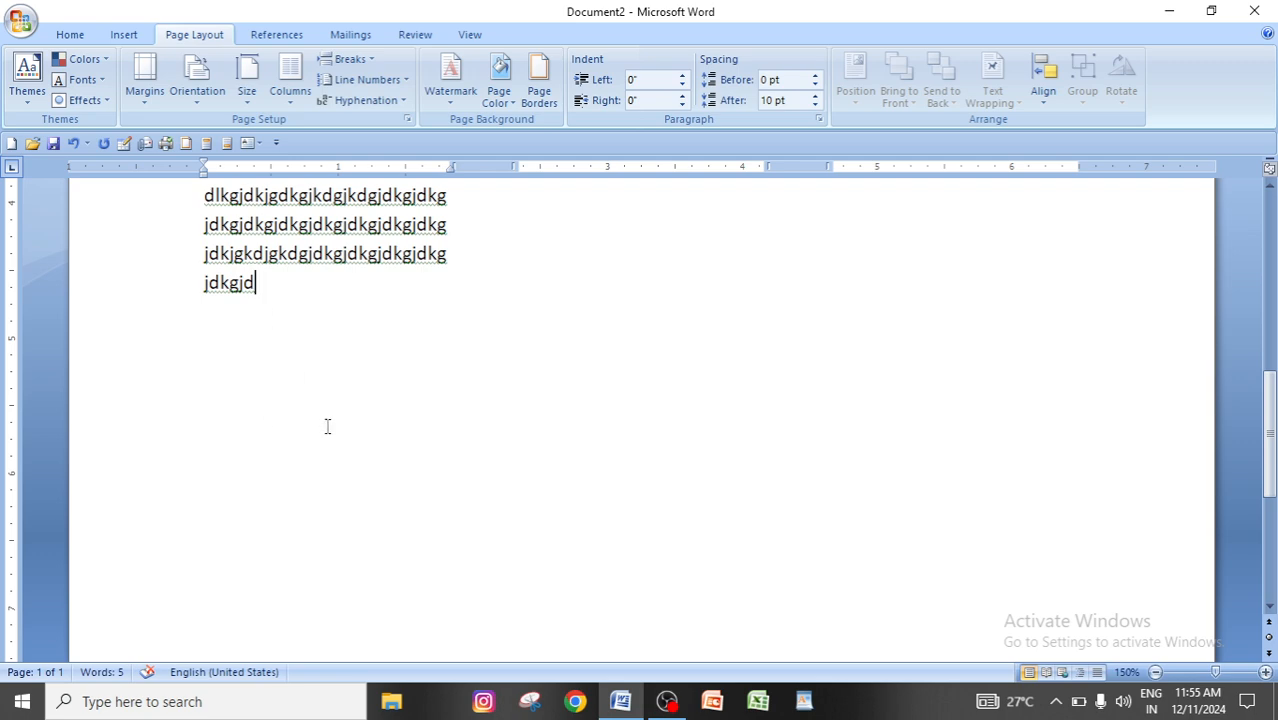
scroll(327, 426, "up", 5)
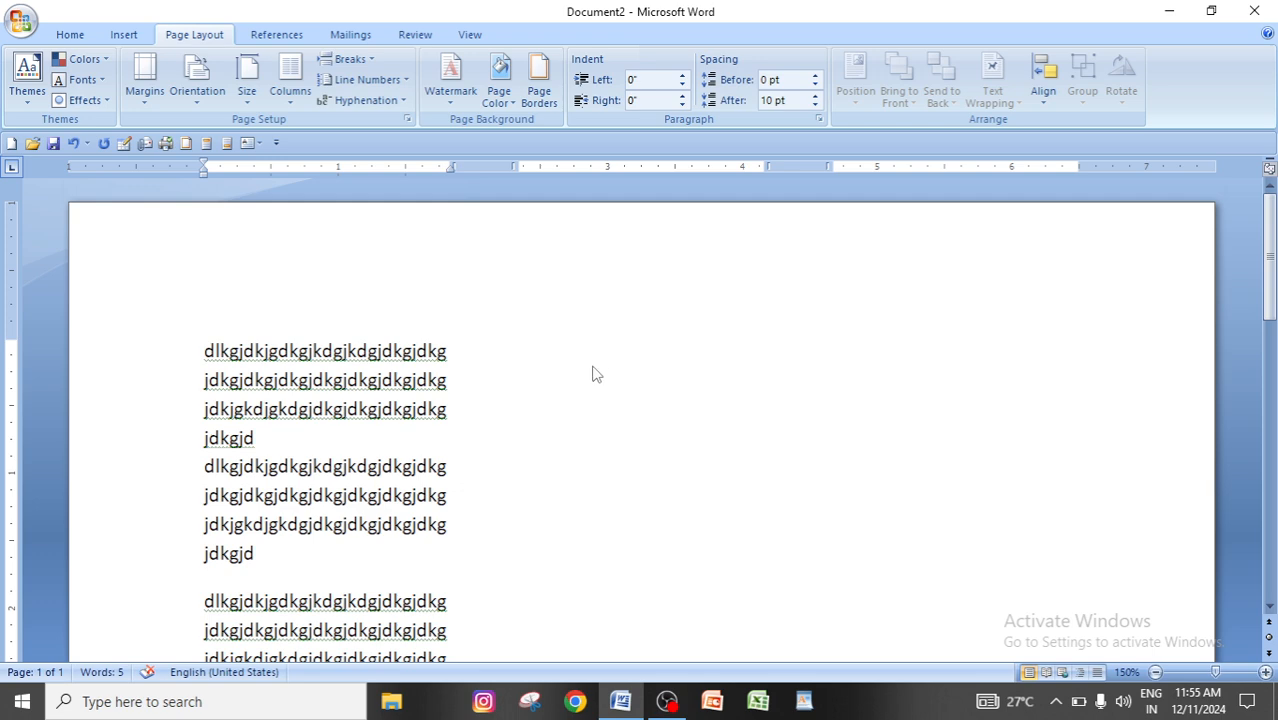
Insert a column break after the last sample block of the first column.
scroll(274, 611, "down", 3)
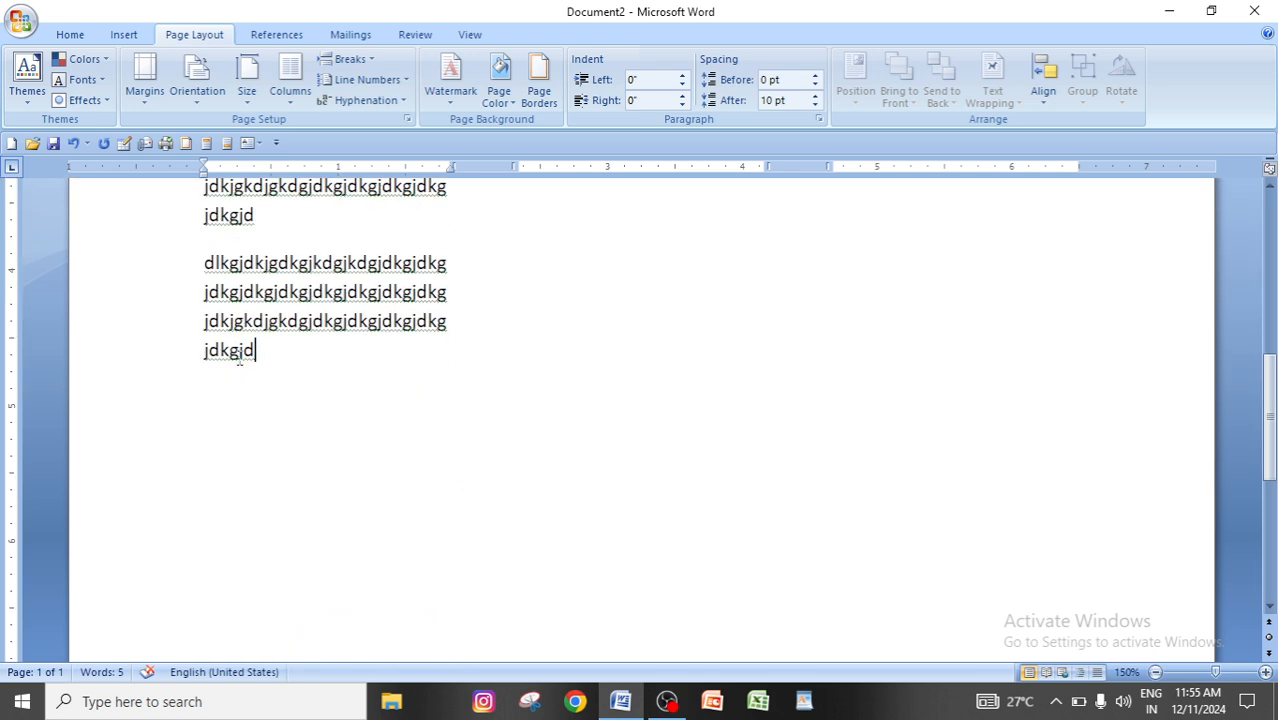
left_click(352, 59)
left_click(408, 174)
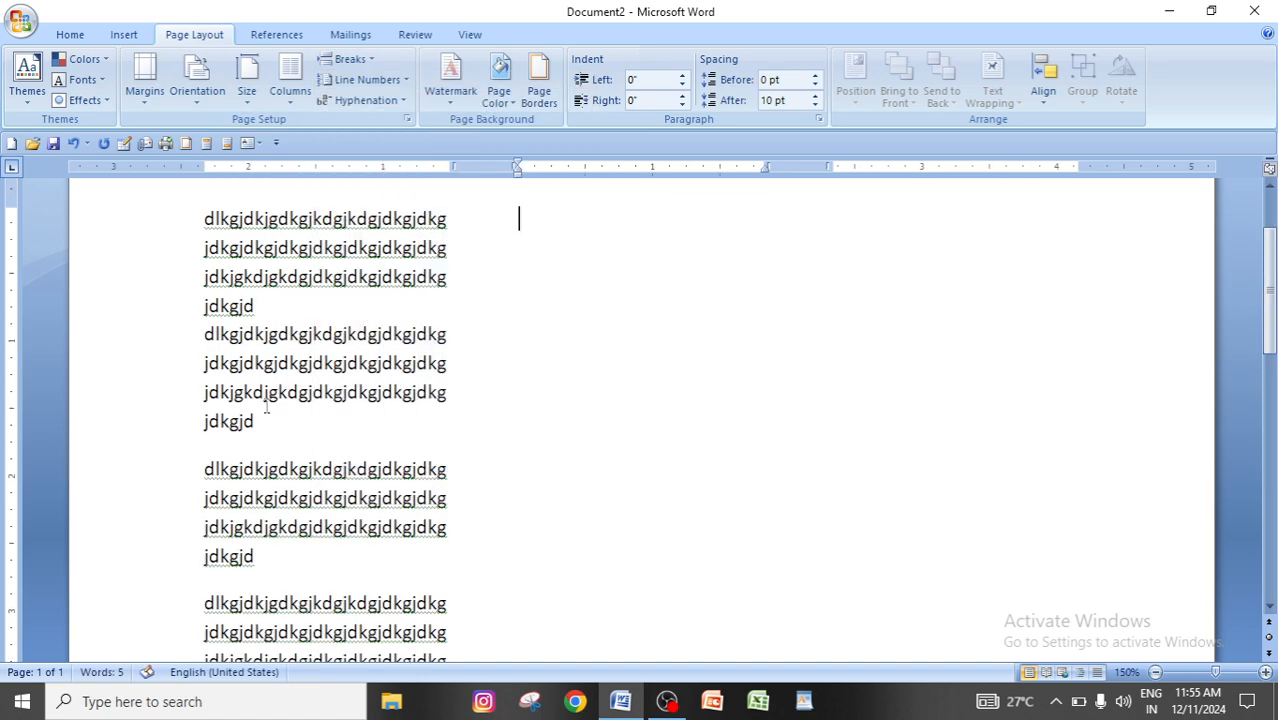
scroll(268, 405, "down", 5)
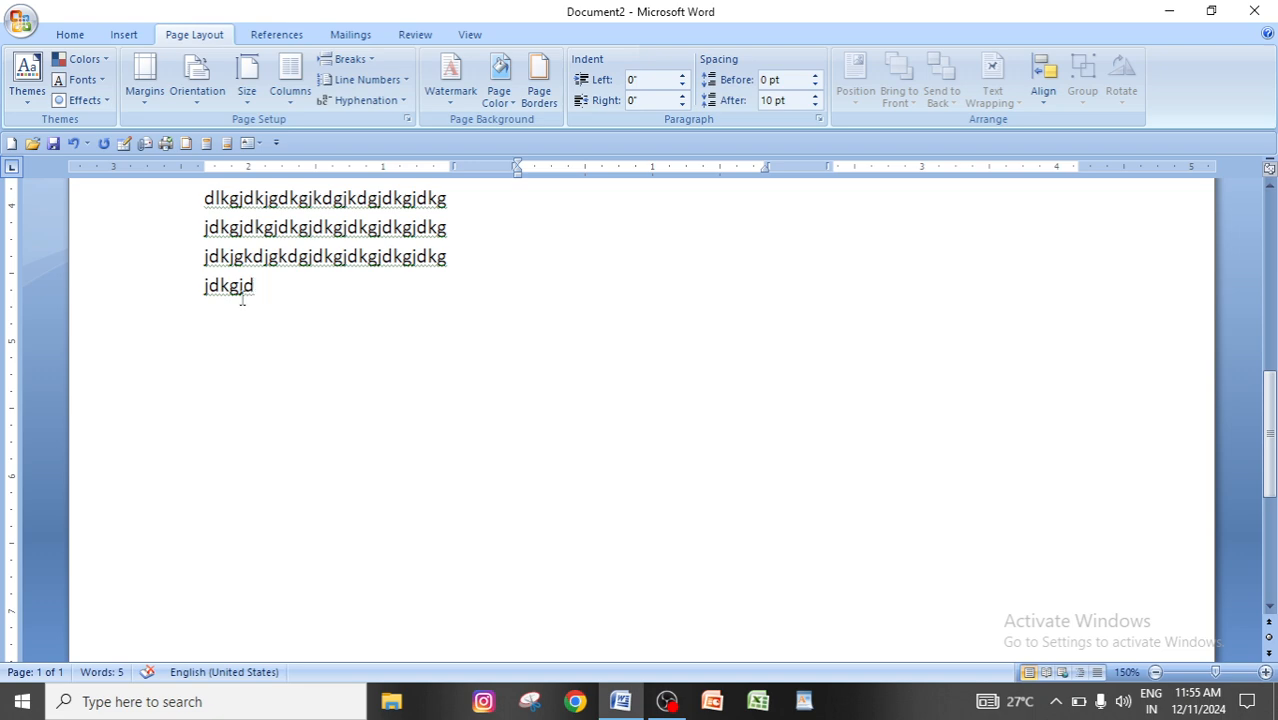
scroll(280, 366, "up", 8)
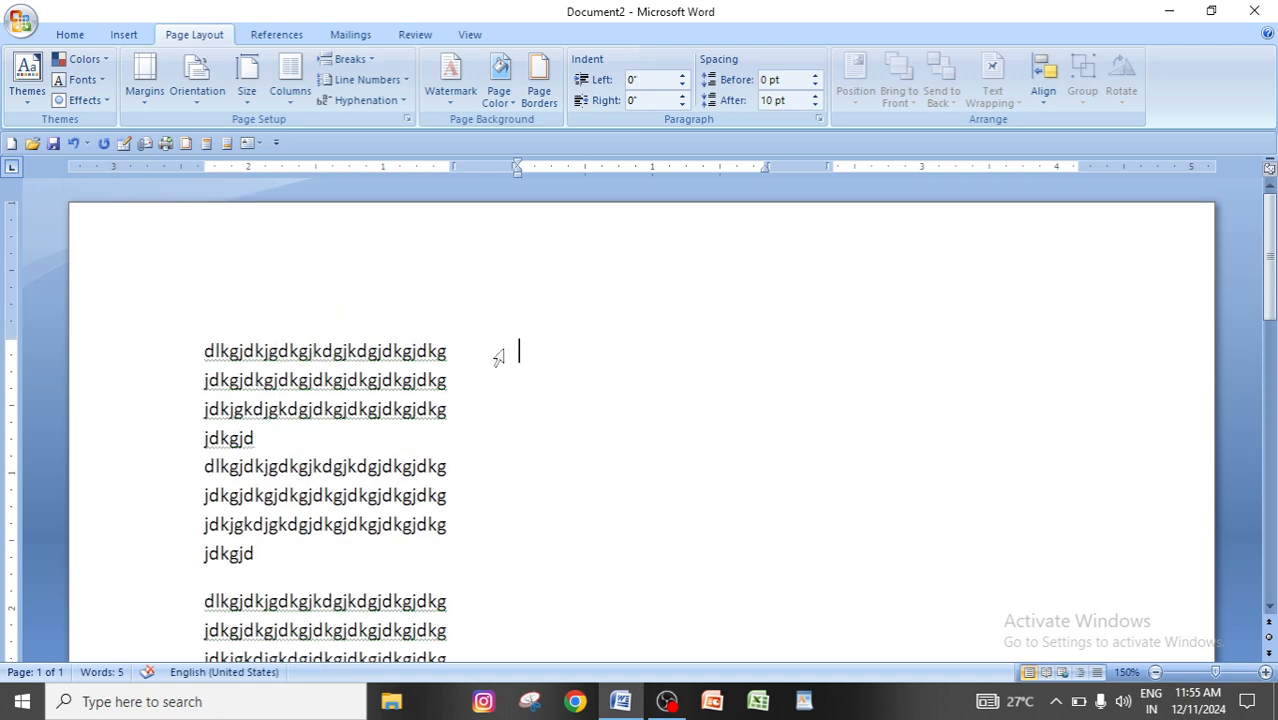
Paste six copies of the sample block into the second column, starting at its first line.
left_click(532, 355)
key("ctrl+v")
key("ctrl+v")
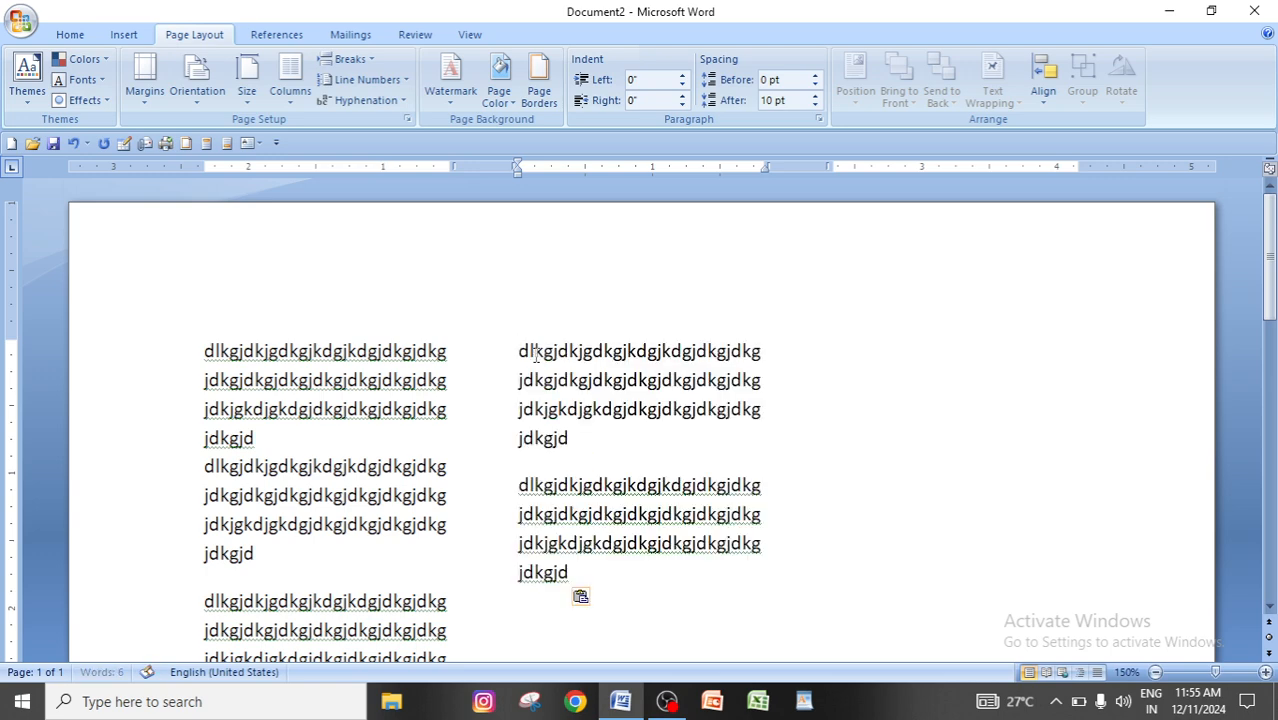
key("ctrl+v")
key("ctrl+z")
key("ctrl+z")
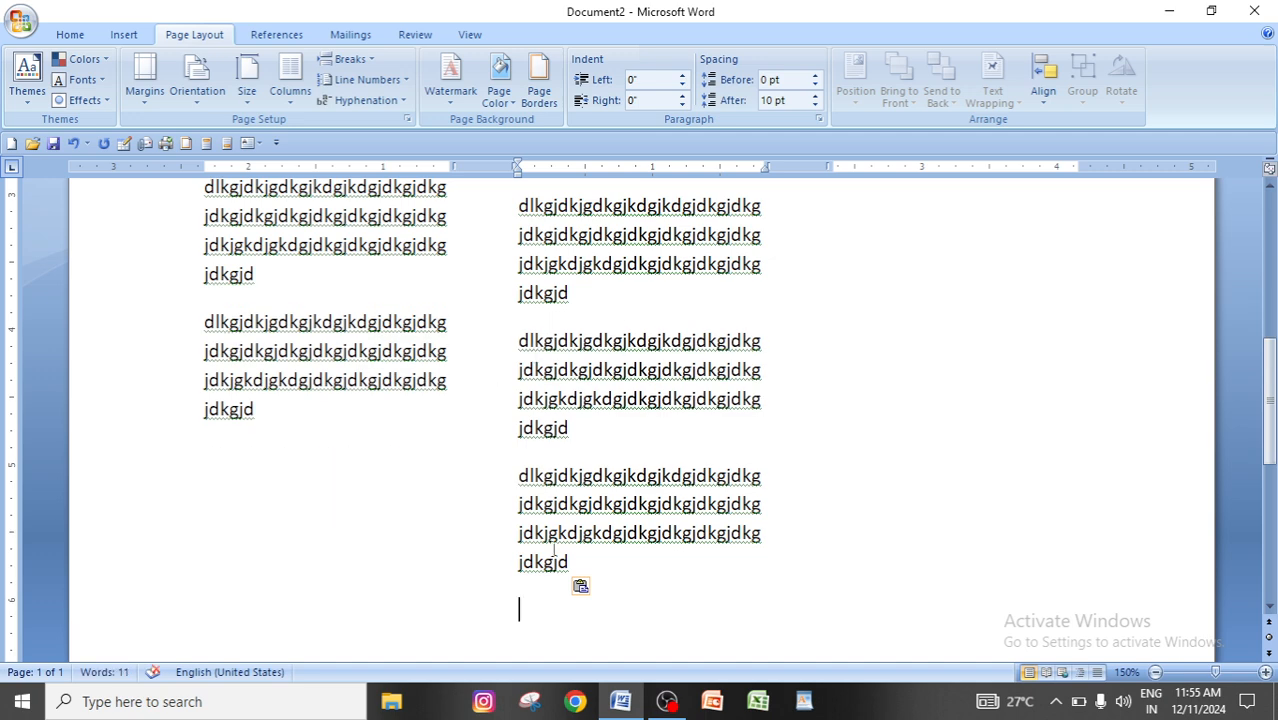
Insert a column break at the end of the second column's last sample block.
left_click(586, 568)
left_click(548, 596)
scroll(548, 596, "up", 3)
scroll(548, 596, "up", 2)
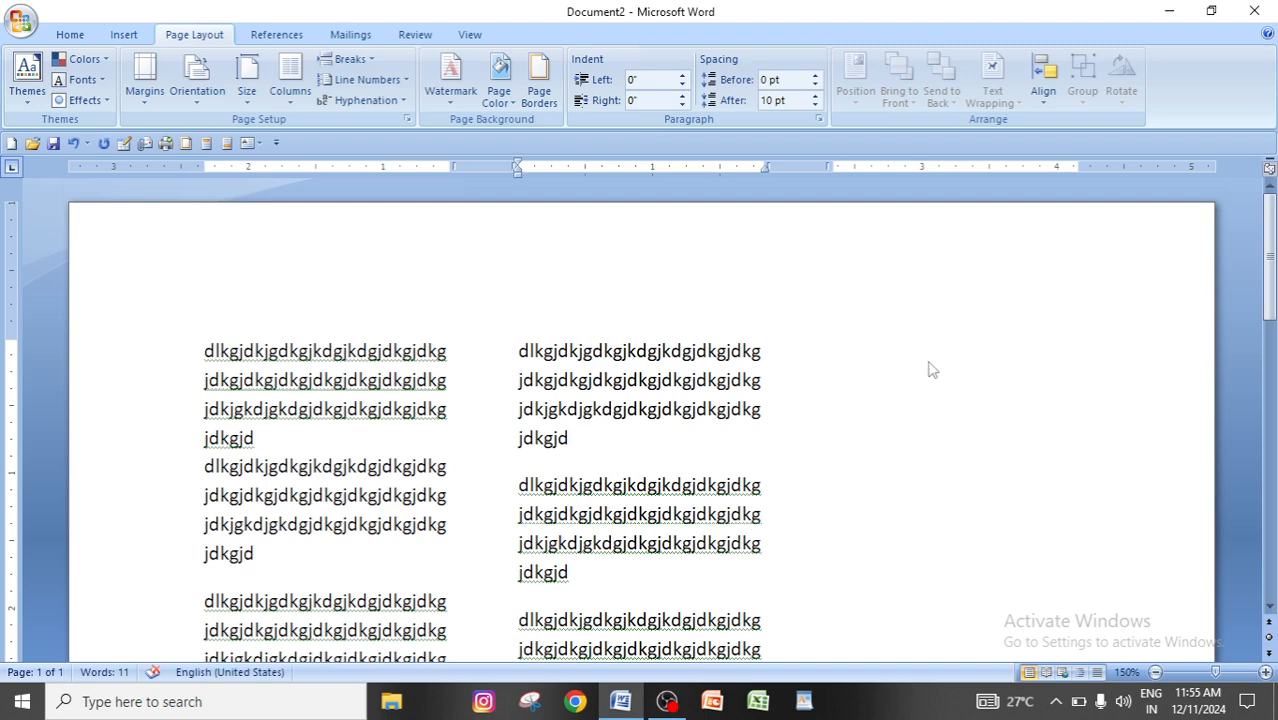
scroll(932, 370, "down", 6)
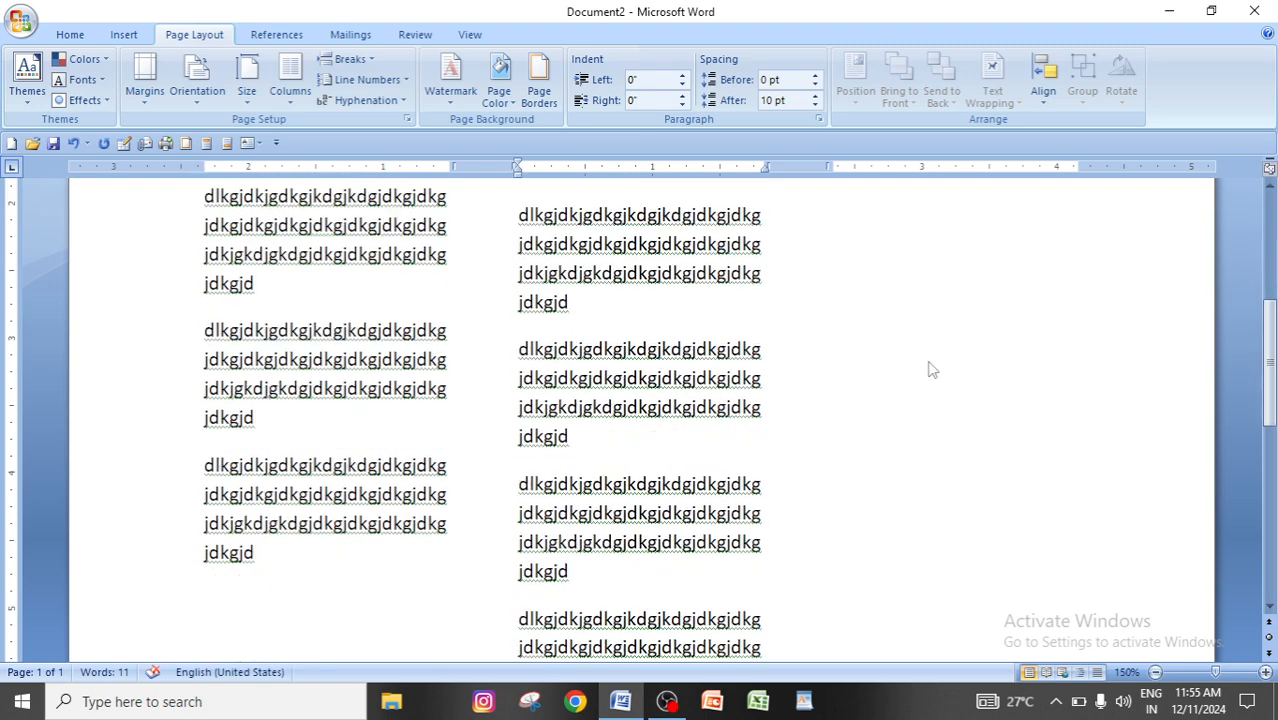
left_click(572, 299)
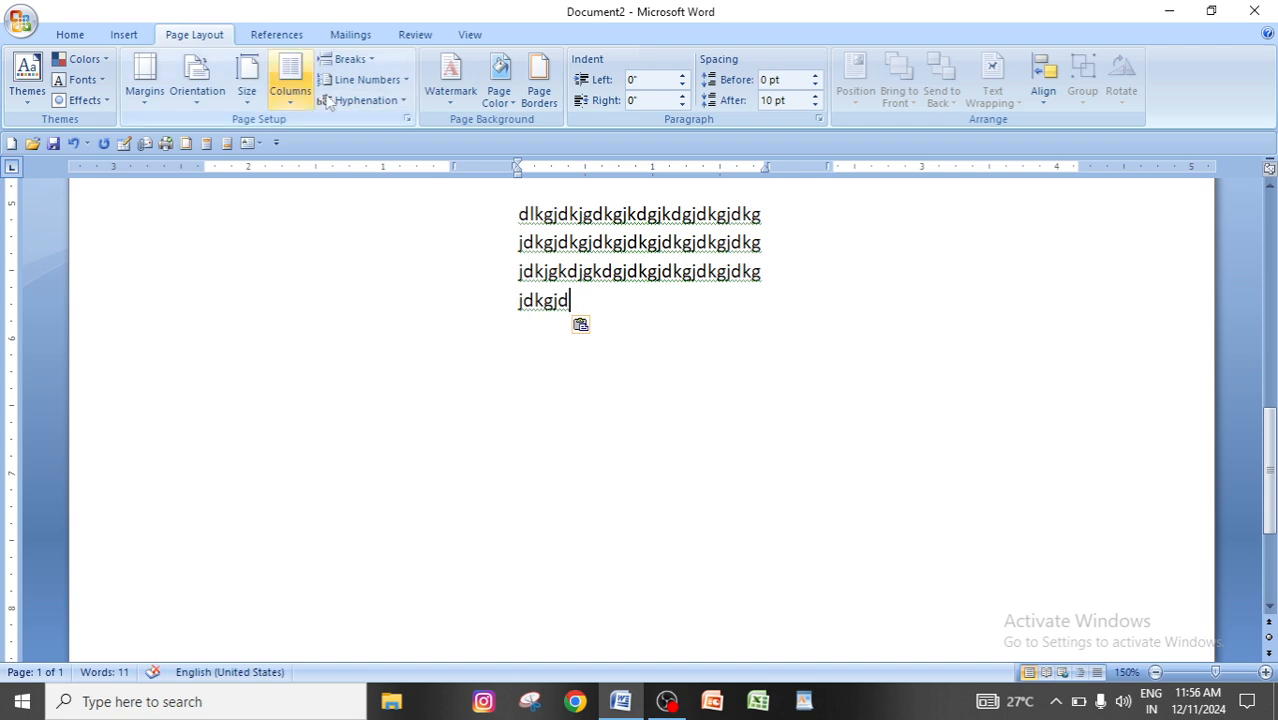
left_click(352, 59)
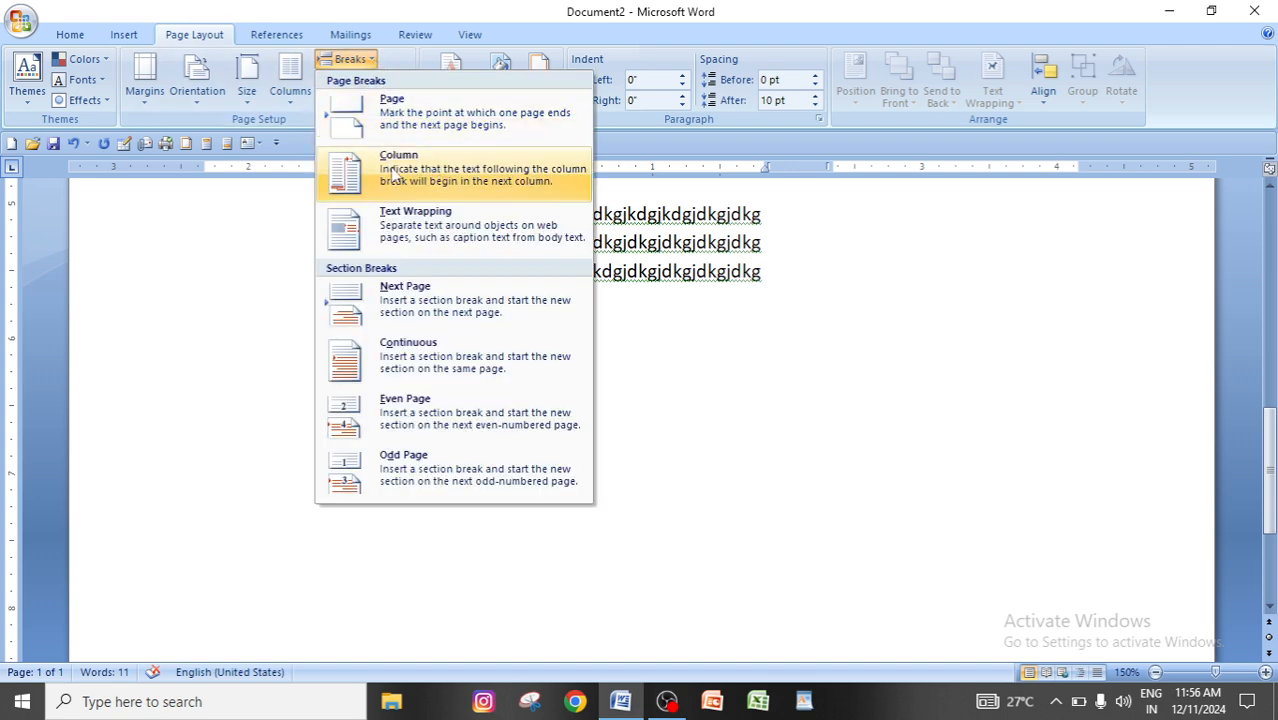
left_click(465, 171)
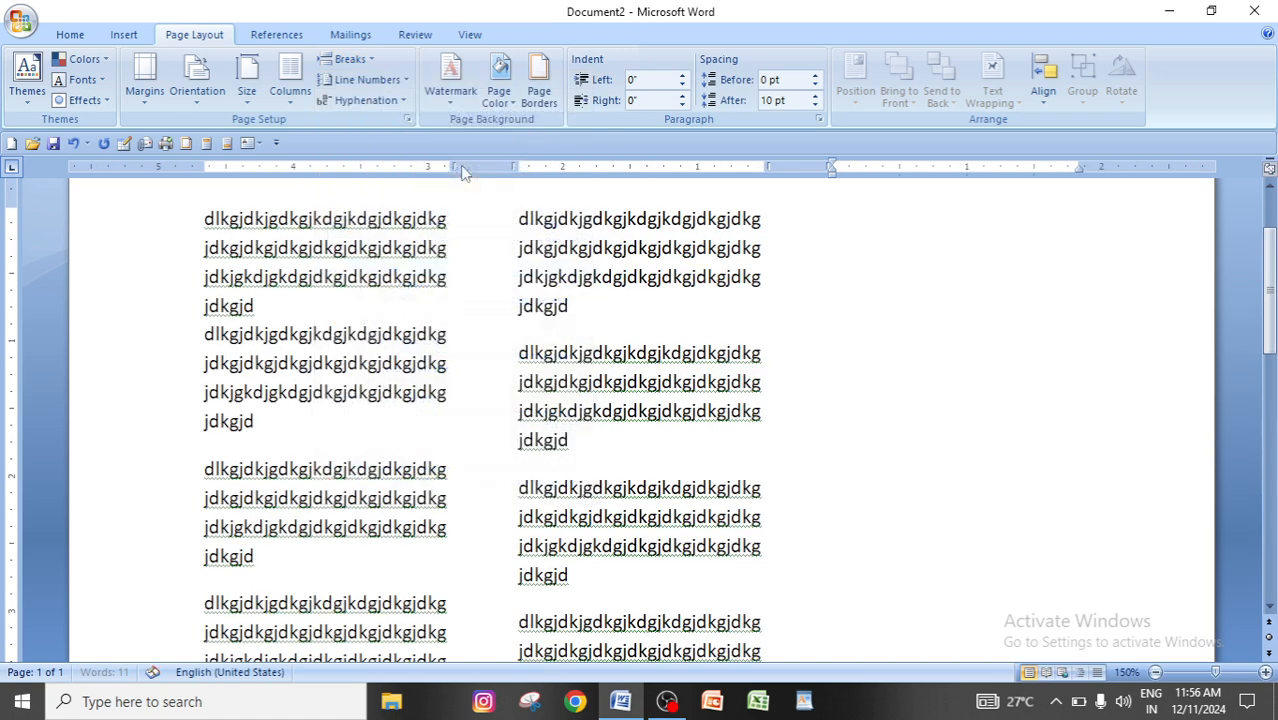
scroll(597, 420, "down", 6)
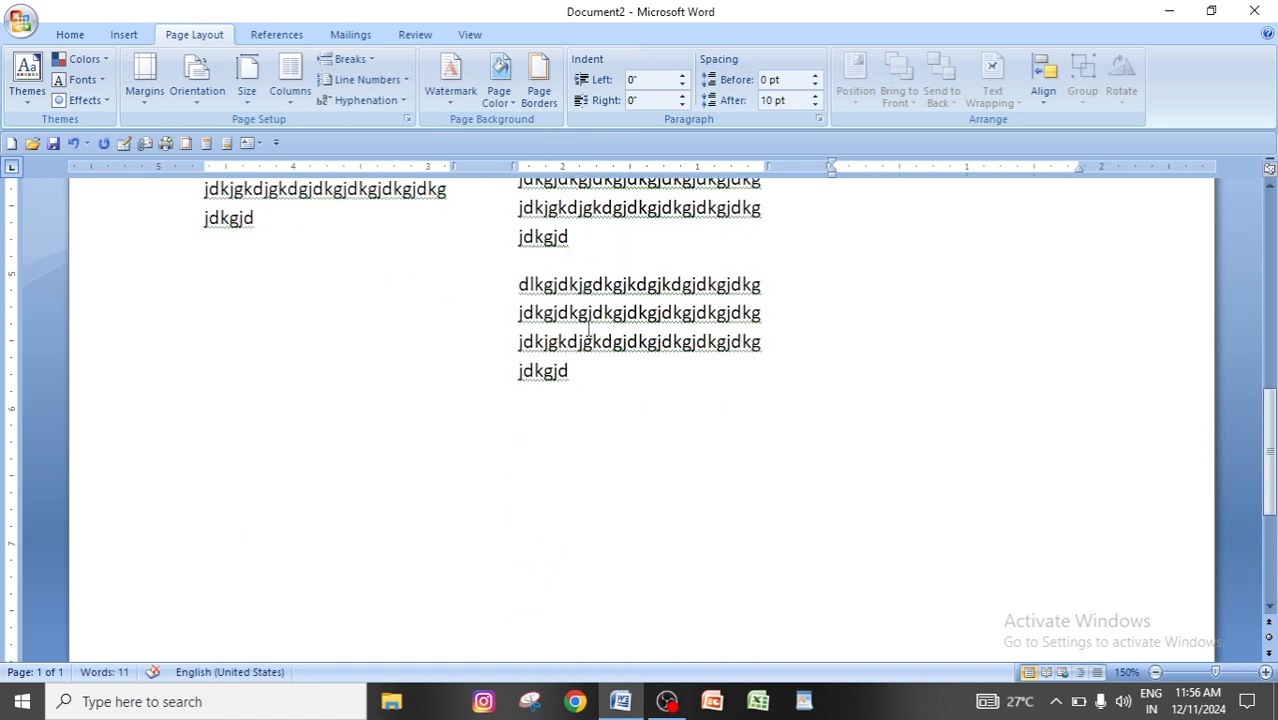
Paste five copies of the sample block into the third column, starting at its first line.
type("dlkgjdkjgdkgjkdgjkdgjdkgjdkgjdkgjdkgjdkgjdkgjdkgjdkgjdkgjdkjgkdjgkdgjdkgjdkgjdkgjdkgjdkgjd")
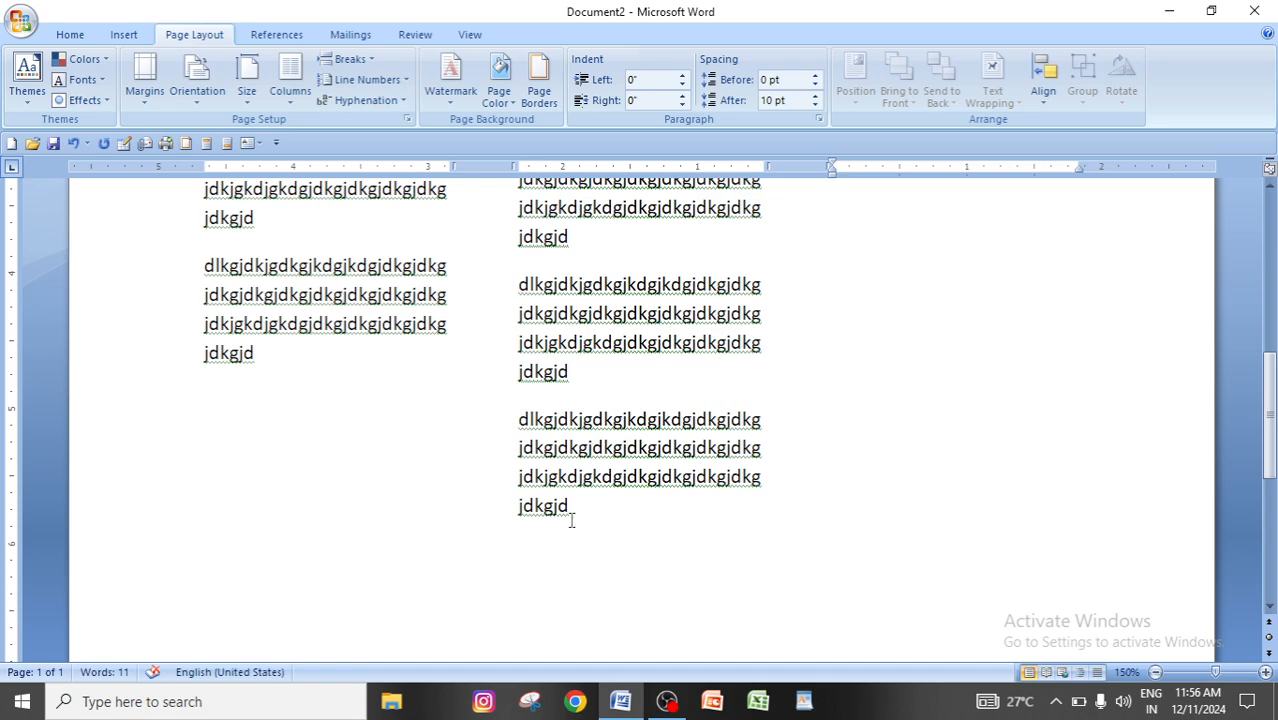
scroll(575, 515, "up", 7)
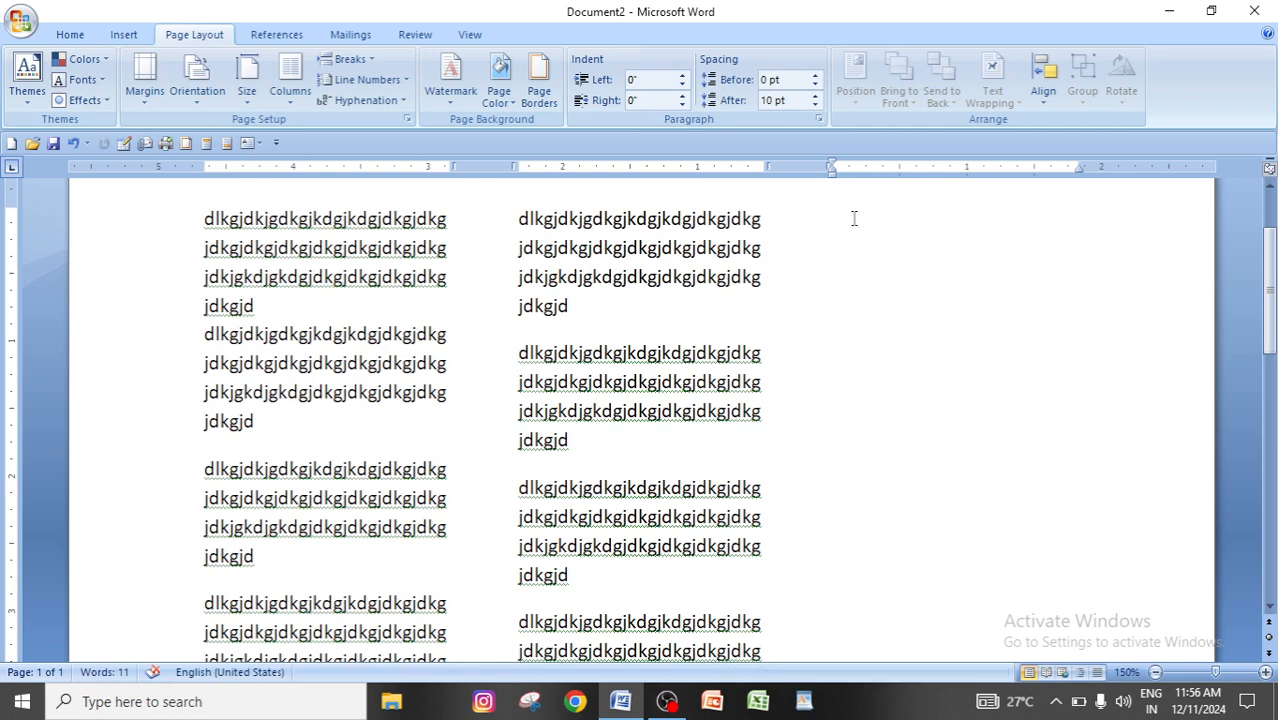
key("ctrl+v")
key("ctrl+v")
key("ctrl+v")
key("ctrl+v")
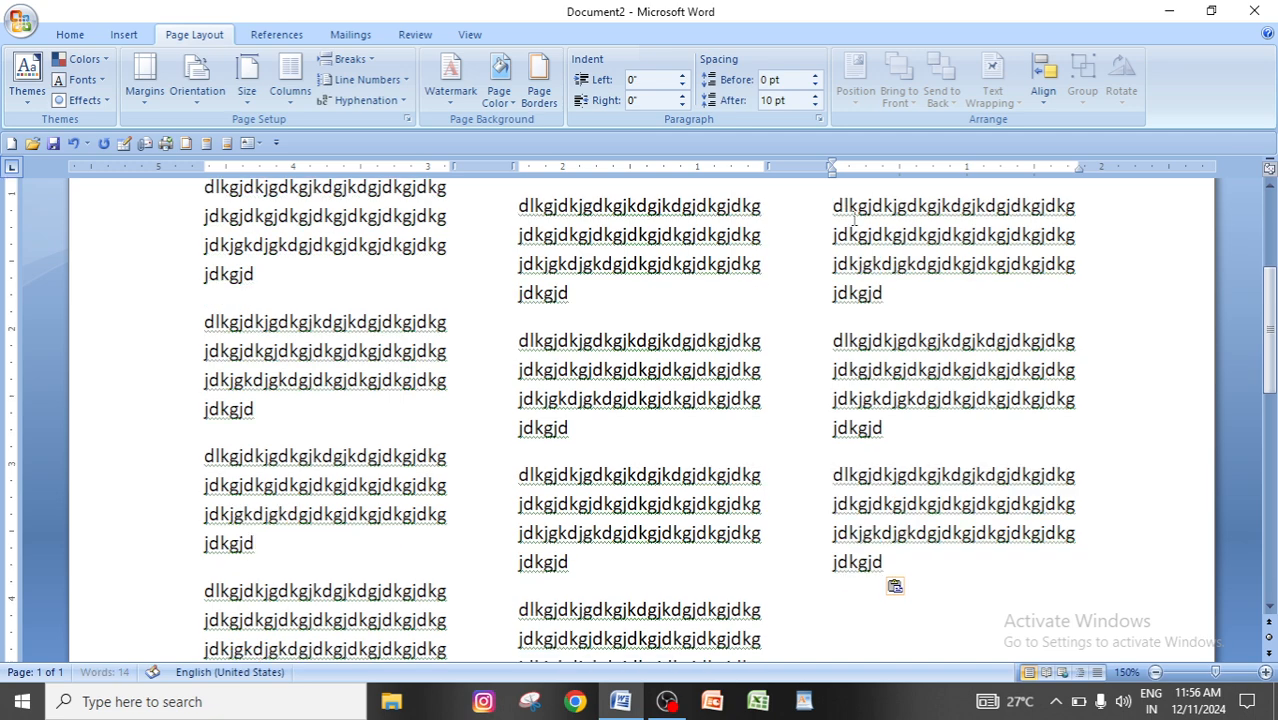
type("dlkgjdkjgdkgjkdgjkdgjdkgjdkgjdkgjdkgjdkgjdkgjdkgjdkgjdkgjdkjgkdjgkdgjdkgjdkgjdkgjdkgjdkgjd")
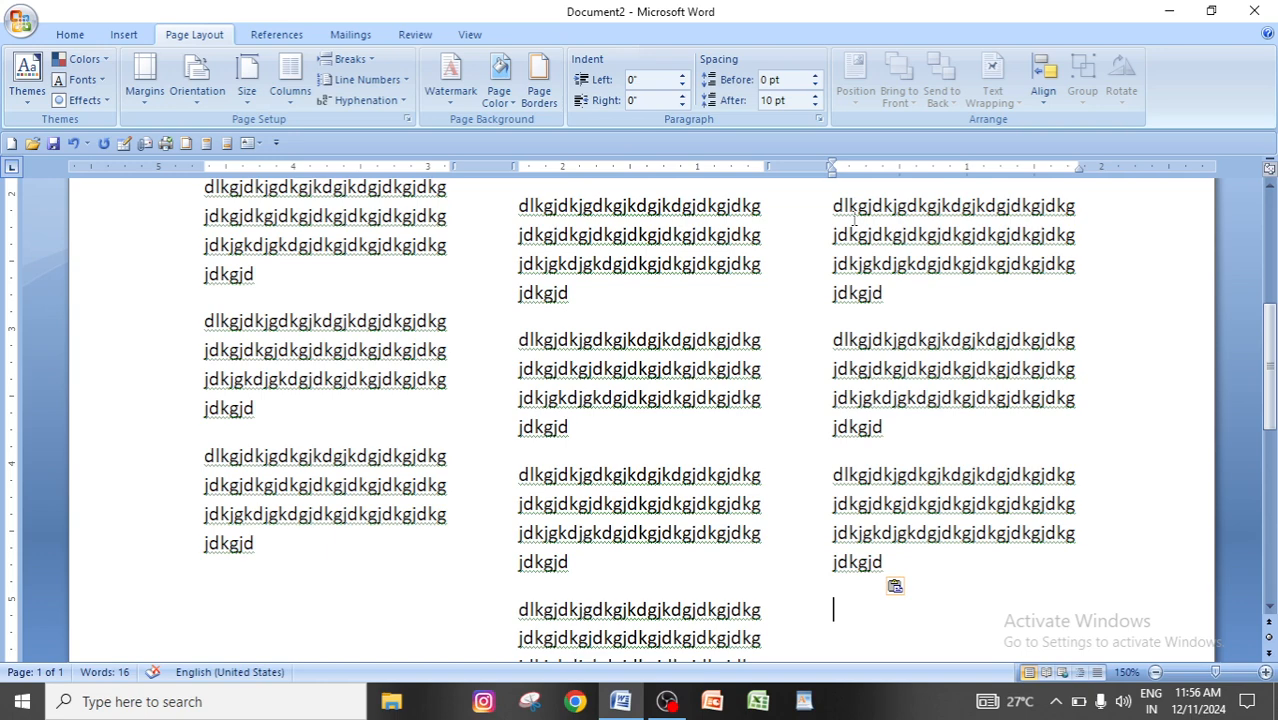
Delete all the text in the document and apply the three-column layout to the empty page.
key("ctrl+a")
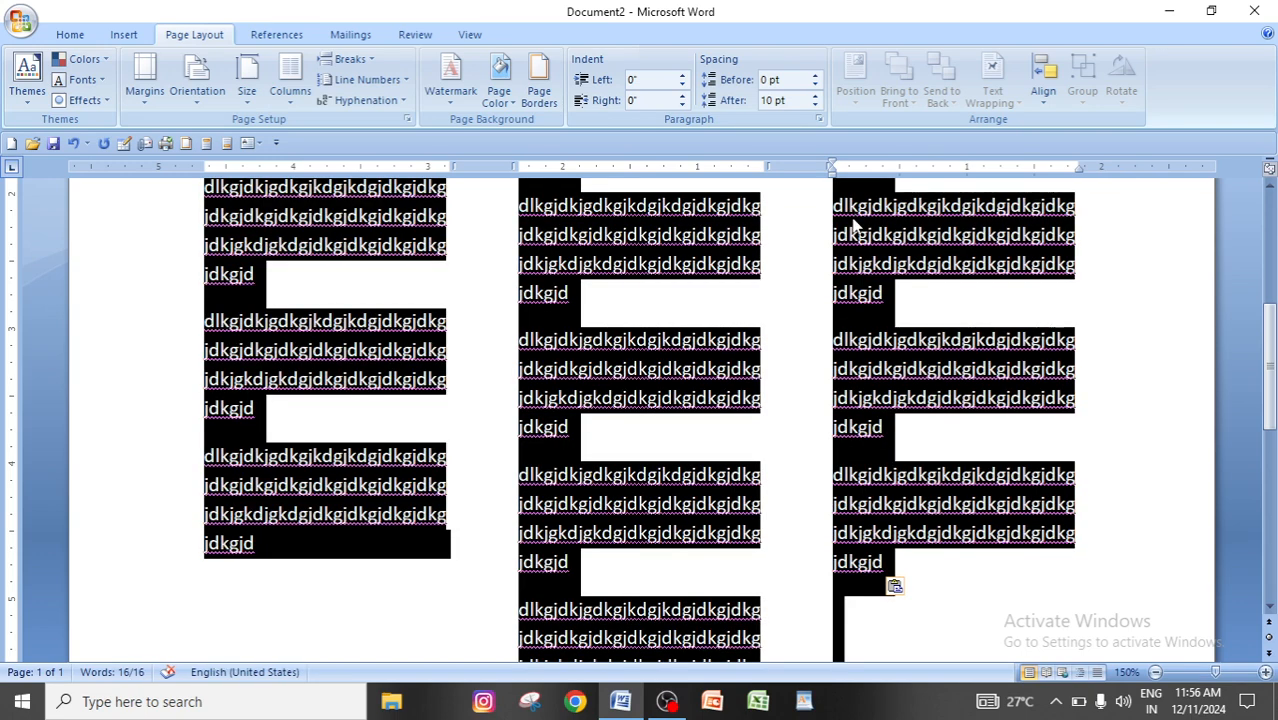
key("Delete")
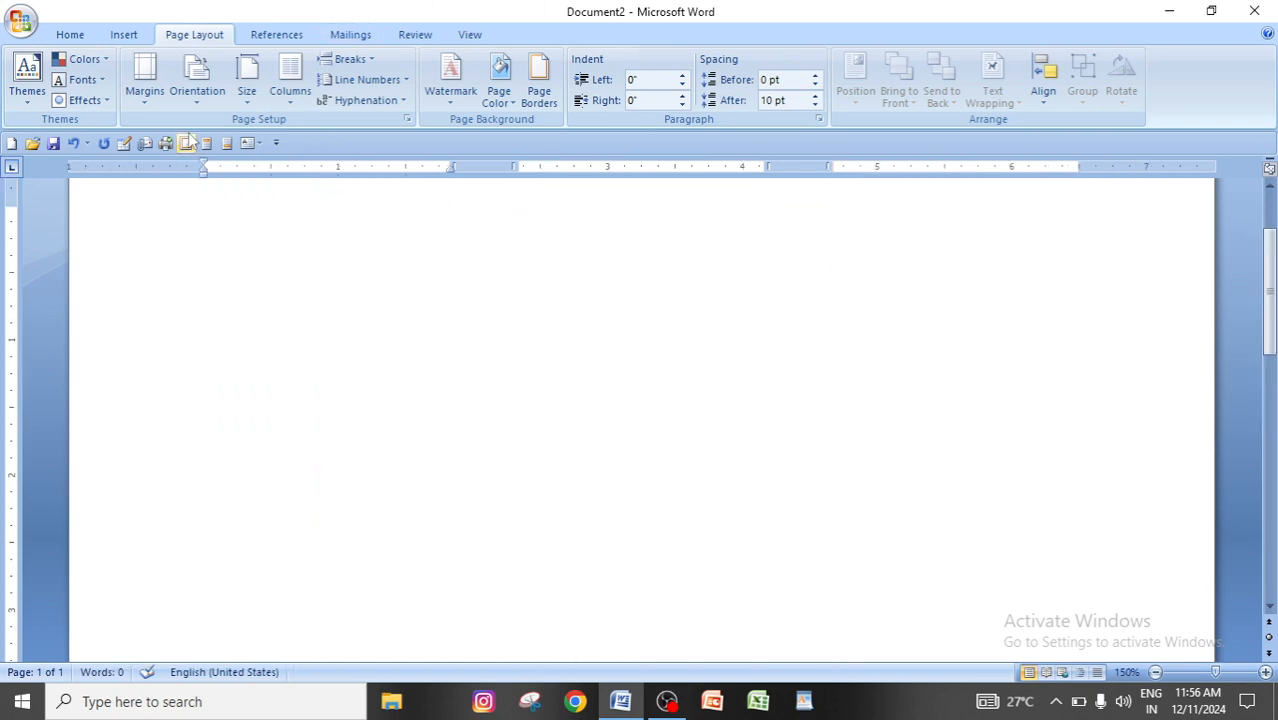
left_click(289, 92)
left_click(322, 222)
Paste four copies of the sample block into the first column of the empty page.
type("dlkgjdkjgdkgjkdgjkdgjdkgjdkgjdkgjdkgjdkgjdkgjdkgjdkgjdkgjdkjgkdjgkdgjdkgjdkgjdkgjdkgjdkgjdkgjd")
key("ctrl+v")
key("ctrl+v")
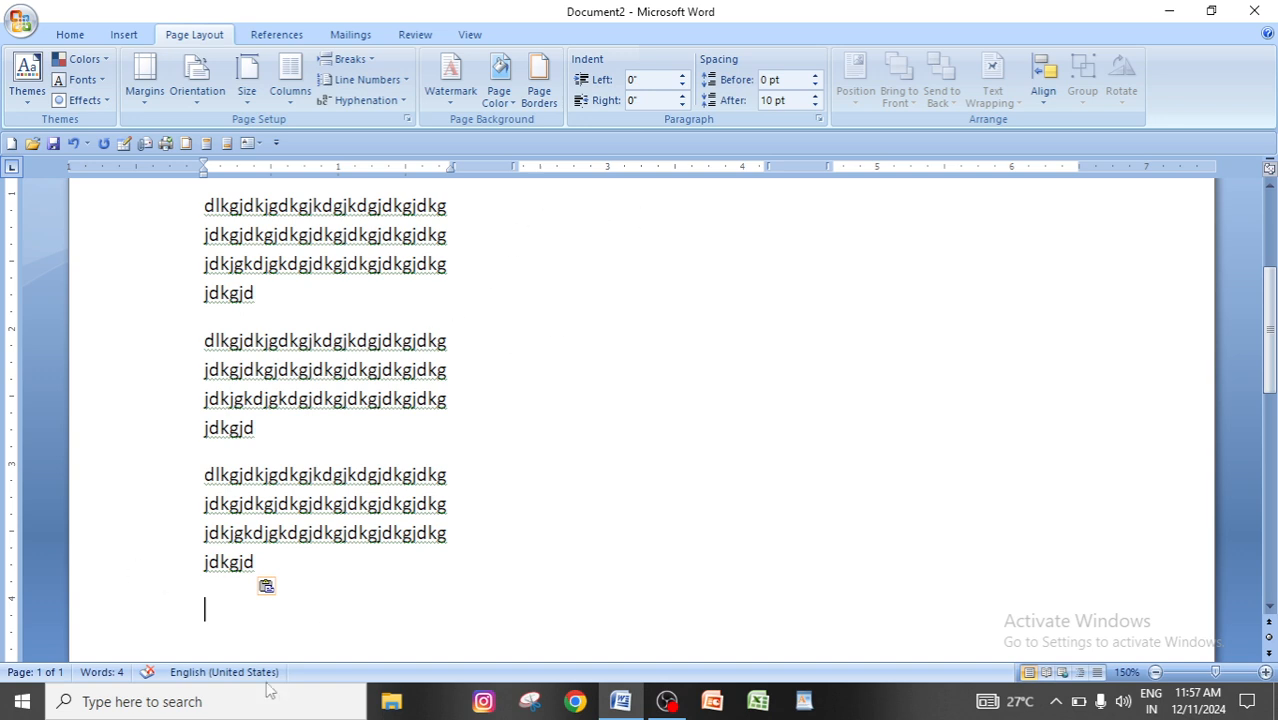
Insert a column break at the end of the fourth sample block in the first column.
left_click(272, 560)
left_click(368, 64)
left_click(395, 238)
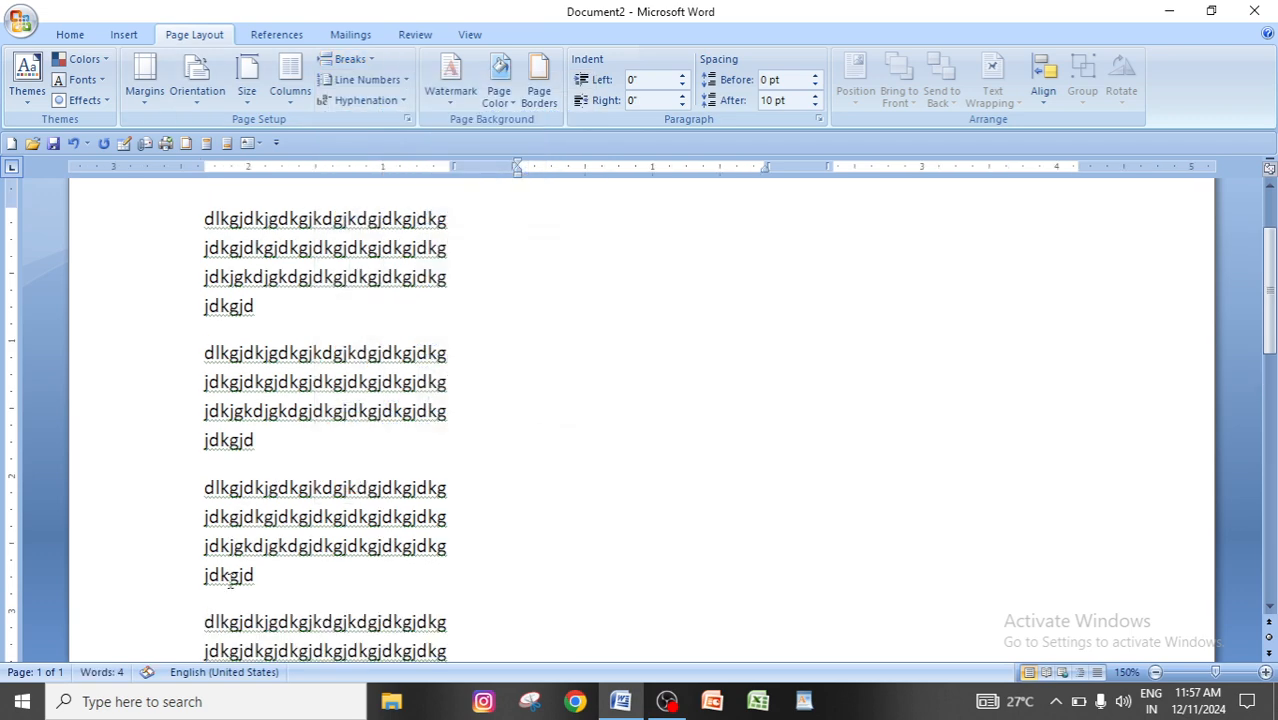
scroll(265, 560, "down", 4)
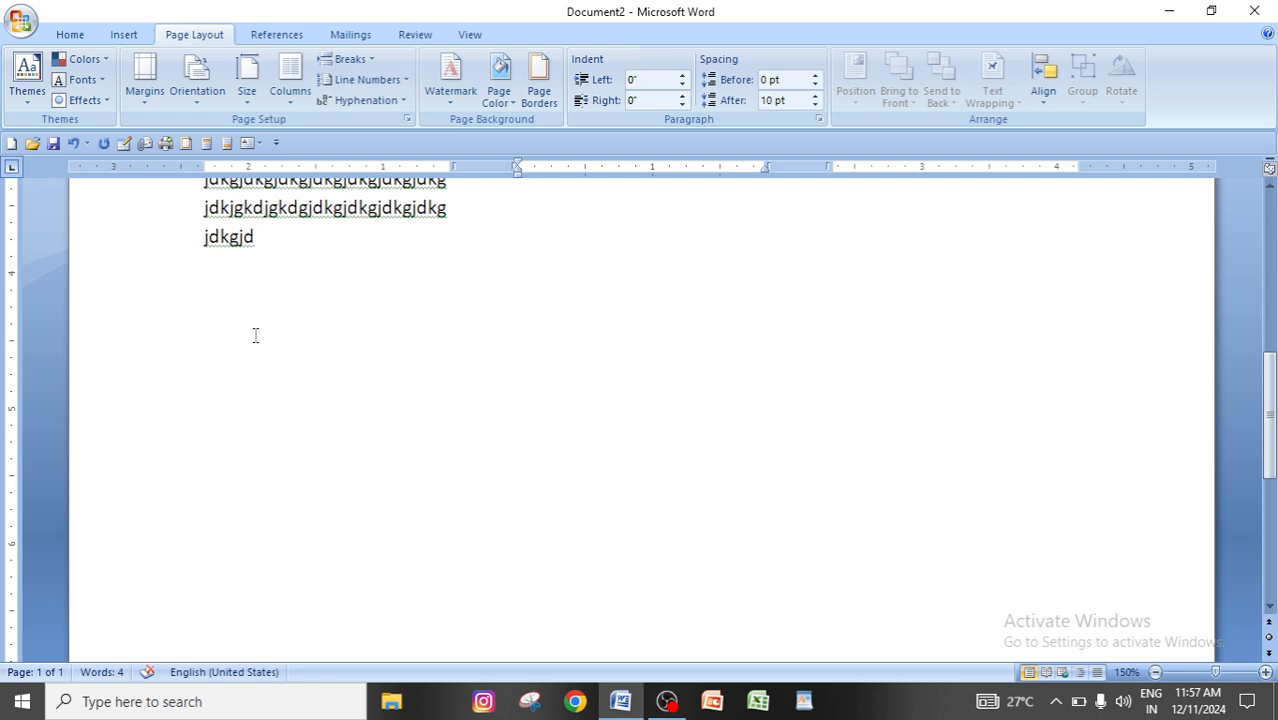
Paste five copies of the sample block into the second column beside the four existing blocks.
key("ctrl+v")
key("ctrl+v")
key("ctrl+v")
scroll(260, 370, "up", 5)
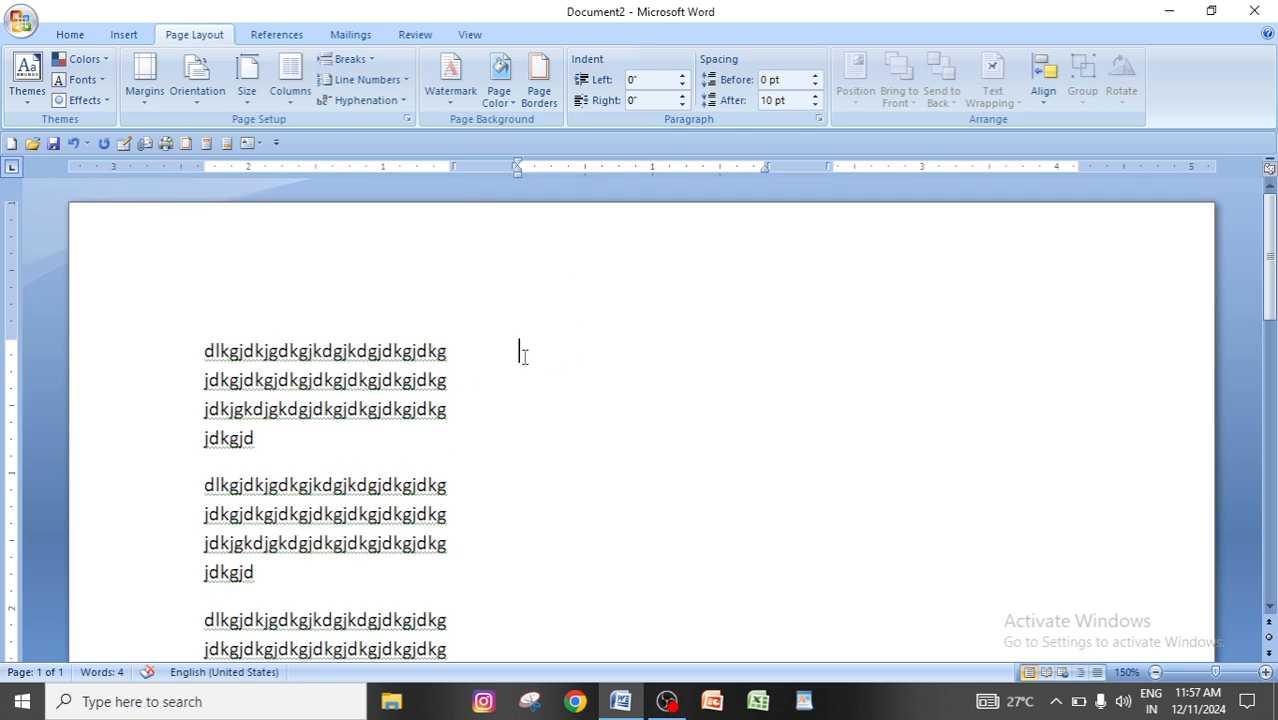
key("ctrl+v")
key("ctrl+v")
key("ctrl+v")
key("ctrl+v")
key("ctrl+v")
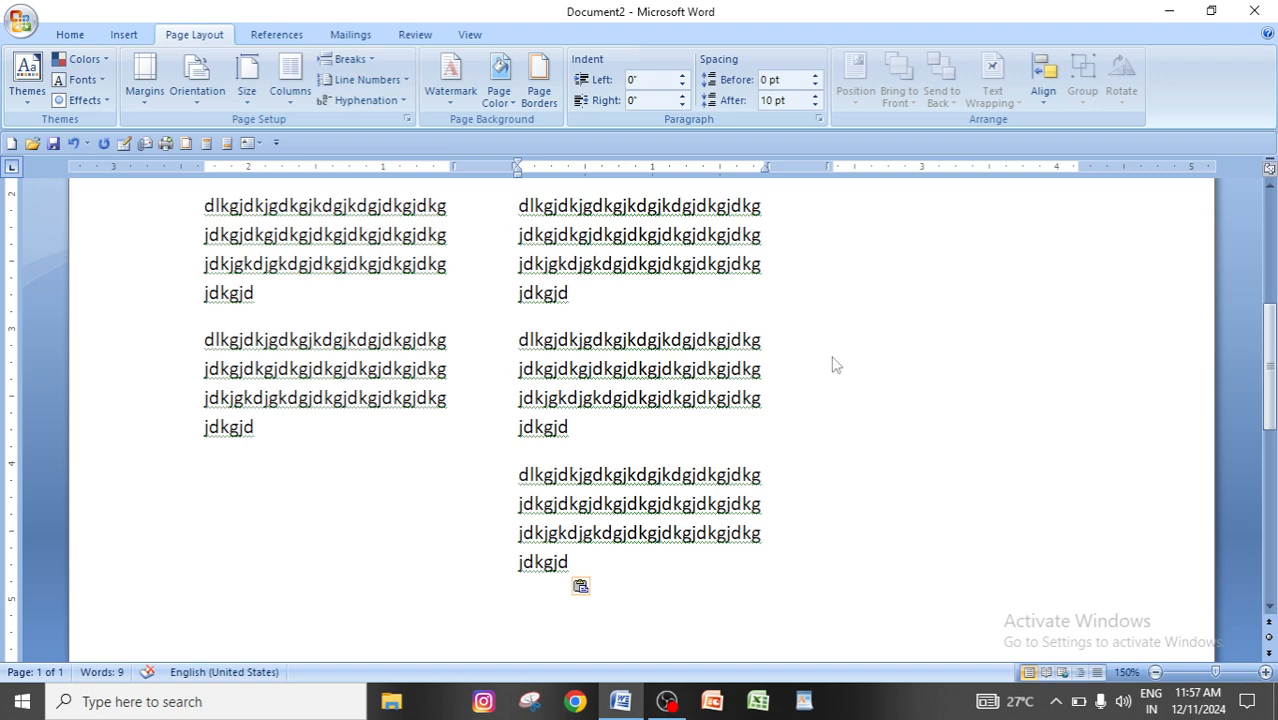
Try to place the insertion point in the empty third column beside the pasted blocks.
scroll(833, 362, "up", 3)
left_click(921, 331)
double_click(921, 331)
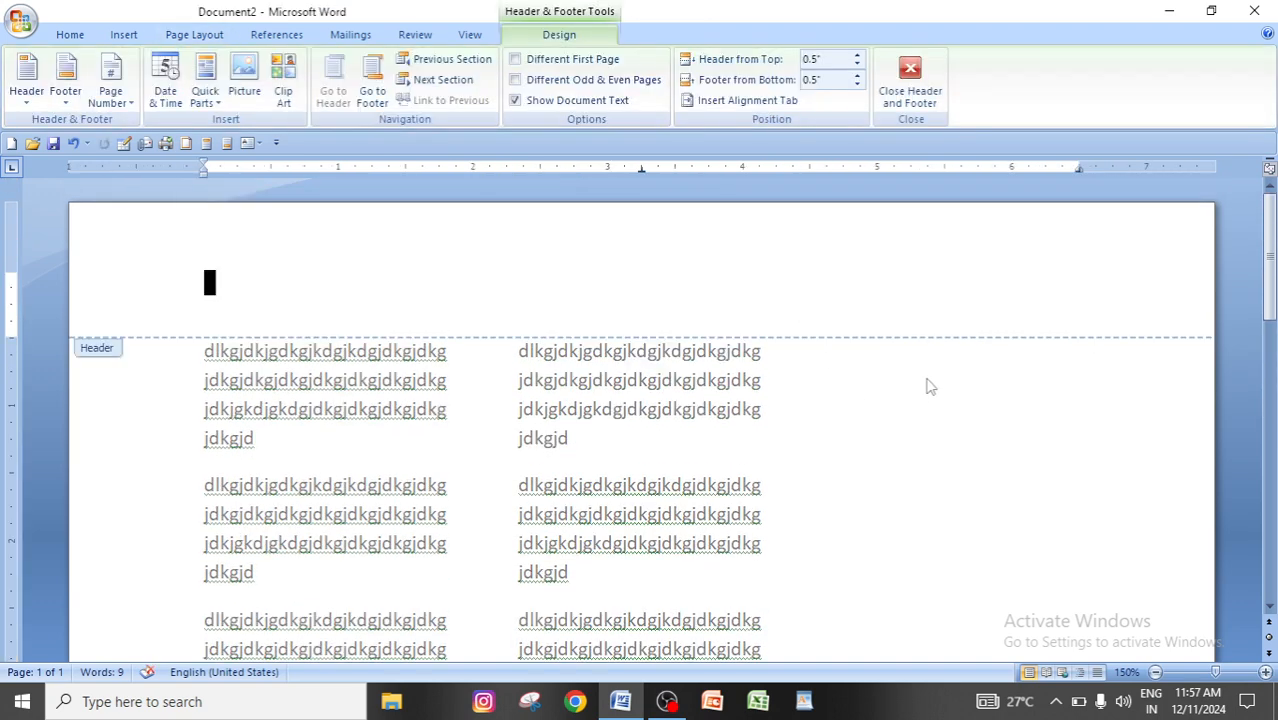
double_click(945, 391)
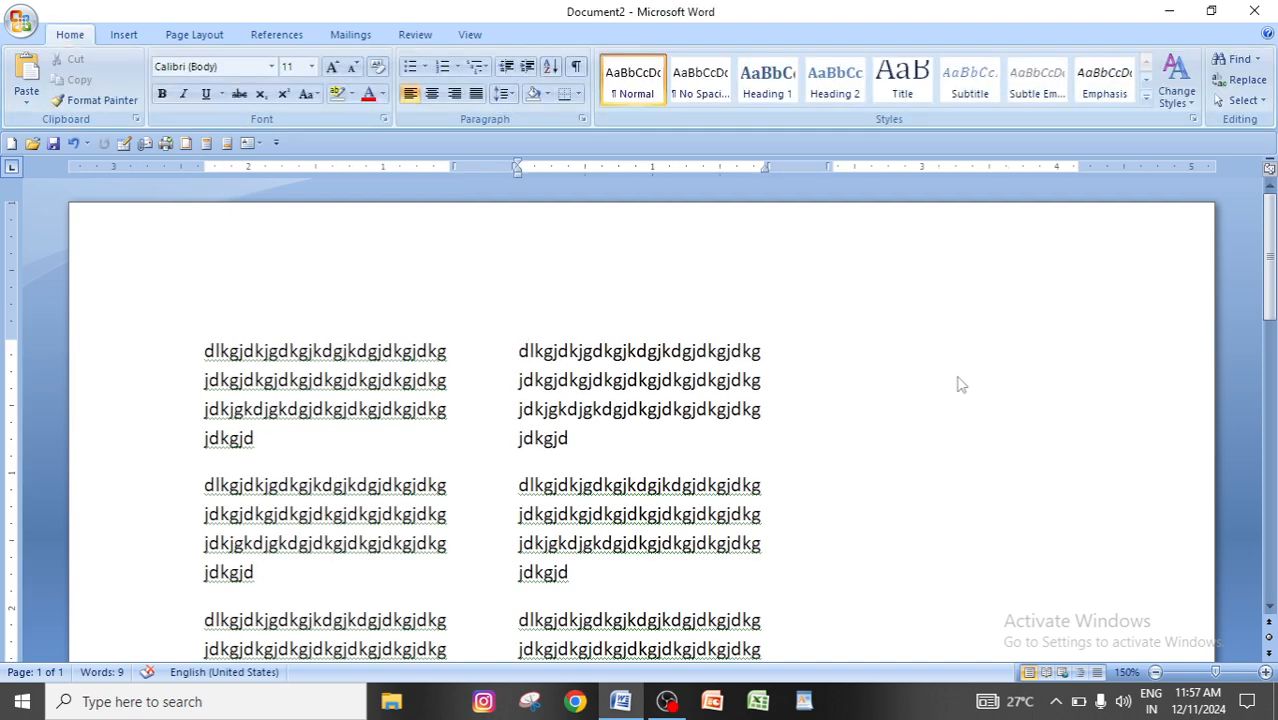
type("dlkgjdkjgdkgjkdgjkdgjdkgjdkg jdkgjdkgjdkgjdkgjdkgjdkgjdkg jdkjgkdjgkdgjdkgjdkgjdkgjdkg jdkgjd")
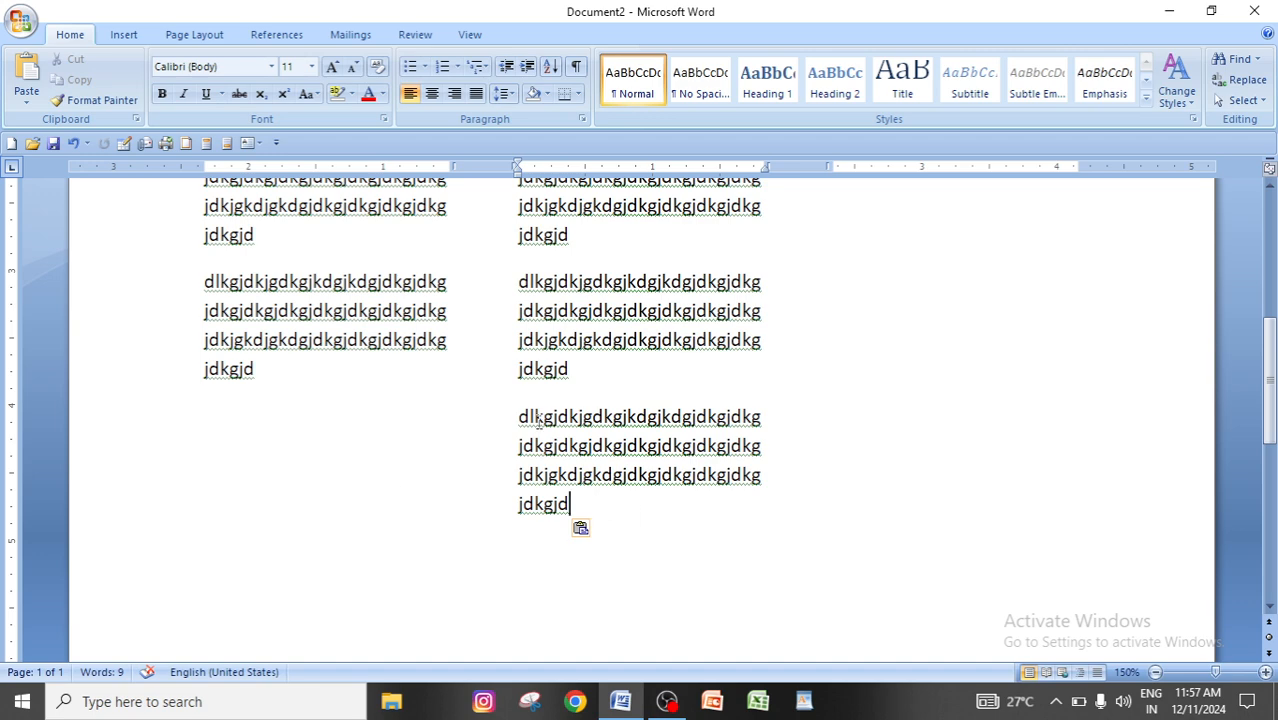
Insert a column break at the end of the fifth sample block in the second column.
left_click(194, 34)
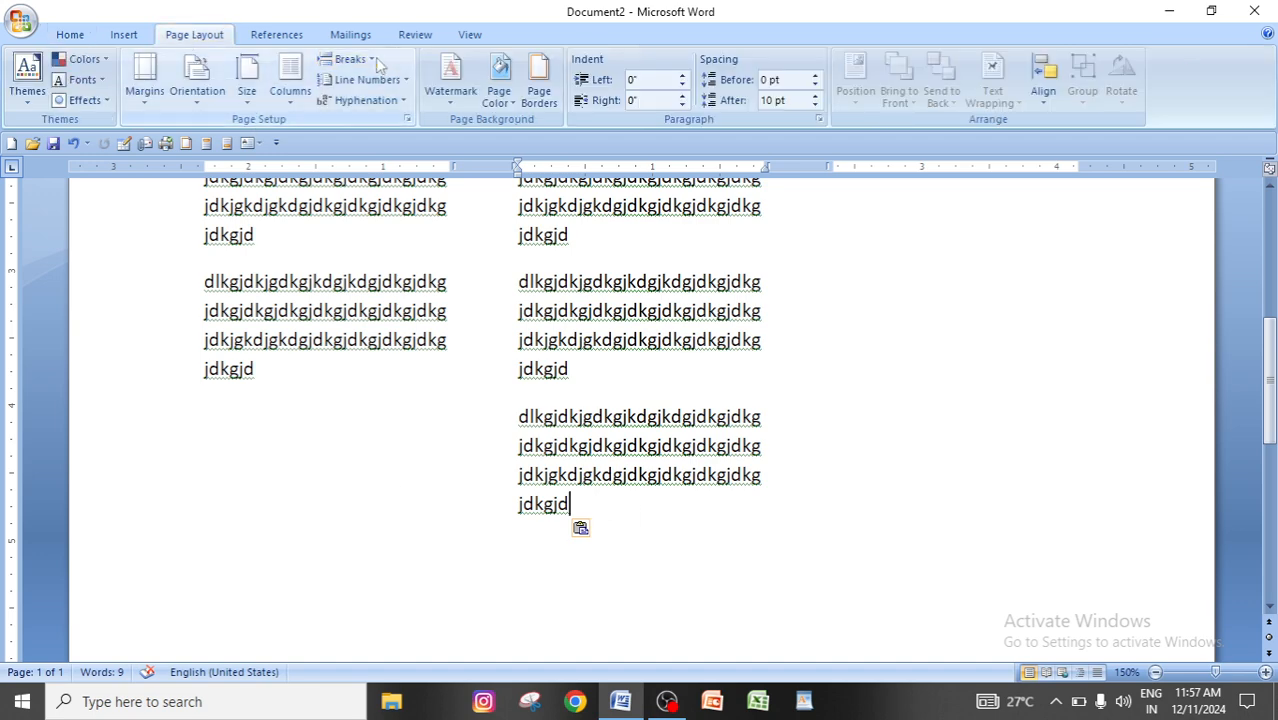
left_click(350, 60)
left_click(430, 170)
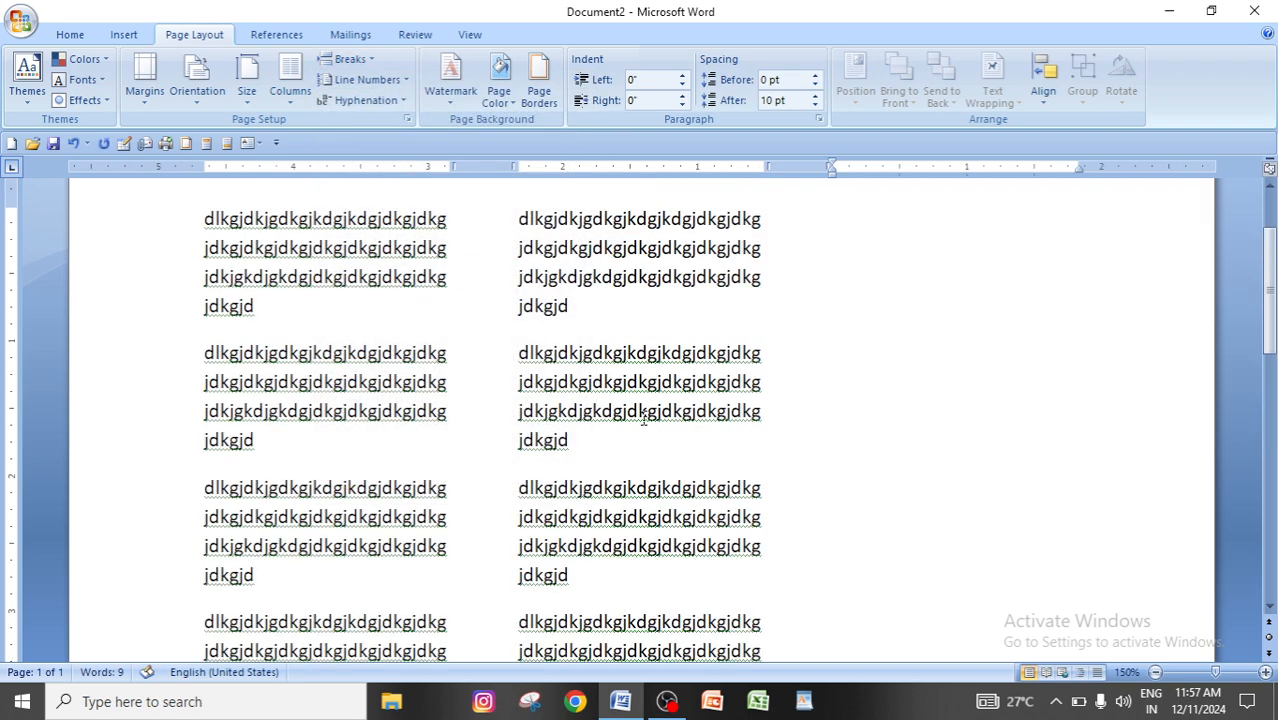
Paste three copies of the sample block into the third column.
scroll(614, 396, "down", 5)
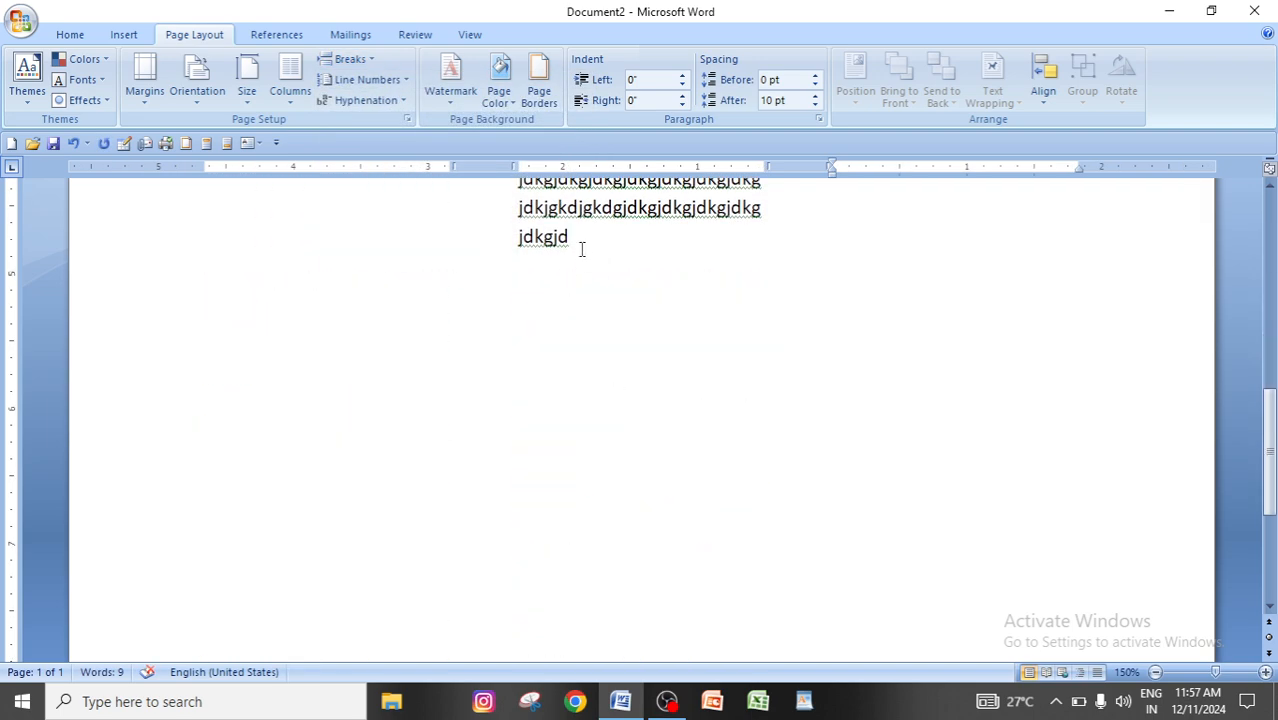
scroll(594, 347, "up", 10)
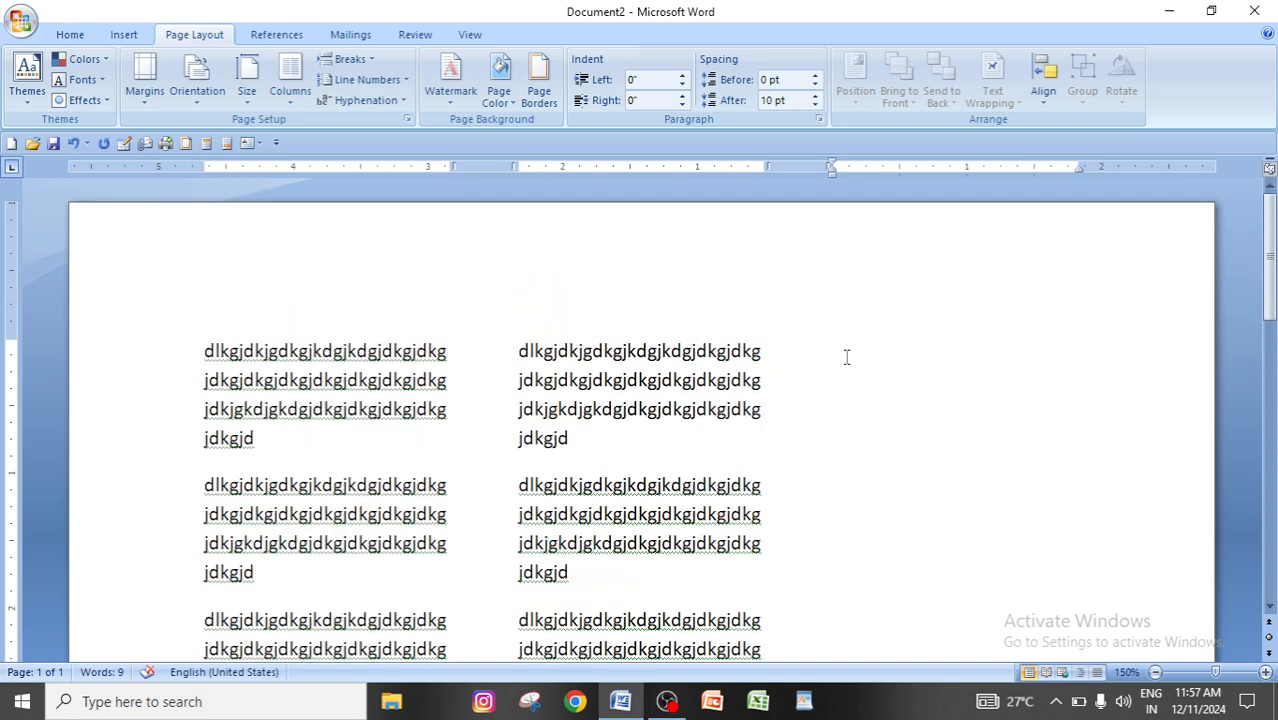
type("dlkgjdkjgdkgjkdgjkdgjdkgjdkgjdkgjdkgjdkgjdkgjdkgjdkgjdkgjdkjgkdjgkdgjdkgjdkgjdkgjdkgjdkgjd dlkgjdkjgdkgjkdgjkdgjdkgjdkgjdkgjdkgjdkgjdkgjdkgjdkgjdkgjdkjgkdjgkdgjdkgjdkgjdkgjdkgjdkgjd dlkgjdkjgdkgjkdgjkdgjdkgjdkgjdkgjdkgjdkgjdkgjdkgjdkgjdkgjdkjgkdjgkdgjdkgjdkgjdkgjdkgjdkgjd")
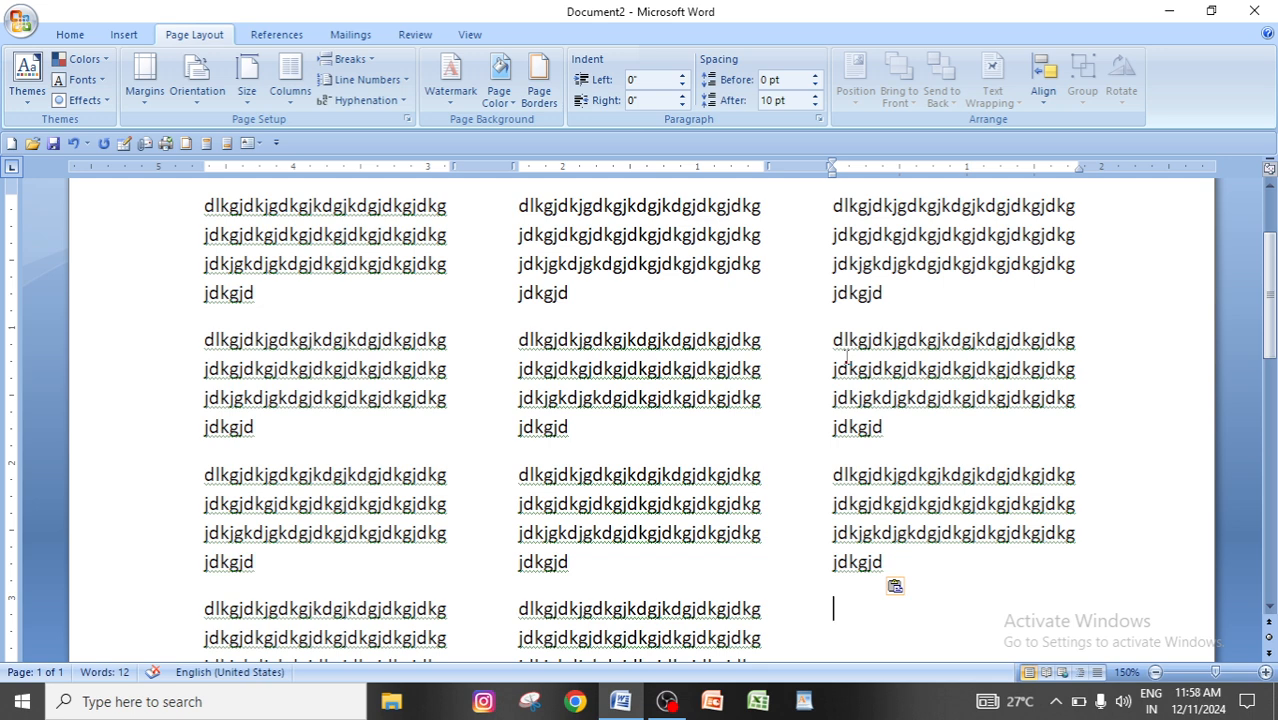
Delete all the sample text from the three-column document.
key("ctrl+a")
key("Delete")
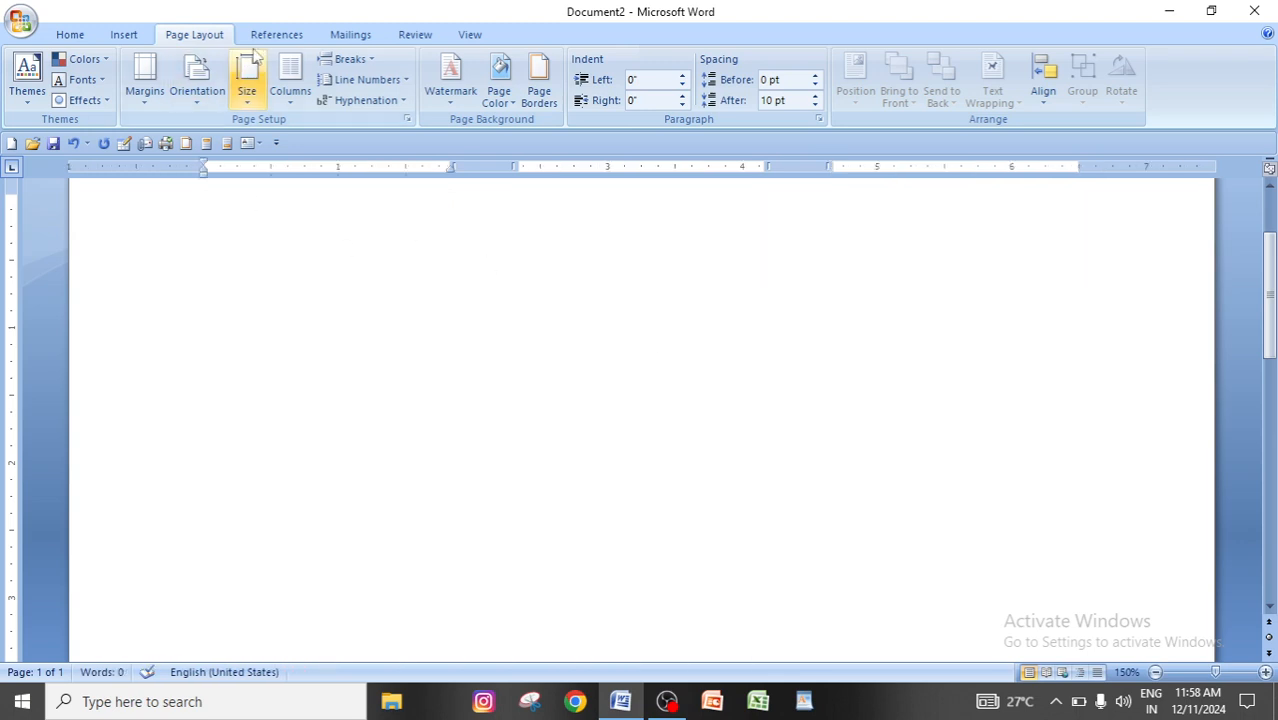
left_click(366, 60)
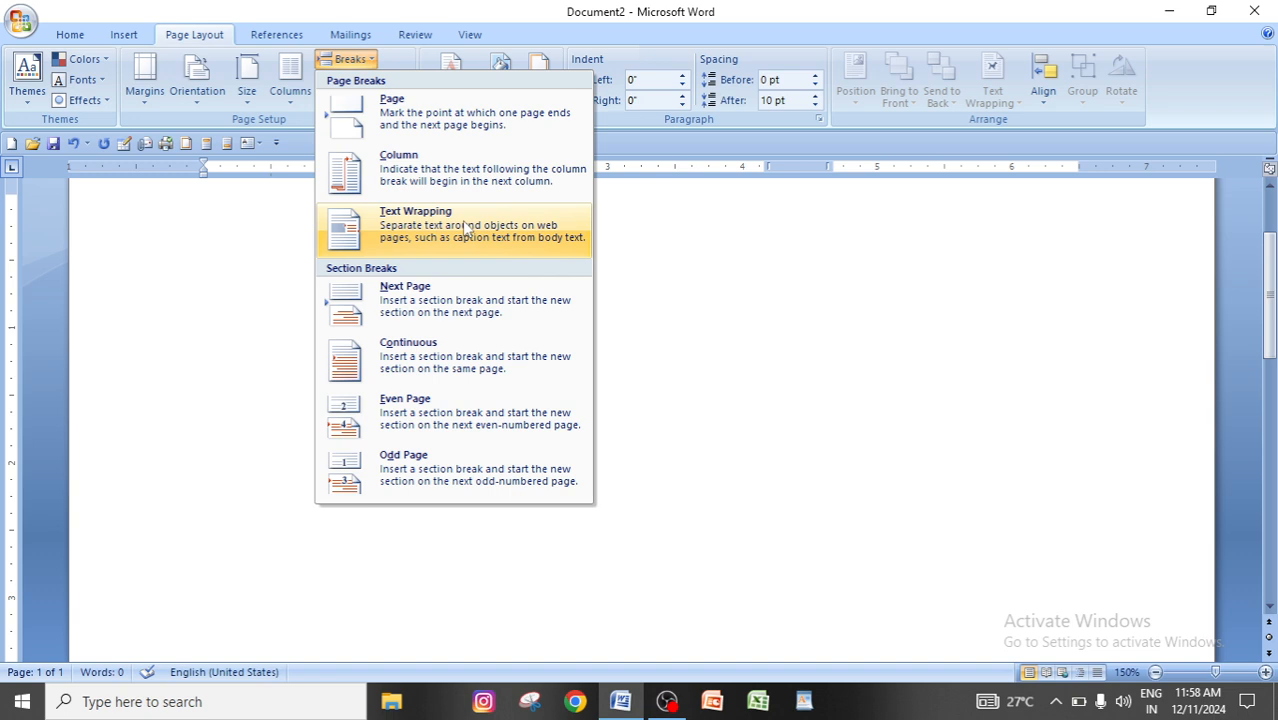
left_click(925, 262)
Fill the empty document with generated filler text using =rand(20,10).
type("=rand")
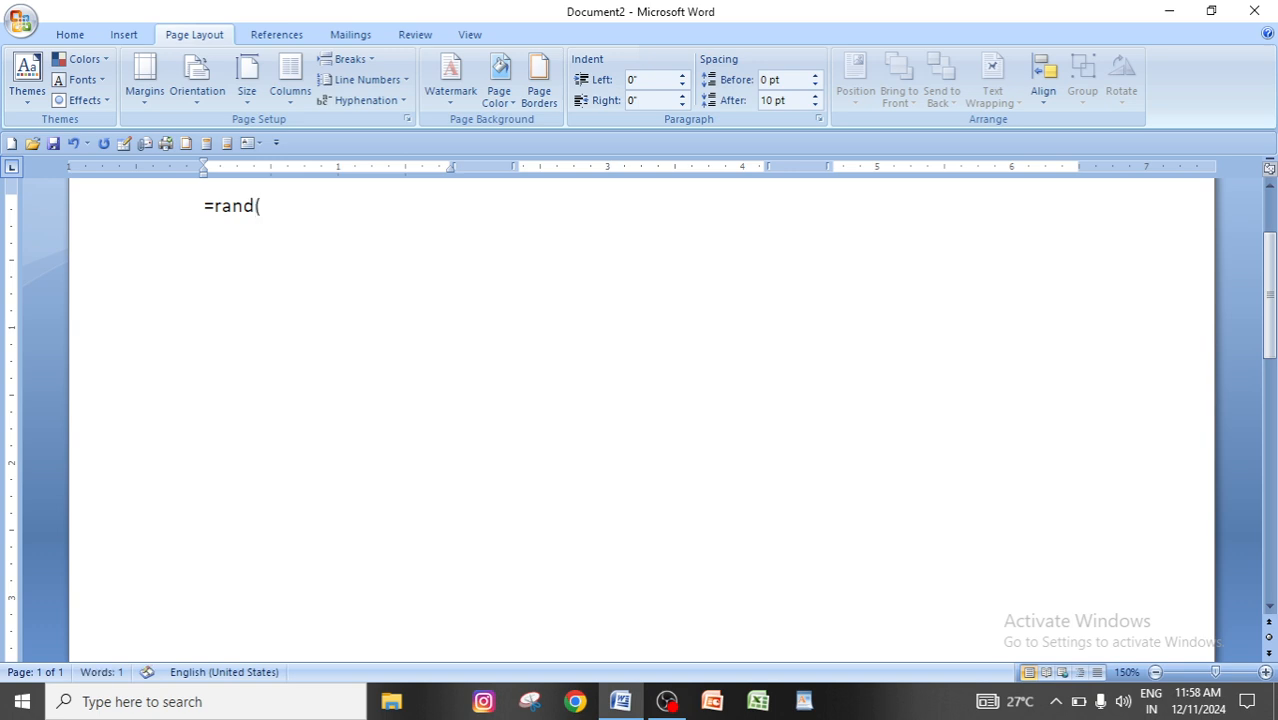
type("(20,10)")
key("Return")
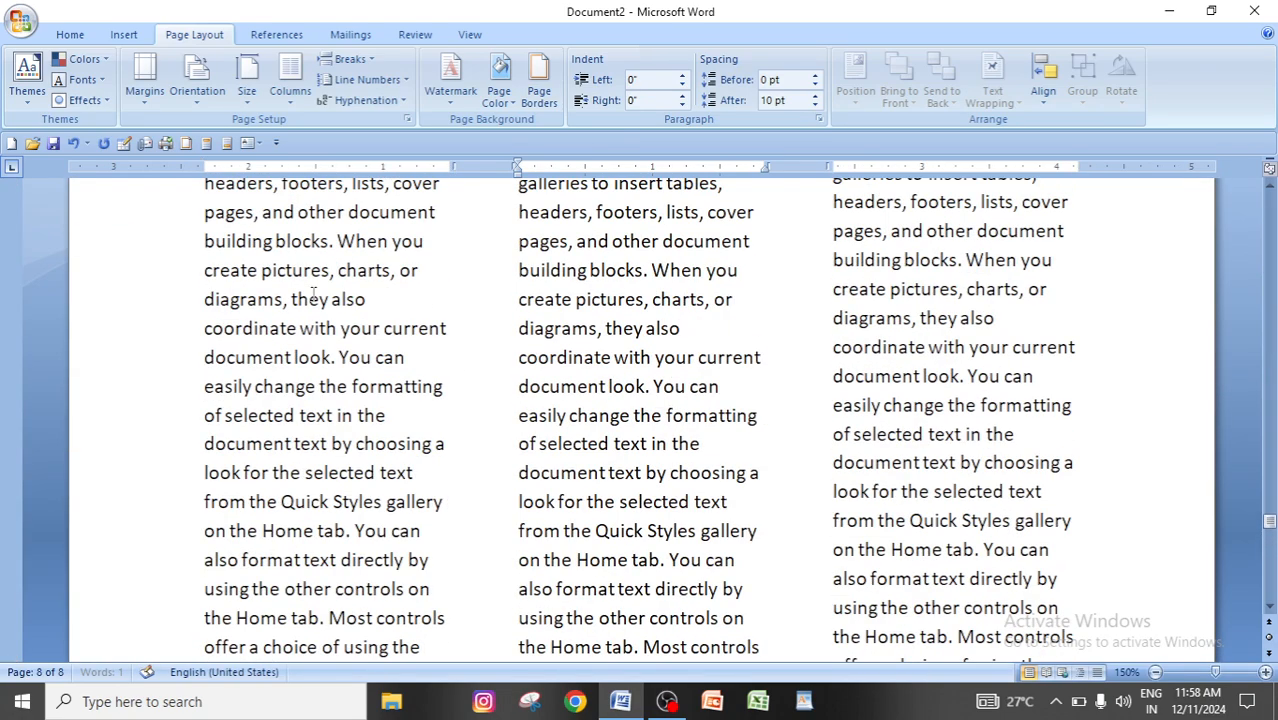
Set the column layout of the entire filler text to one column.
scroll(585, 412, "up", 3)
scroll(585, 412, "up", 10)
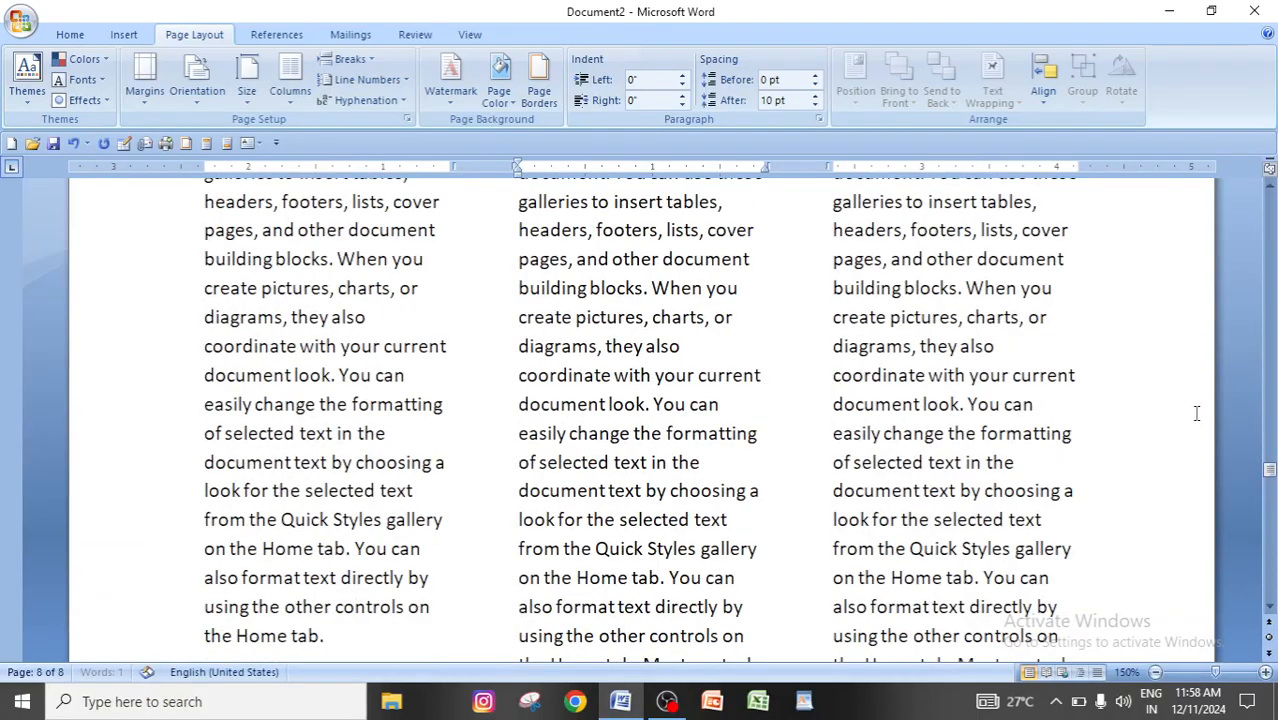
left_click_drag(1272, 470, 1272, 192)
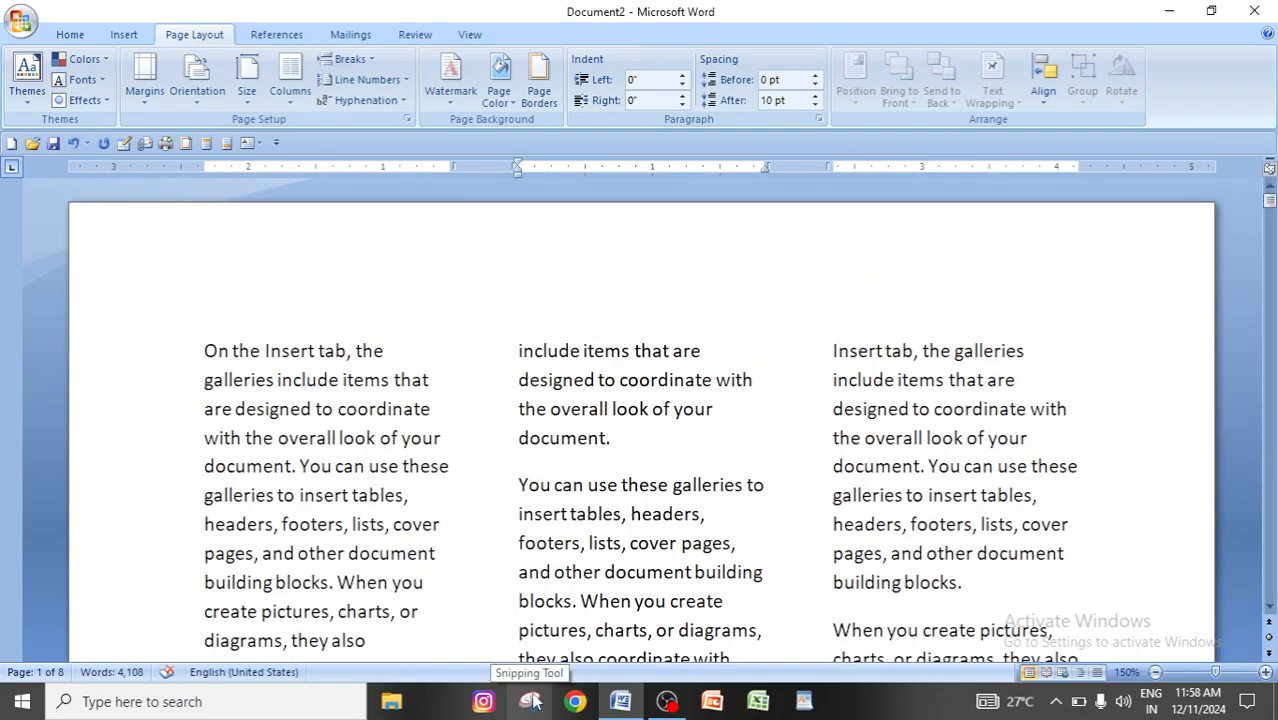
key("ctrl+a")
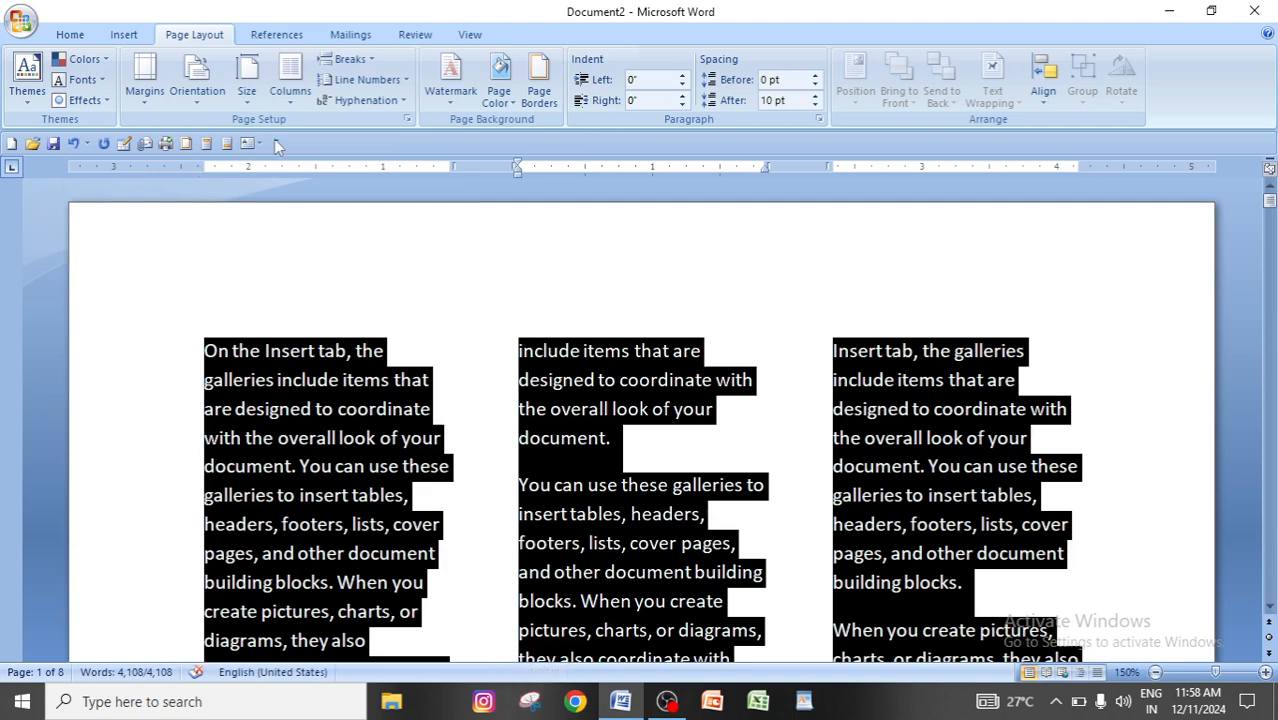
left_click(290, 78)
left_click(318, 136)
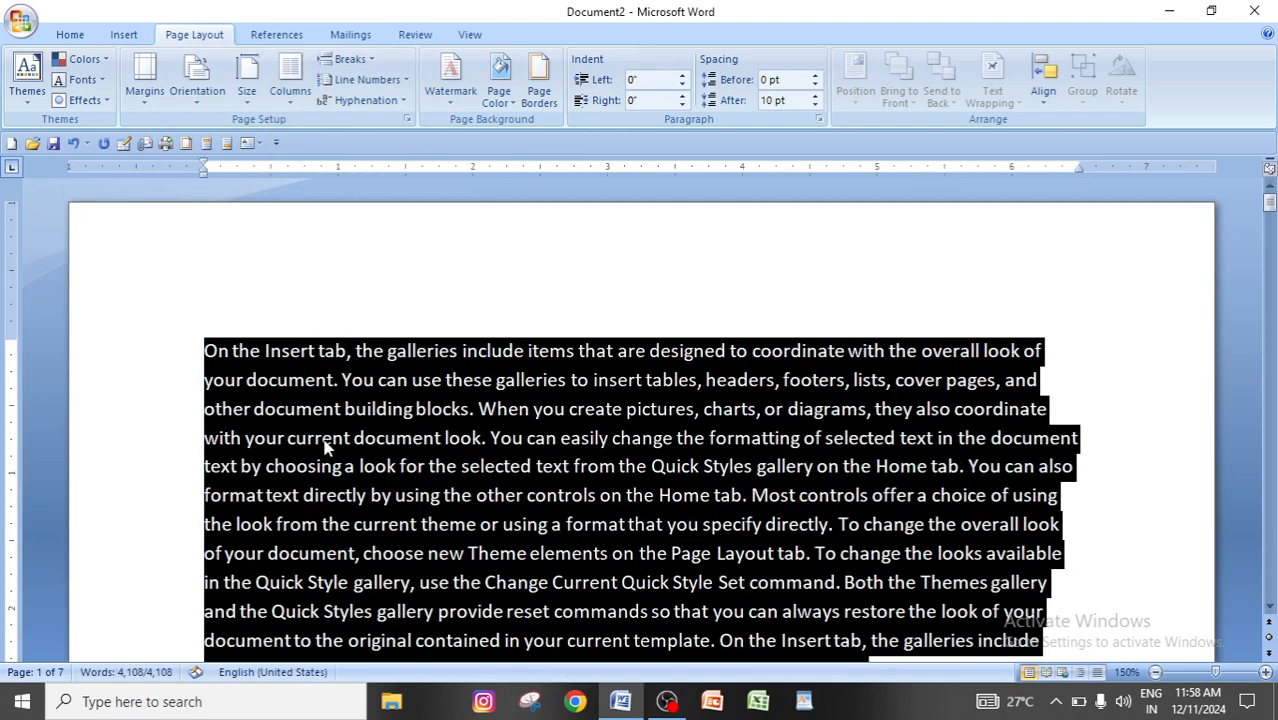
left_click(965, 526)
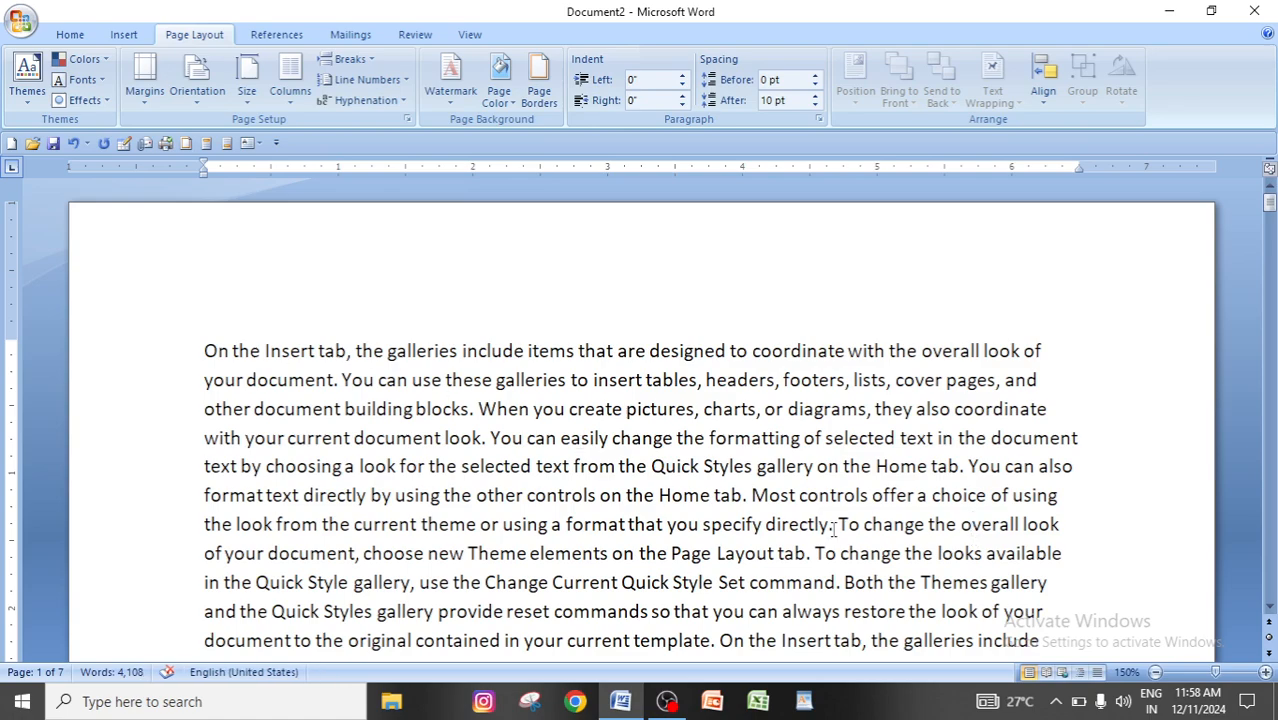
scroll(833, 530, "down", 3)
scroll(836, 532, "up", 3)
Insert a text wrapping break before "You can use these galleries" in the first paragraph.
left_click(368, 61)
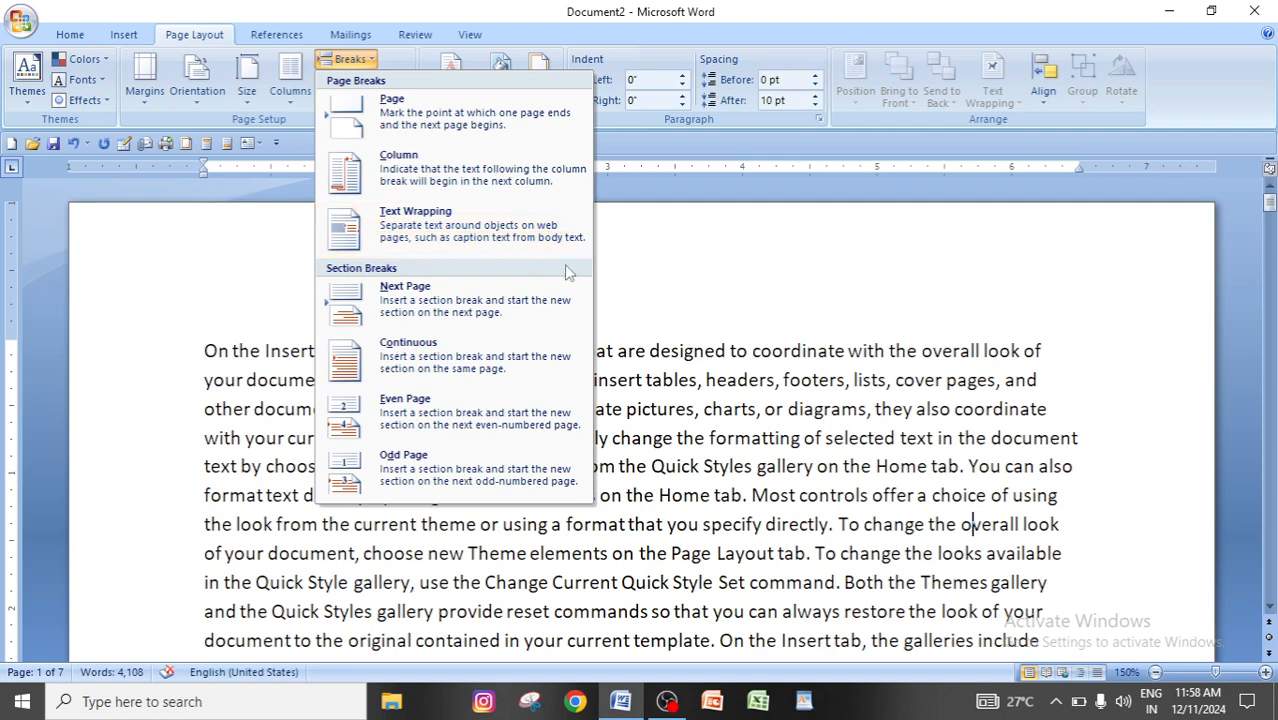
left_click(868, 449)
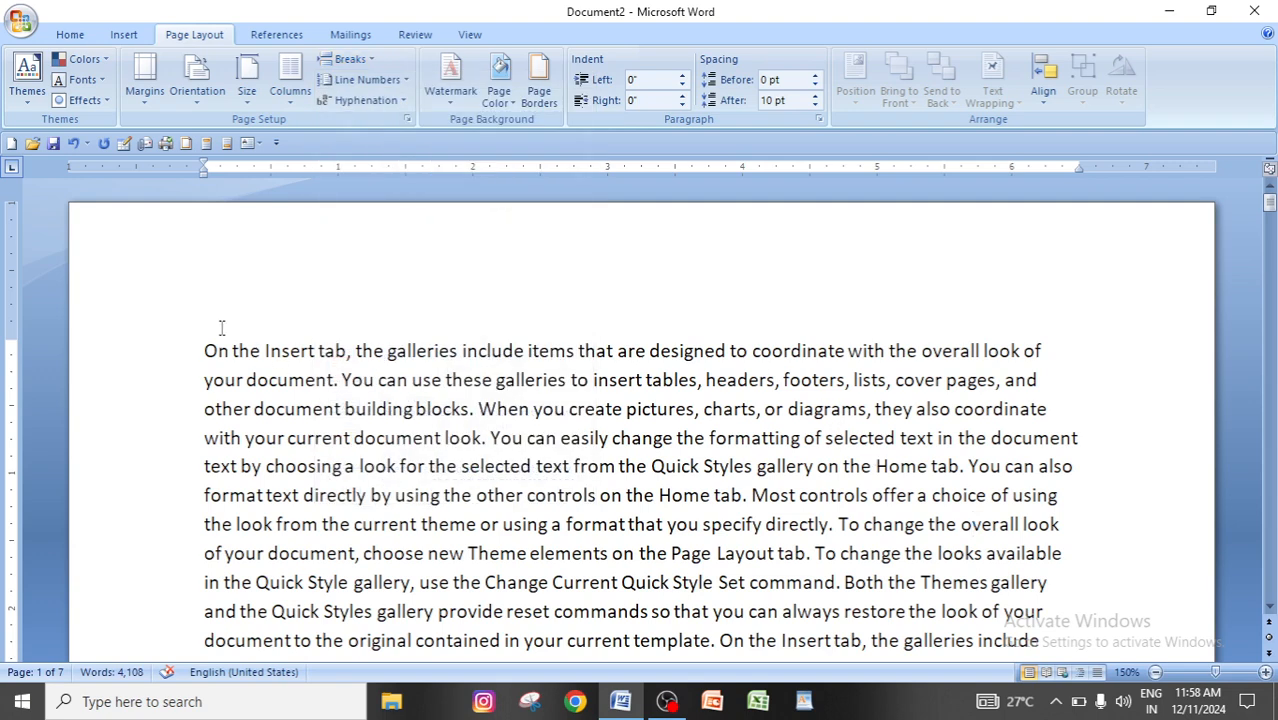
left_click(342, 381)
left_click(350, 60)
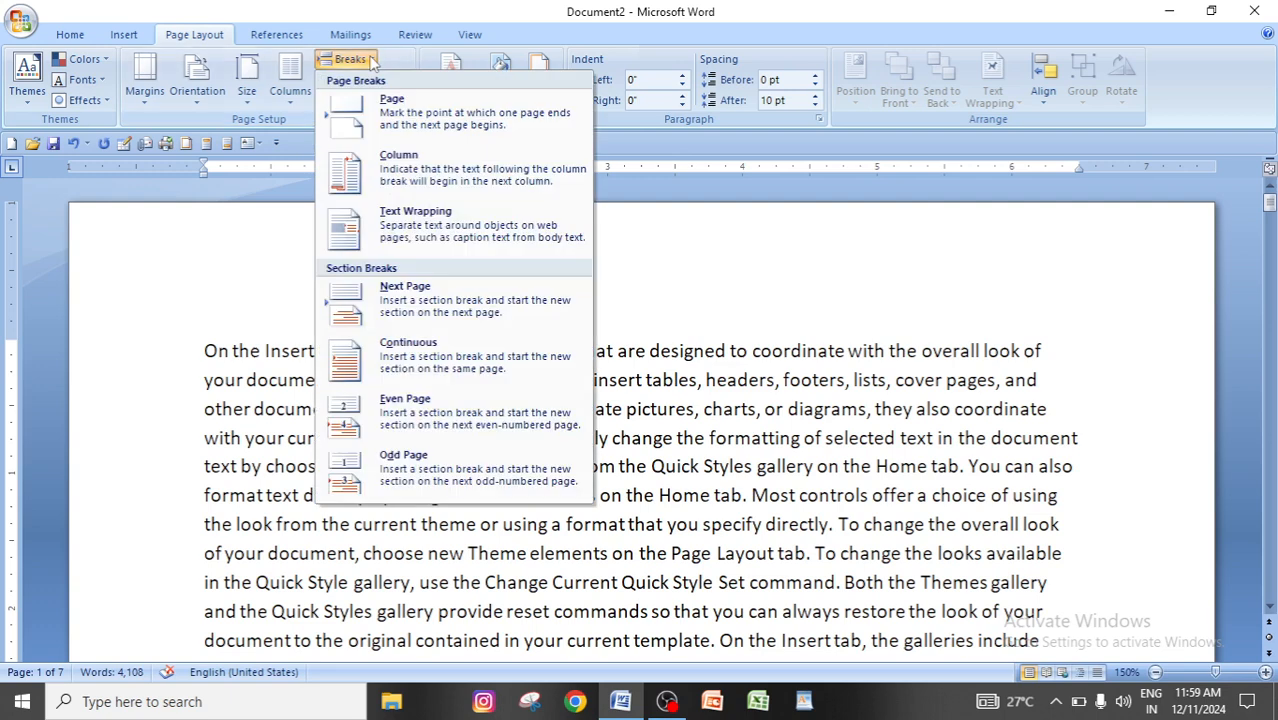
left_click(455, 240)
left_click(345, 388)
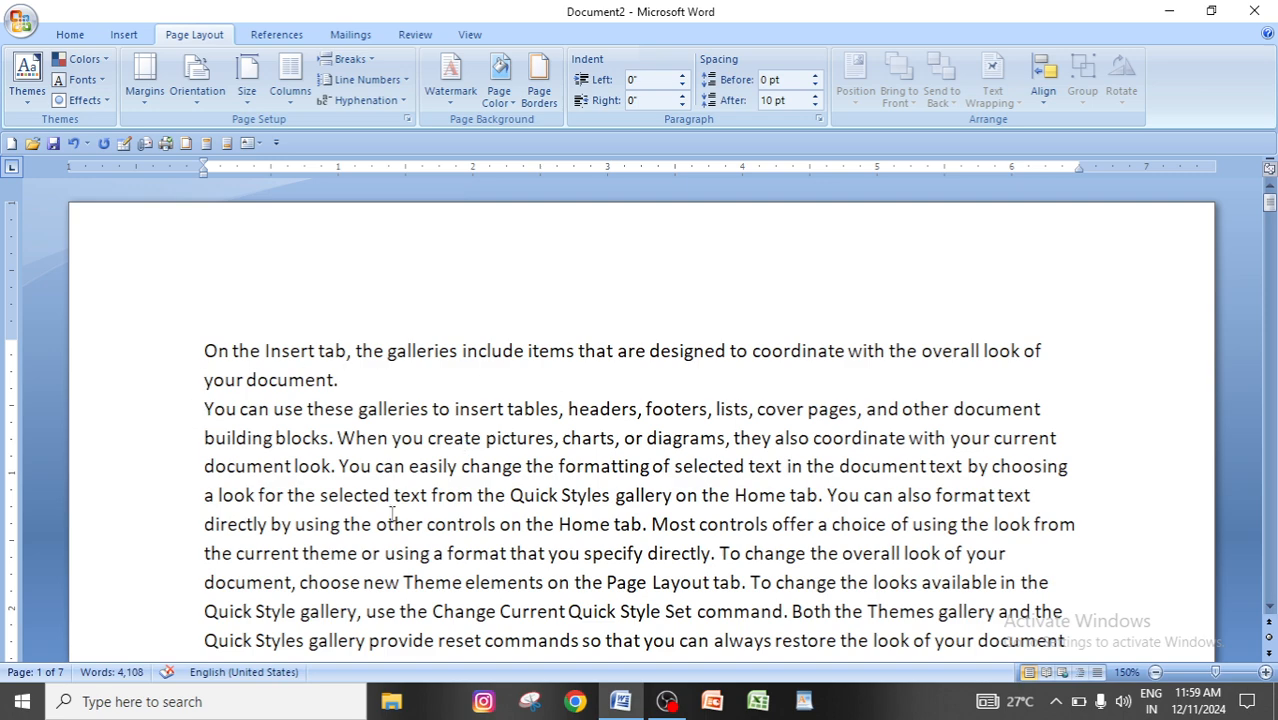
Insert a text wrapping break before the sentence "To change the overall look" in the first paragraph.
scroll(392, 512, "down", 3)
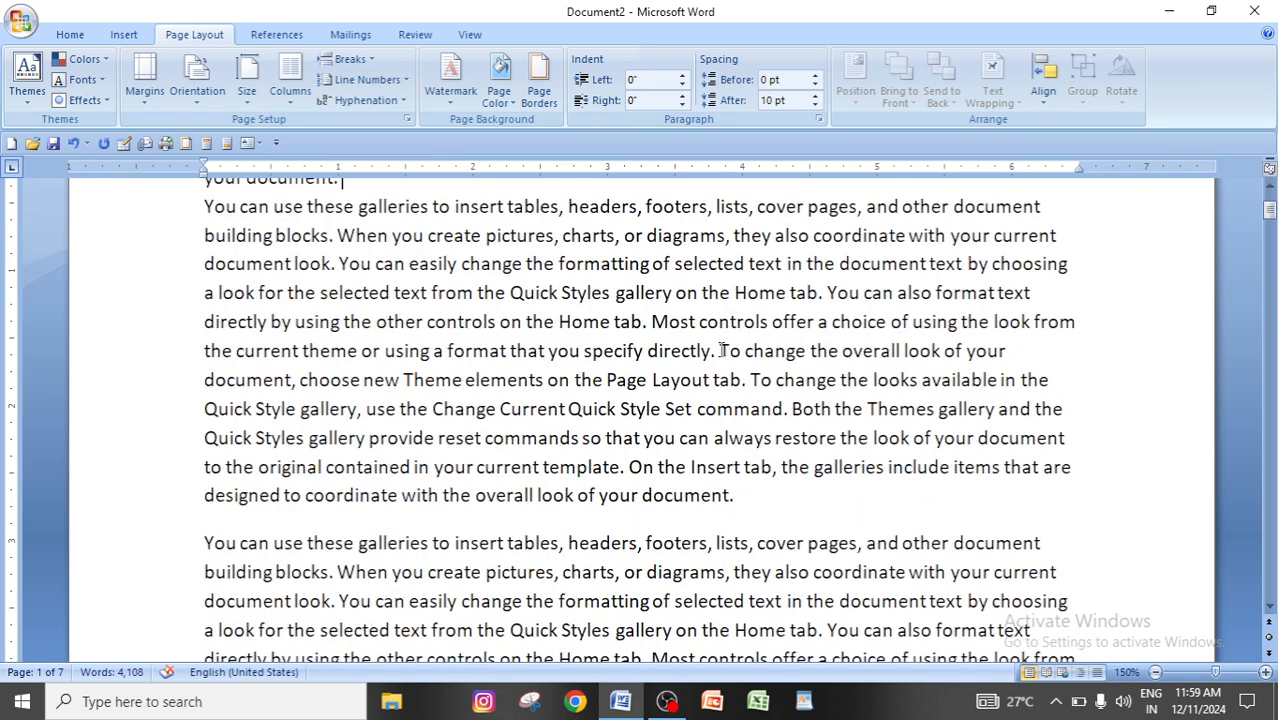
left_click(721, 350)
left_click(350, 59)
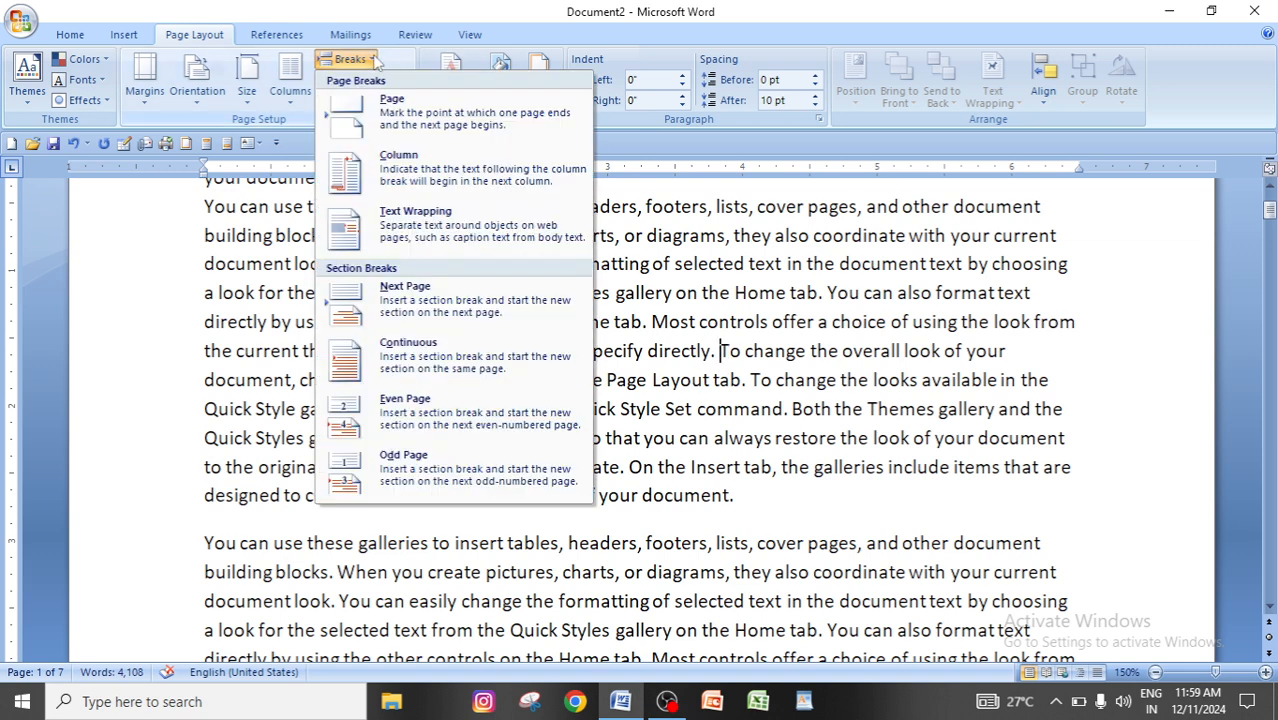
left_click(447, 222)
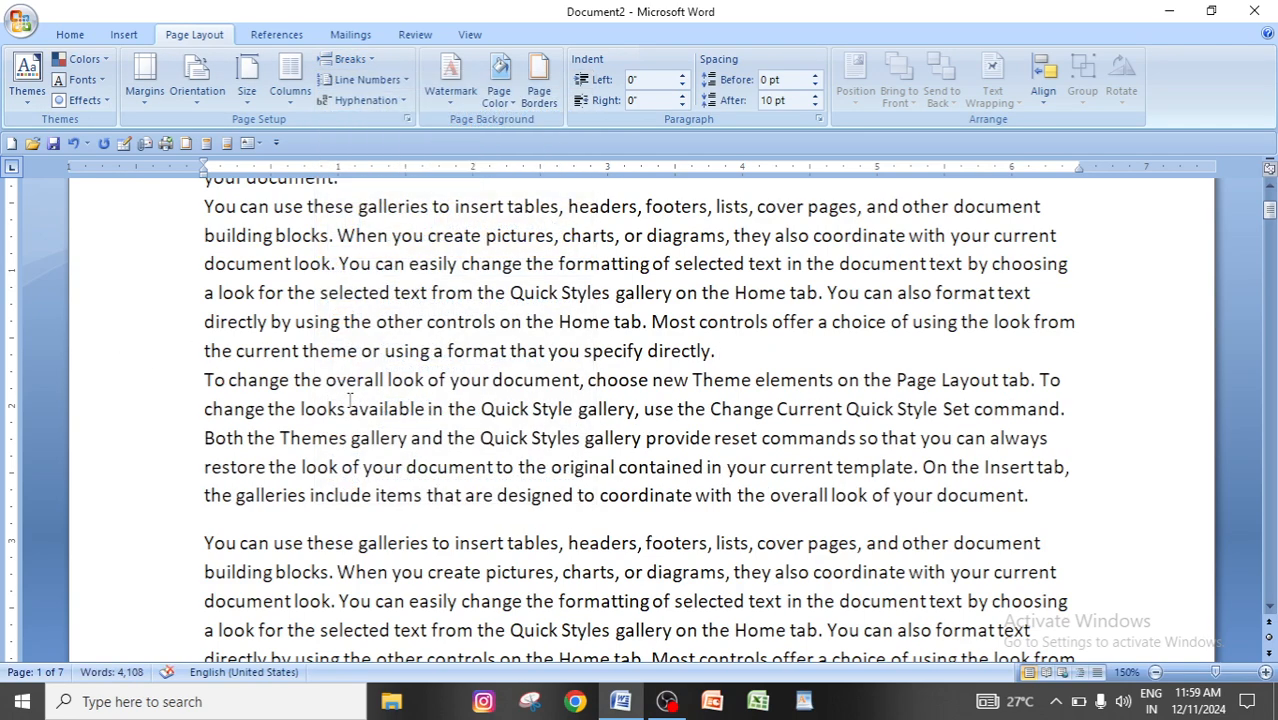
Insert a text wrapping break before the sentence "Both the Themes gallery" in the second paragraph.
scroll(350, 405, "up", 3)
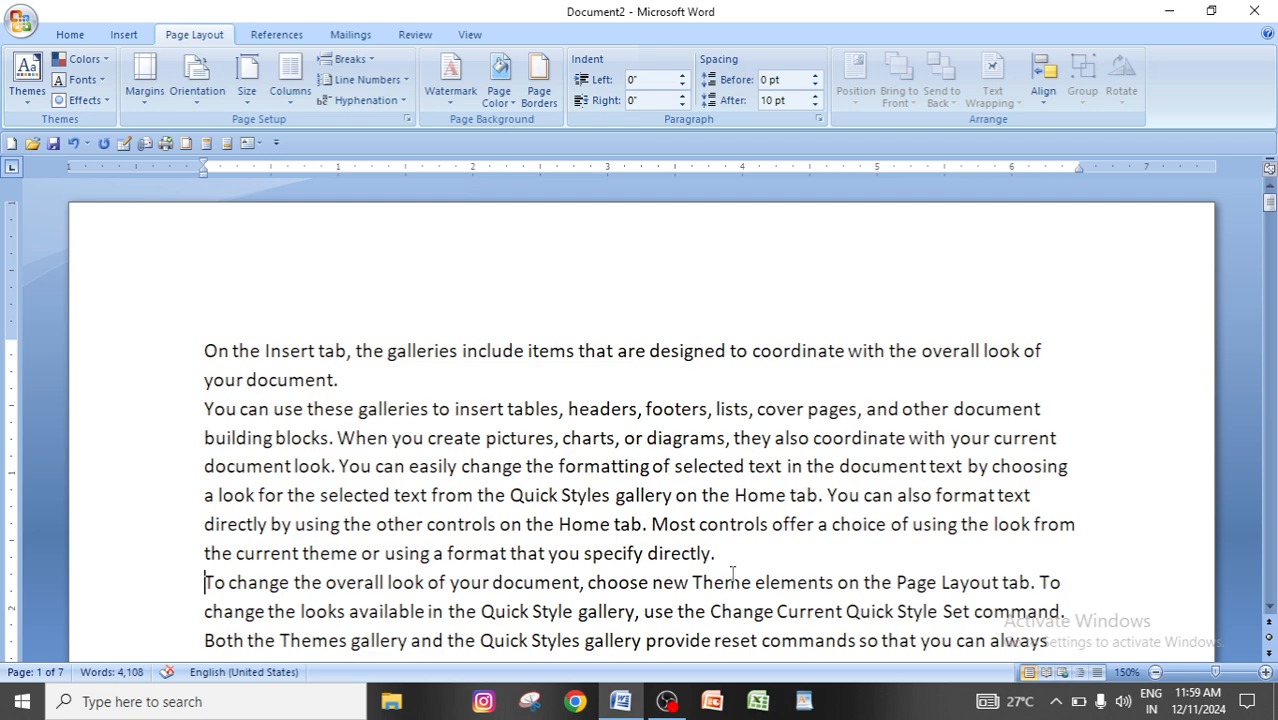
scroll(546, 578, "down", 1)
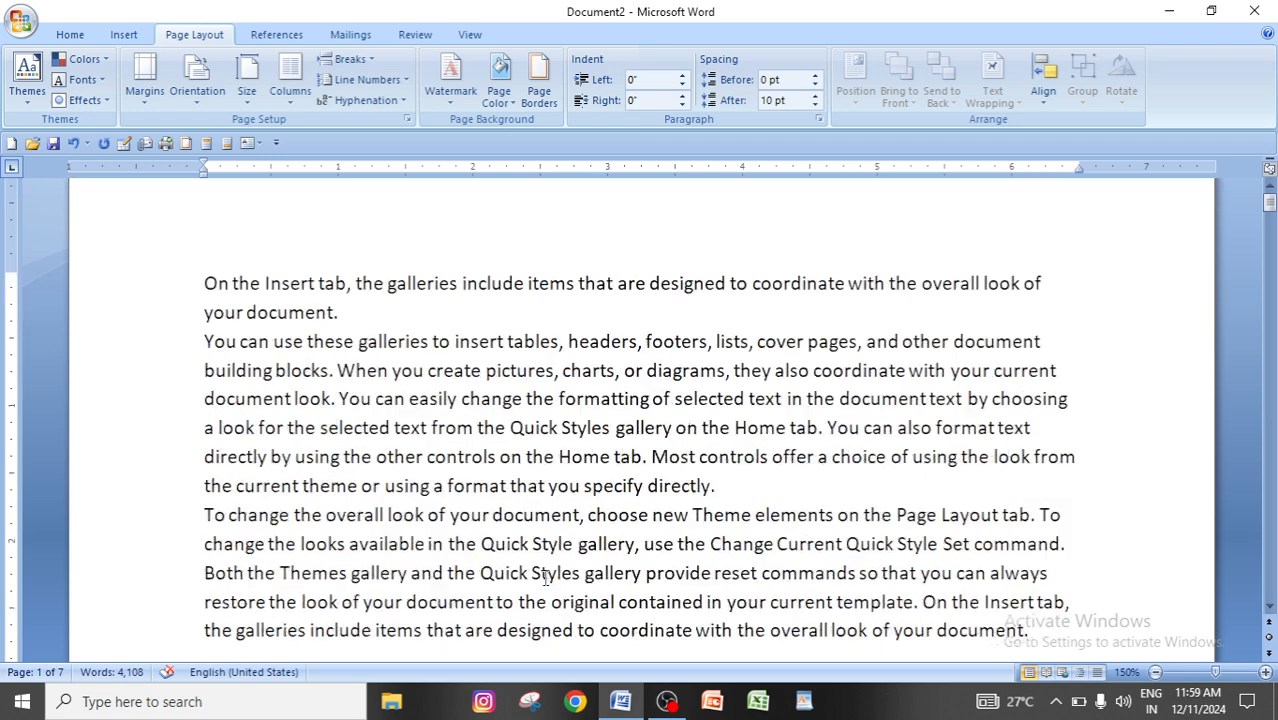
scroll(546, 578, "down", 7)
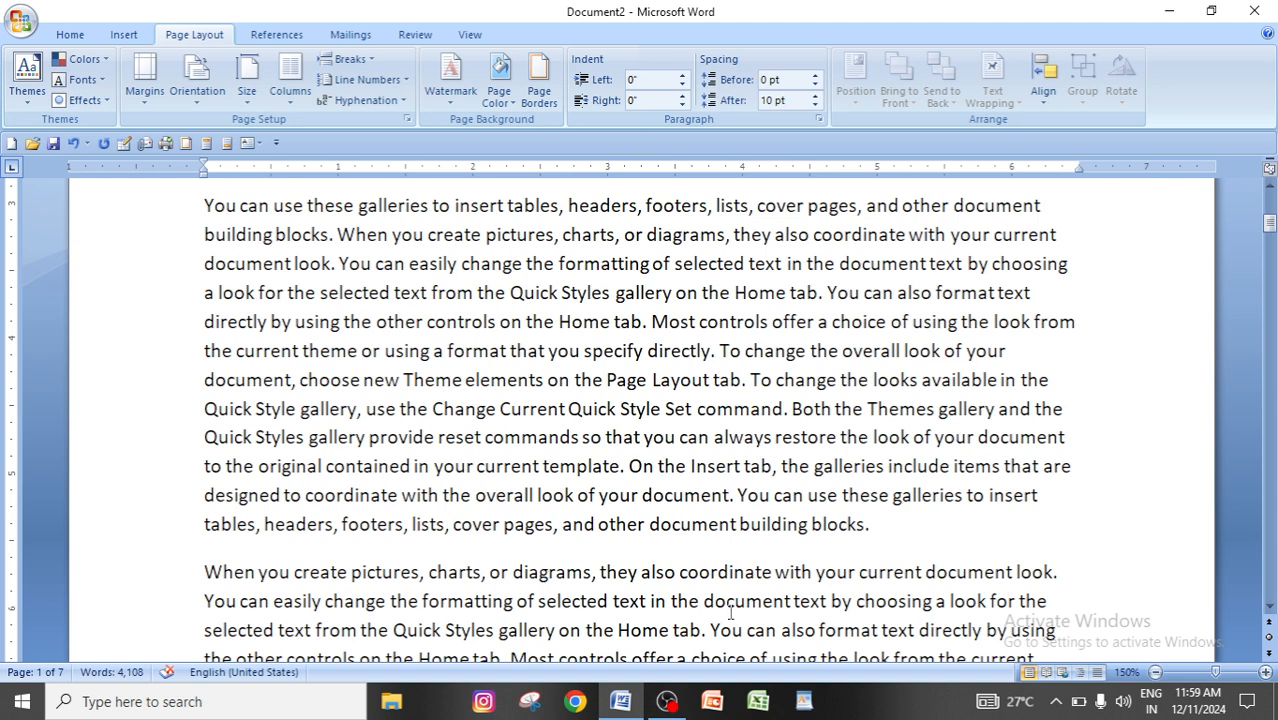
scroll(378, 549, "up", 1)
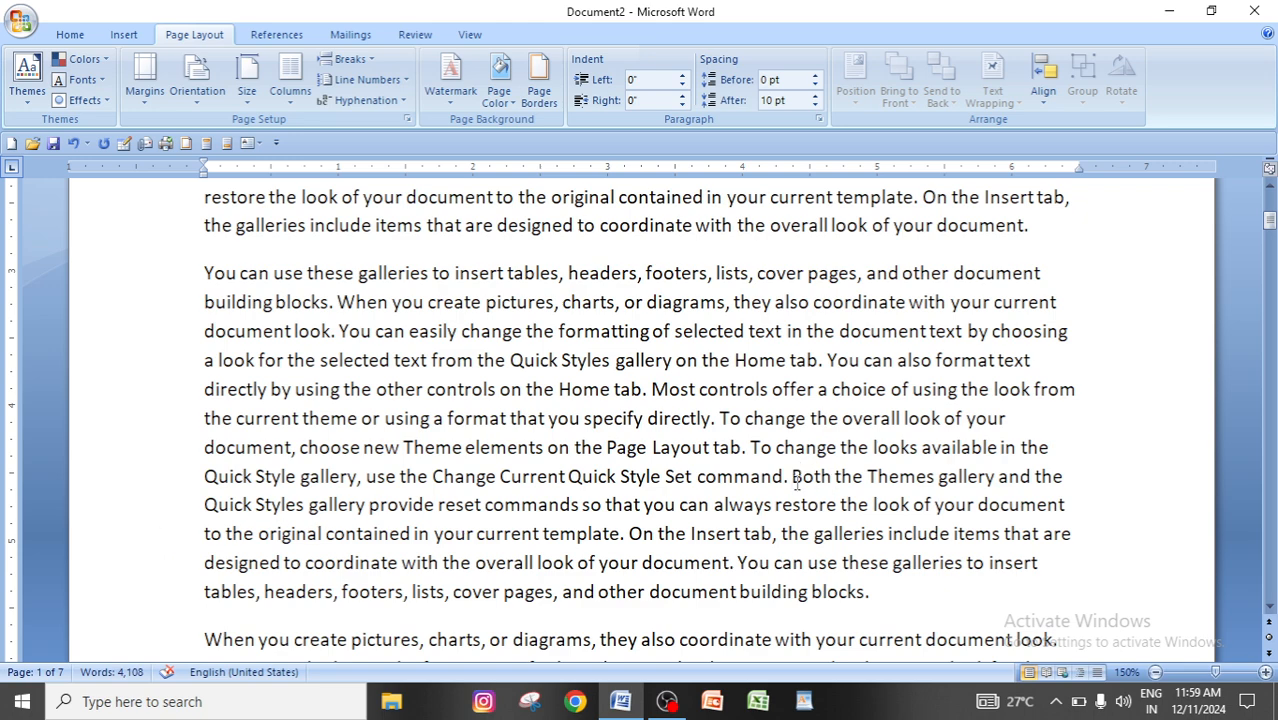
left_click(345, 59)
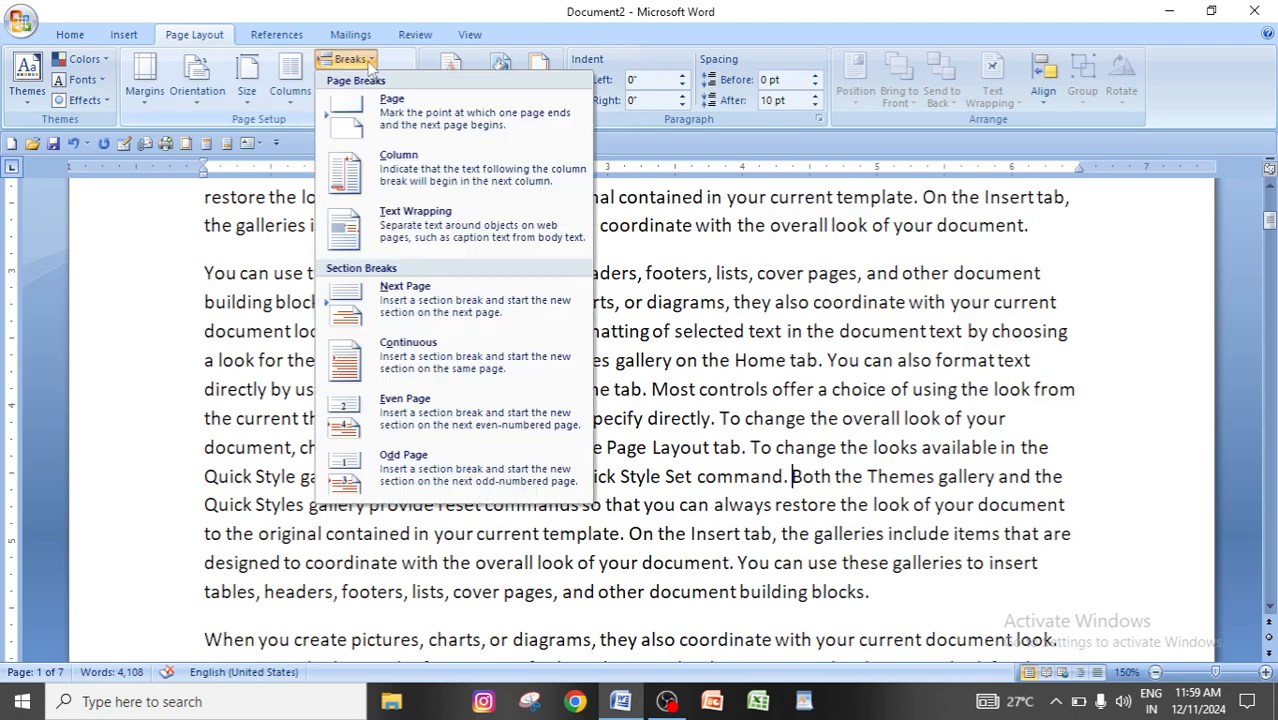
left_click(449, 229)
left_click(807, 485)
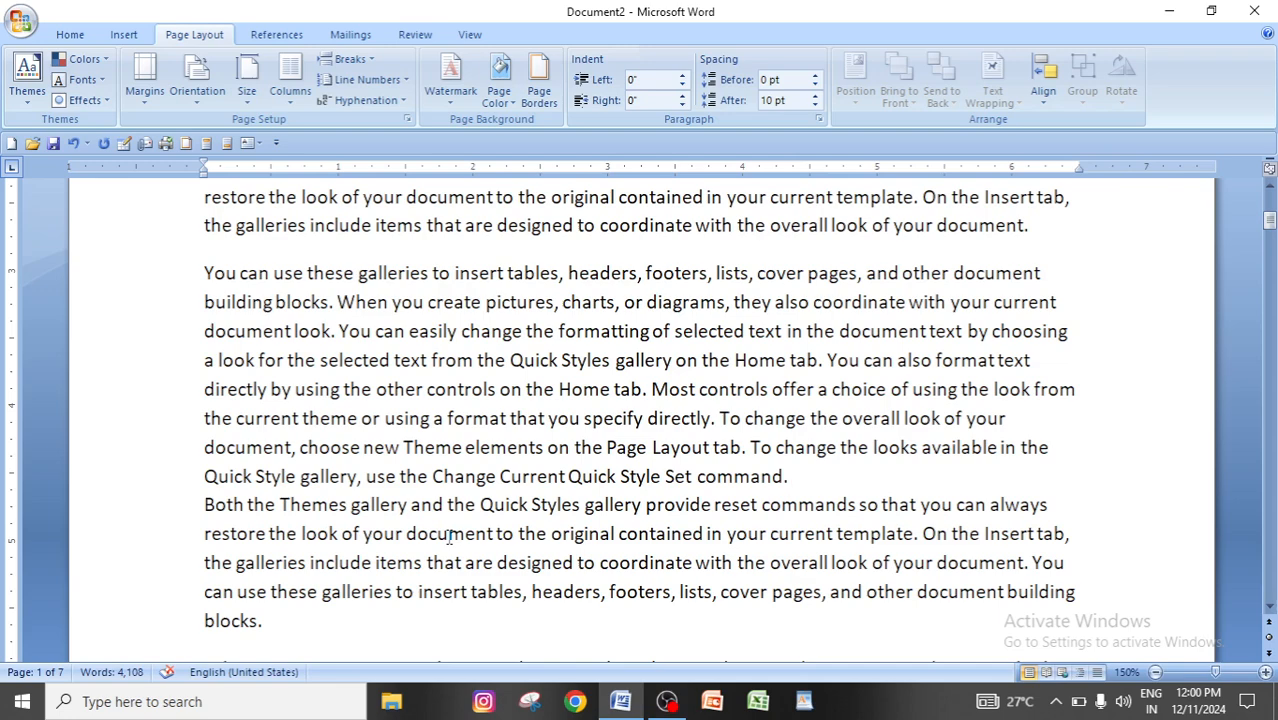
scroll(449, 537, "down", 2)
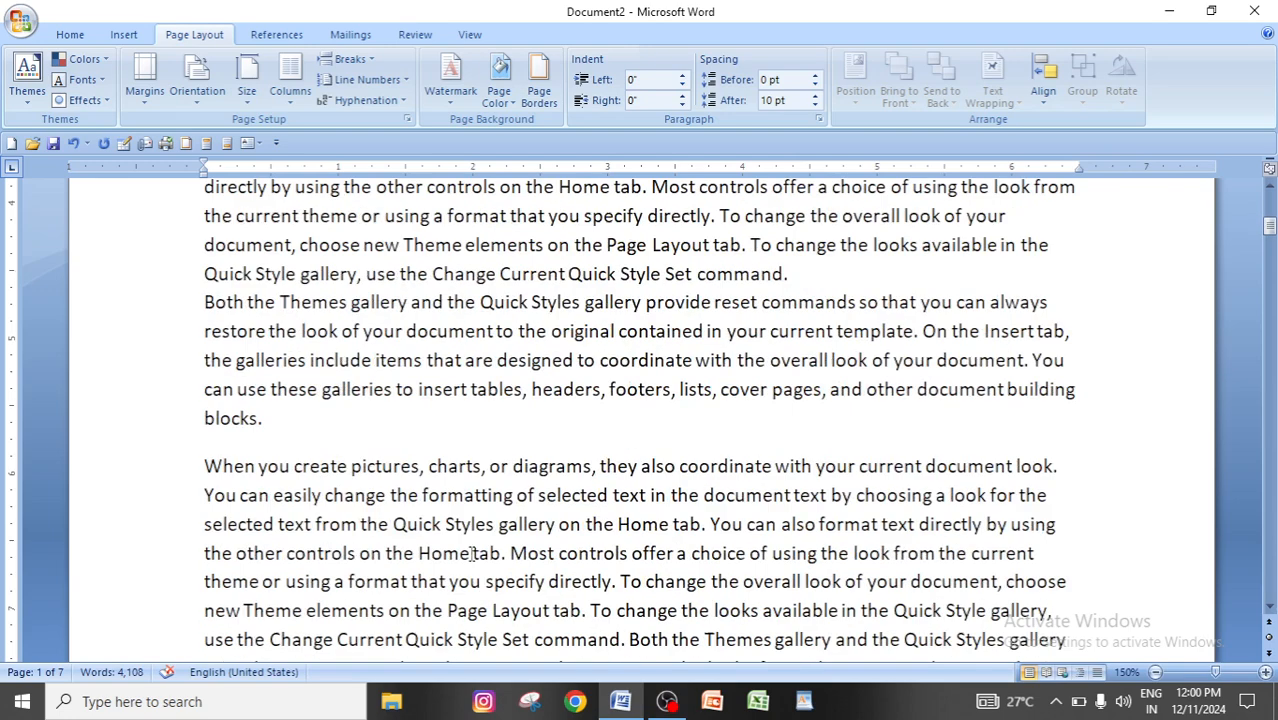
left_click(363, 64)
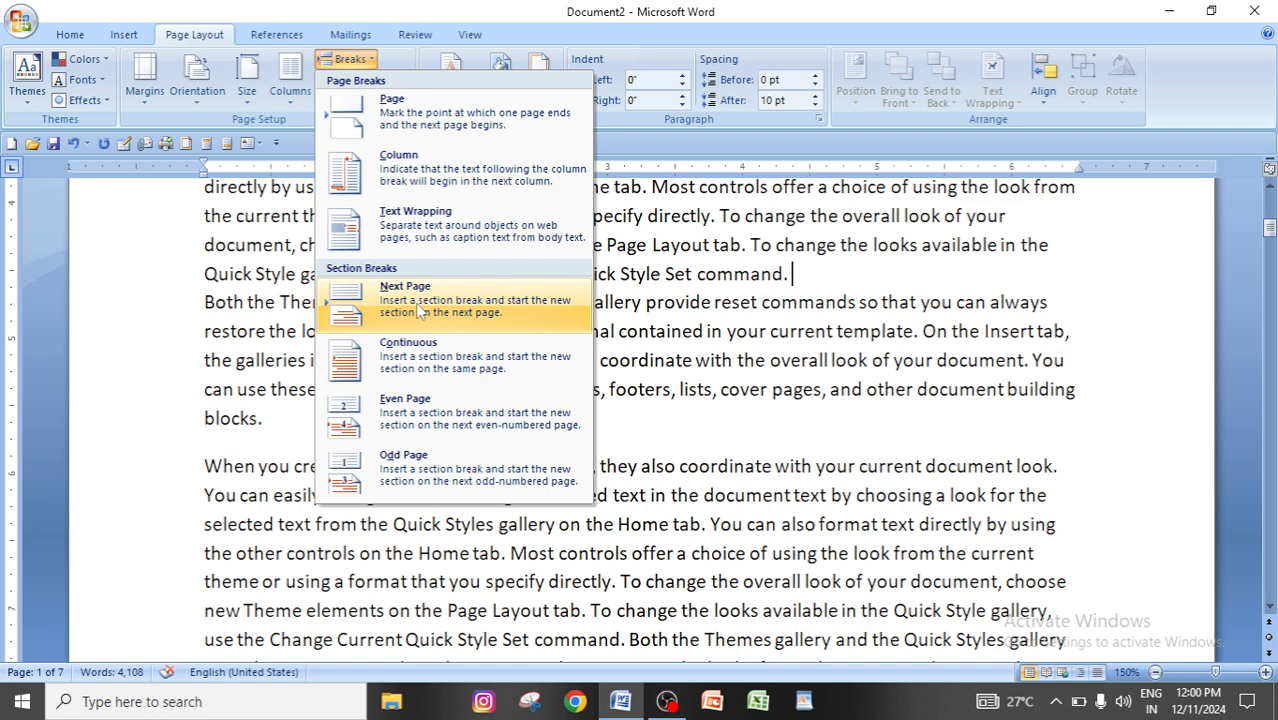
left_click(735, 367)
scroll(736, 365, "down", 3)
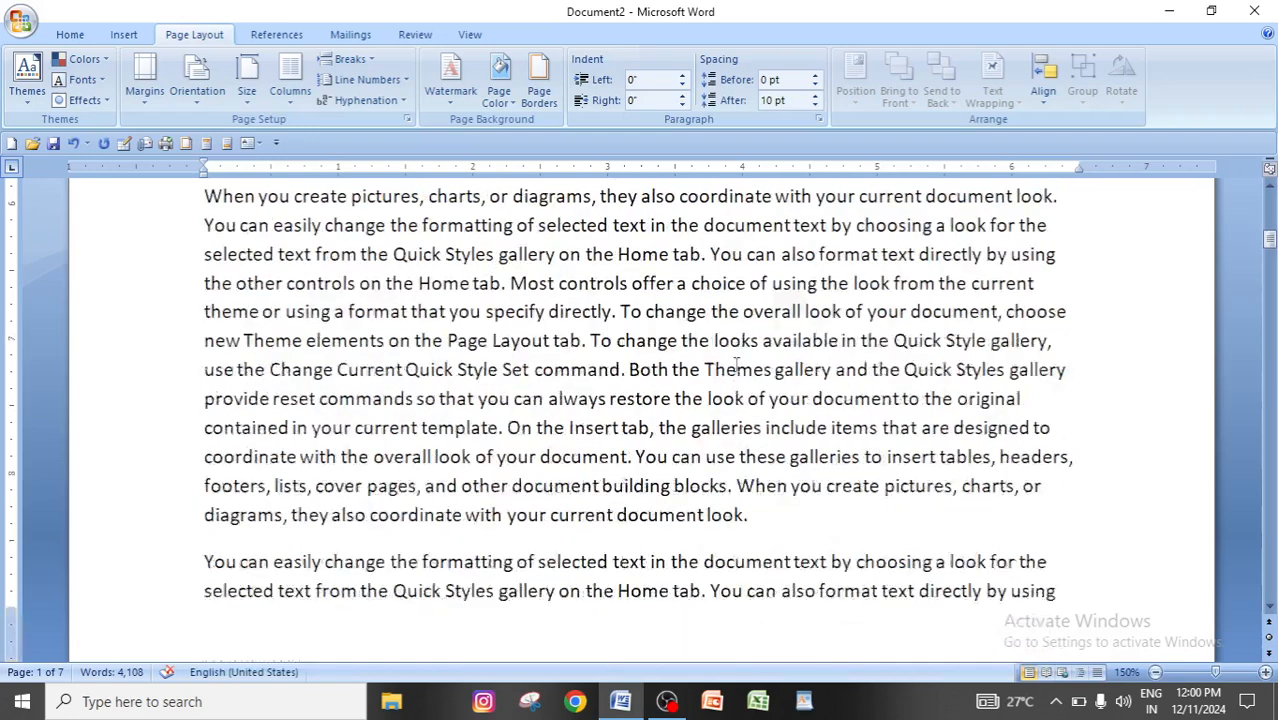
Insert a Next Page section break before the sentence "To change the overall look" in the first paragraph.
scroll(736, 365, "down", 3)
scroll(736, 365, "up", 2)
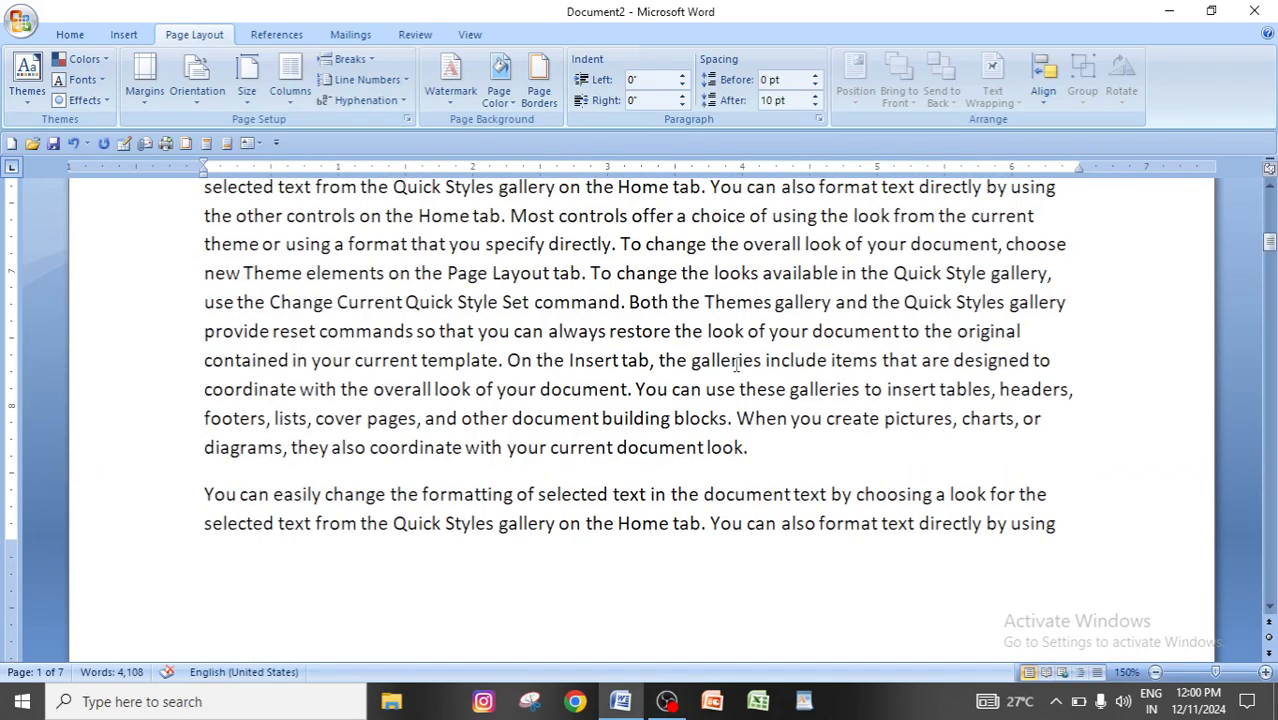
scroll(706, 380, "up", 2)
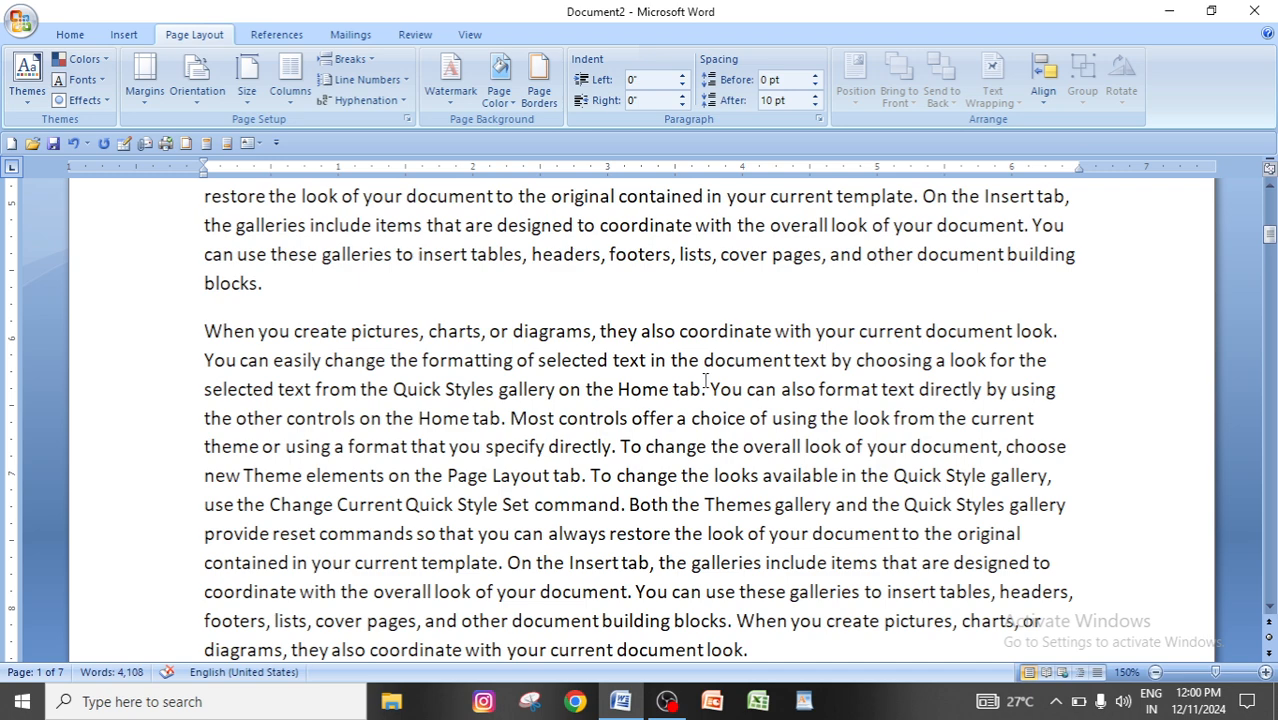
scroll(606, 404, "up", 8)
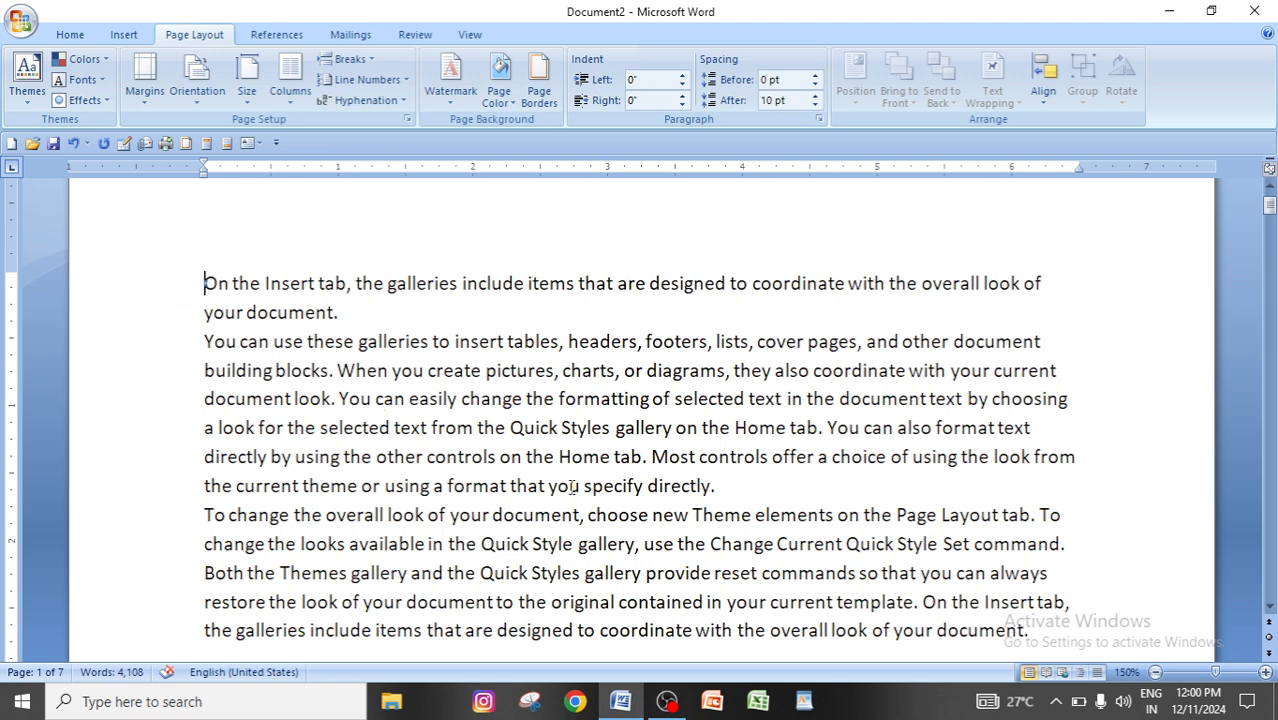
left_click(735, 488)
left_click(350, 60)
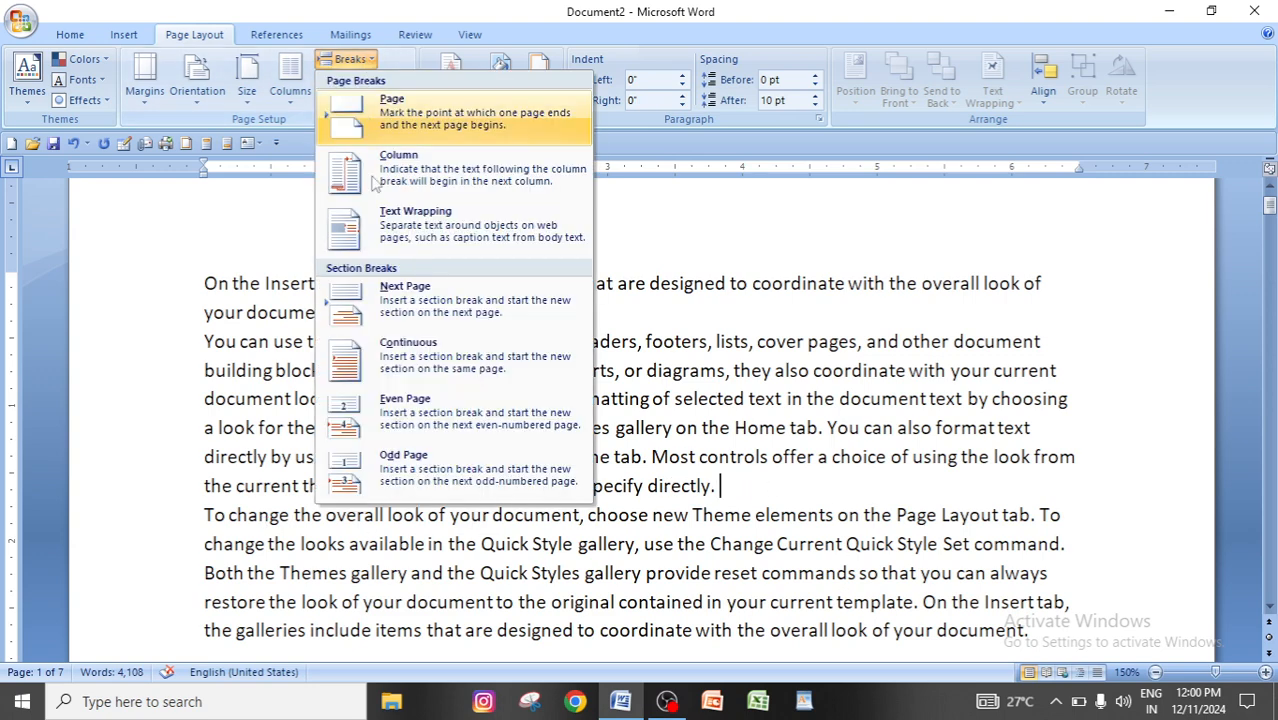
left_click(443, 303)
scroll(493, 425, "up", 5)
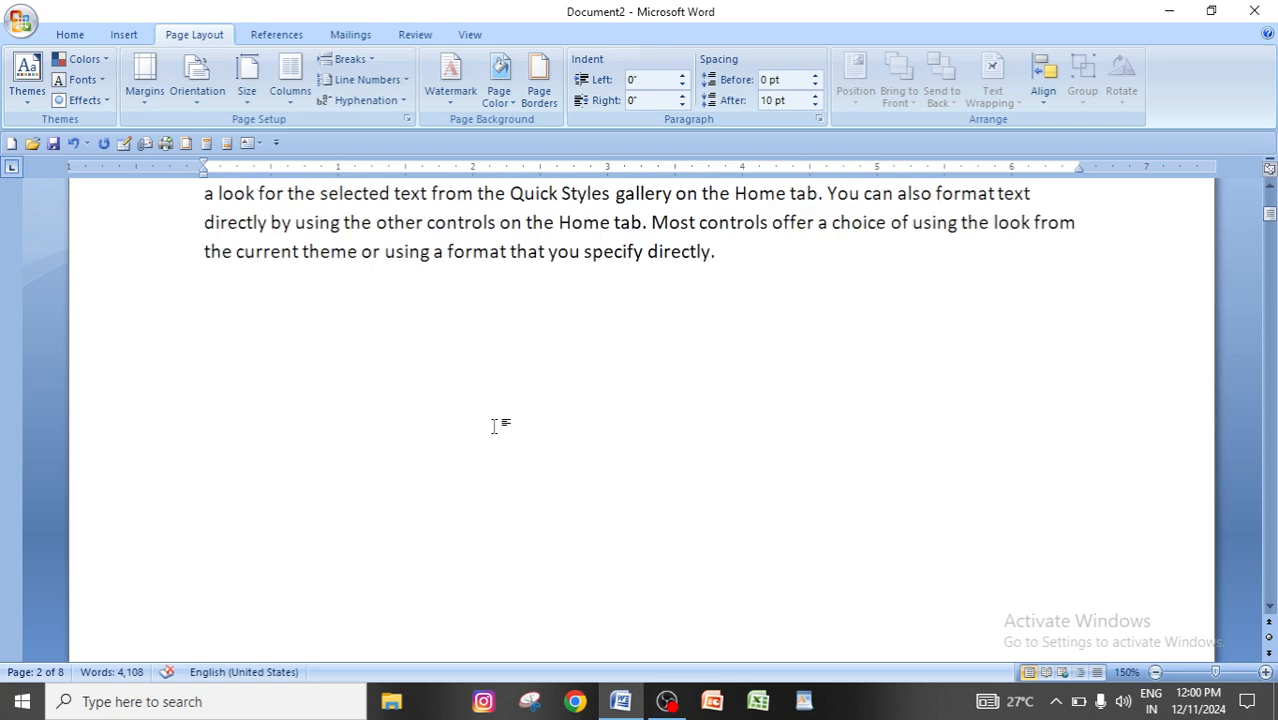
scroll(493, 425, "up", 2)
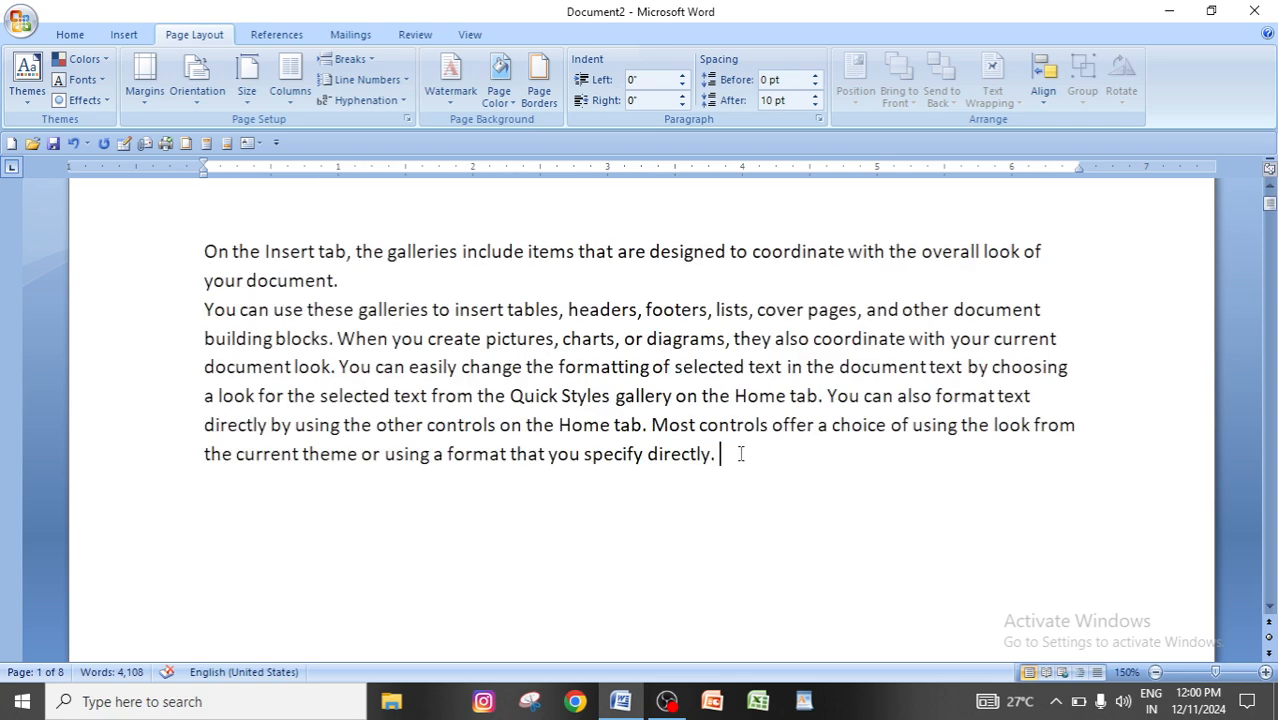
scroll(739, 454, "down", 5)
scroll(733, 465, "down", 3)
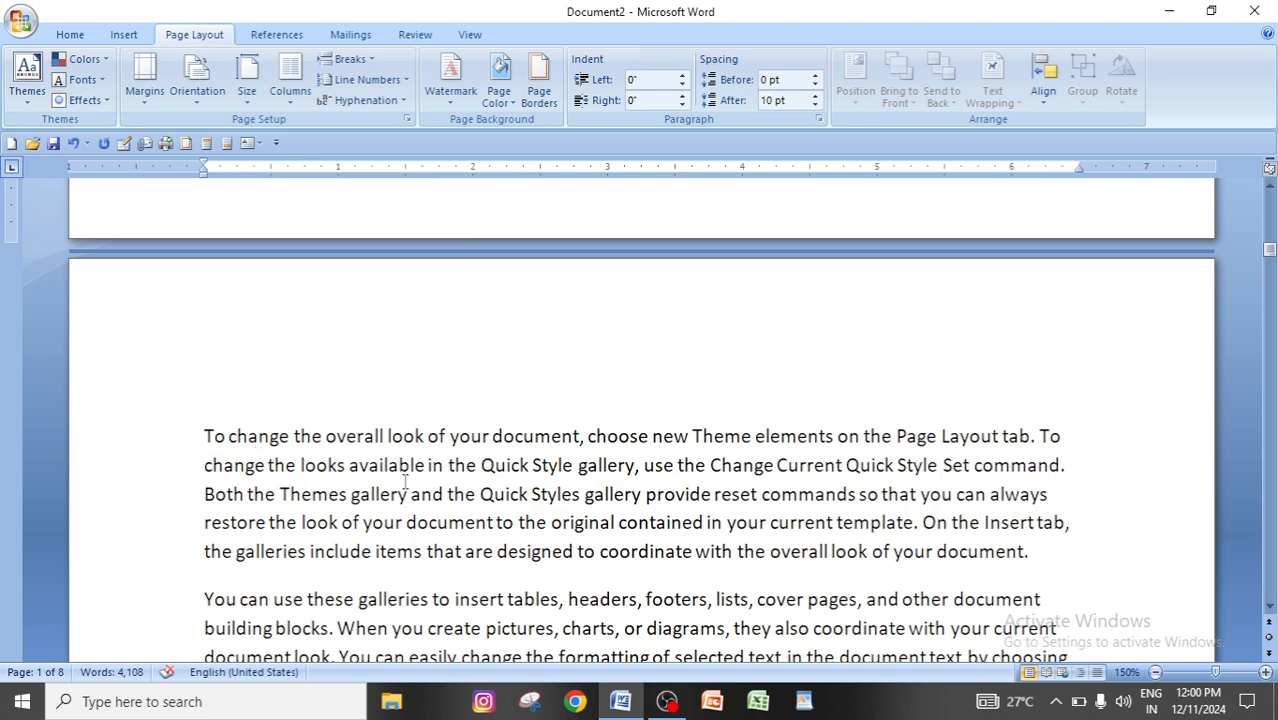
Insert a Next Page section break at the end of page 2's first paragraph, before "You can use these galleries".
scroll(335, 488, "down", 2)
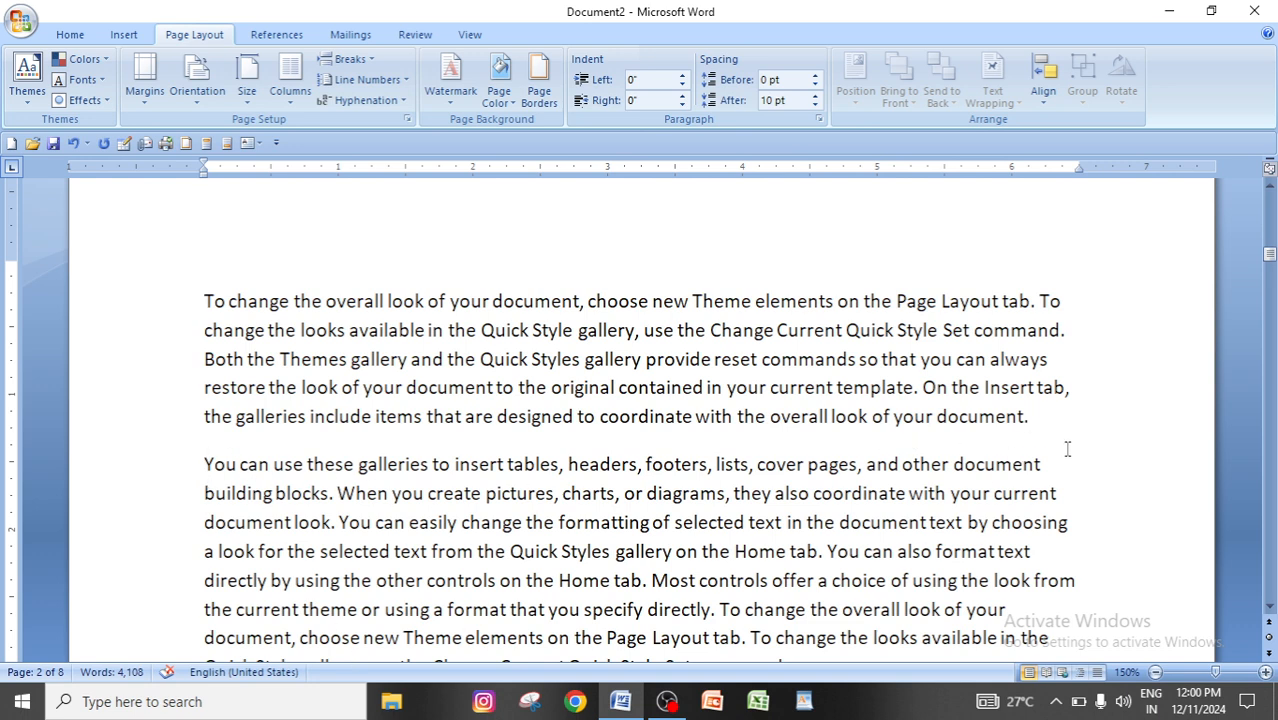
left_click(355, 59)
left_click(425, 305)
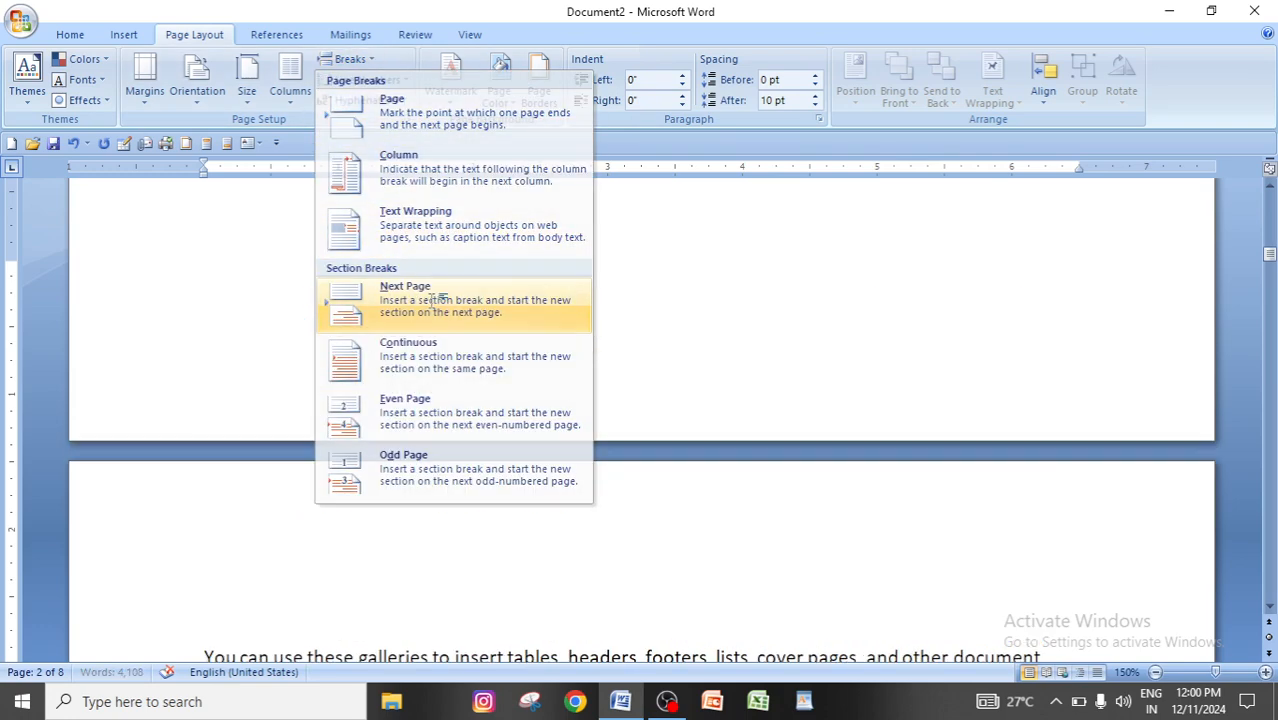
scroll(322, 420, "up", 5)
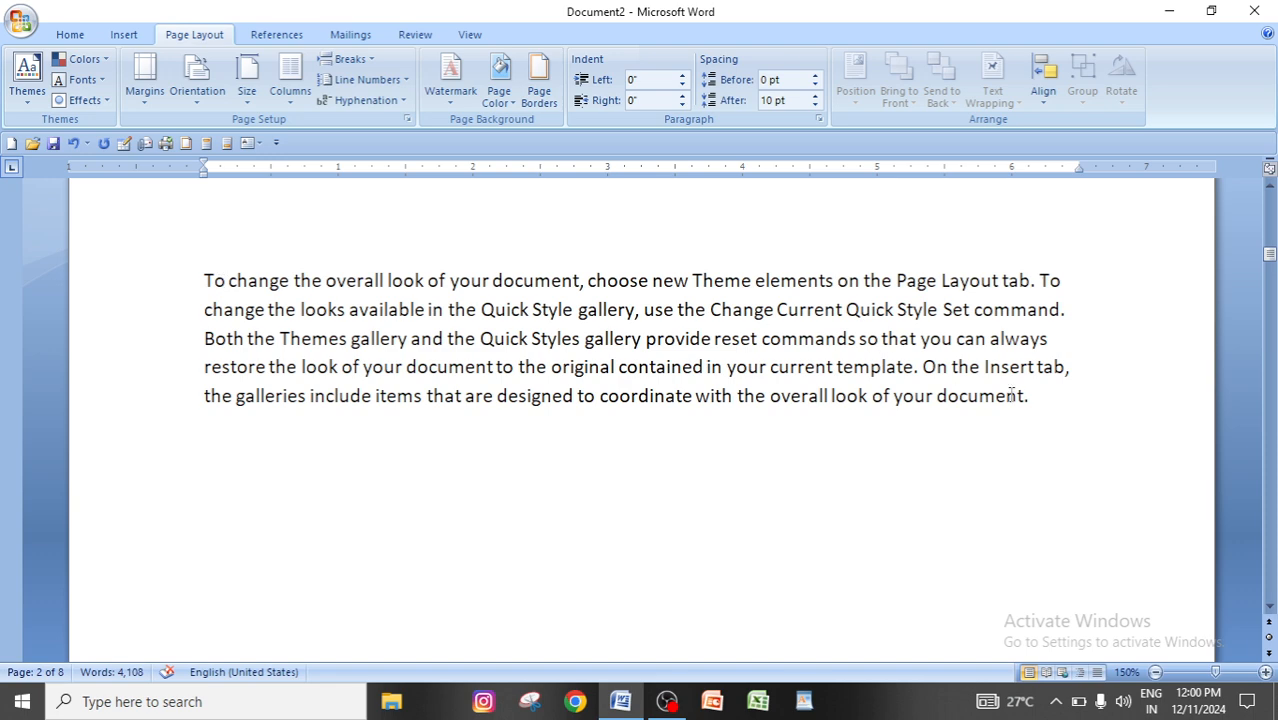
scroll(801, 456, "down", 6)
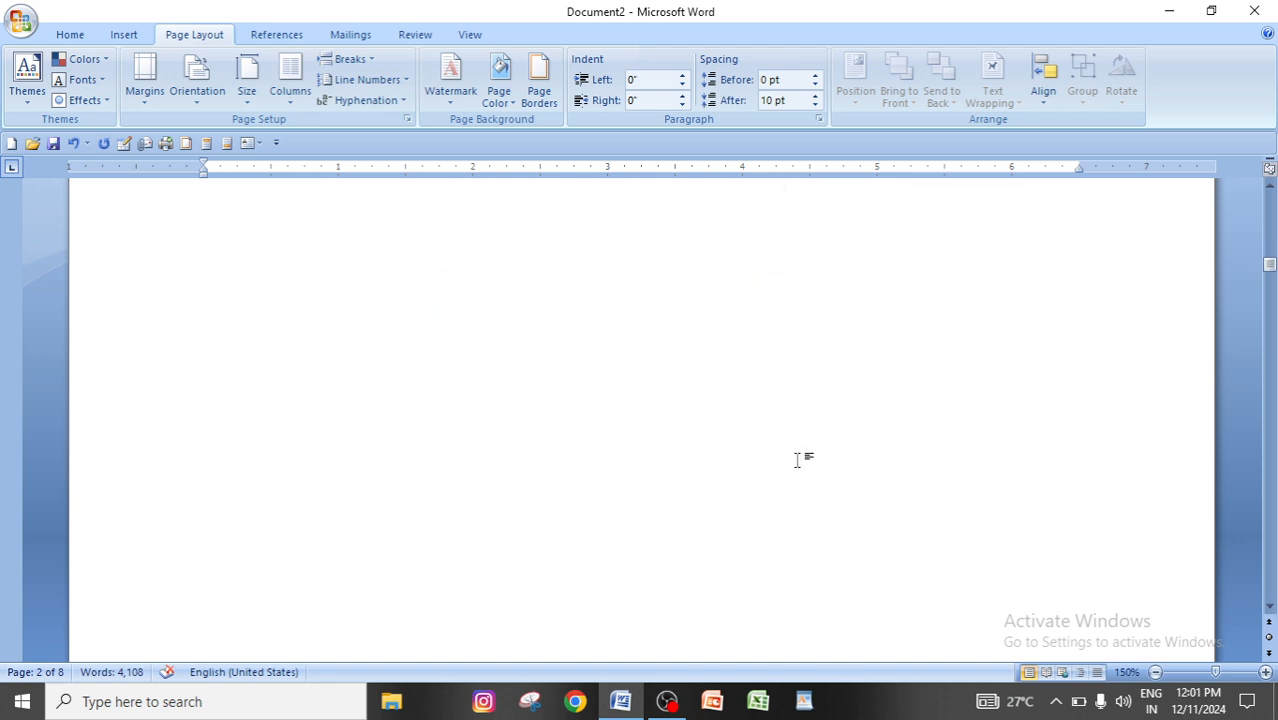
scroll(383, 443, "down", 4)
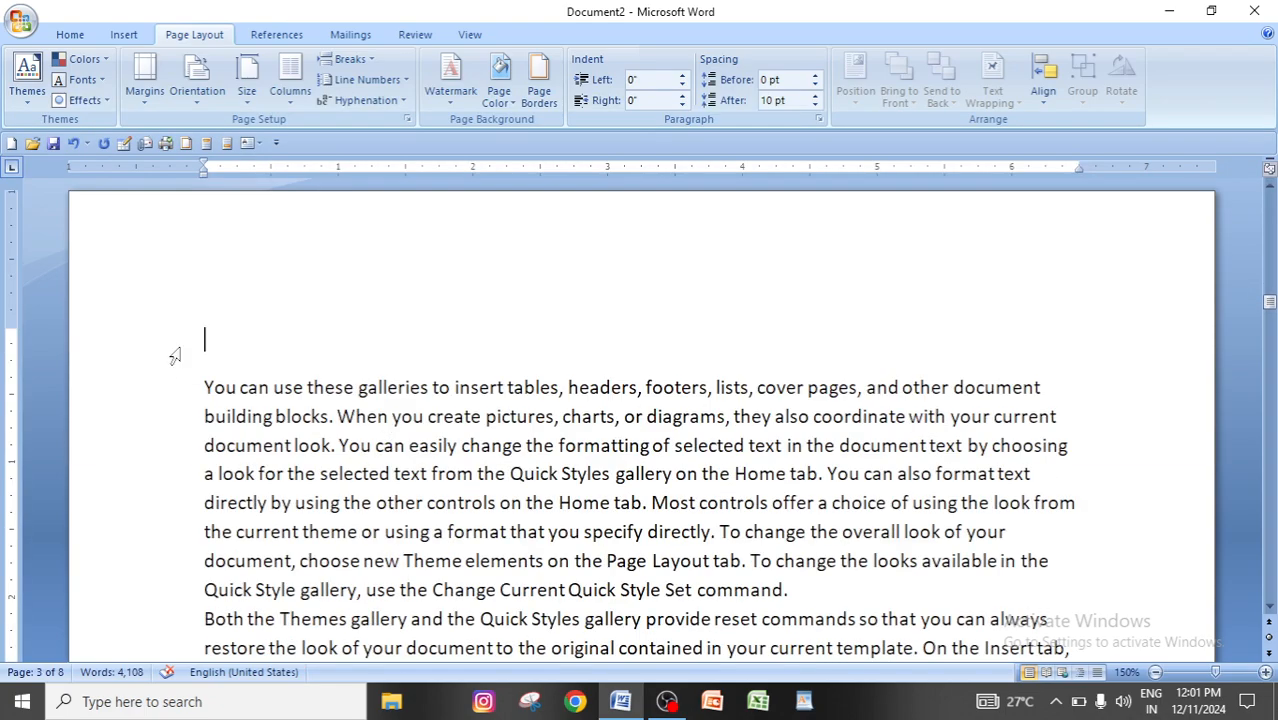
Insert a Next Page section break on page 4, after the paragraph ending "controls on the Home tab".
scroll(450, 440, "down", 6)
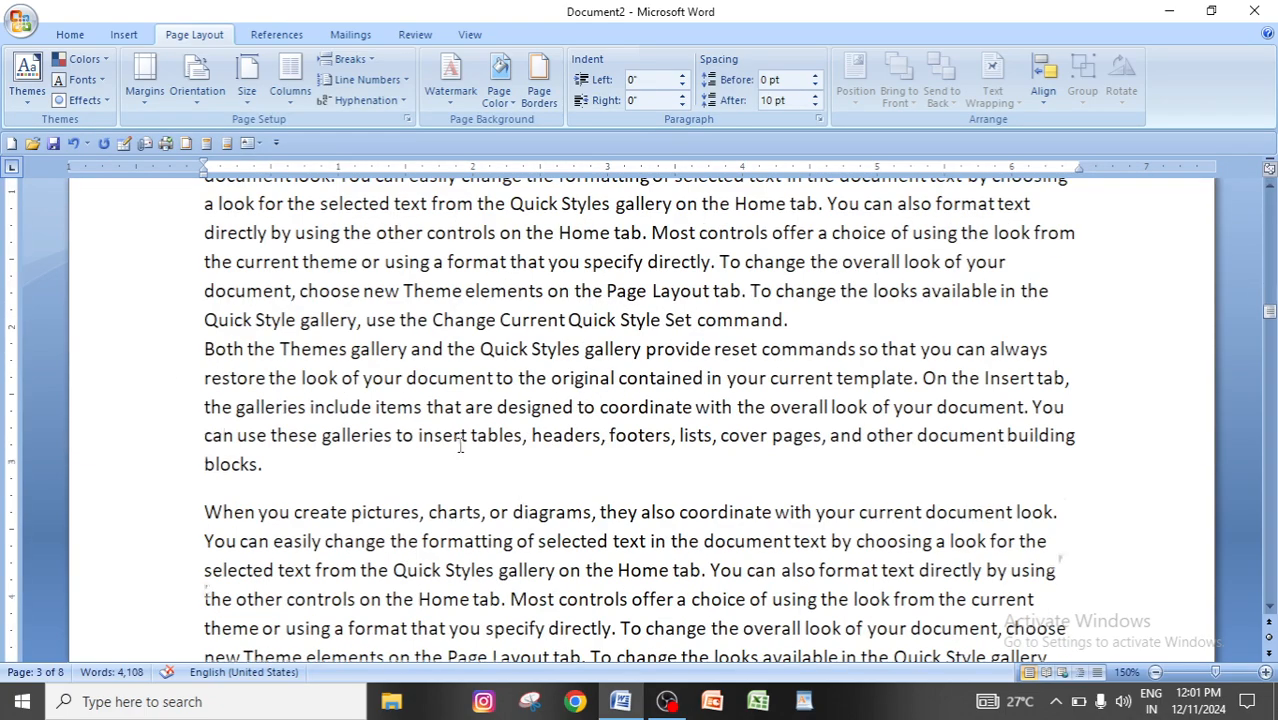
scroll(461, 447, "down", 10)
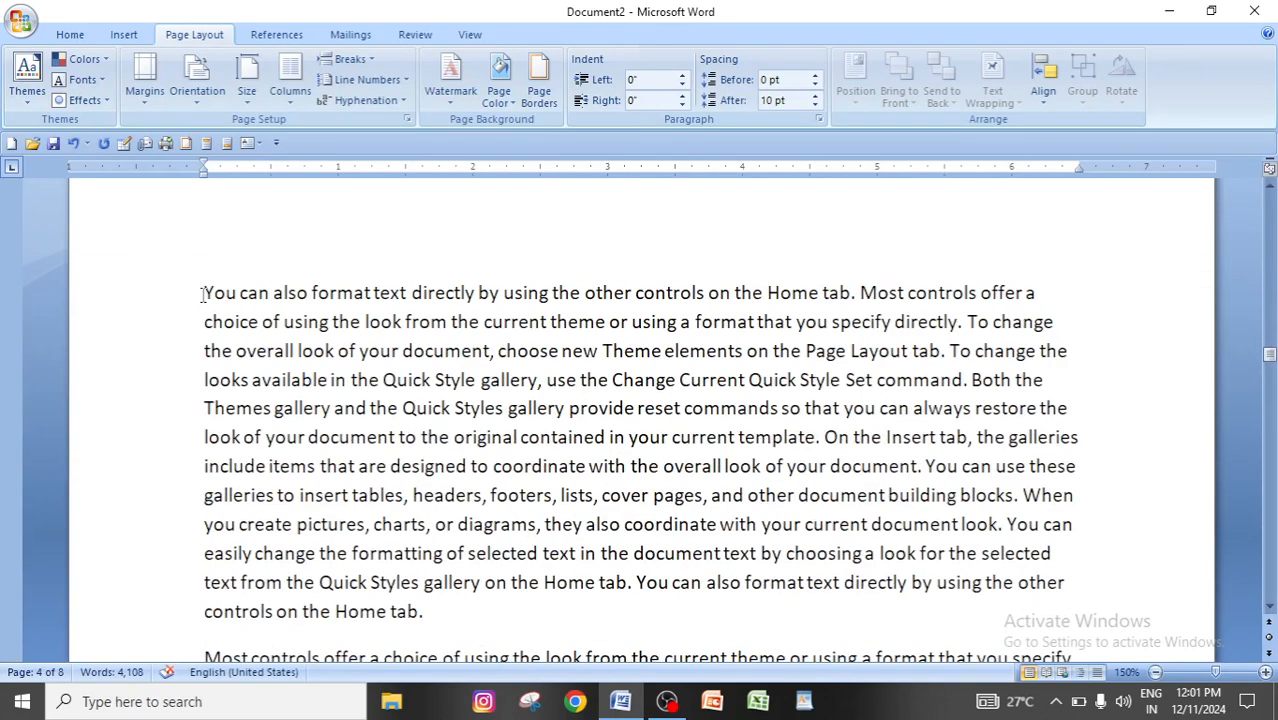
left_click(202, 295)
scroll(439, 611, "down", 4)
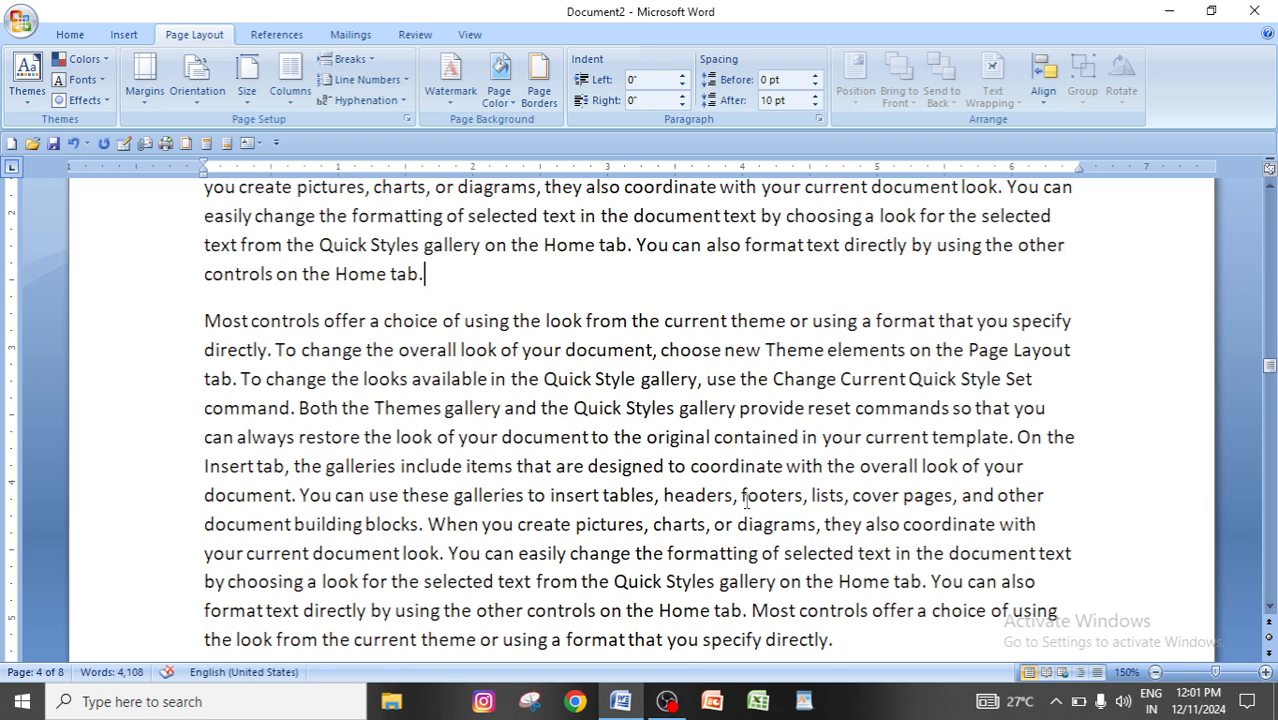
left_click(350, 59)
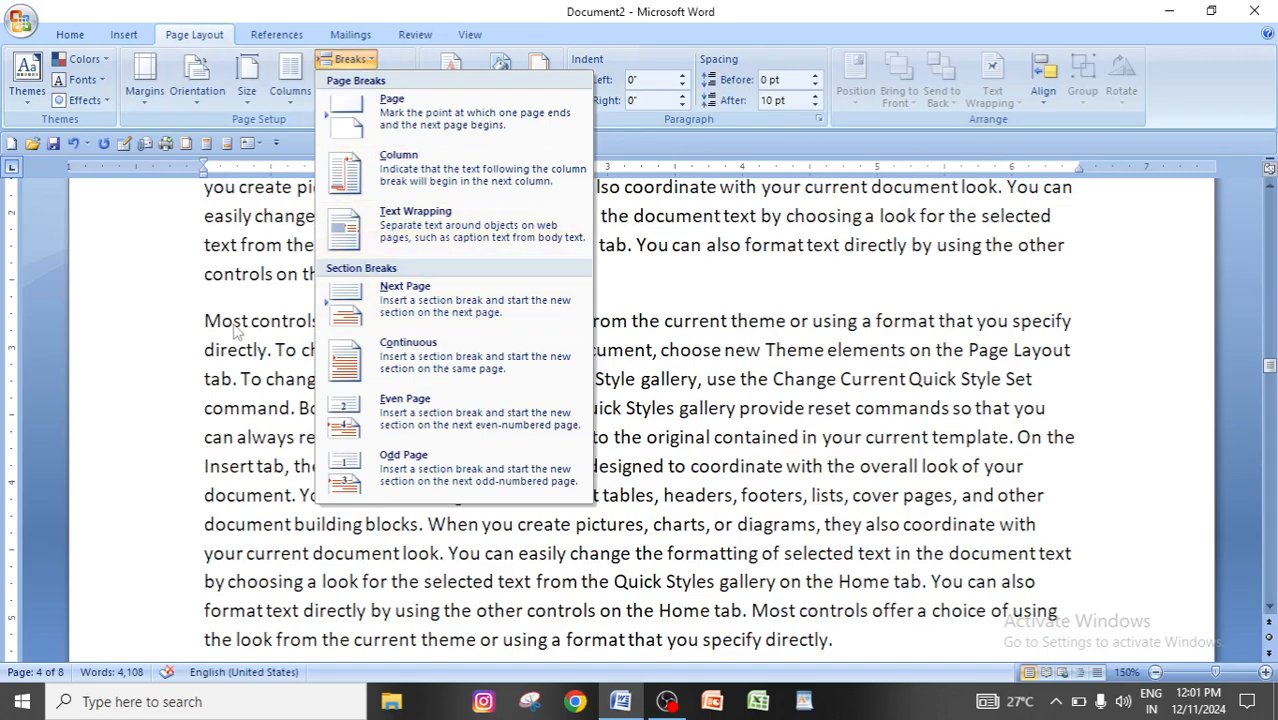
left_click(405, 290)
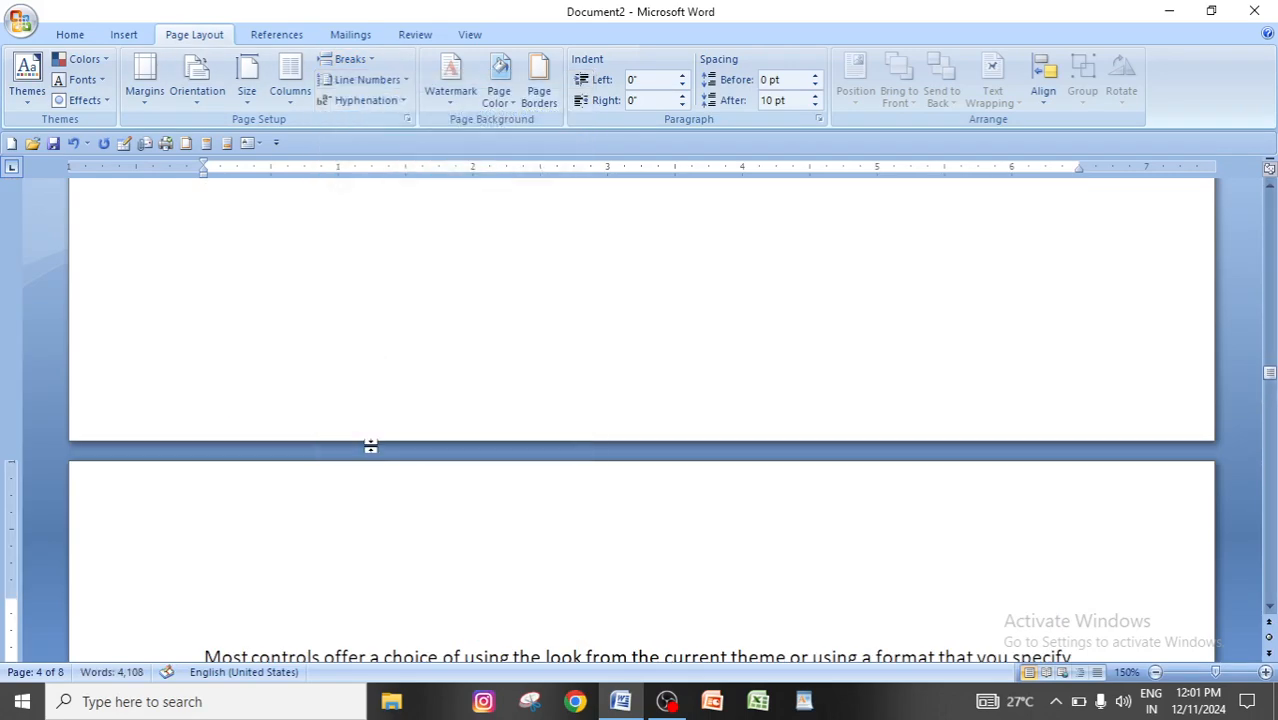
scroll(370, 442, "up", 5)
scroll(290, 450, "up", 3)
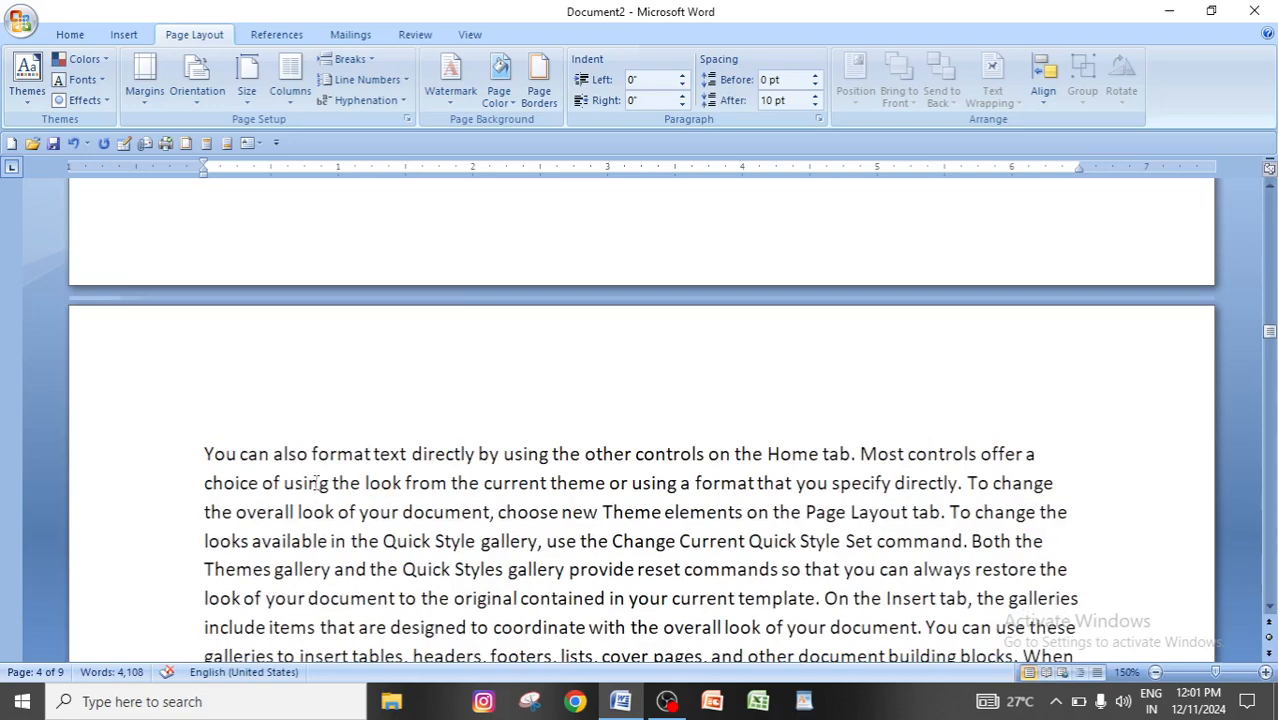
scroll(397, 648, "down", 5)
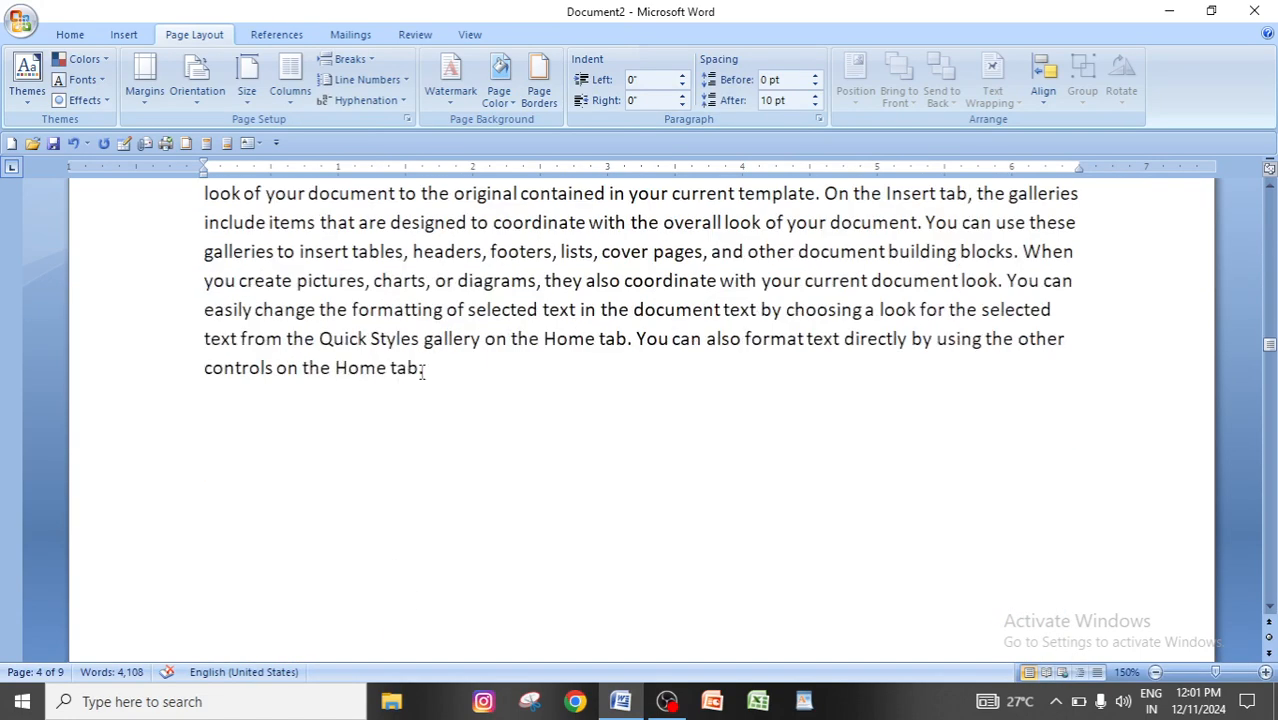
scroll(473, 421, "up", 5)
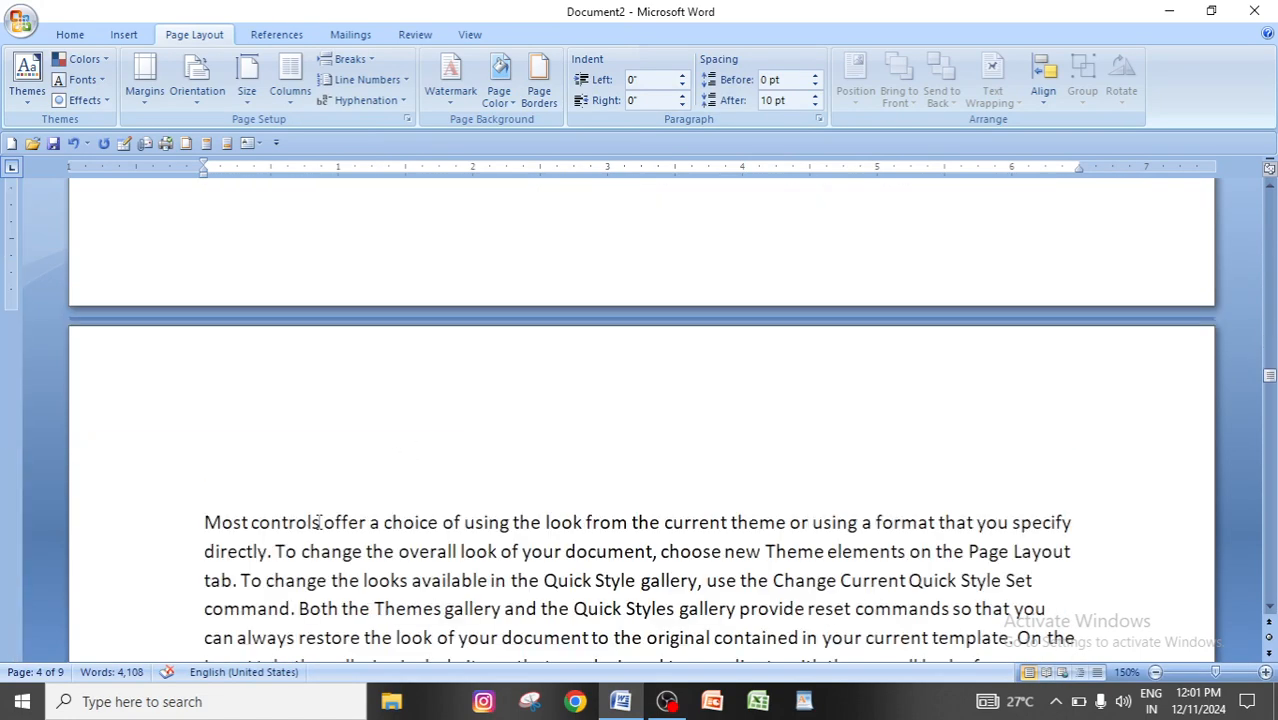
Examine the available page and section break types and compare them with the standalone Page Break command.
left_click(349, 59)
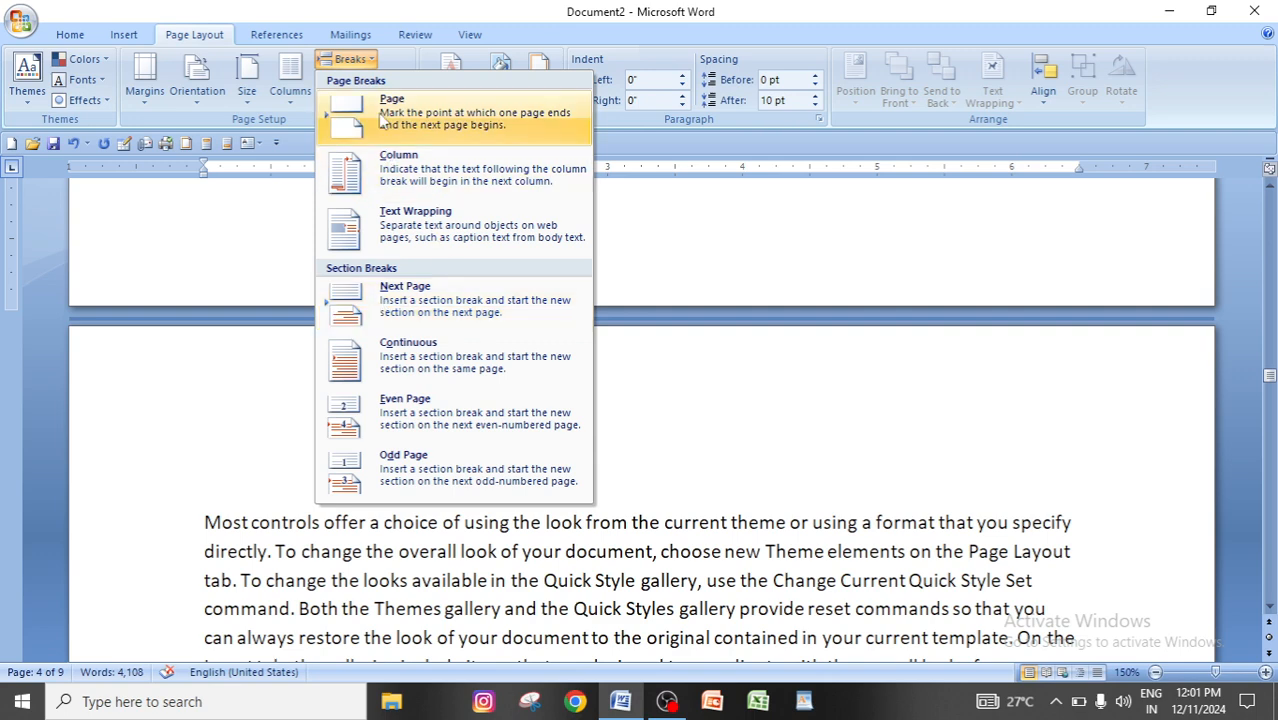
left_click(124, 35)
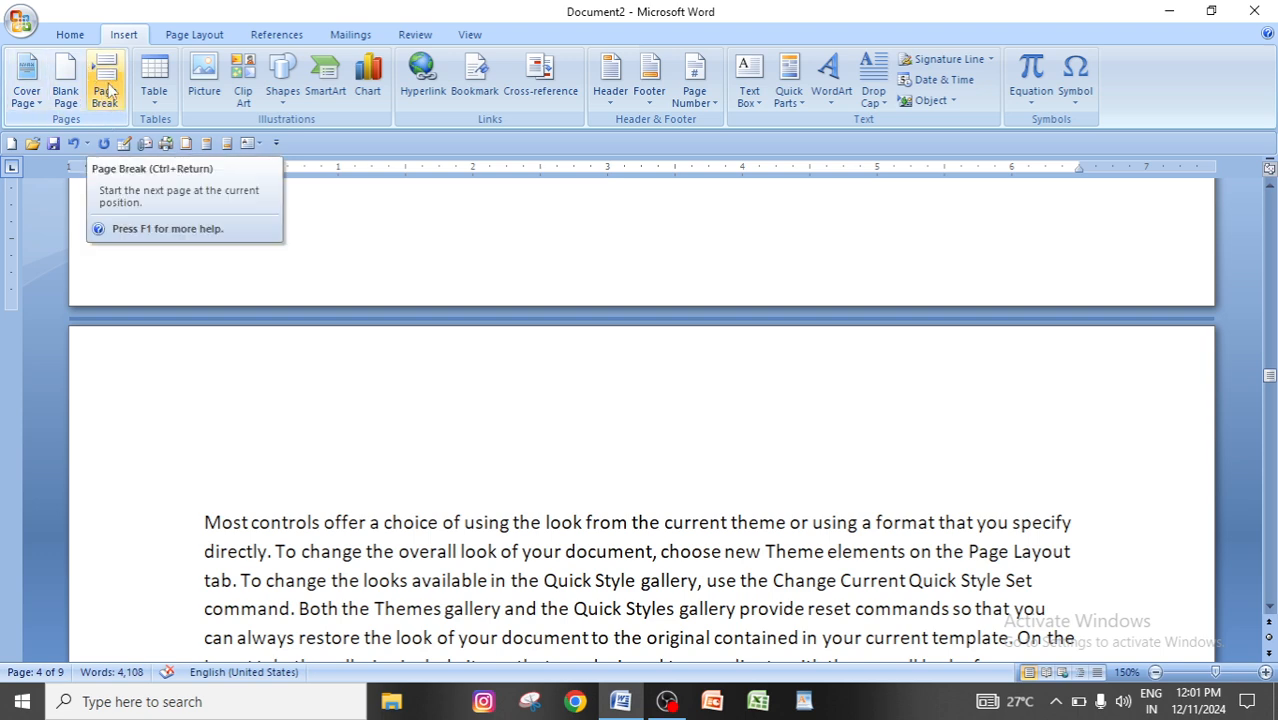
left_click(192, 36)
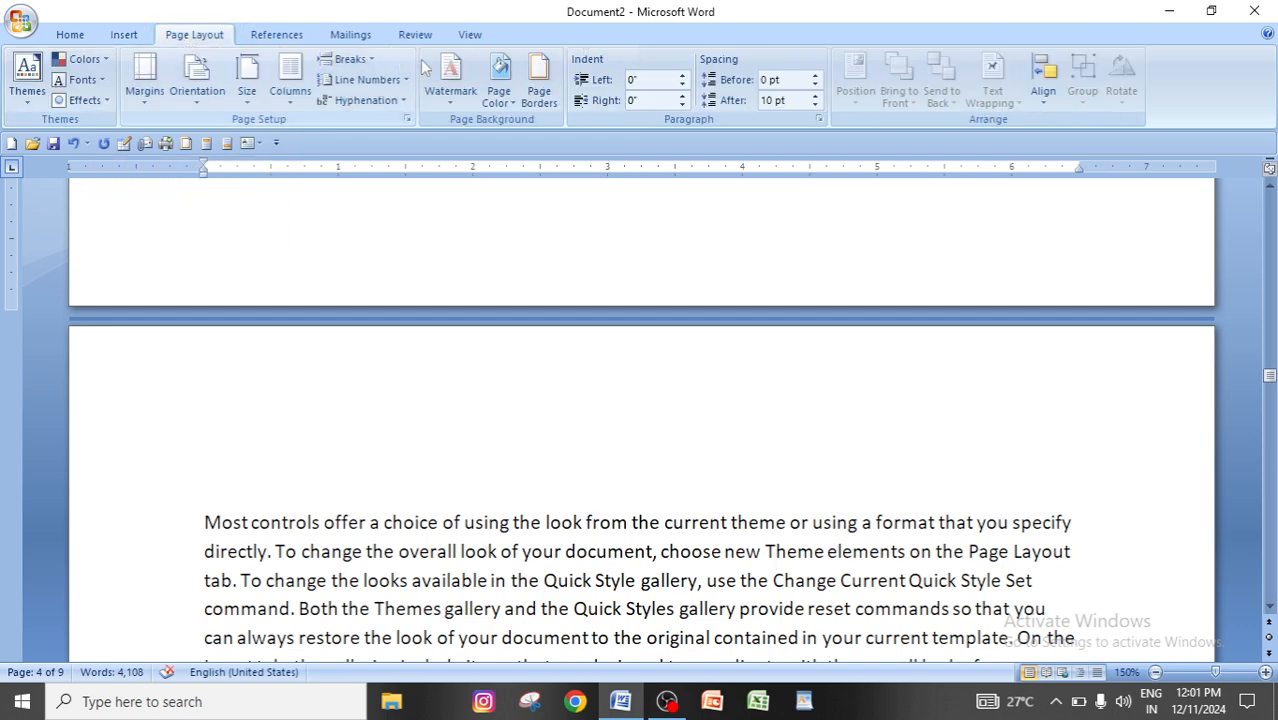
left_click(350, 59)
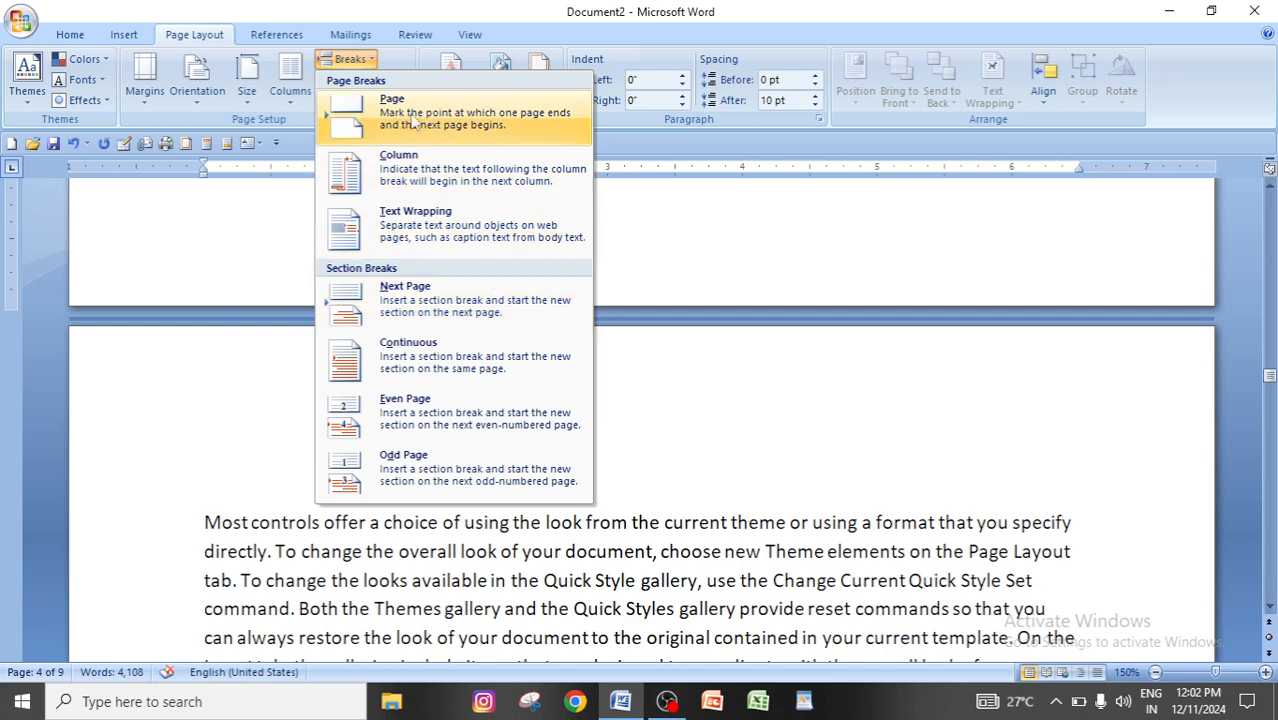
left_click(218, 188)
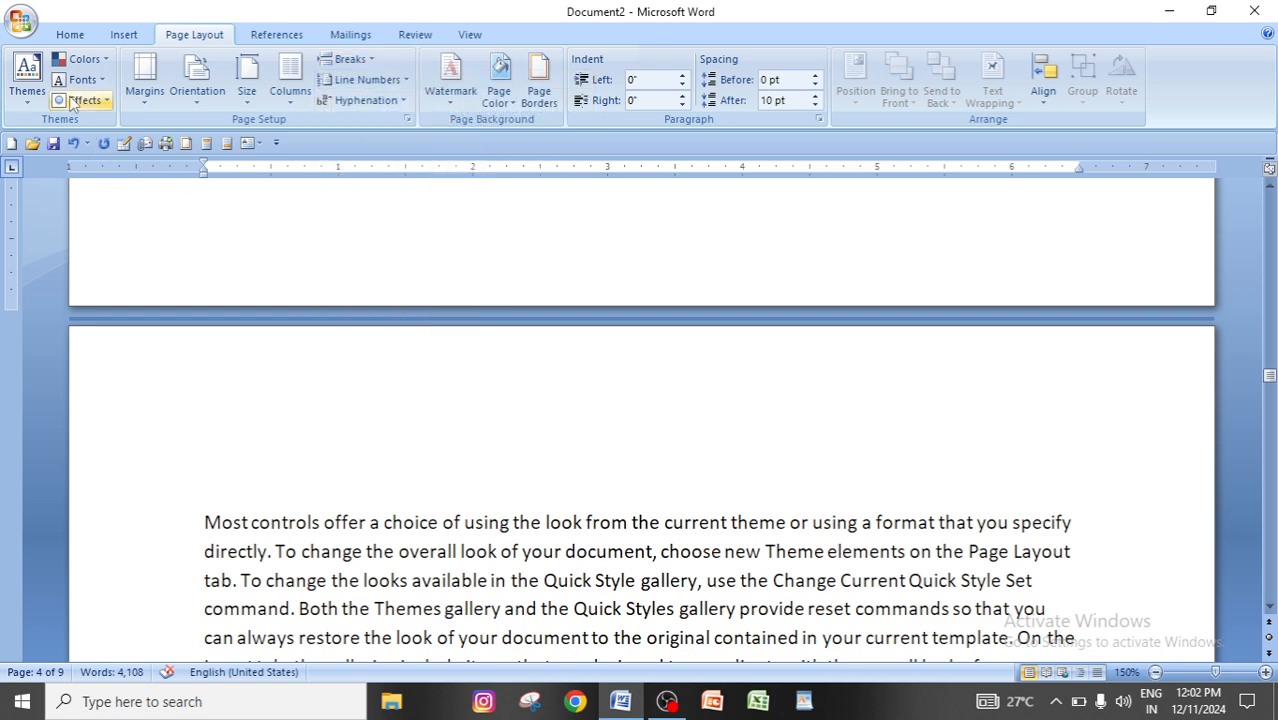
left_click(122, 35)
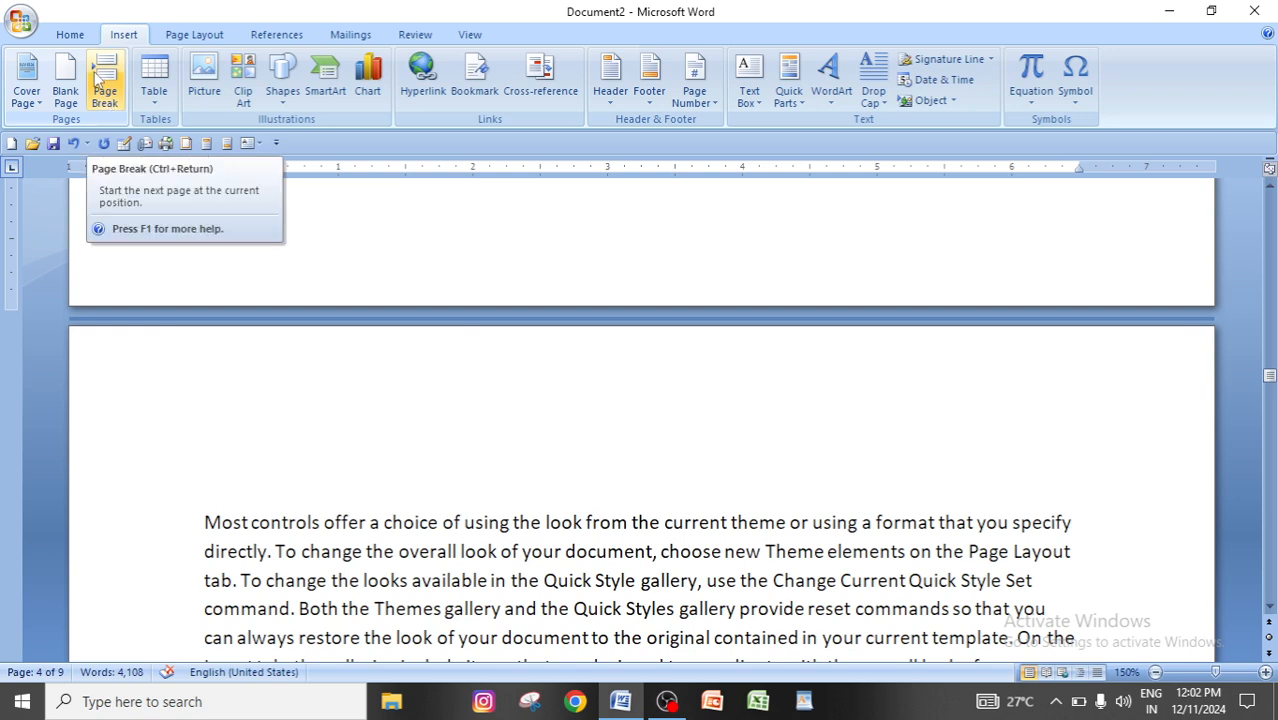
left_click(194, 35)
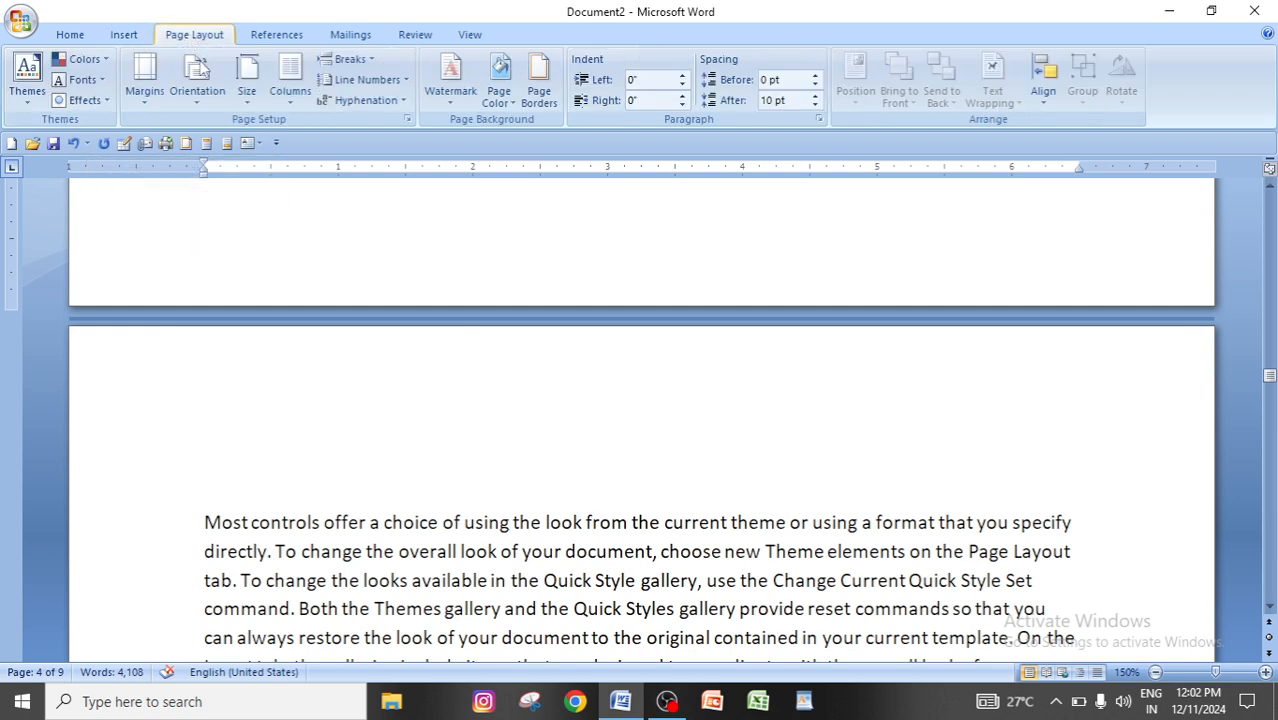
left_click(355, 60)
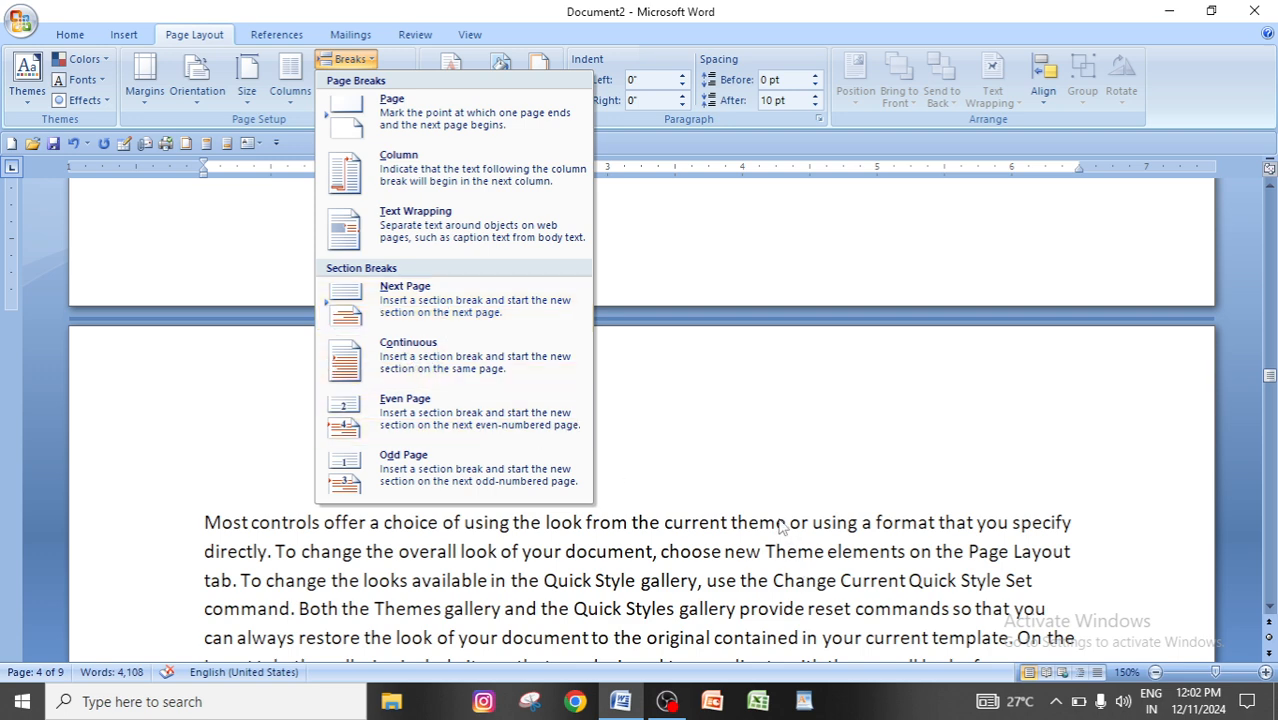
left_click(708, 553)
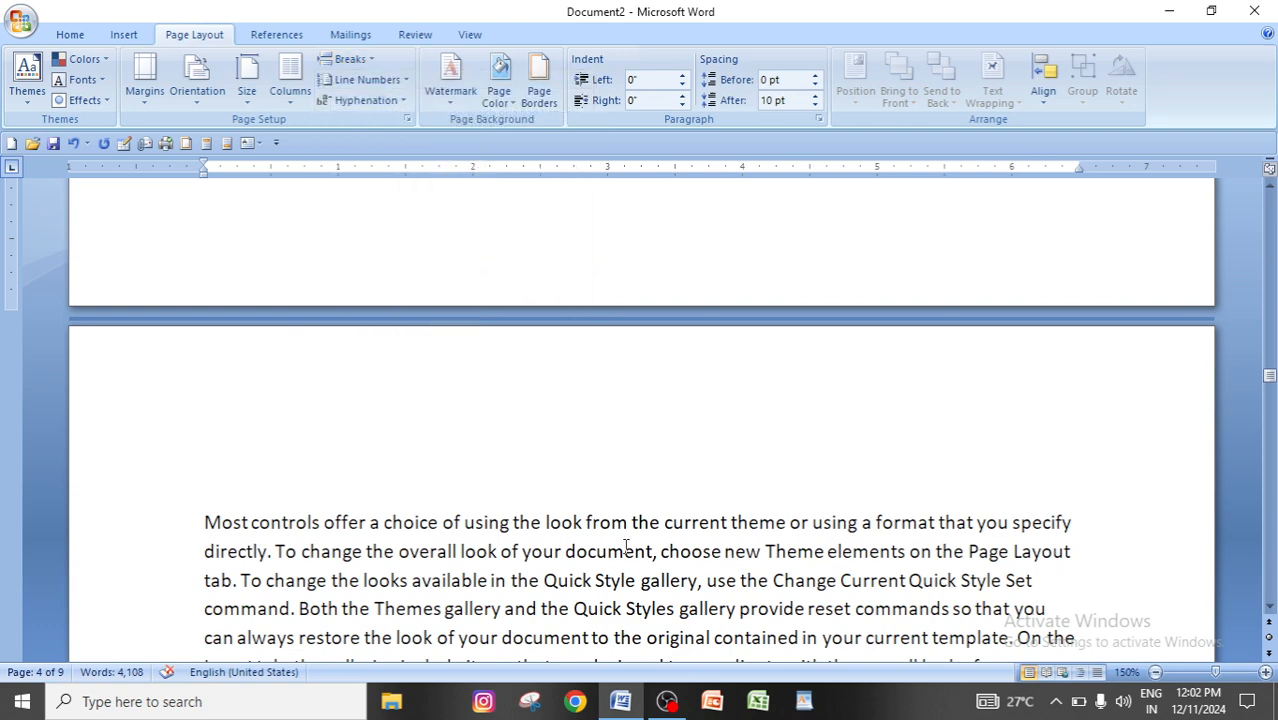
Undo the edits back to the three-column sample text and delete the document's entire content.
scroll(650, 550, "up", 5)
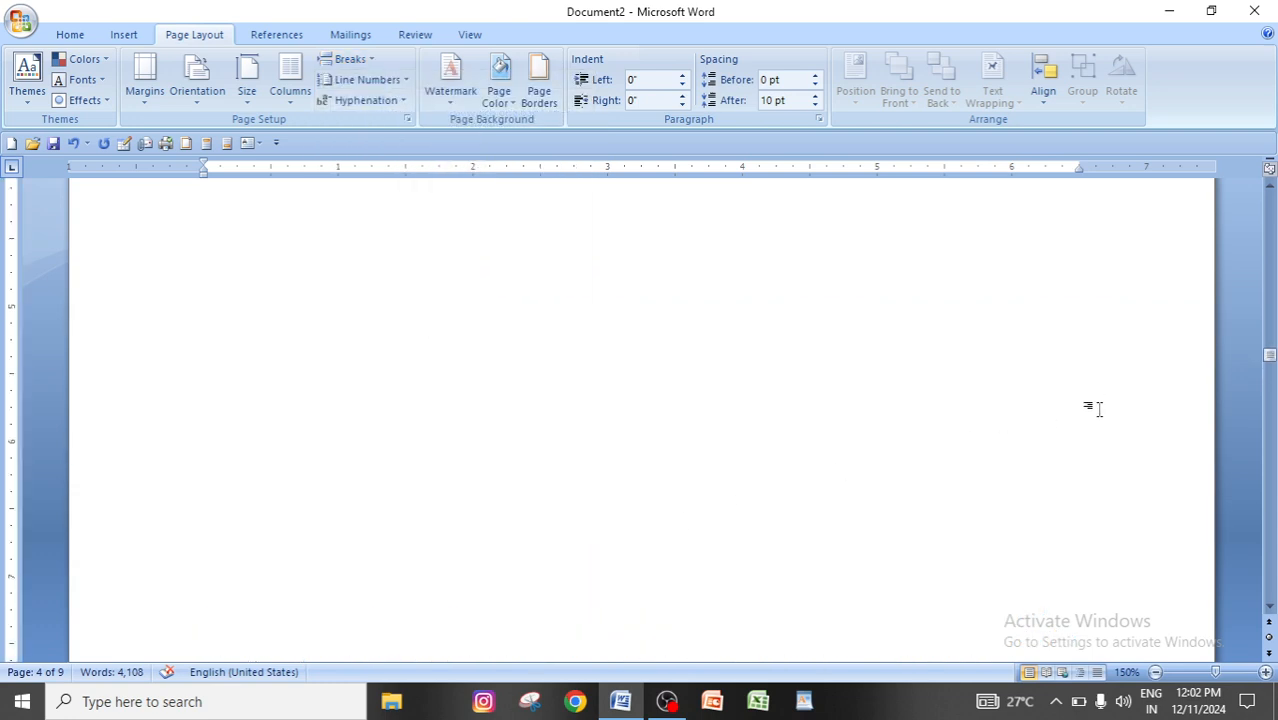
key("ctrl+z")
key("ctrl+z")
key("ctrl+z")
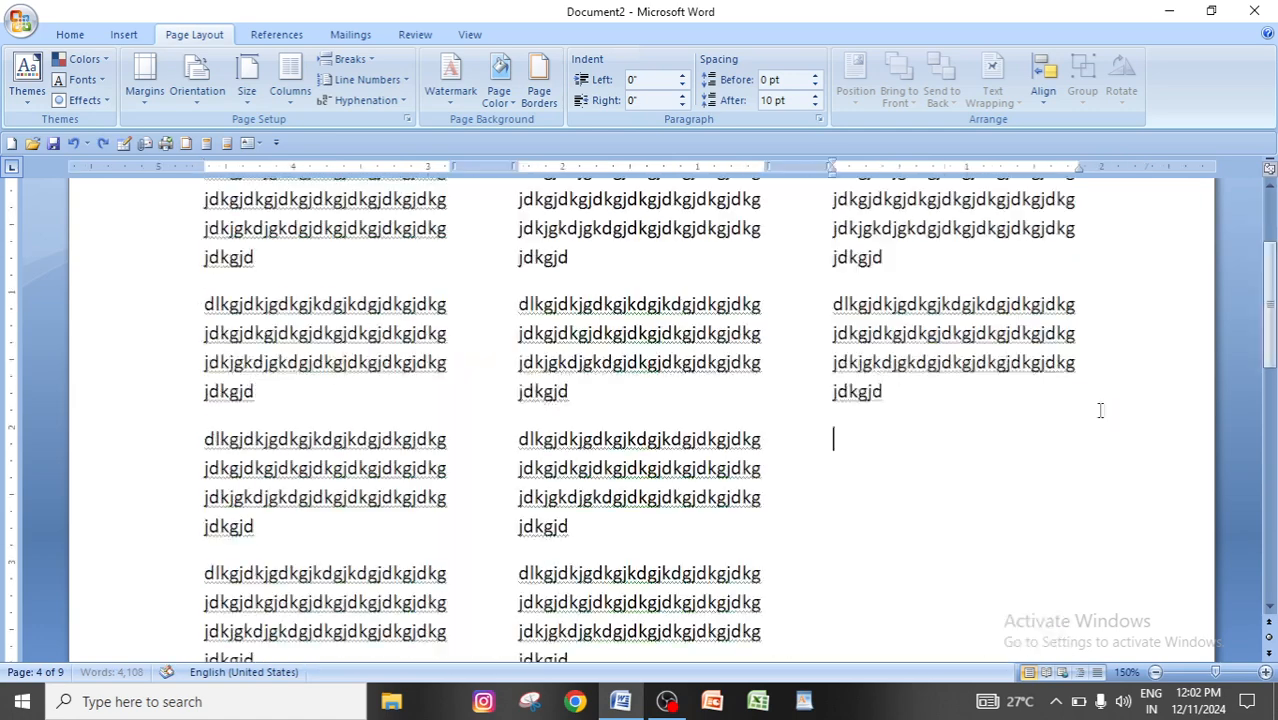
scroll(1098, 411, "up", 1)
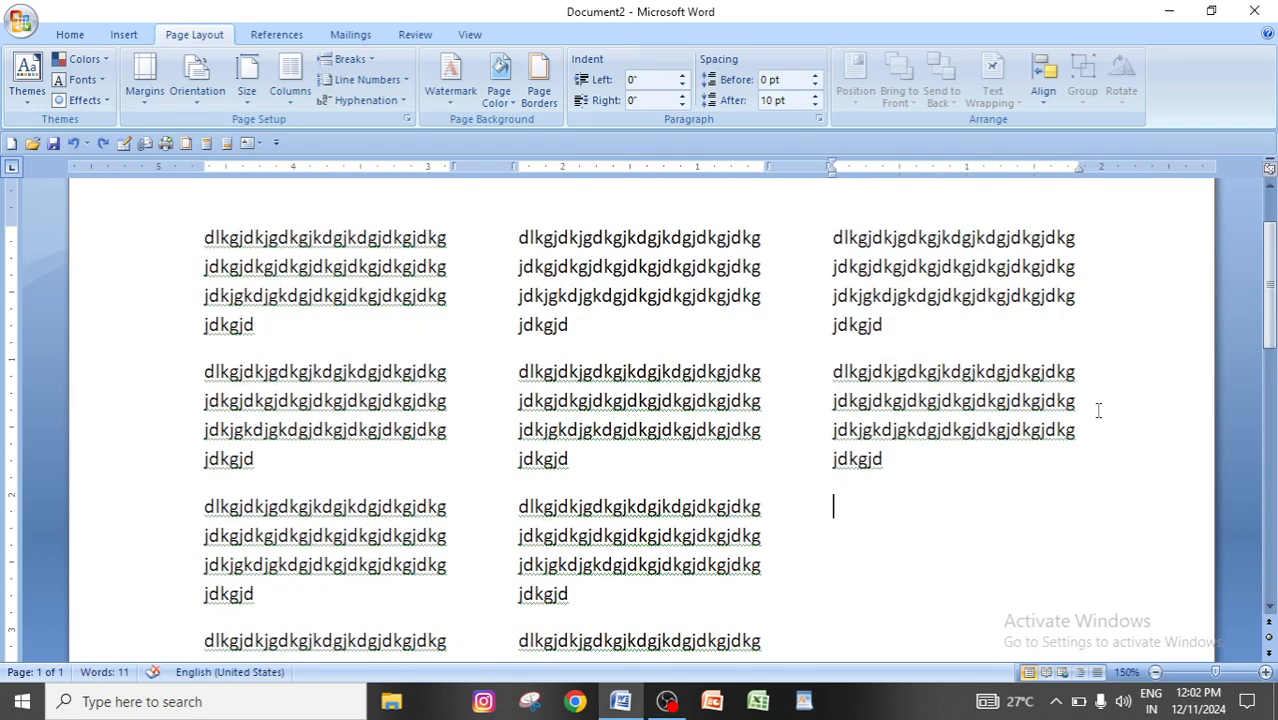
key("ctrl+a")
key("Delete")
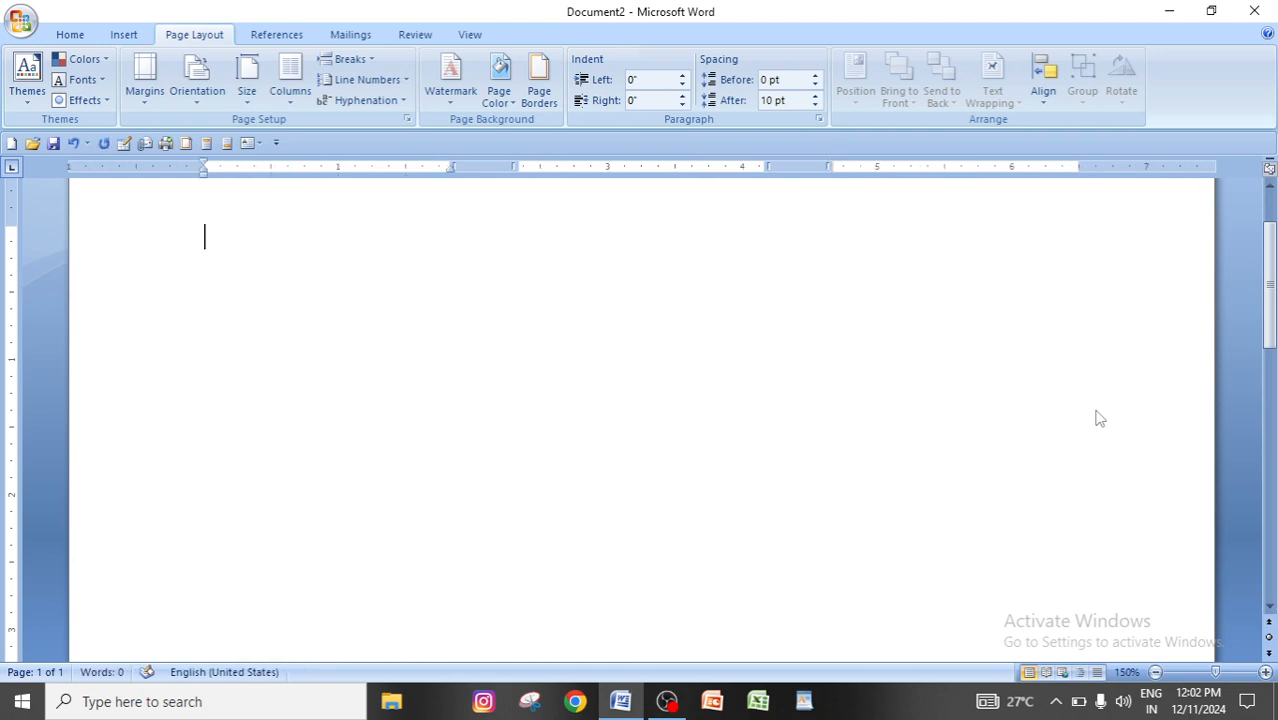
Generate filler text in the empty document with the formula =rand(20,6).
type("=rand(20,6)")
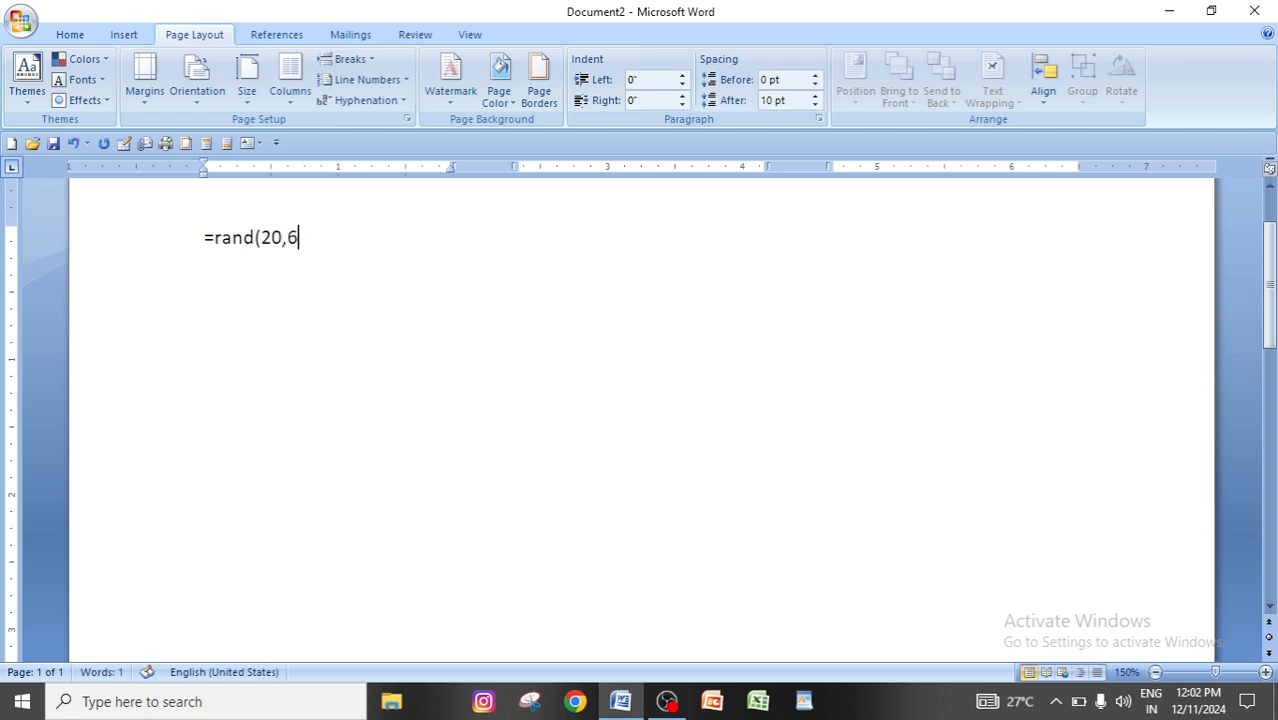
key("Return")
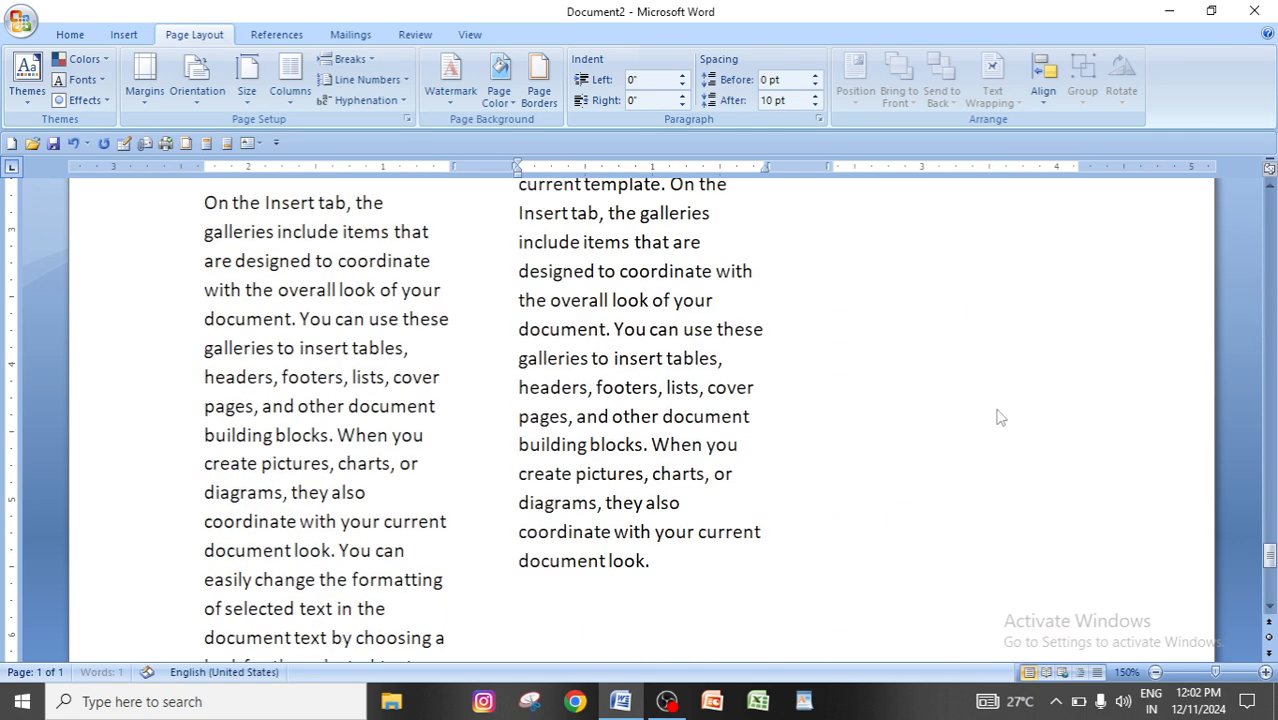
scroll(720, 628, "up", 6)
scroll(720, 628, "up", 7)
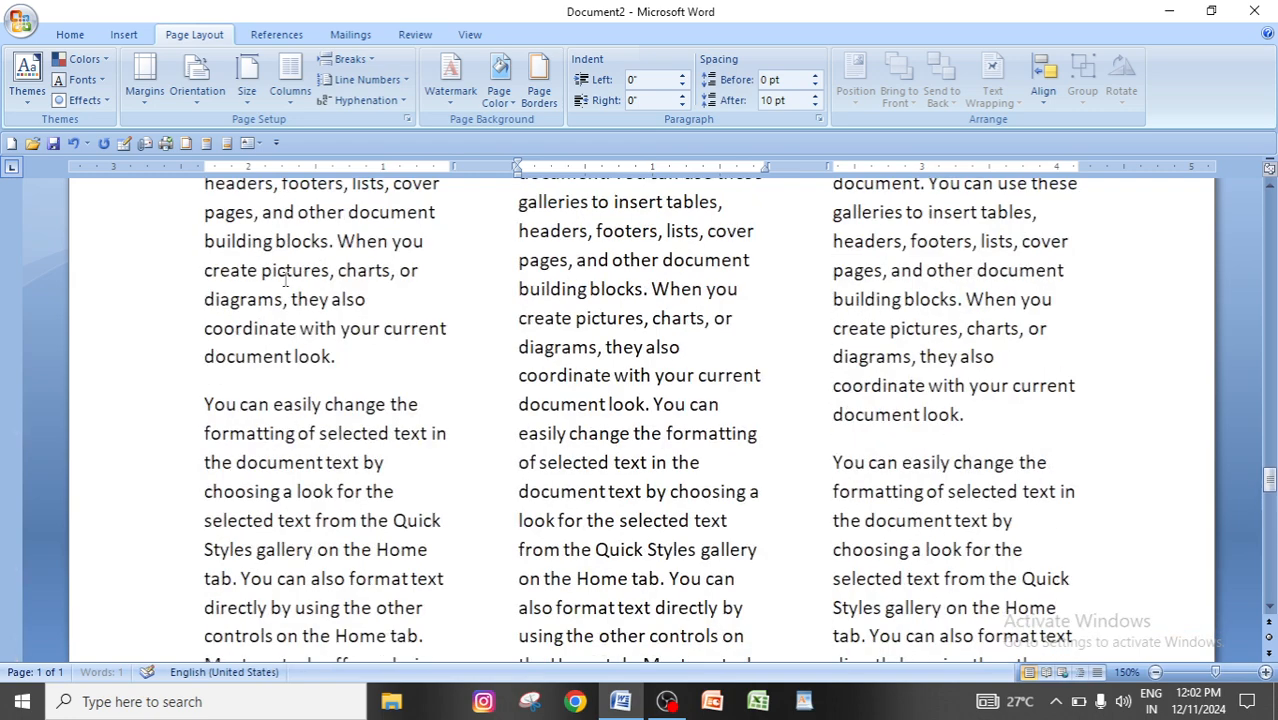
Lay out the entire generated text in one column and return to the start of the document.
key("ctrl+a")
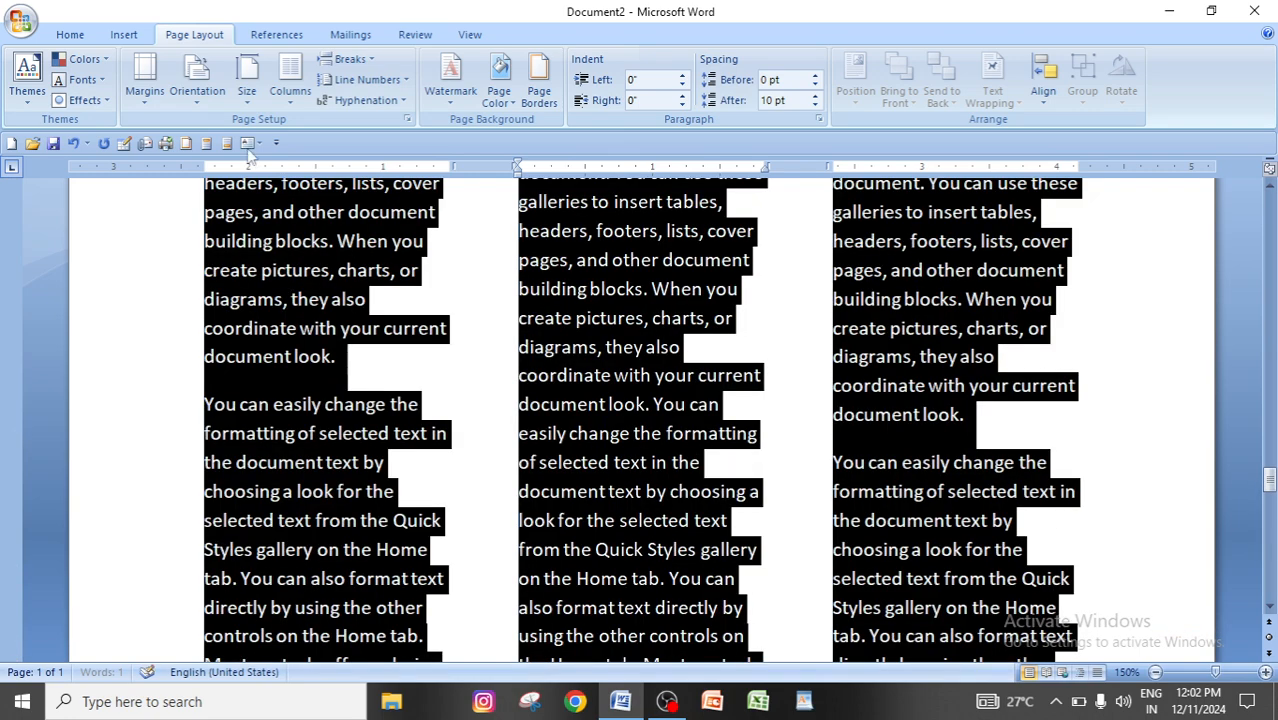
left_click(290, 90)
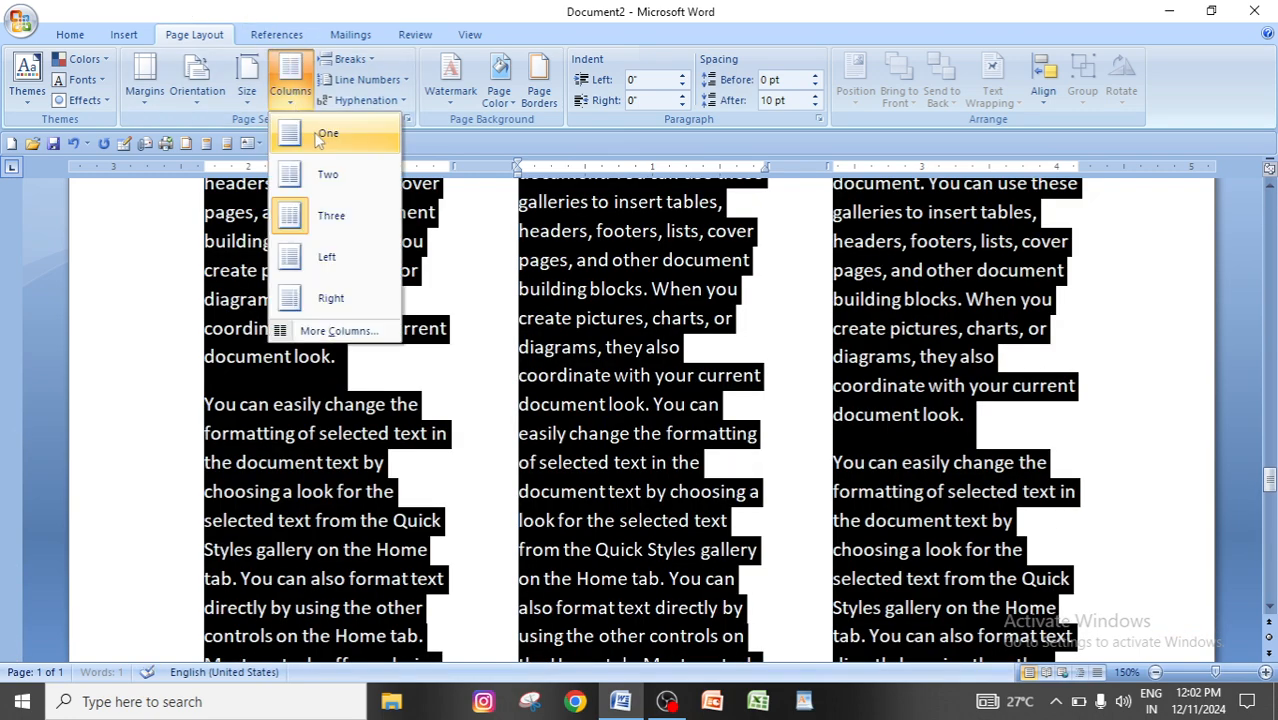
left_click(320, 132)
left_click(477, 385)
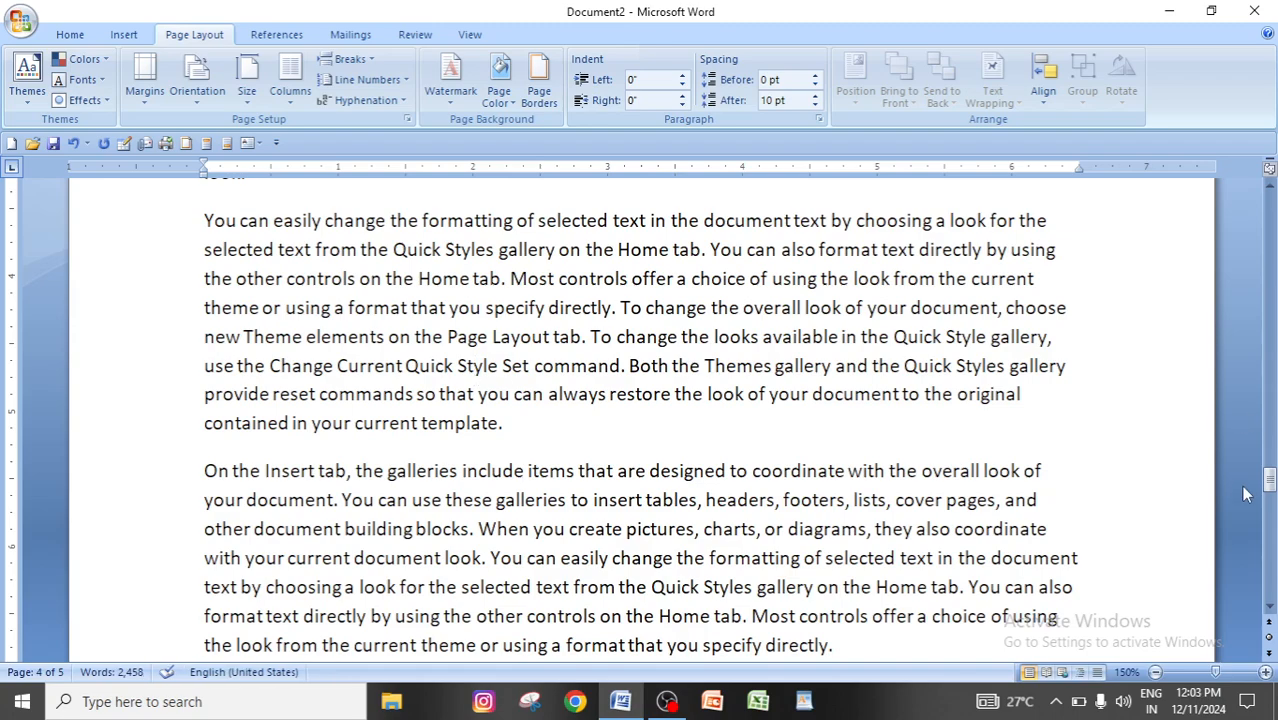
left_click_drag(1268, 483, 1273, 196)
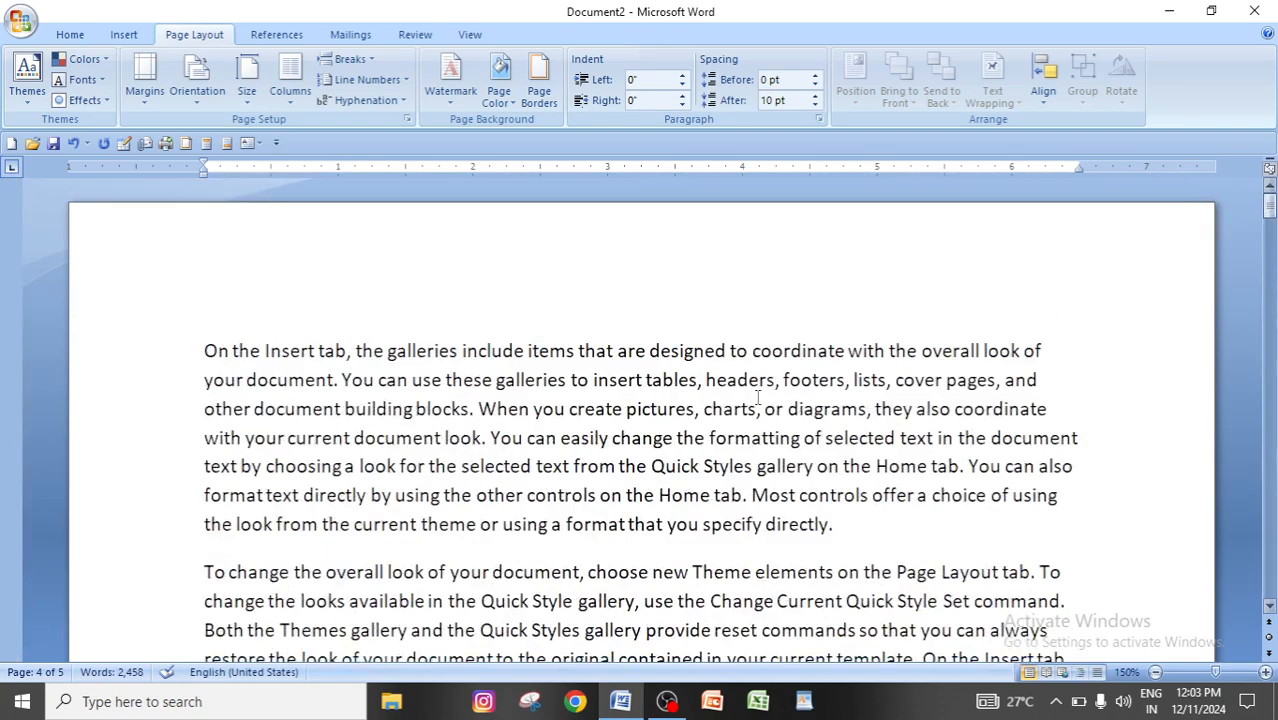
Insert a Continuous section break before "When you create pictures" in the first paragraph, and undo it.
left_click(375, 61)
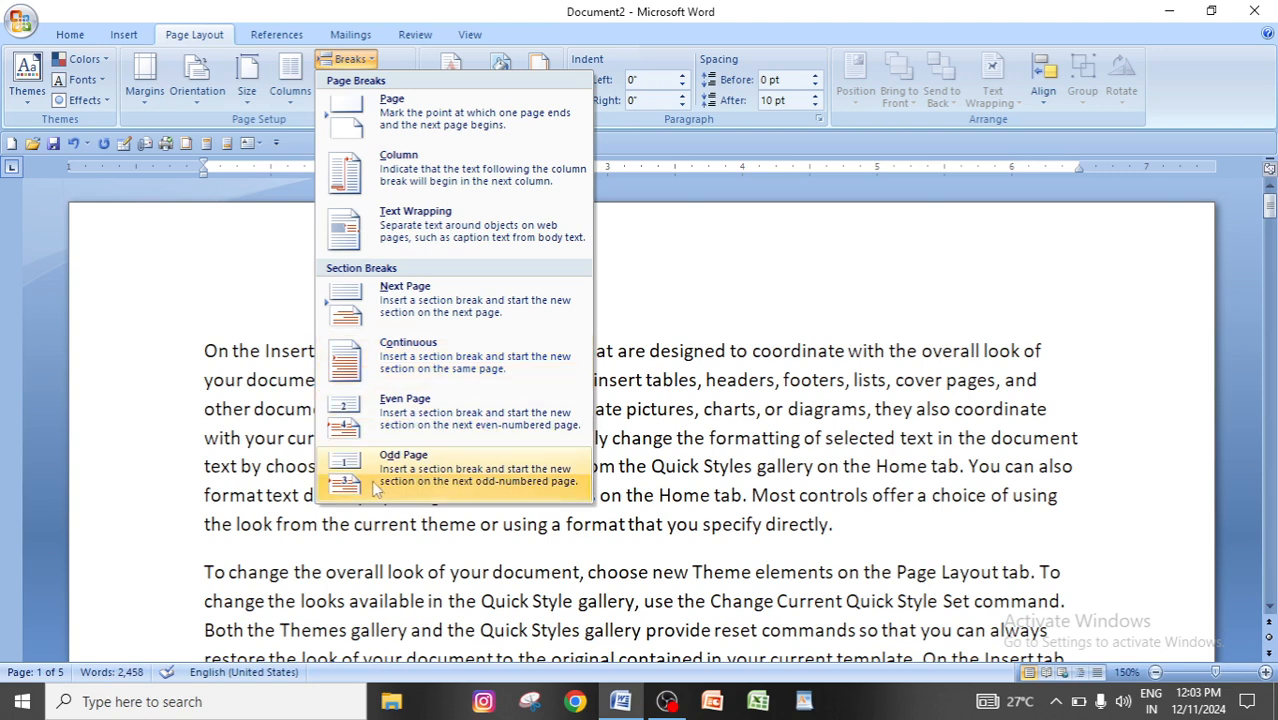
left_click(737, 497)
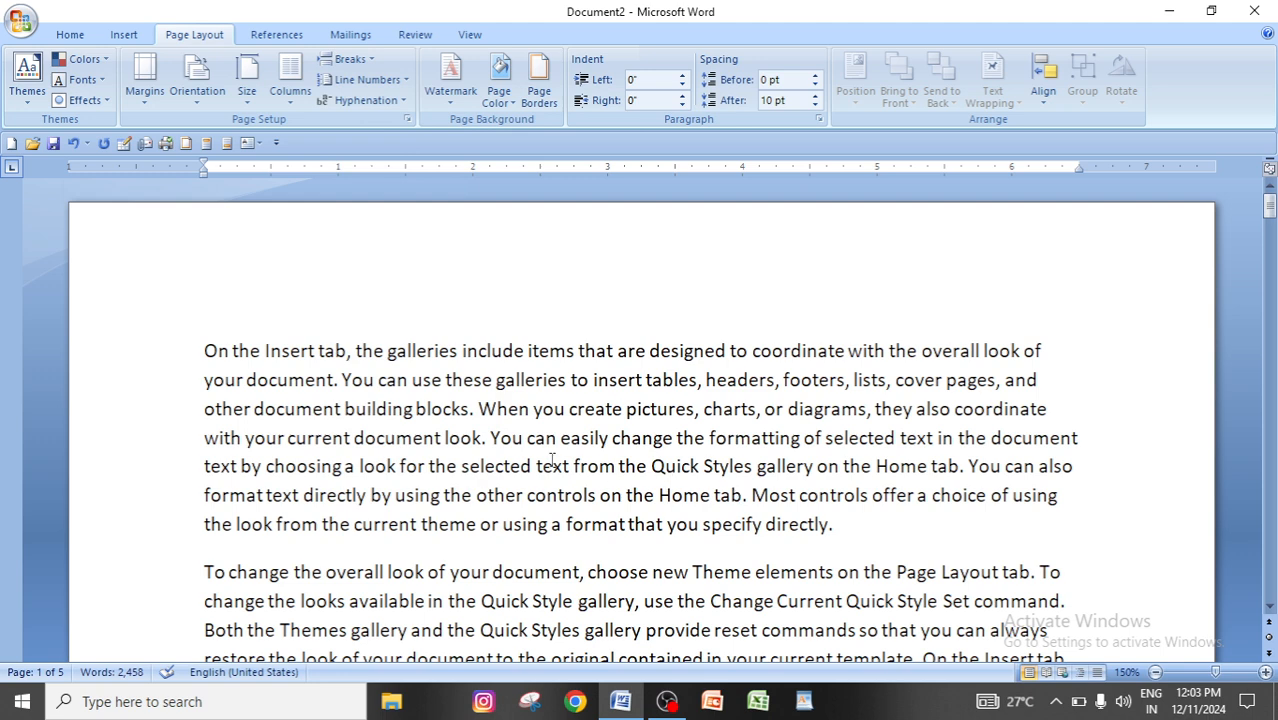
left_click(480, 408)
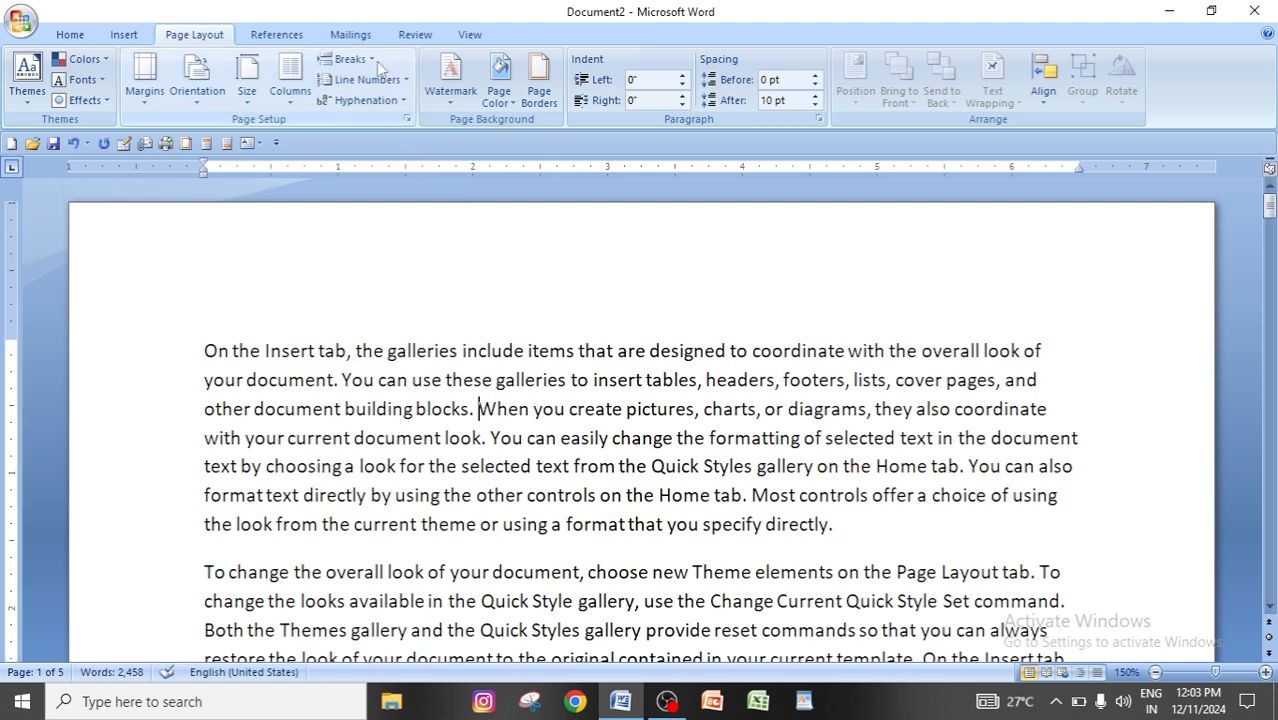
left_click(349, 59)
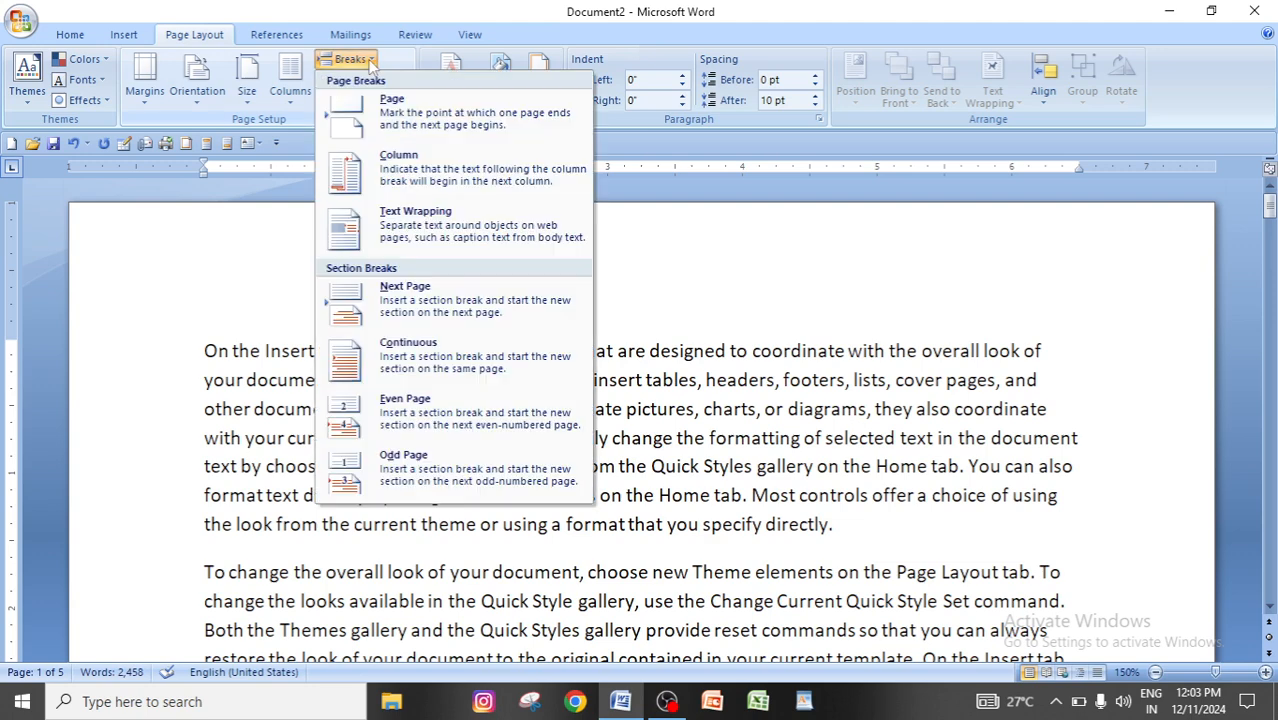
left_click(412, 352)
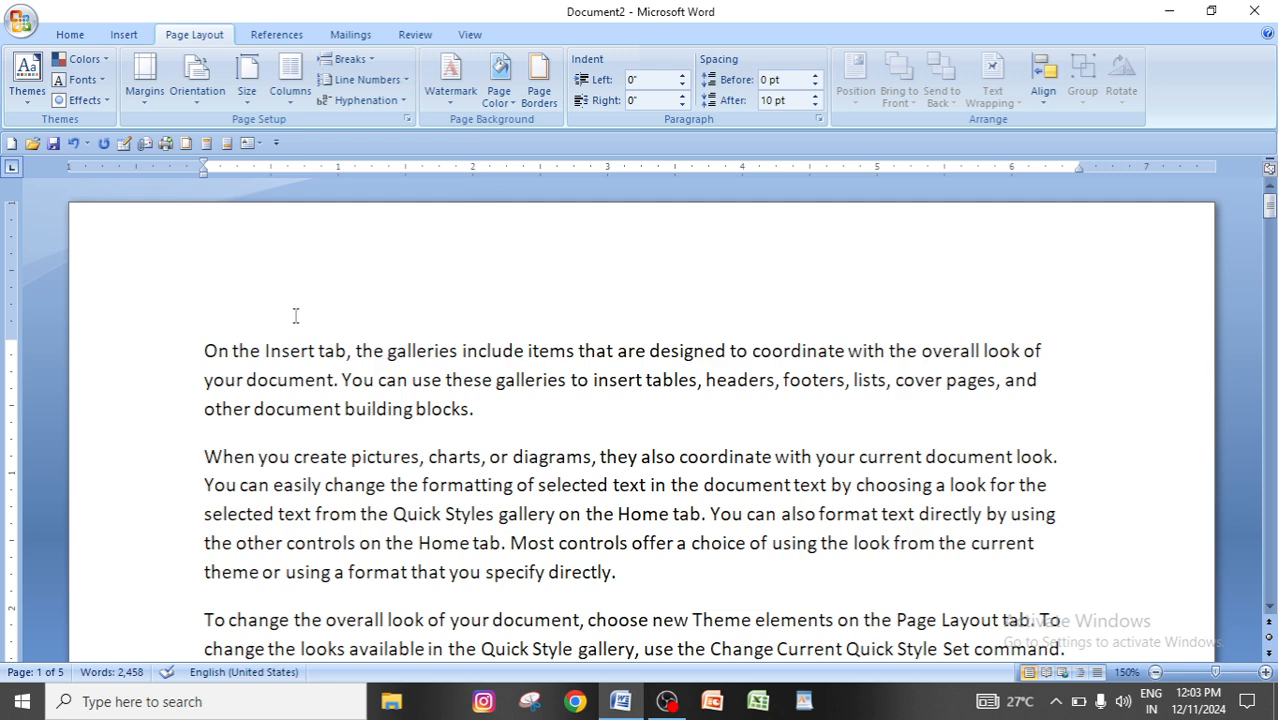
key("Delete")
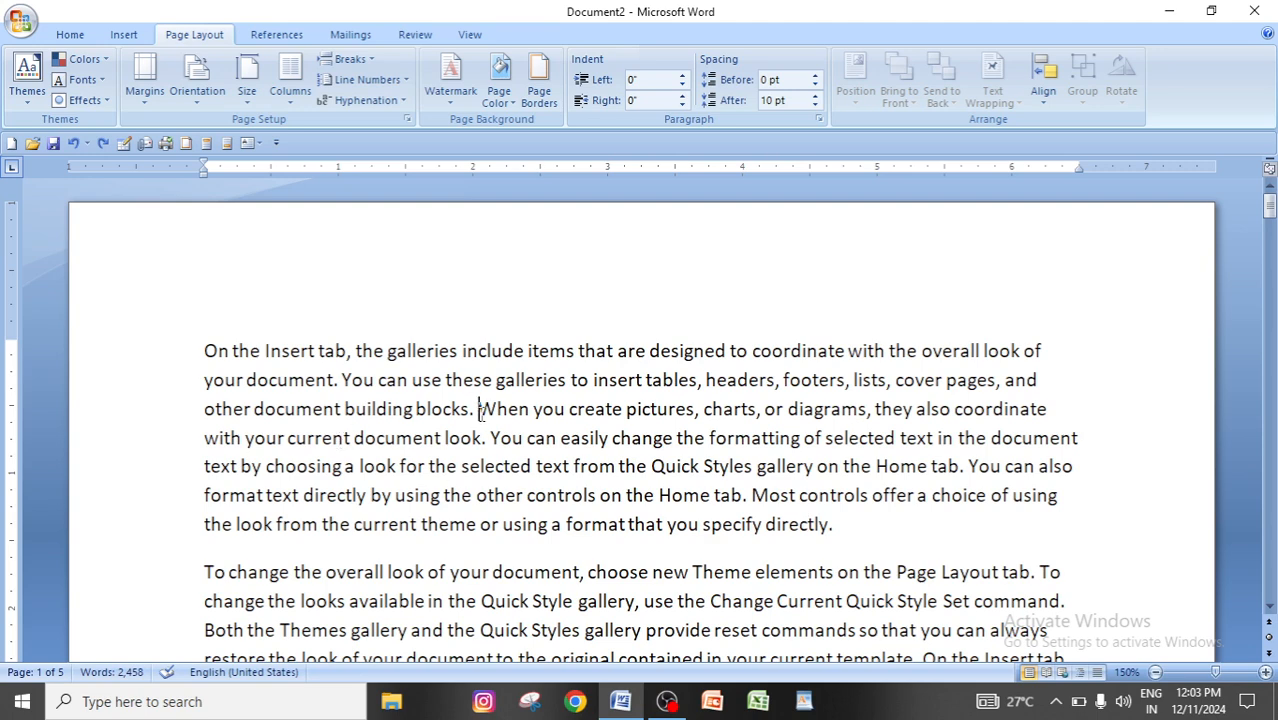
Repeat the Continuous section break at the same point before "When you create pictures", undoing it each time.
left_click(368, 62)
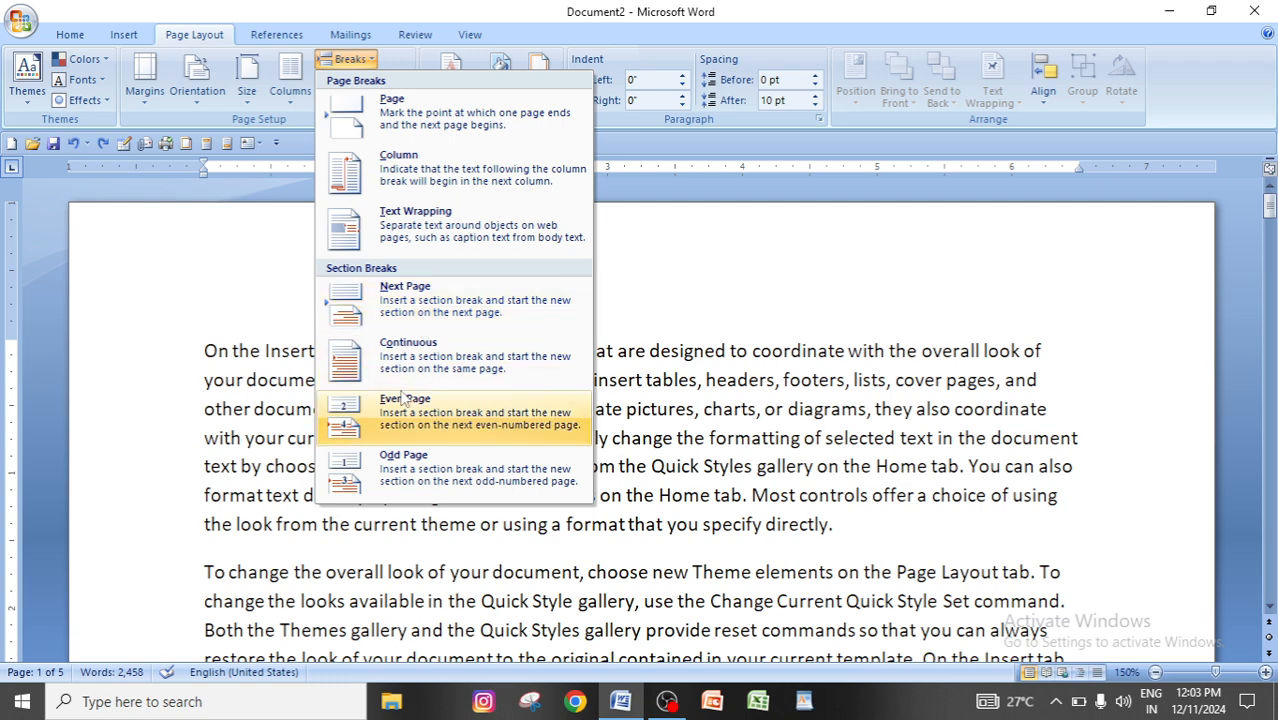
left_click(425, 362)
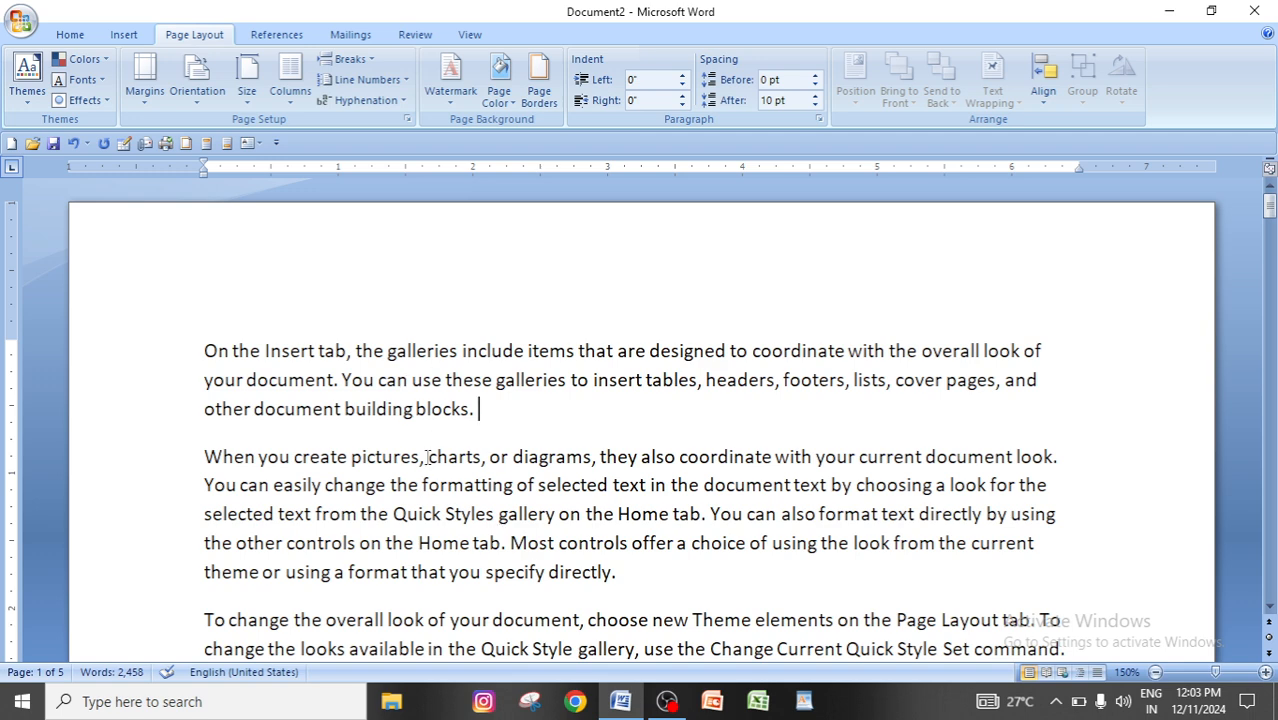
key("Delete")
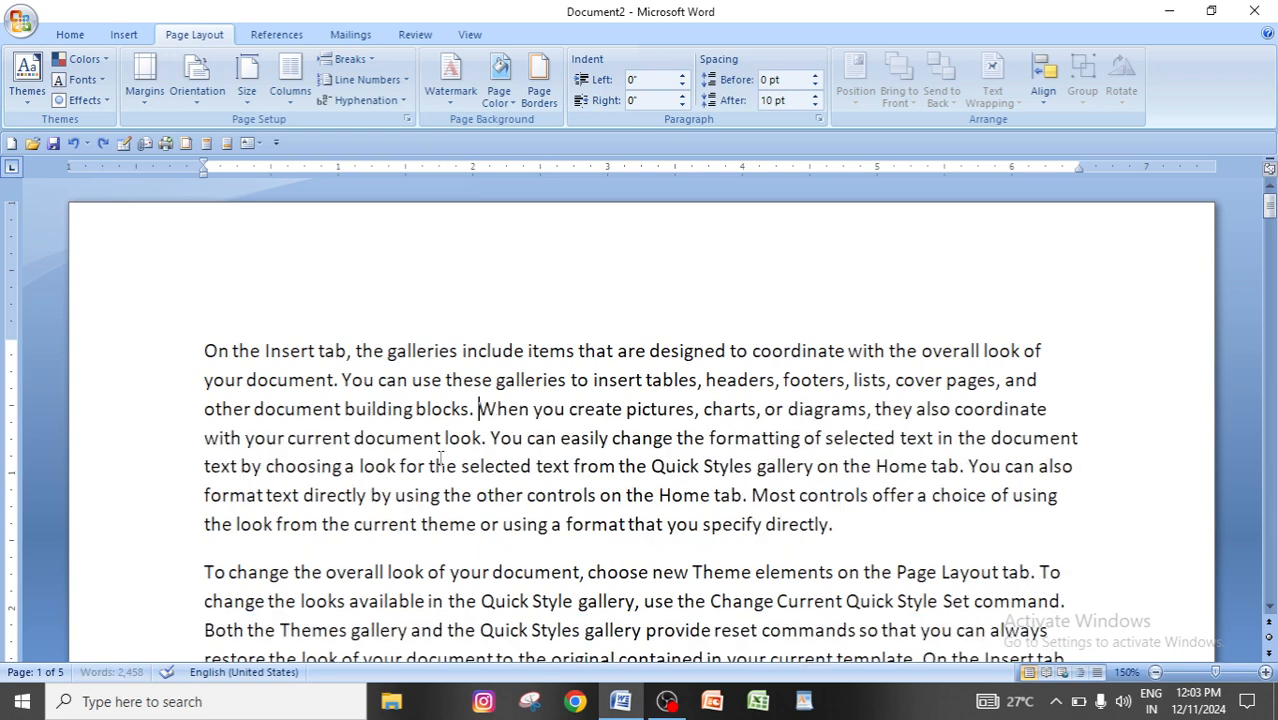
left_click(372, 62)
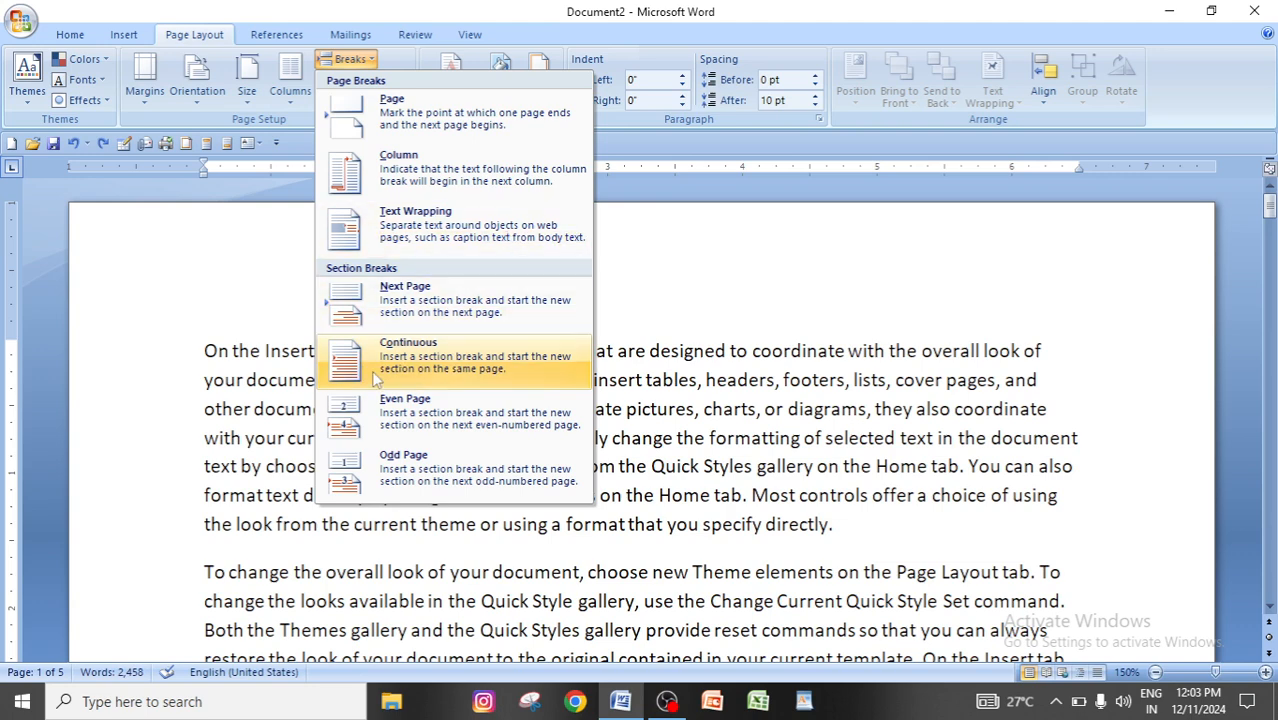
left_click(470, 362)
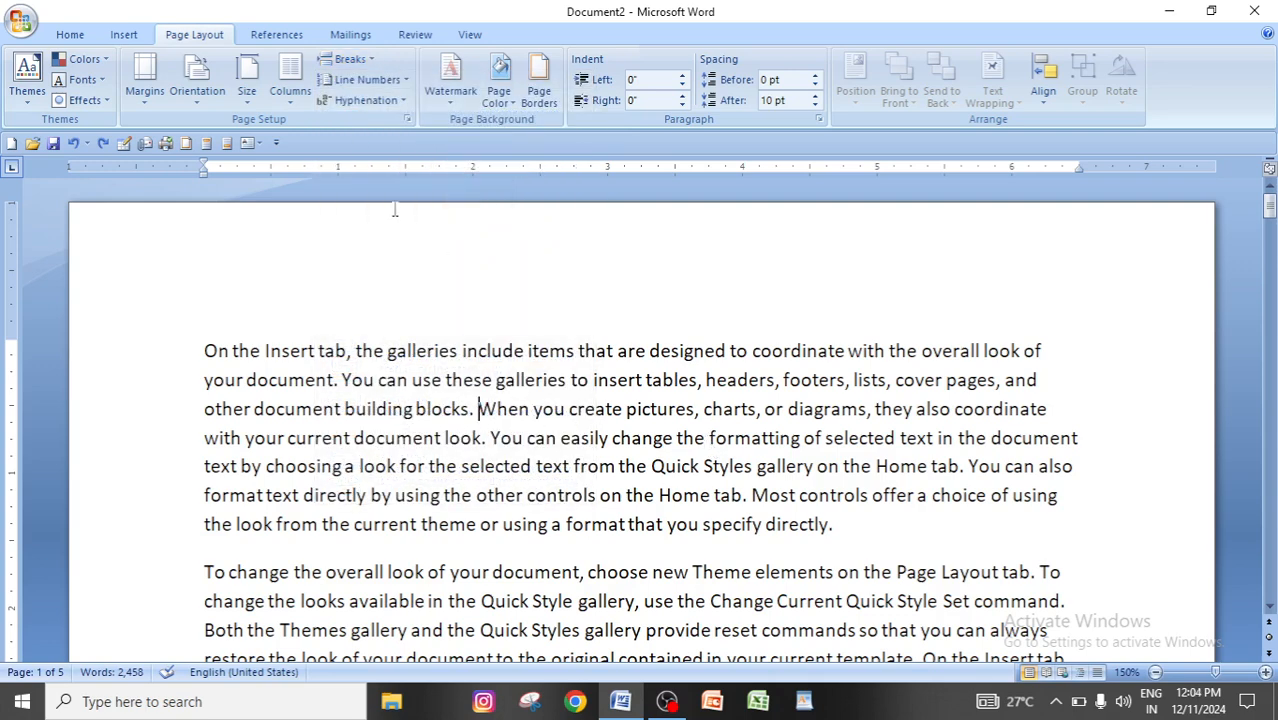
Insert a Text Wrapping break before "When you create pictures" and a Continuous section break before "You can also format text".
left_click(351, 59)
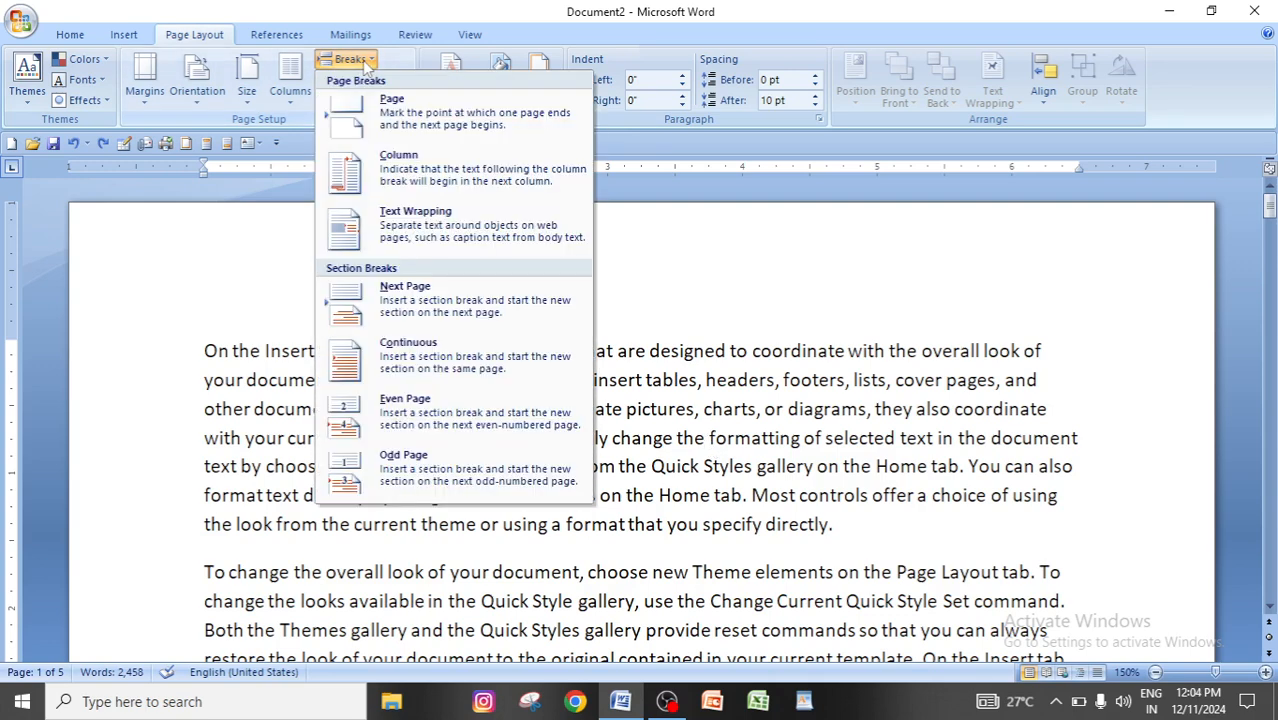
left_click(446, 220)
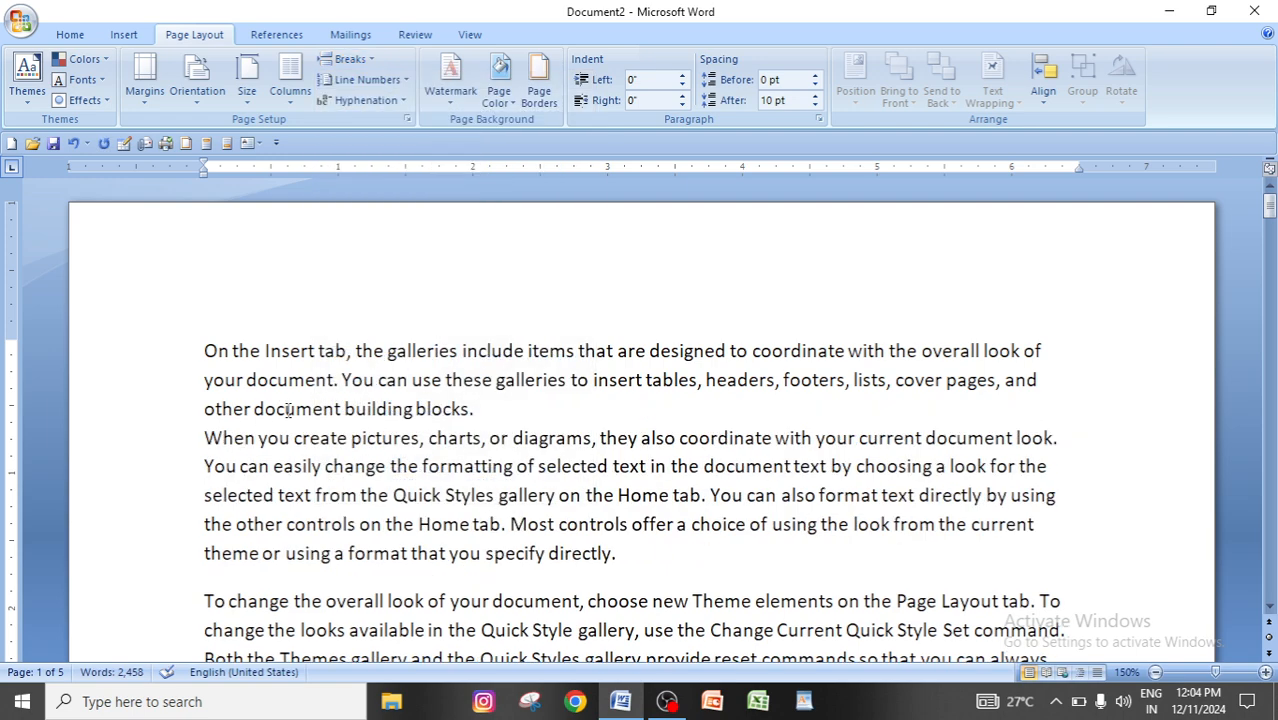
left_click(476, 412)
left_click(350, 59)
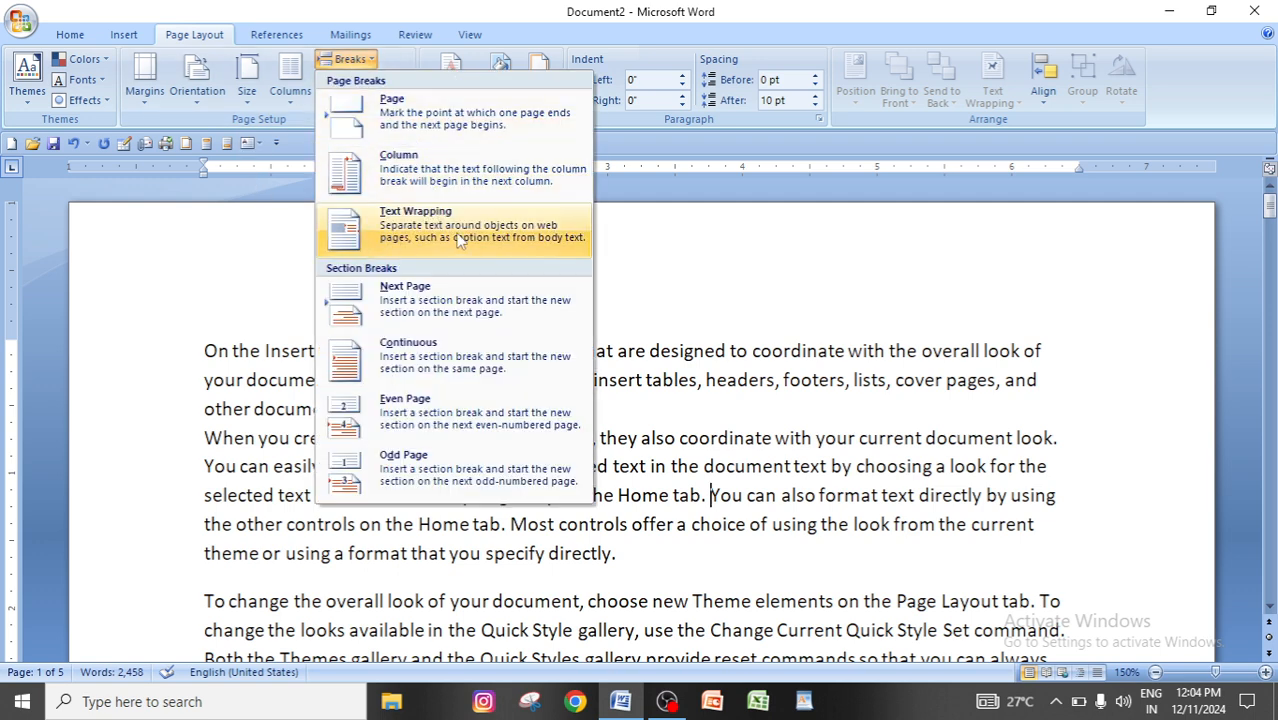
left_click(436, 358)
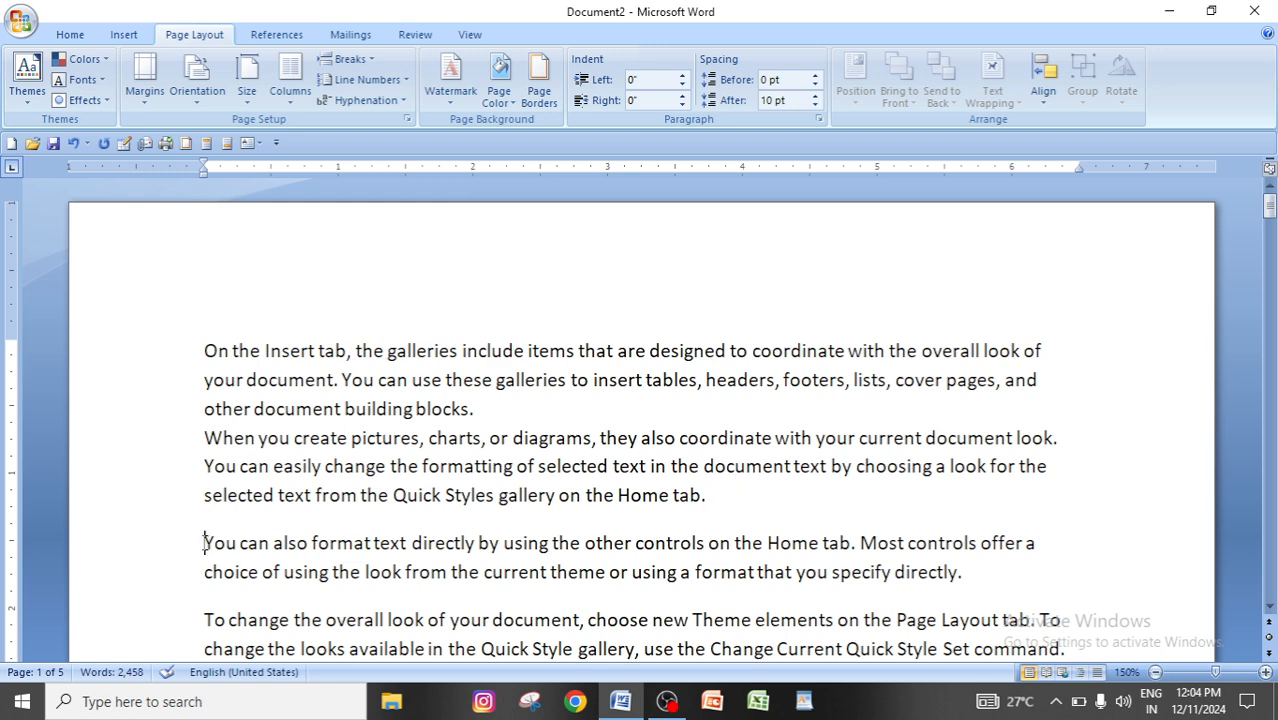
Compare how the text and spacing continue after the Text Wrapping break and after the Continuous section break.
left_click(489, 406)
left_click(712, 496)
left_click(207, 544)
left_click(203, 438)
left_click(708, 496)
left_click(205, 543)
left_click(485, 413)
left_click(717, 495)
left_click(645, 548)
Undo the inserted breaks and the generated filler text, and delete all remaining content of the document.
key("Delete")
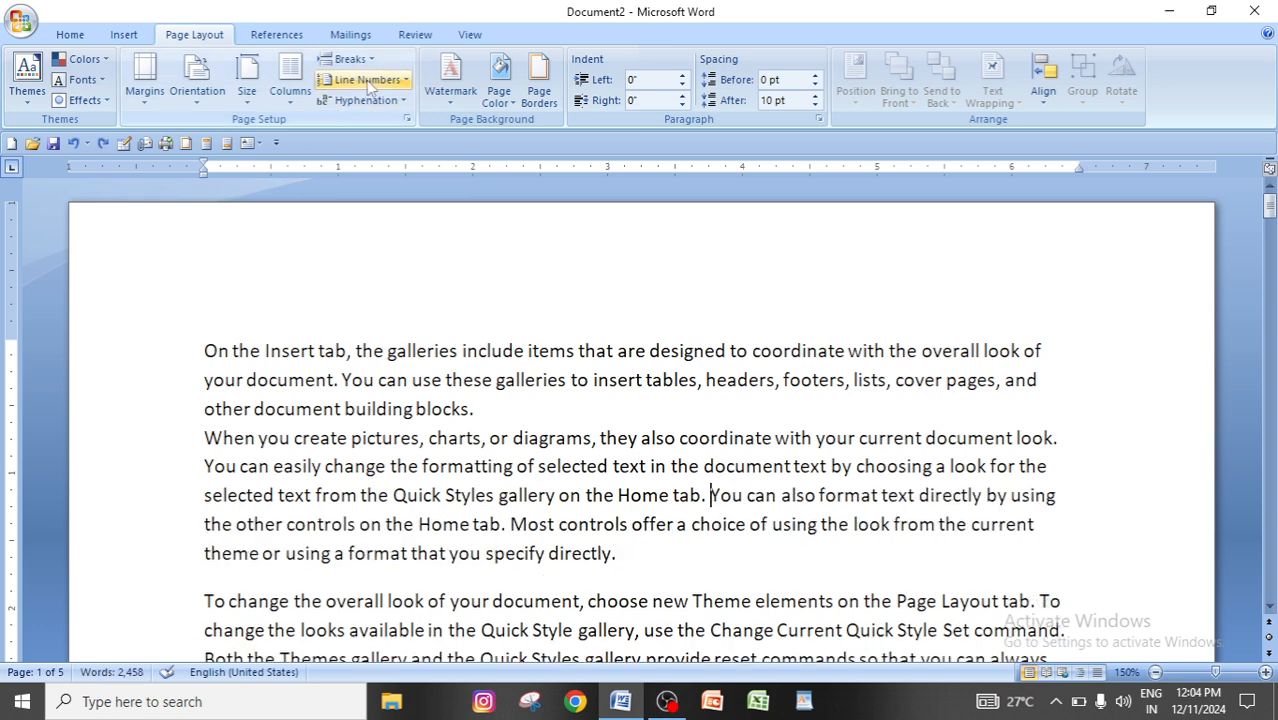
left_click(350, 59)
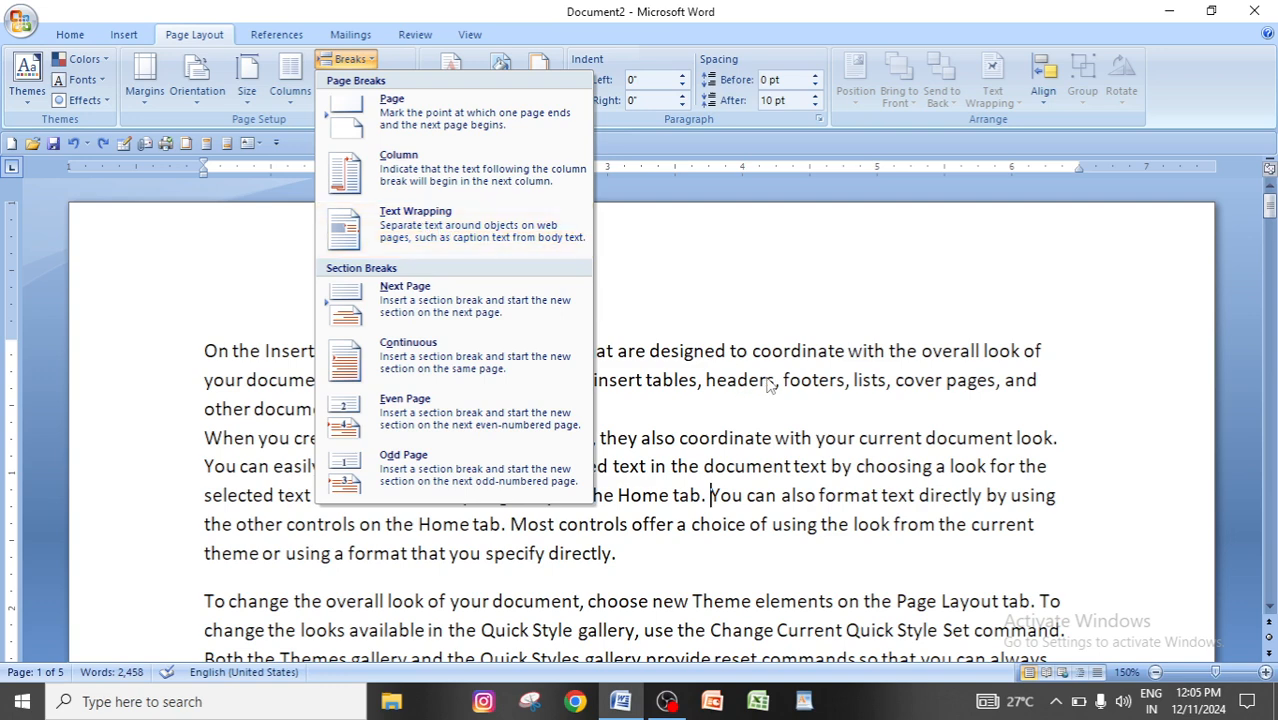
left_click(769, 384)
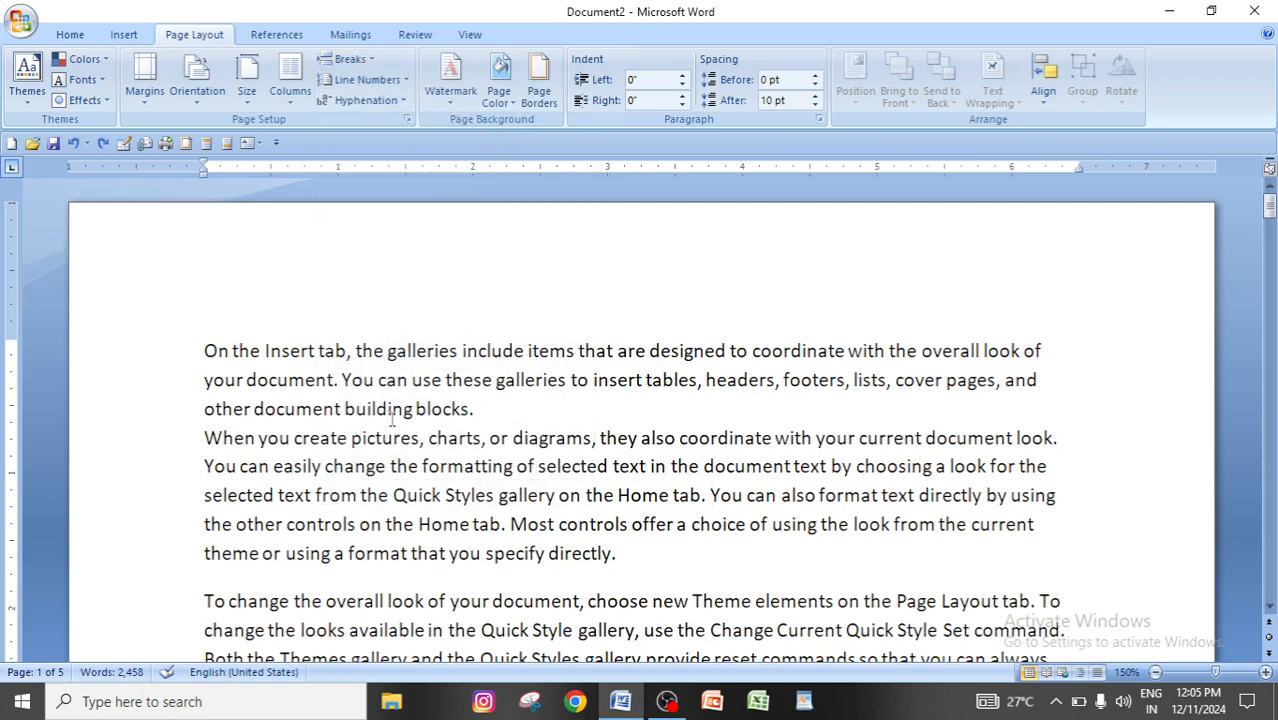
left_click(596, 568)
key("ctrl+z")
key("ctrl+z")
key("ctrl+z")
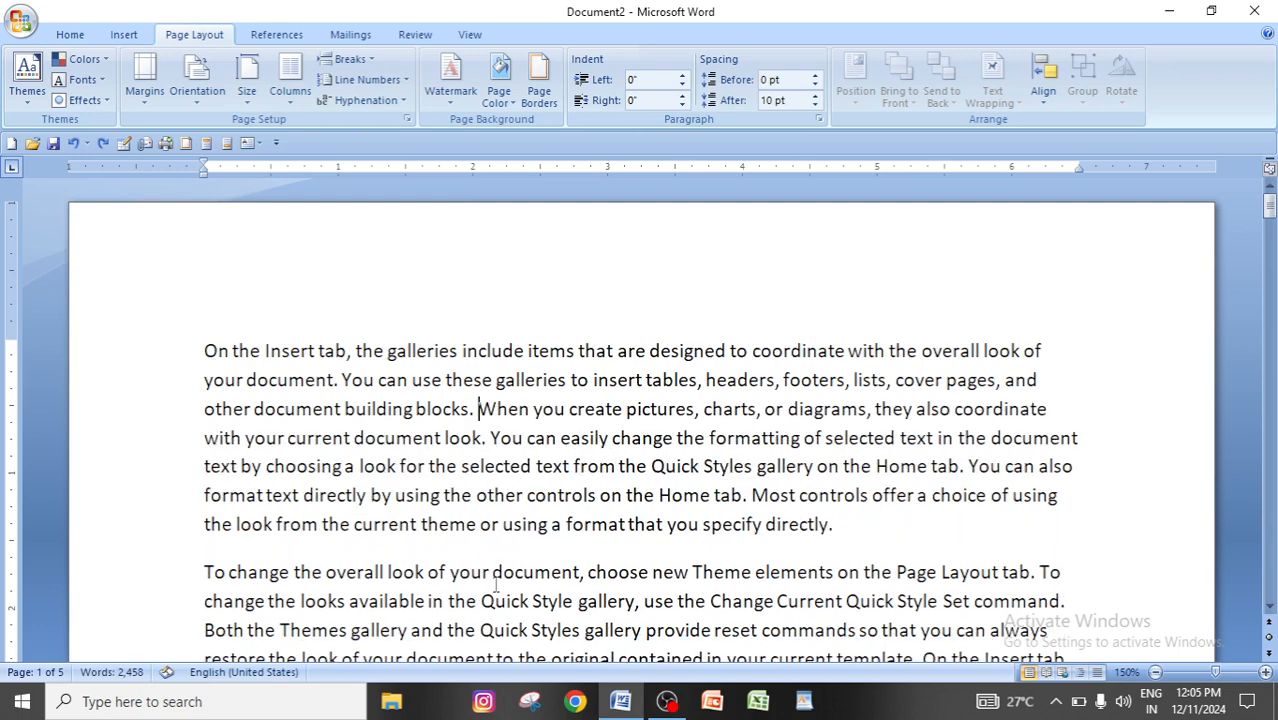
key("ctrl+a")
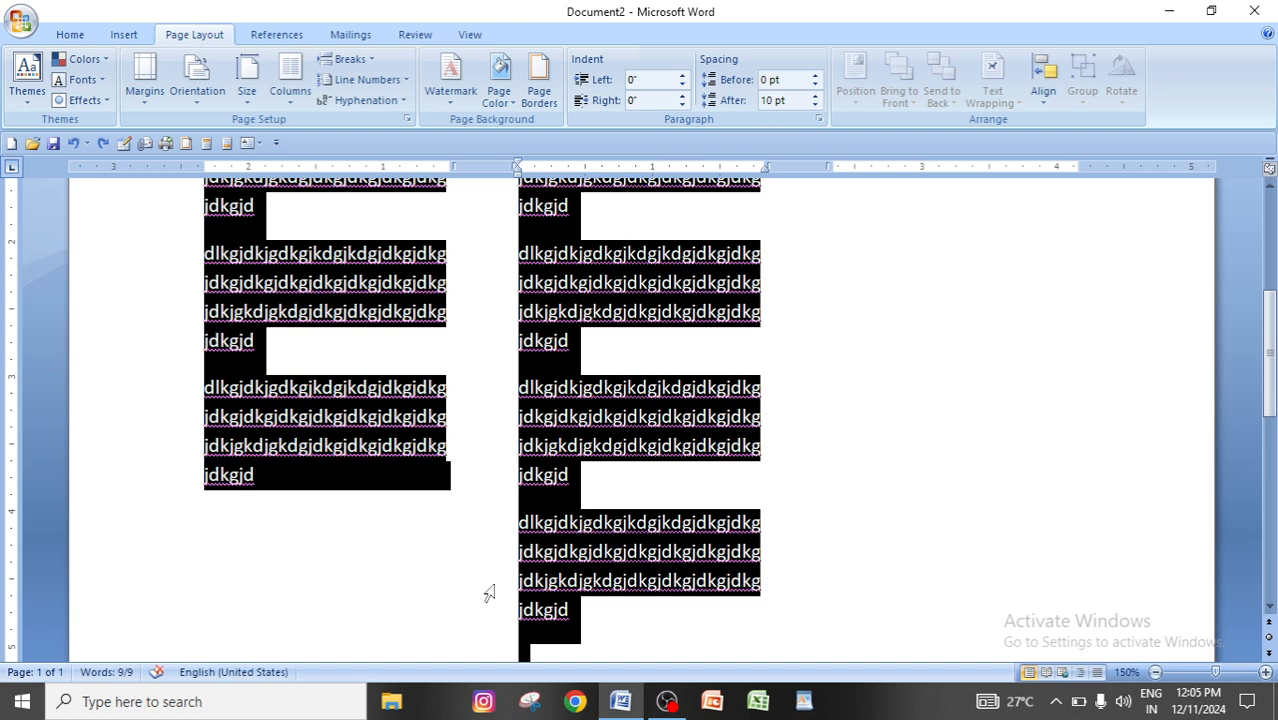
key("Delete")
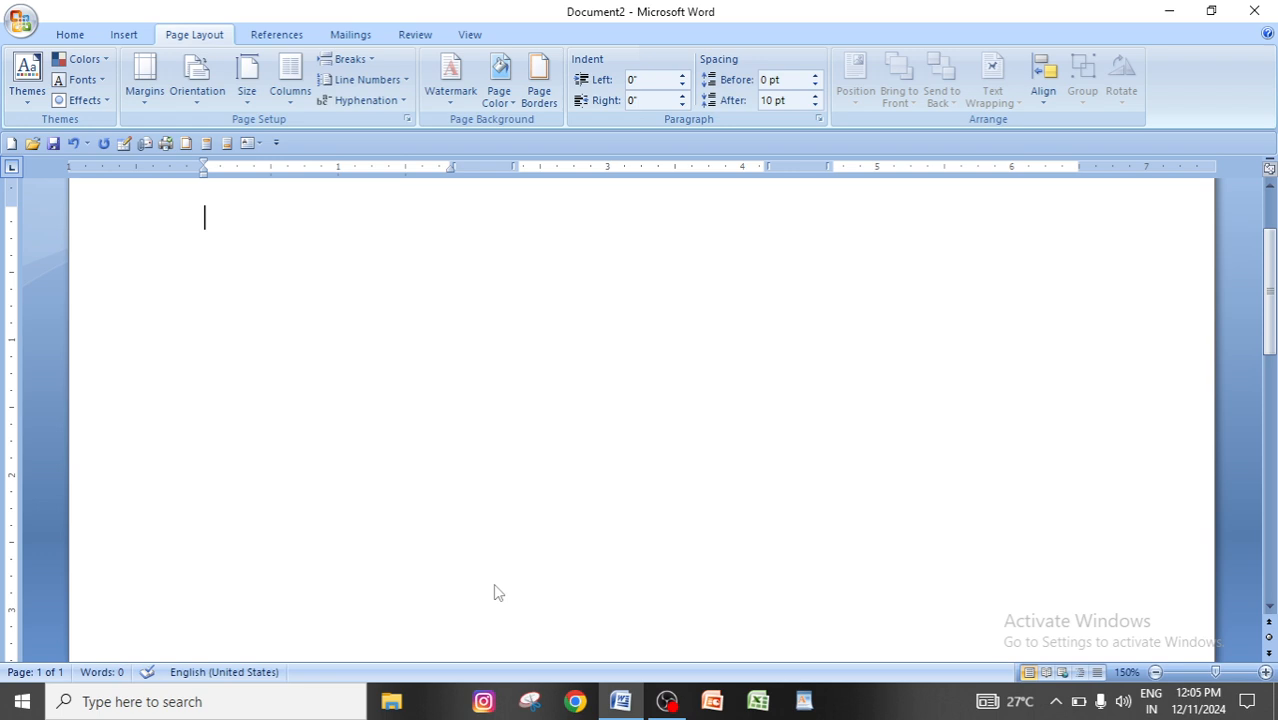
Generate a shorter filler text in the empty document with the formula =rand(5,6).
type("=rand(5,")
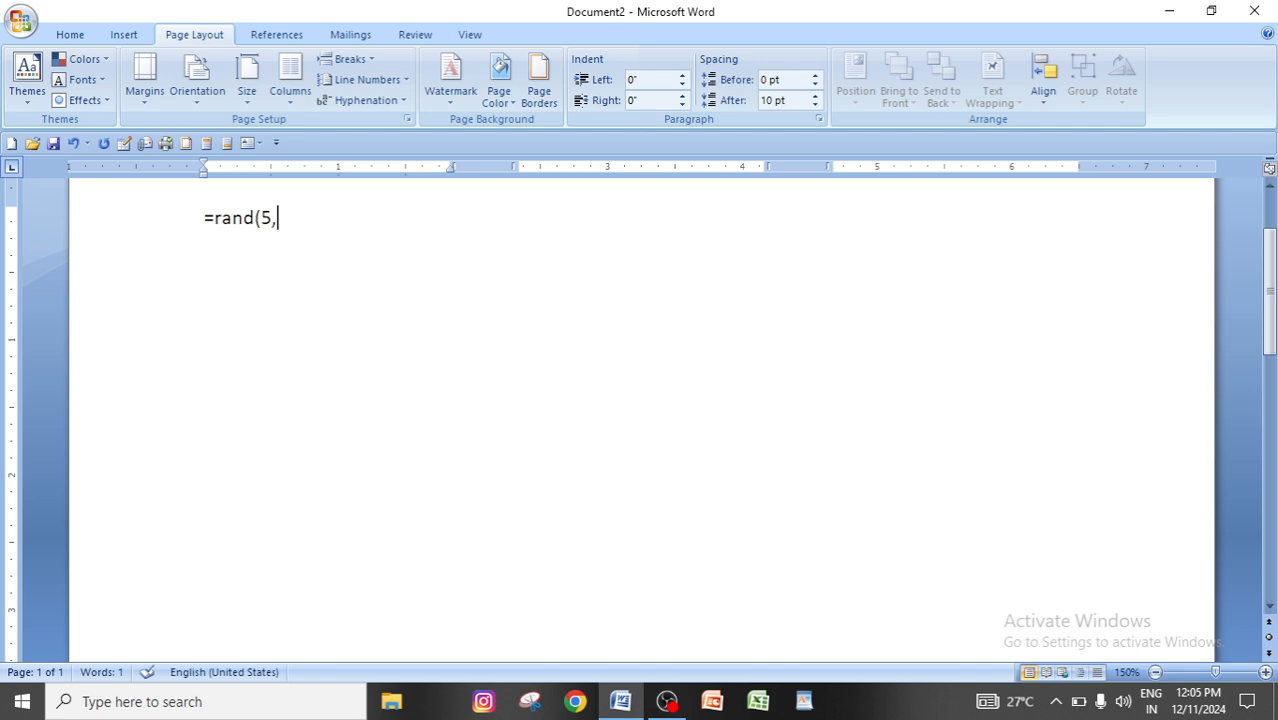
type("6)")
key("Return")
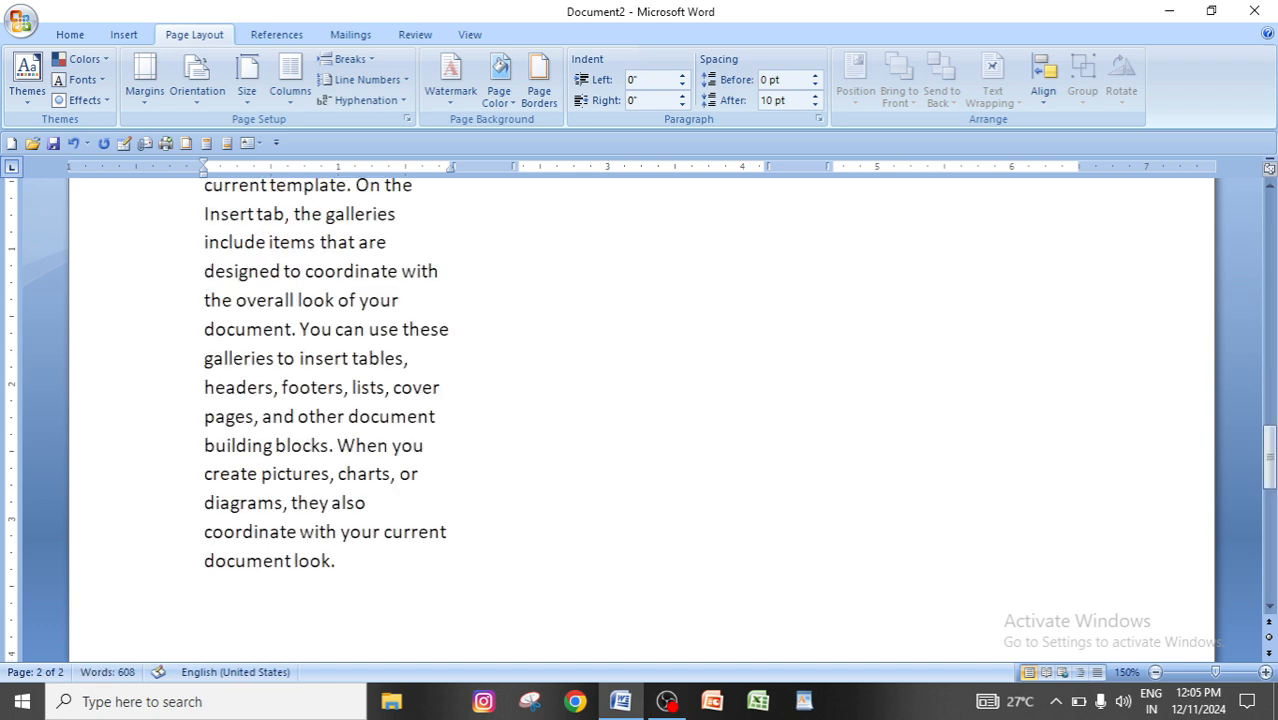
Set the whole new filler text to a single column and return to its first paragraph.
key("ctrl+a")
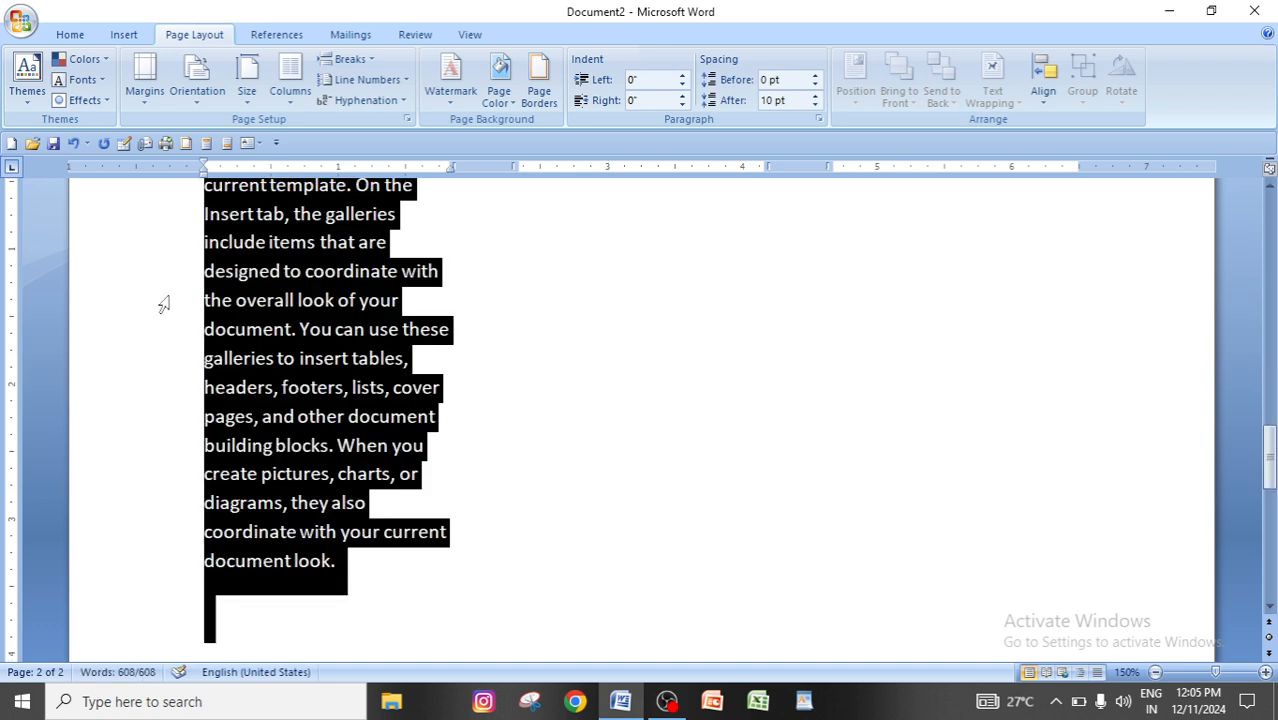
left_click(289, 88)
left_click(288, 174)
left_click(289, 80)
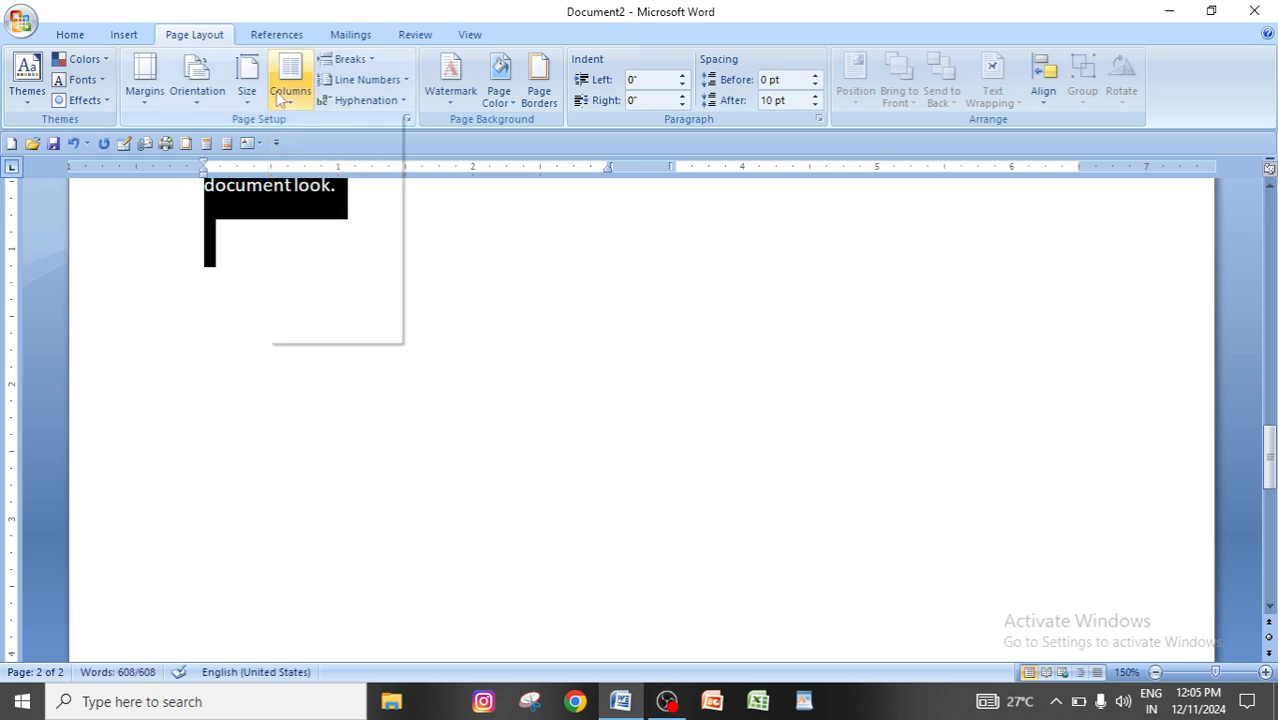
left_click(312, 134)
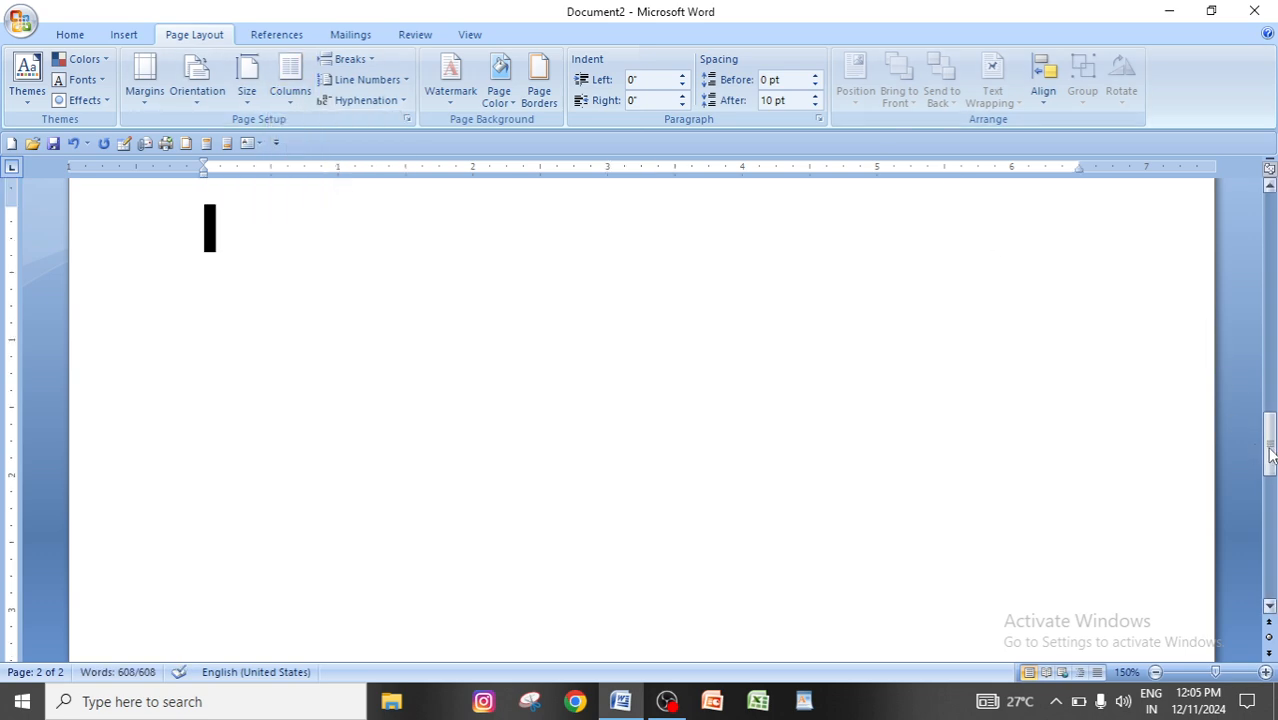
left_click_drag(1269, 451, 1256, 203)
left_click(840, 476)
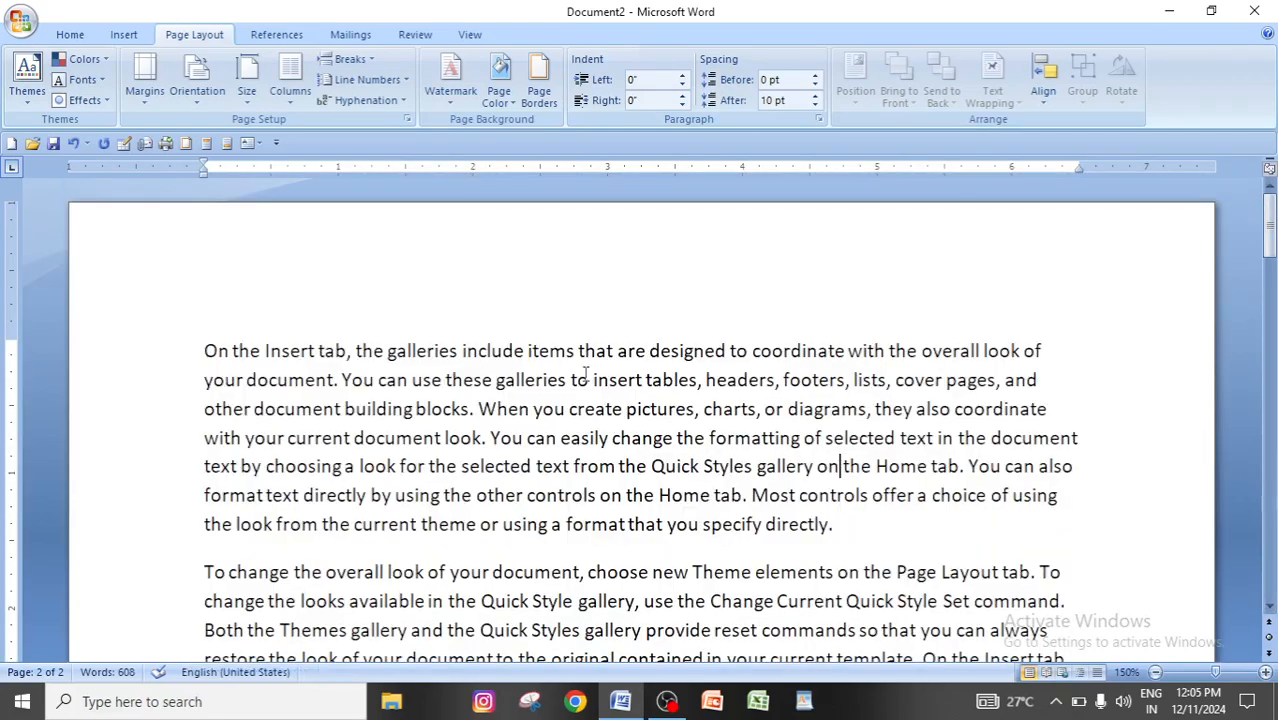
Insert a Text Wrapping break in the first paragraph before the sentence starting "When you create pictures".
scroll(655, 505, "down", 1)
scroll(655, 505, "up", 1)
left_click(350, 60)
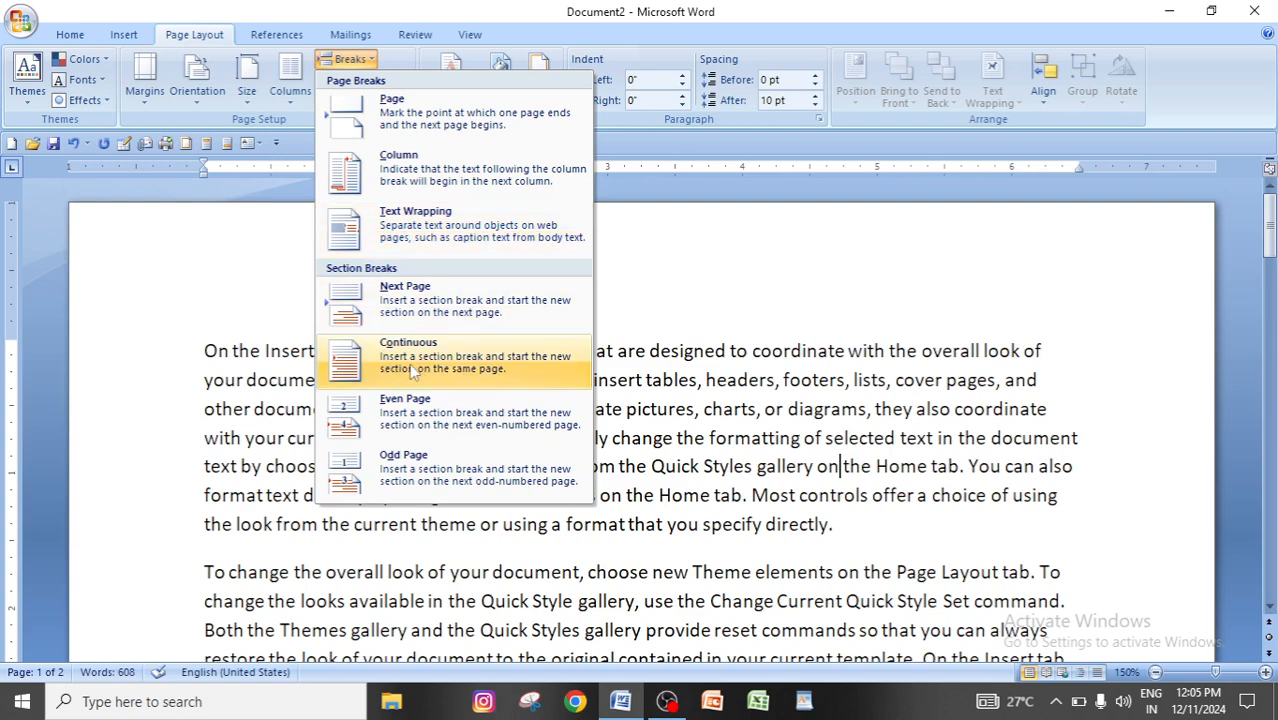
left_click(896, 407)
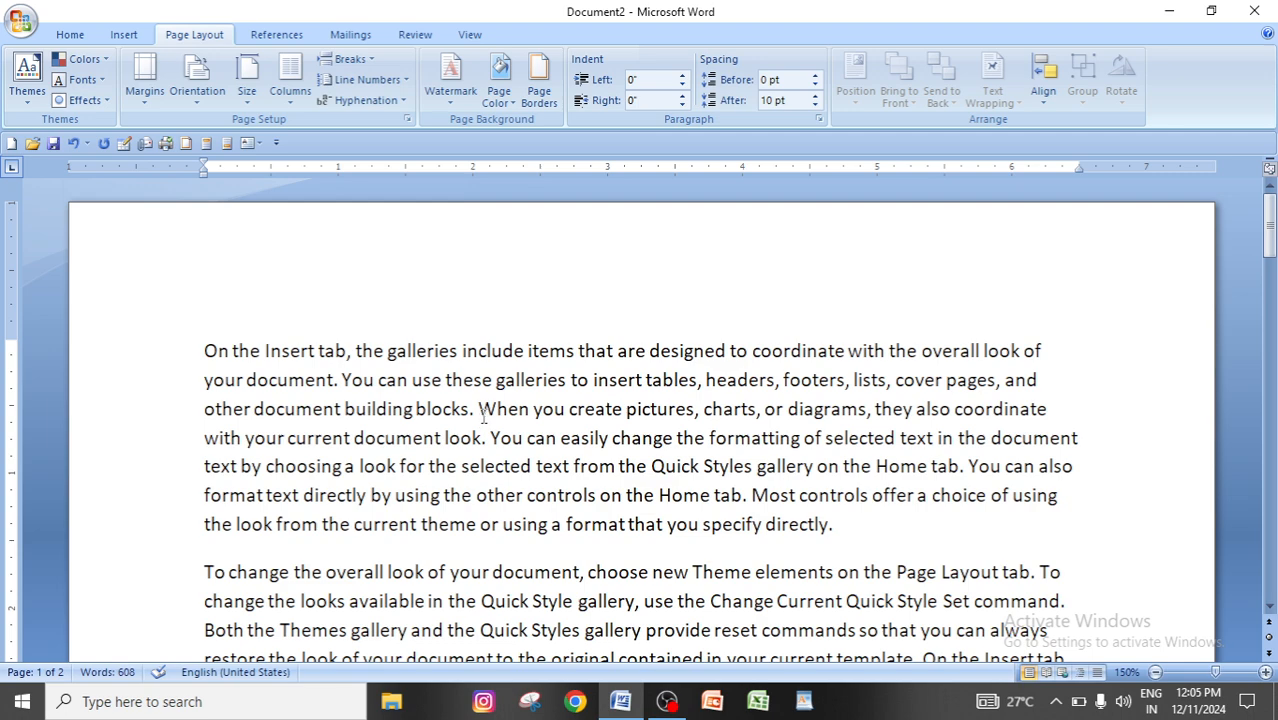
left_click(372, 61)
left_click(418, 225)
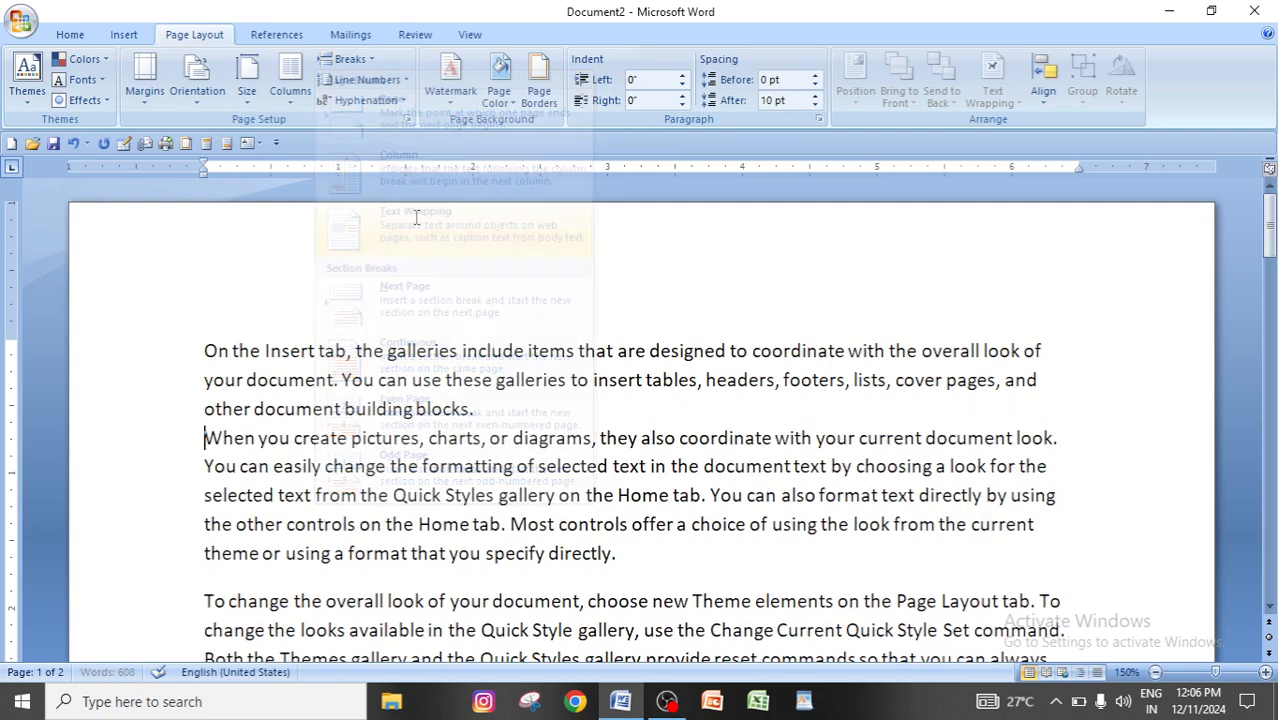
Insert a Continuous section break before the sentence starting "You can also format text directly".
left_click(356, 410)
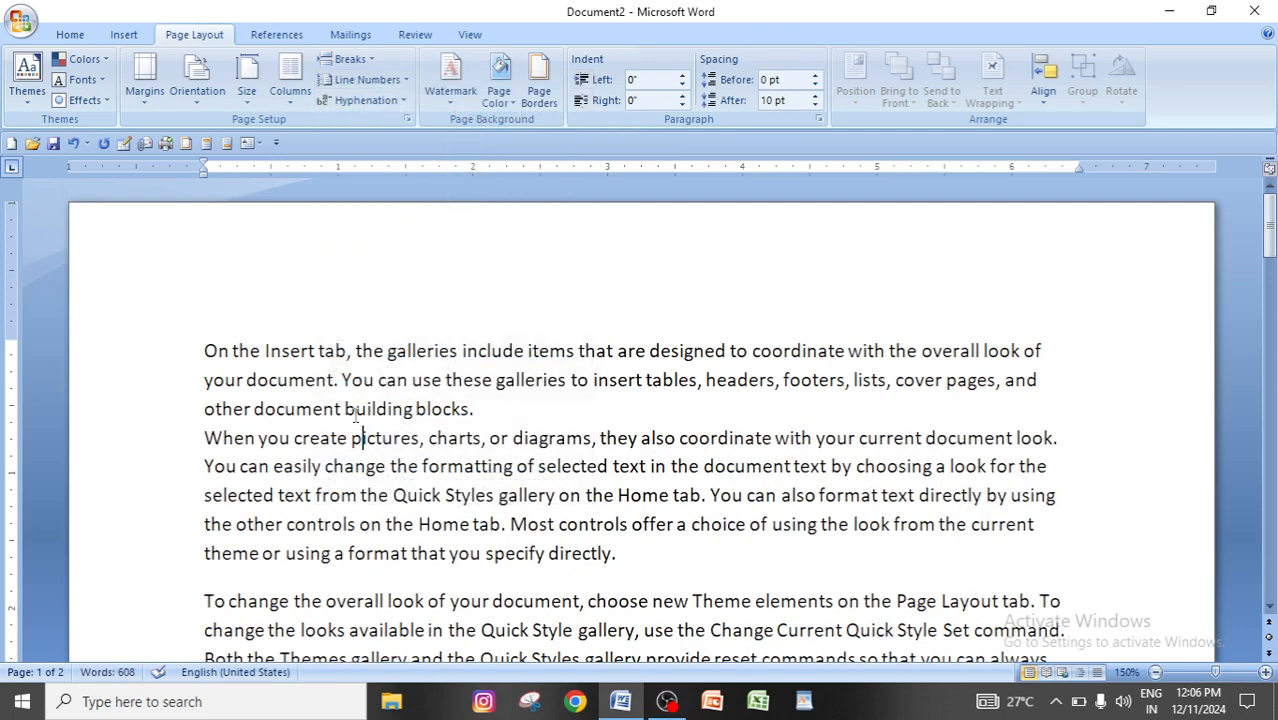
left_click(357, 438)
left_click(350, 59)
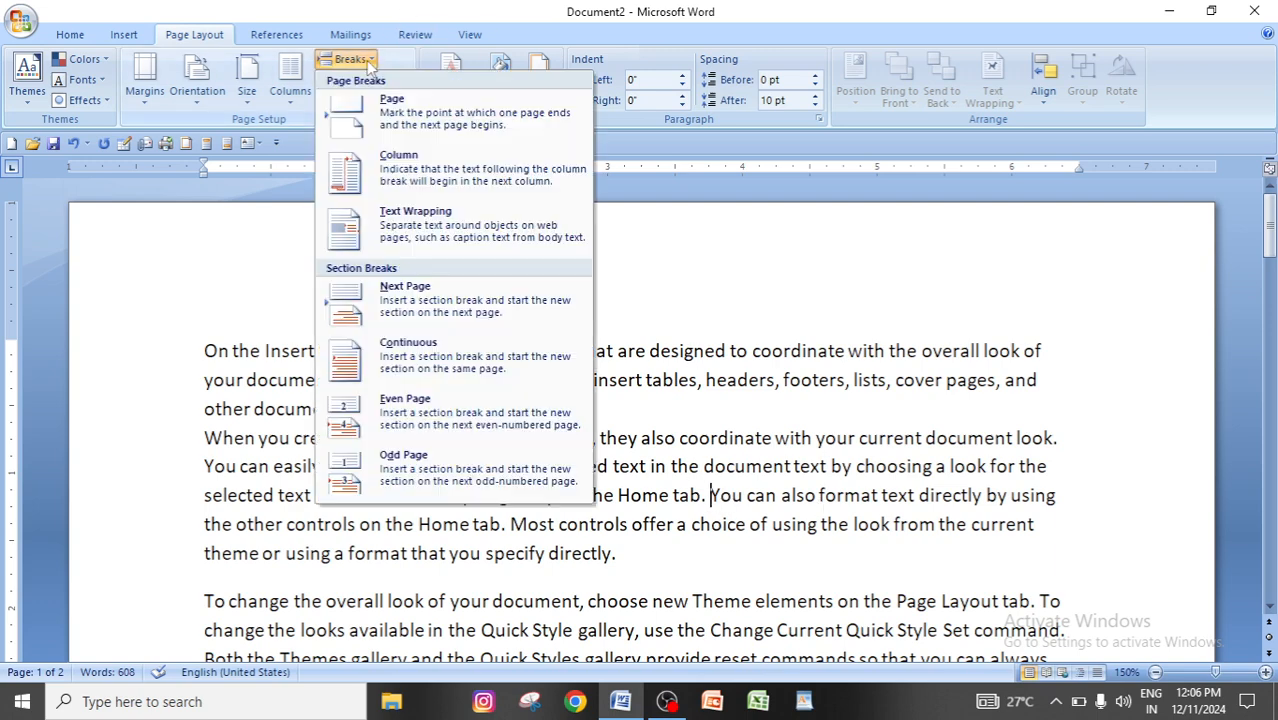
left_click(418, 350)
left_click(726, 500)
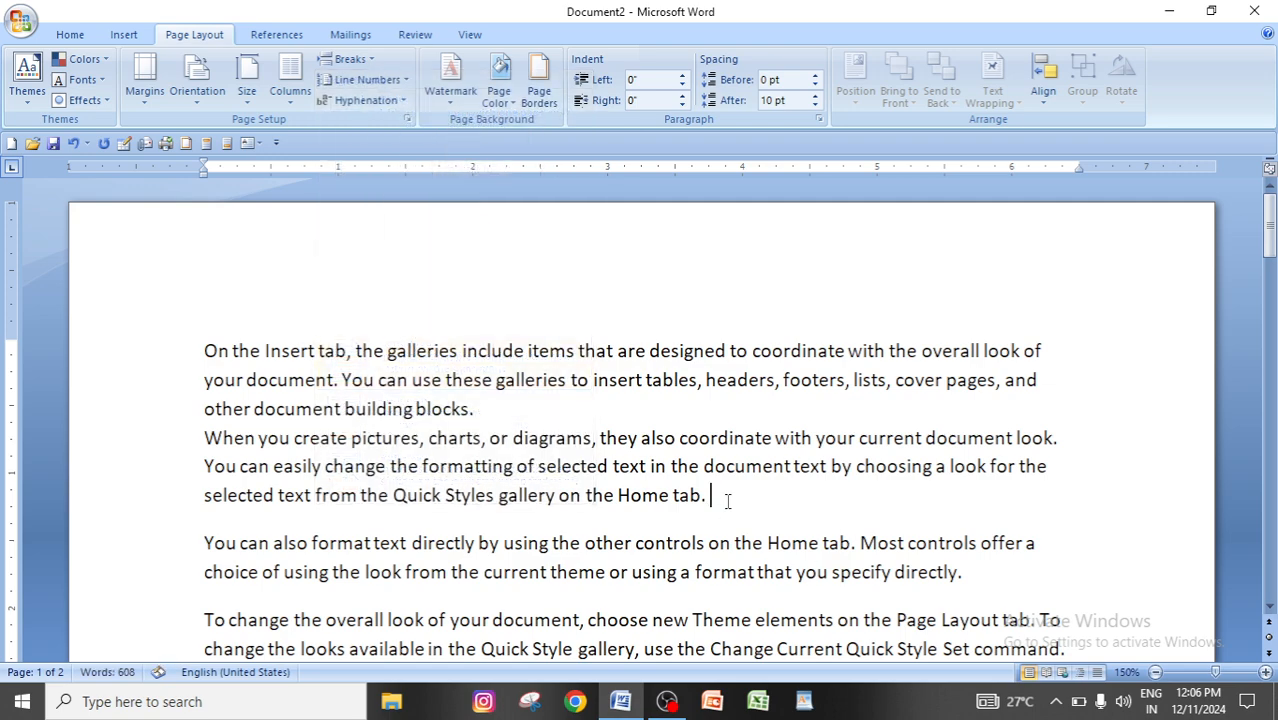
Compare the line spacing at the Text Wrapping and Continuous breaks, and remove the Continuous break after "on the Home tab.".
left_click(219, 545)
left_click(486, 411)
left_click(450, 440)
left_click(710, 497)
left_click(716, 495)
key("BackSpace")
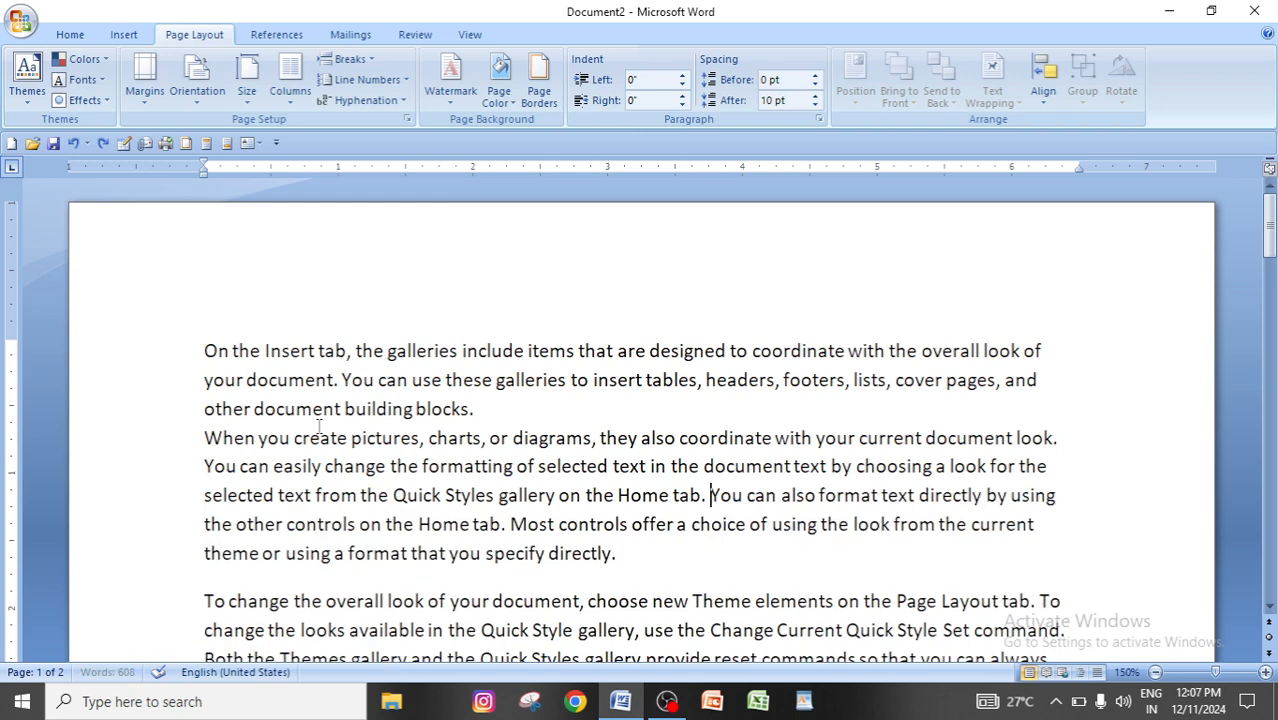
Open the list of page and section break types.
left_click(347, 59)
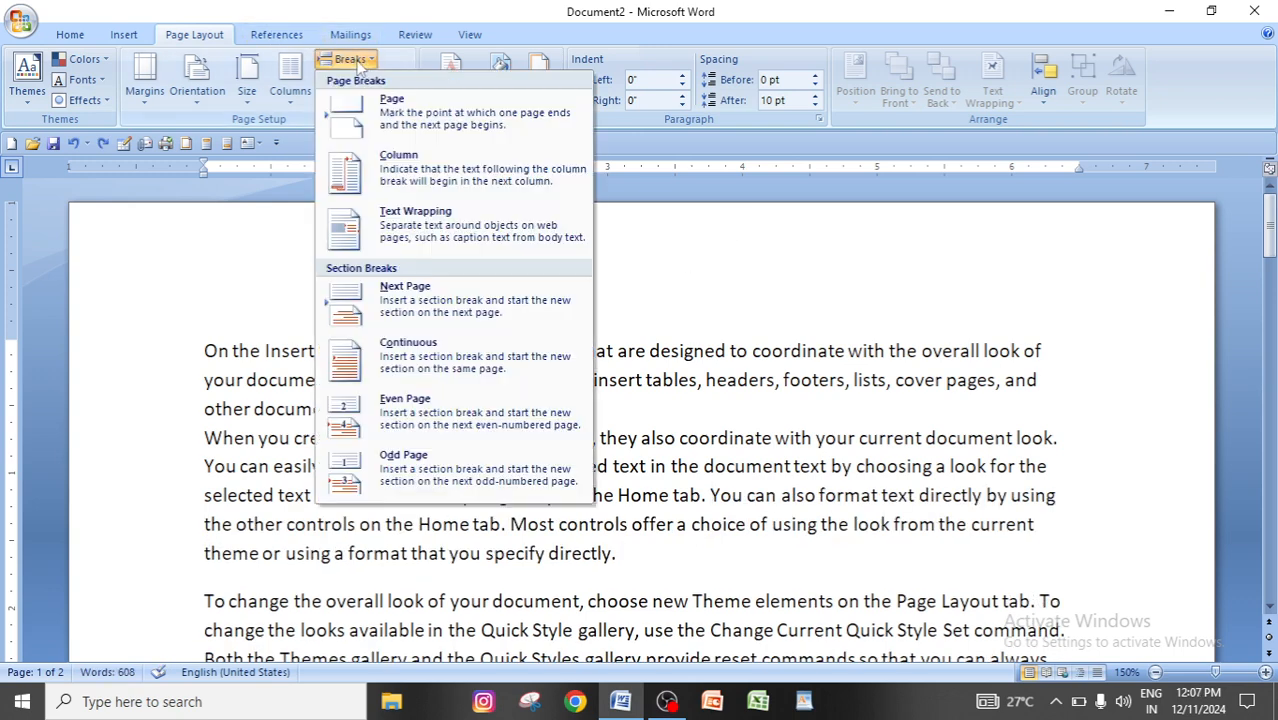
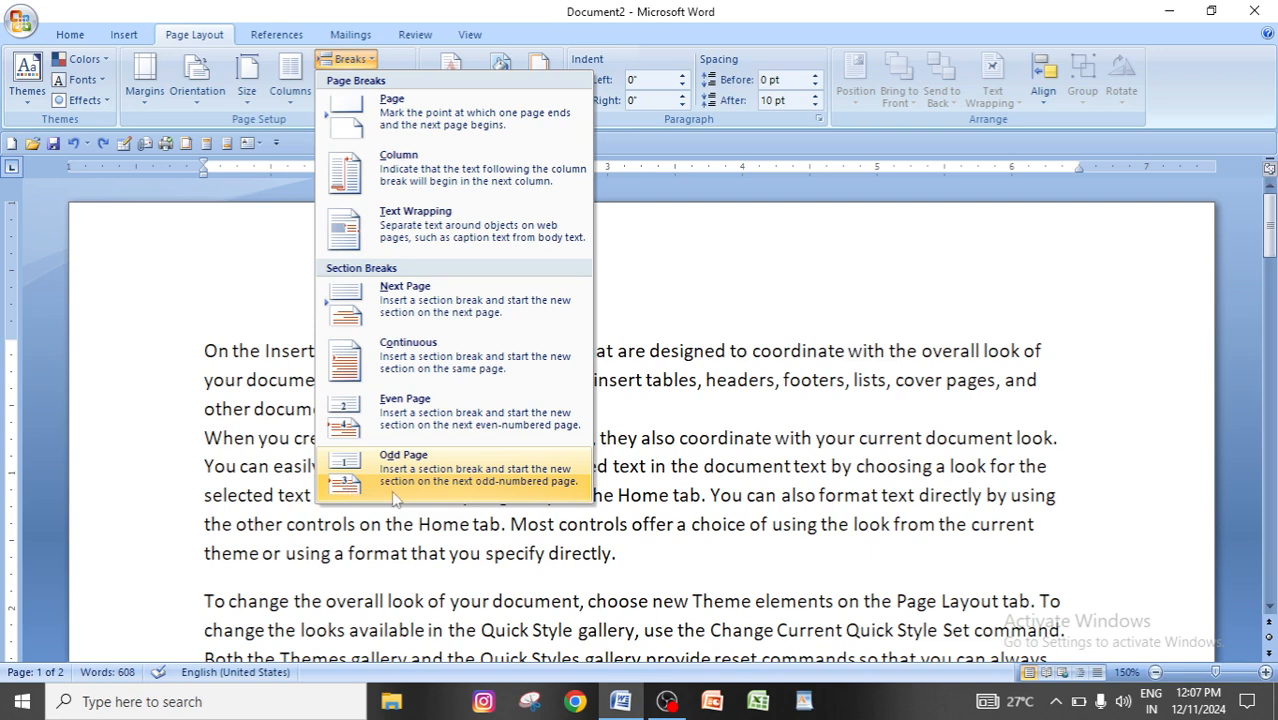
Replace all the document's text with random filler text generated by =rand(200,8).
left_click(772, 411)
key("ctrl+a")
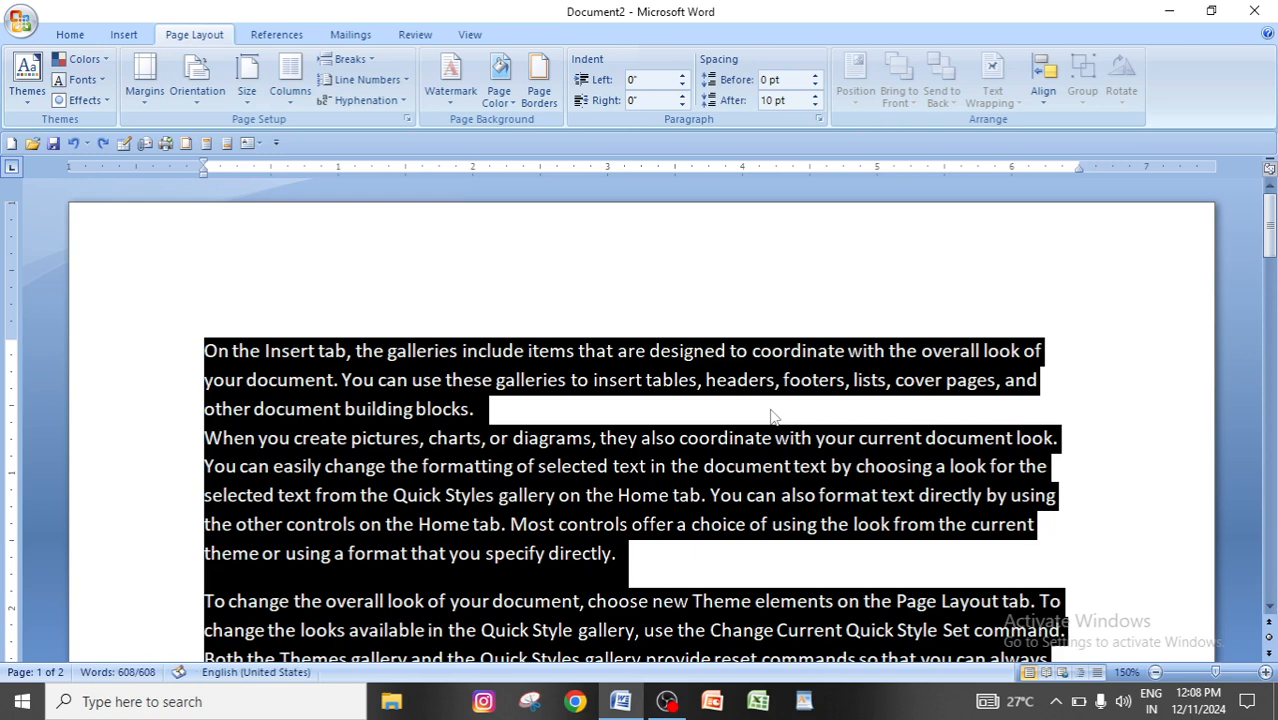
key("Delete")
type("=rand")
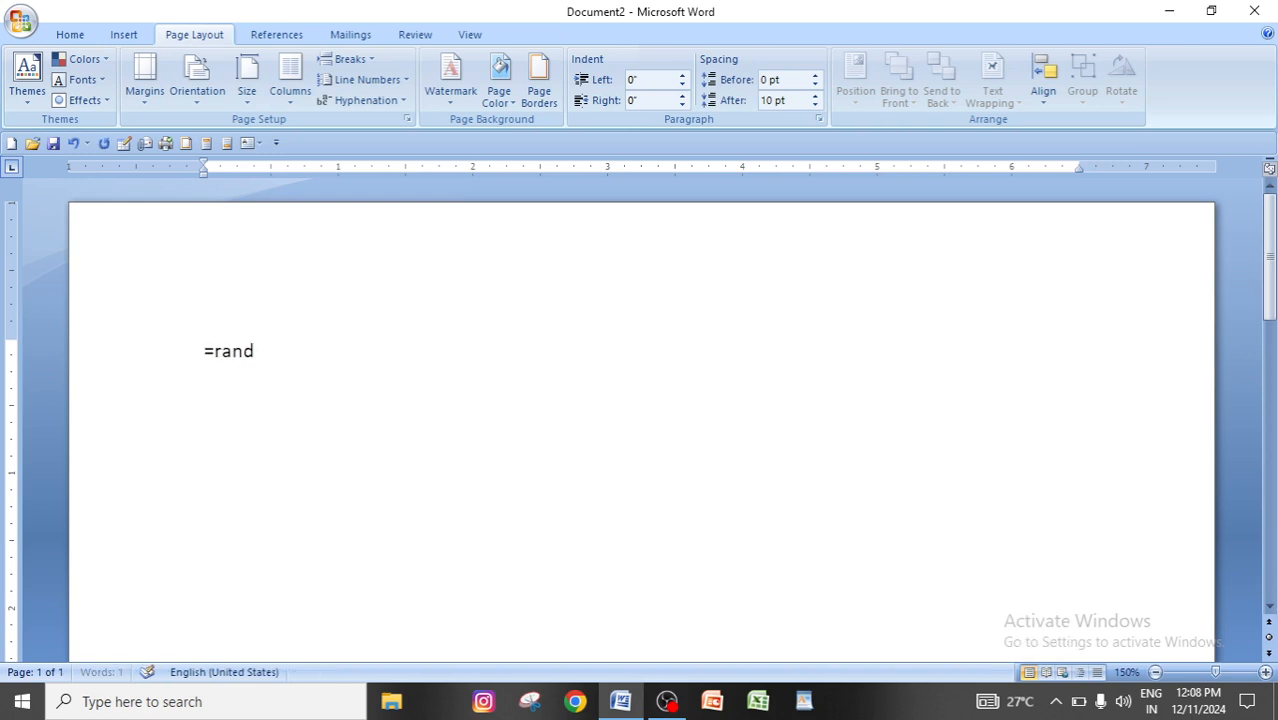
type("(200,8)")
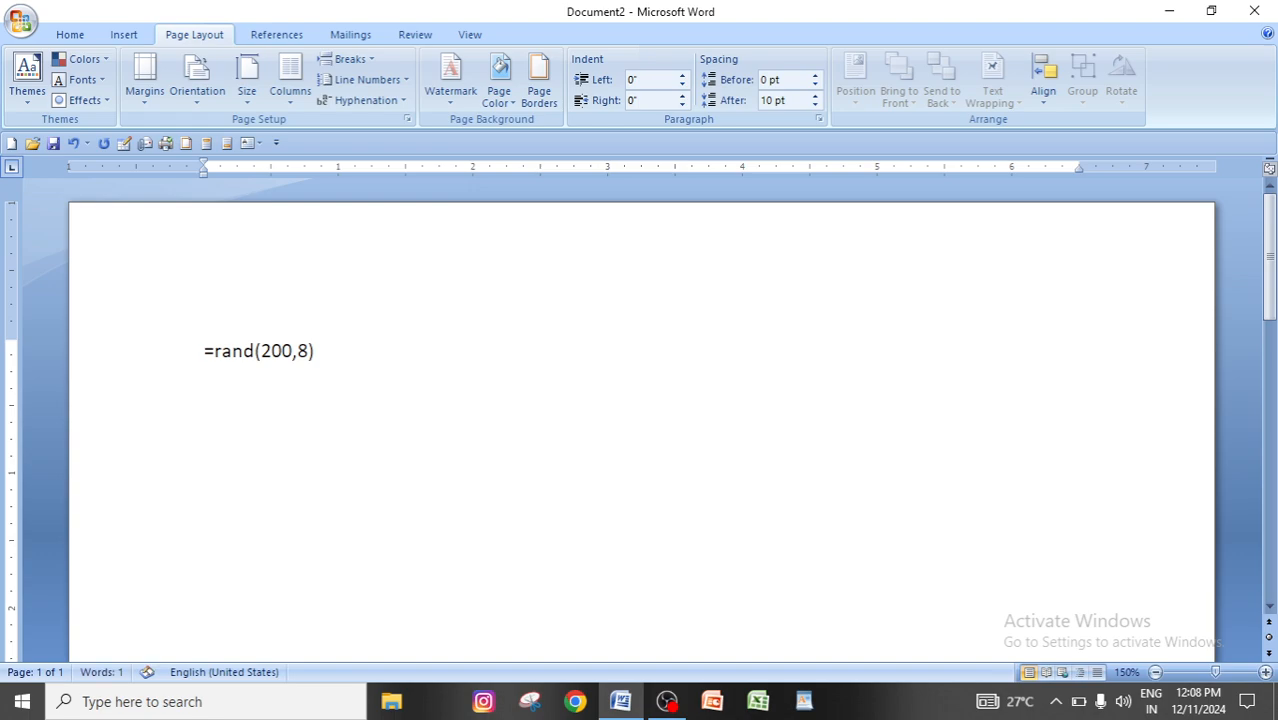
key("Return")
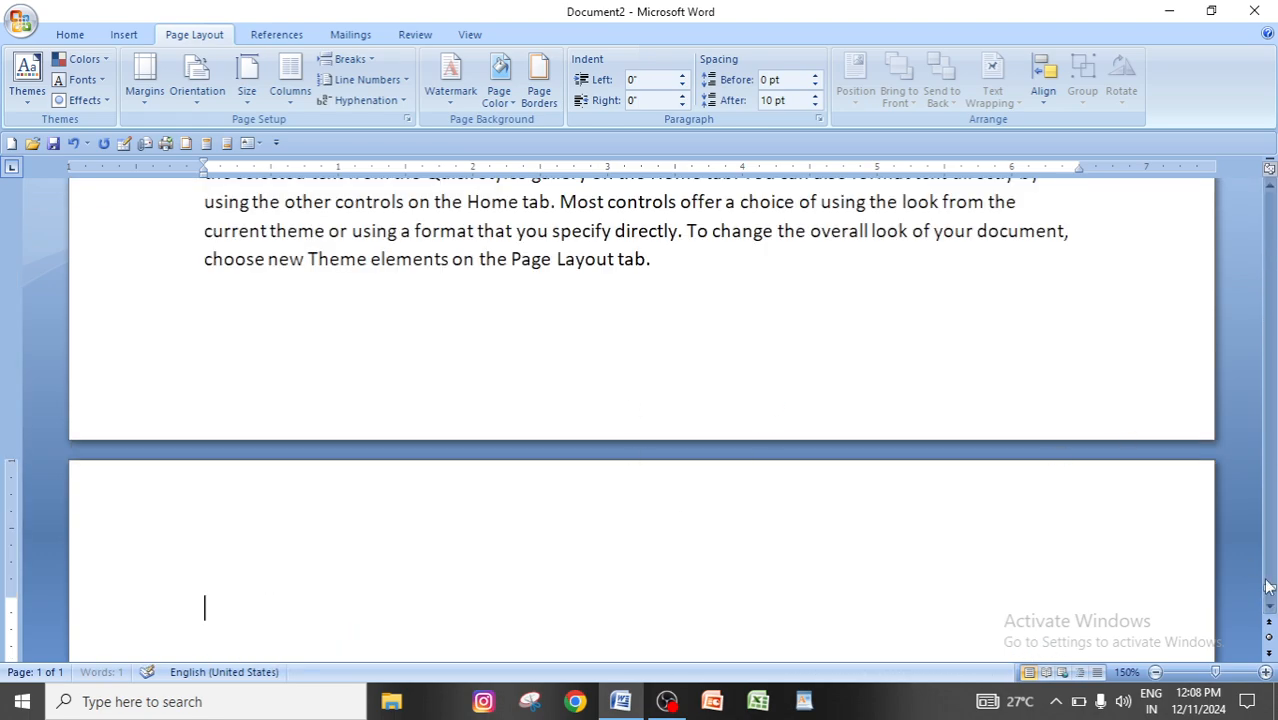
Examine the generated filler text from the document's first page to its end, and return to the beginning.
left_click_drag(1270, 592, 1270, 198)
left_click(471, 582)
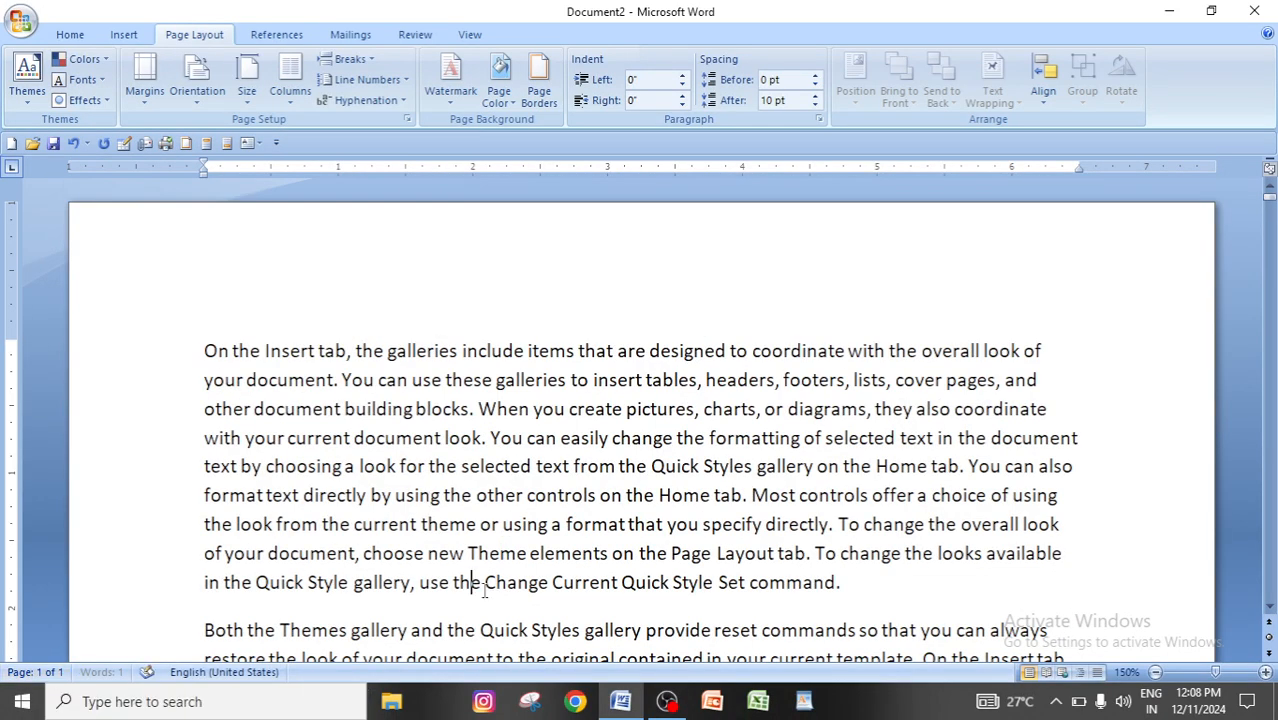
left_click(612, 556)
scroll(614, 562, "down", 15)
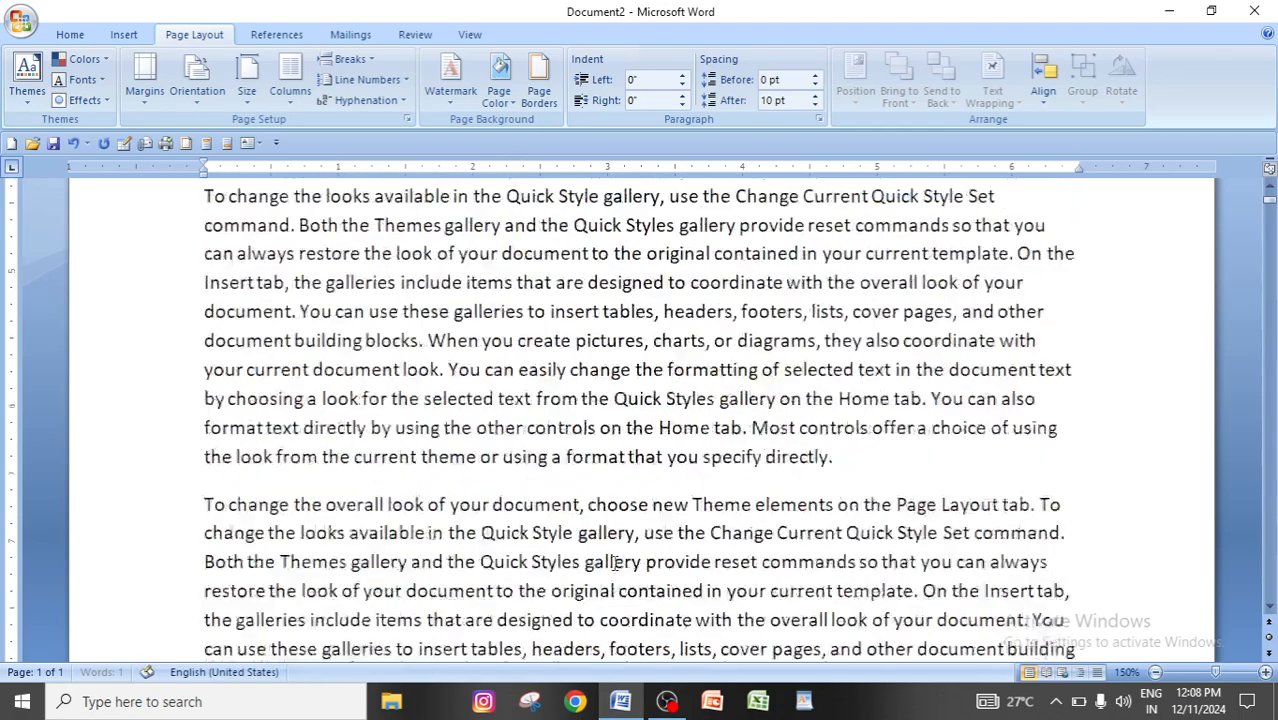
left_click(499, 601)
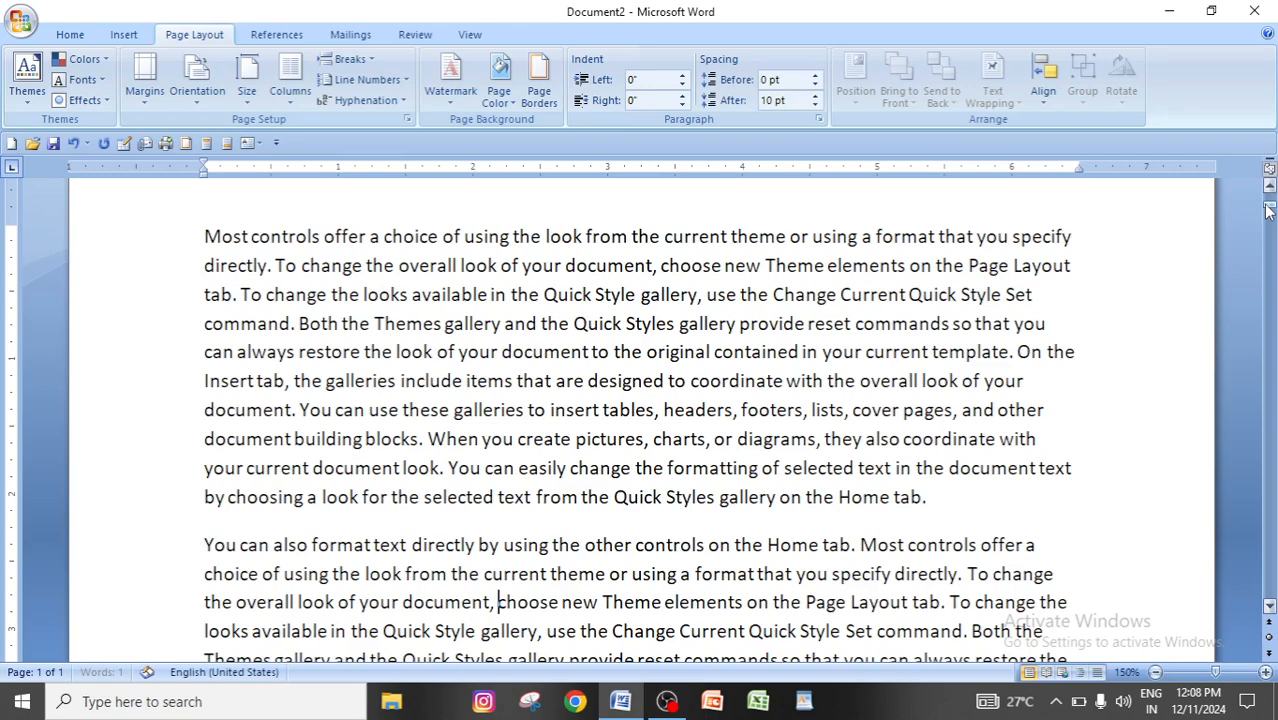
left_click_drag(1267, 213, 1267, 598)
scroll(312, 483, "up", 1)
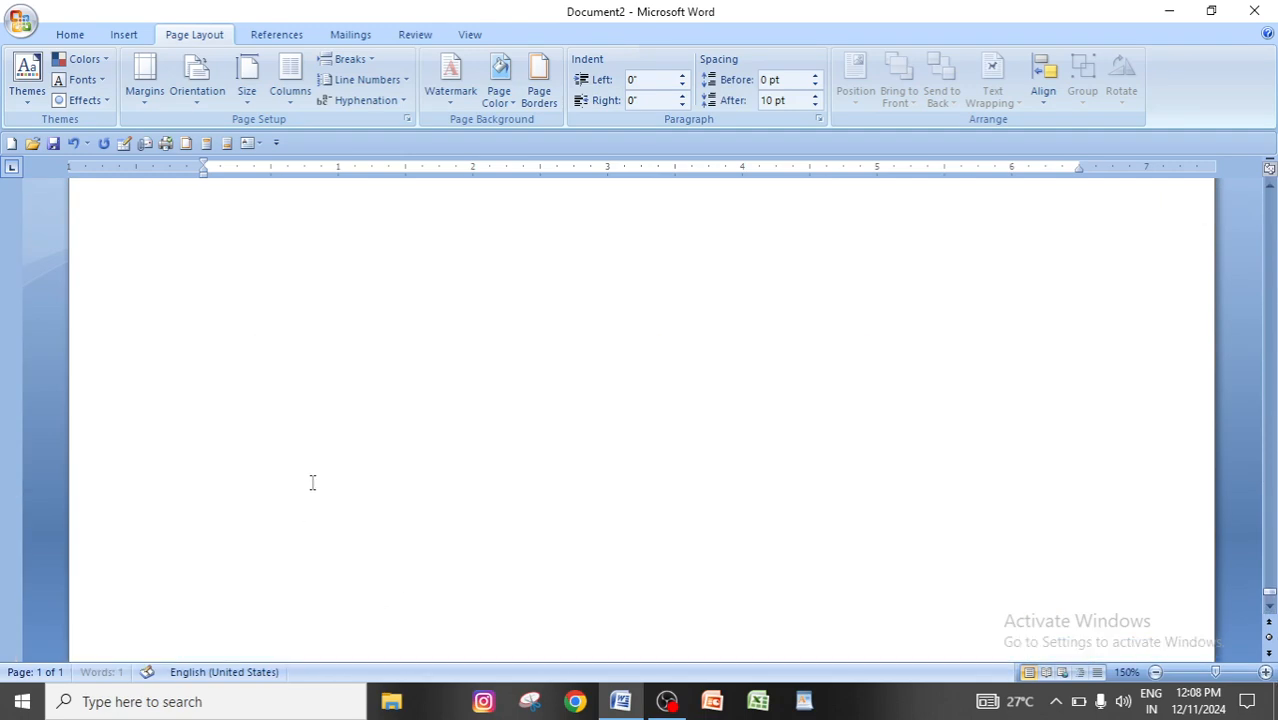
scroll(313, 483, "up", 5)
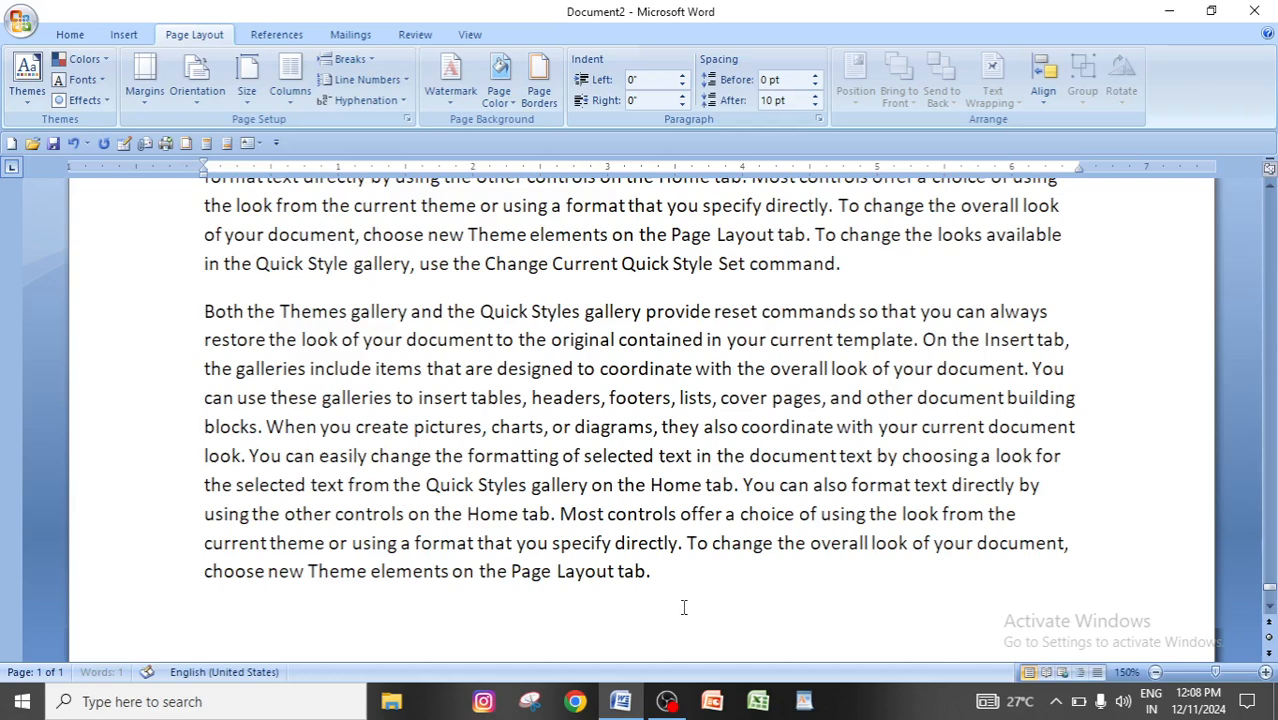
left_click(679, 586)
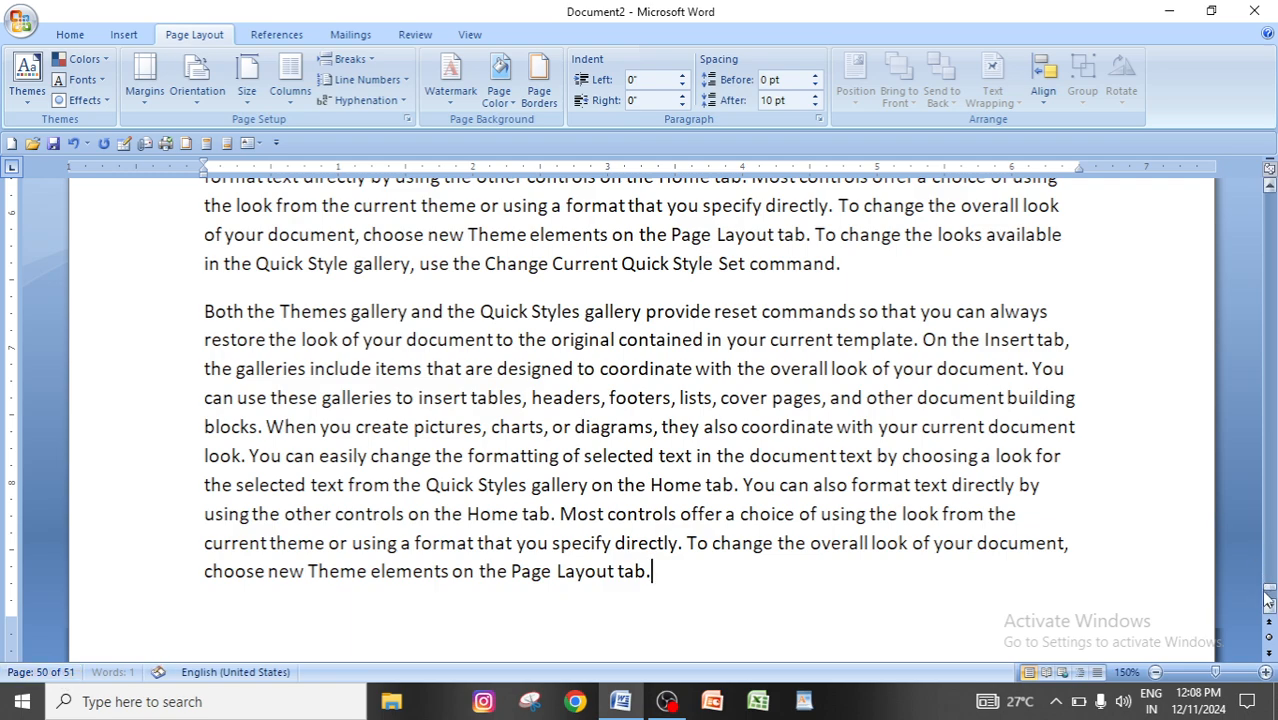
left_click_drag(1270, 597, 1270, 195)
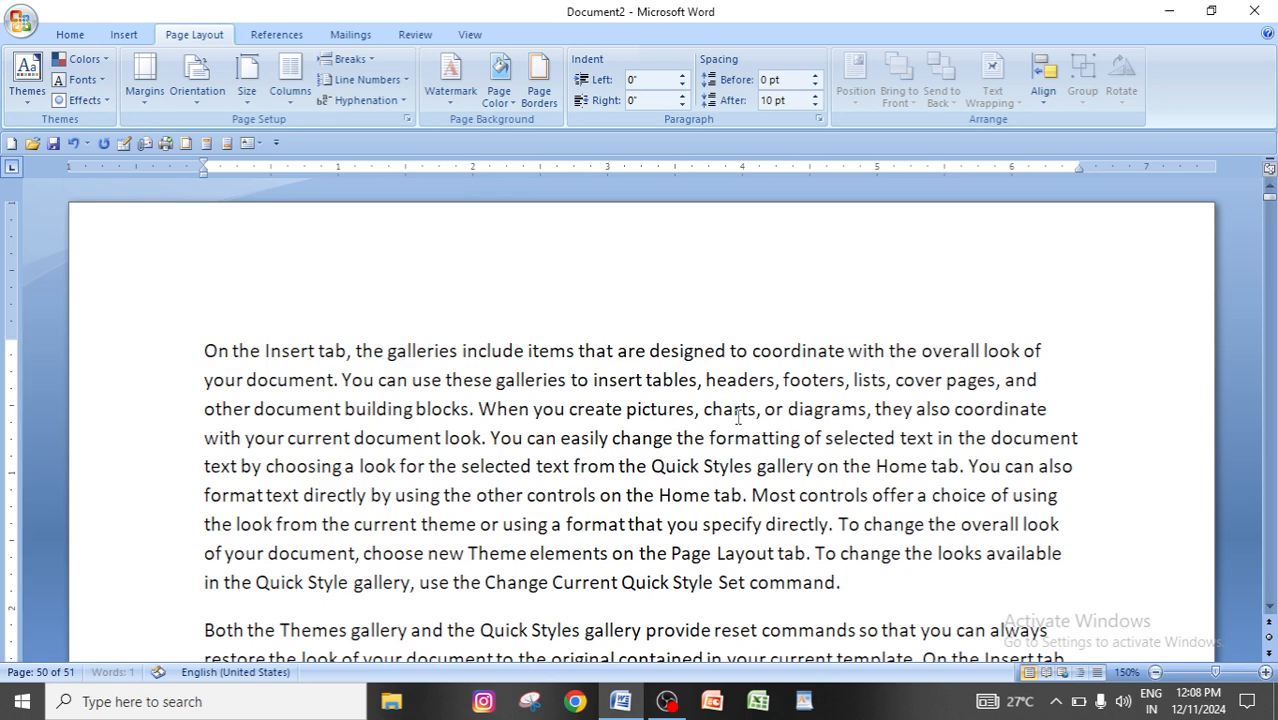
Insert an Even Page section break in the first paragraph, inside the word "charts" after "cha".
left_click(736, 410)
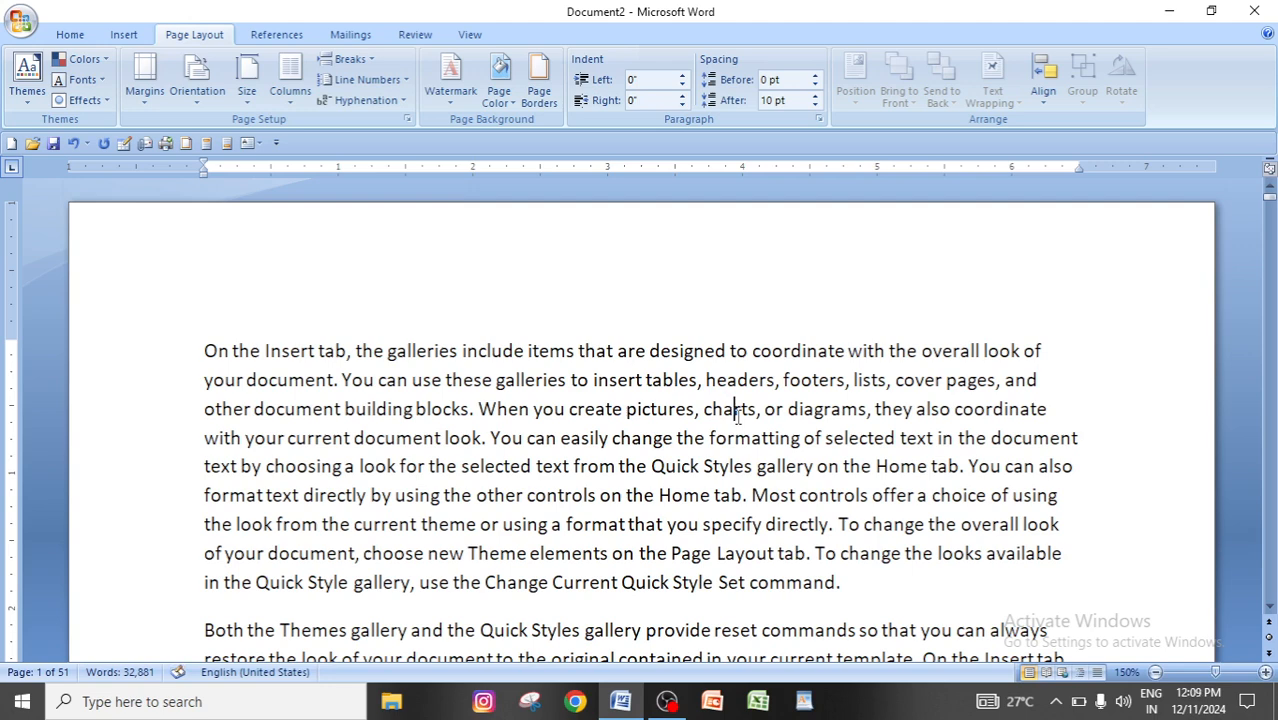
left_click(368, 61)
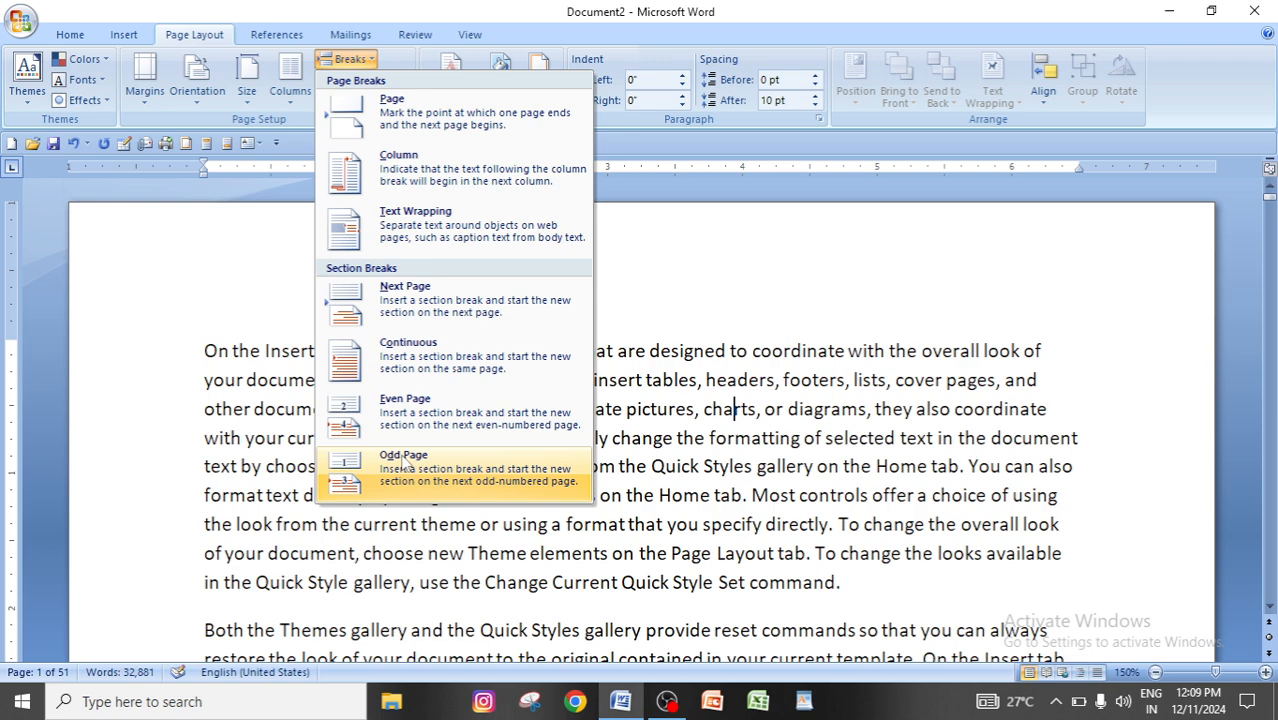
left_click(437, 428)
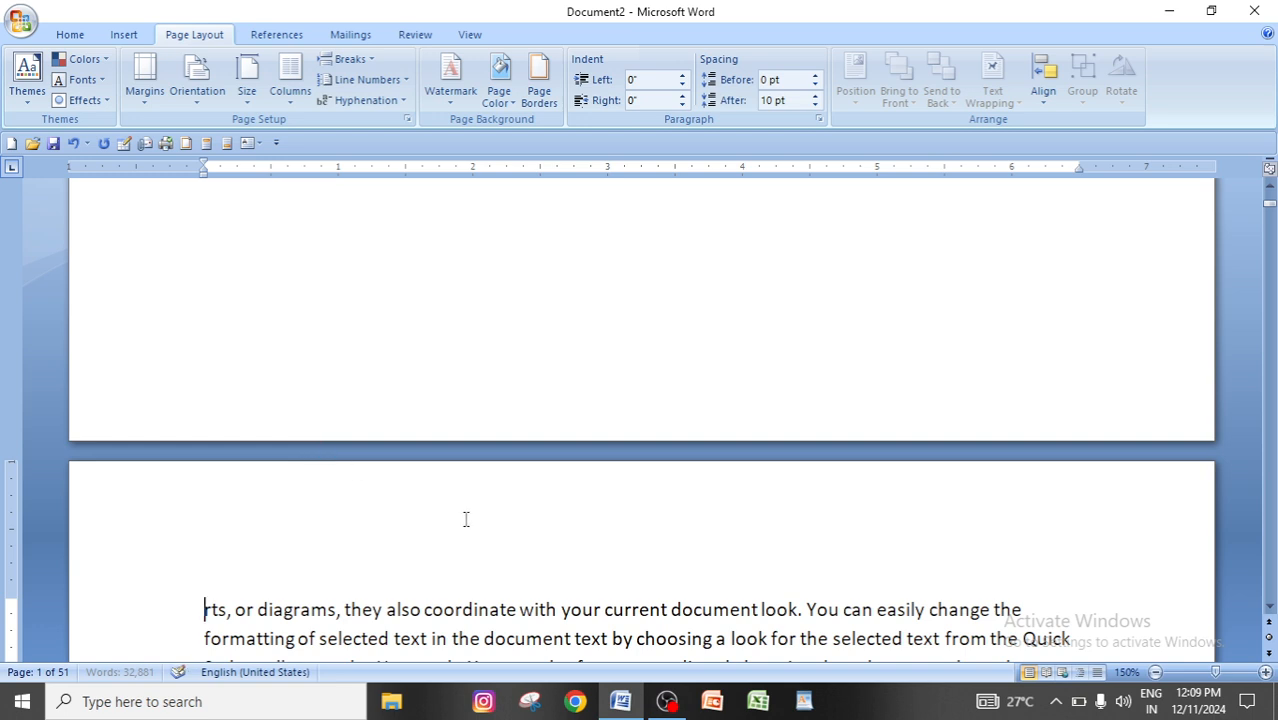
Check the page after the Even Page break in Print Preview, and return to editing the document.
left_click(22, 18)
mouse_move(50, 225)
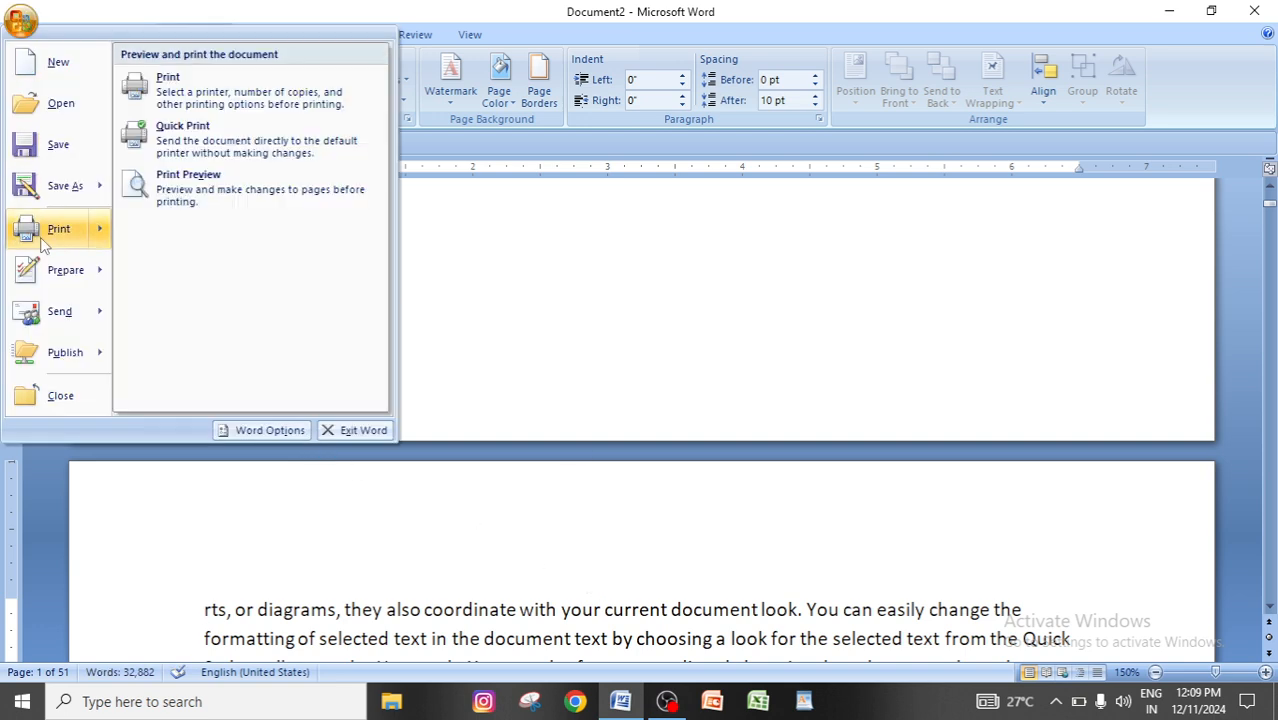
left_click(222, 190)
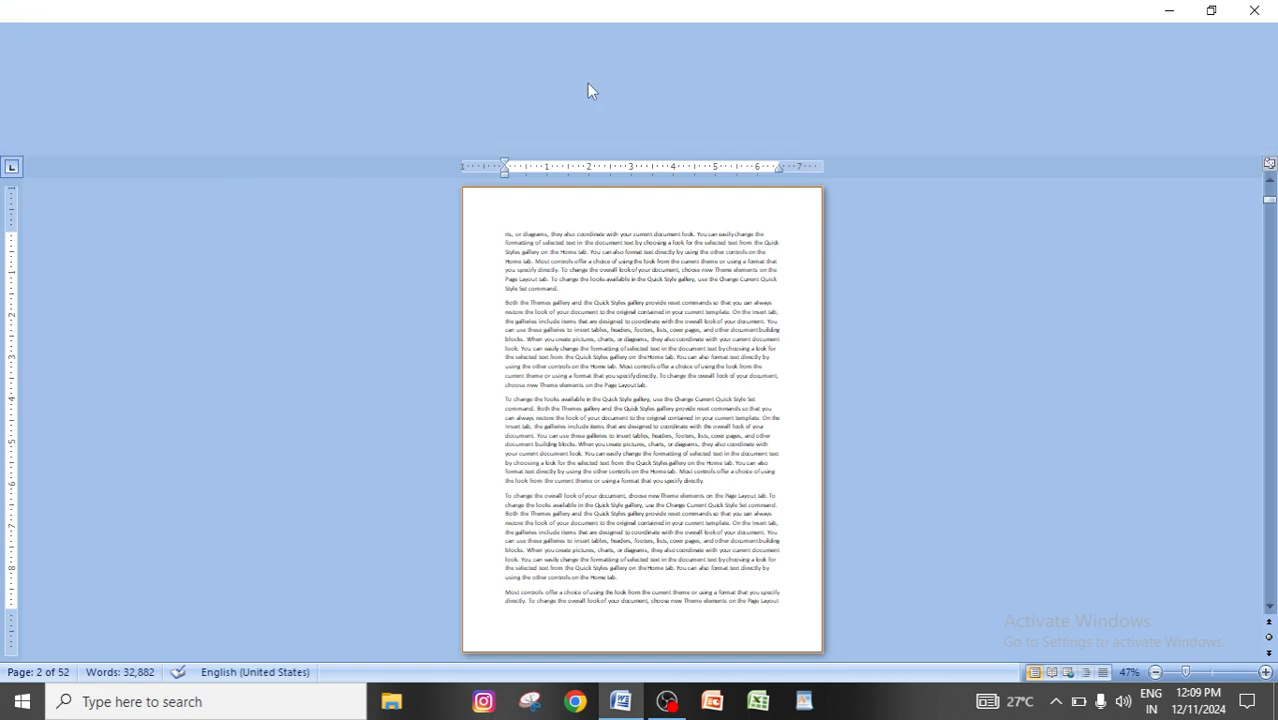
left_click(587, 91)
left_click(22, 18)
mouse_move(52, 230)
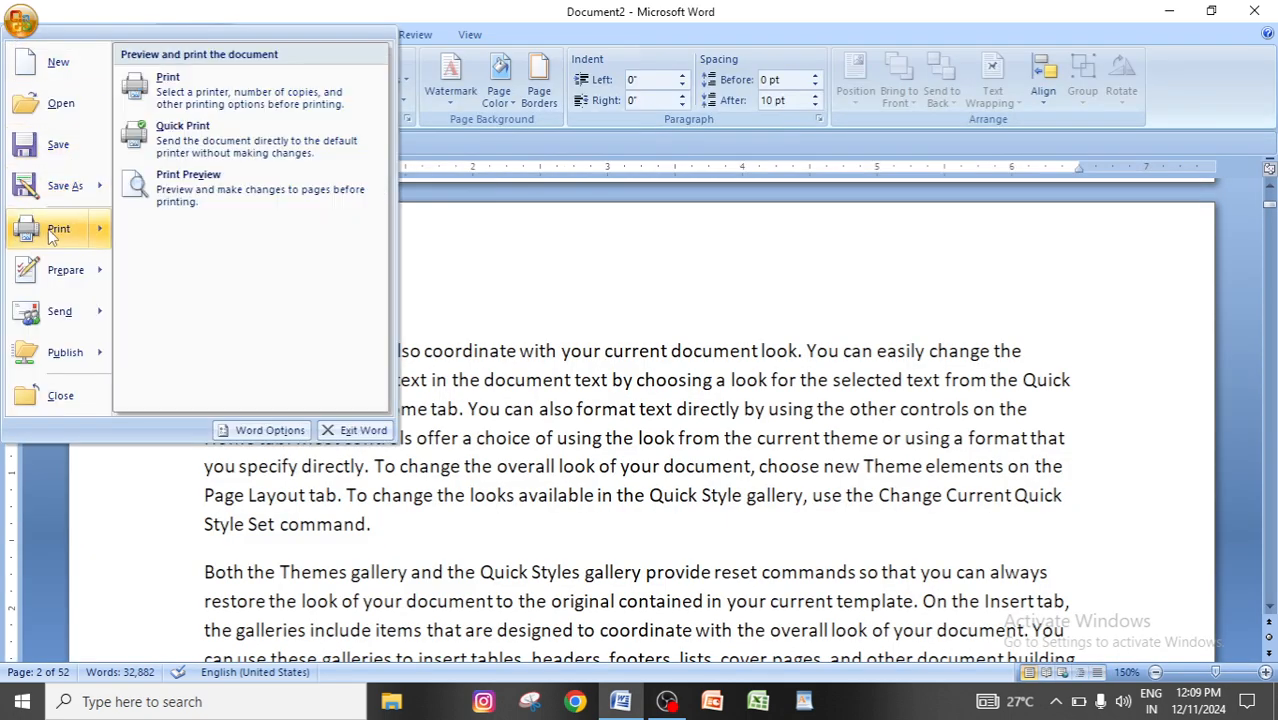
left_click(630, 365)
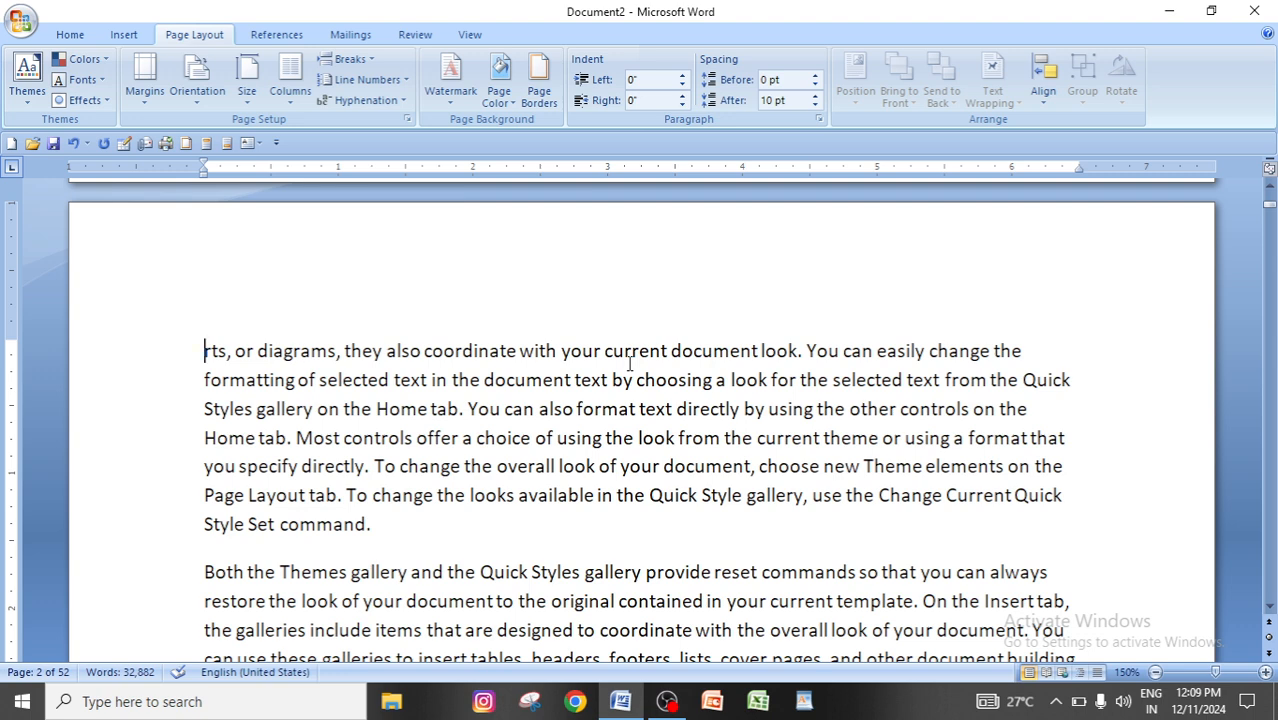
Insert an Odd Page section break on the second page, inside "using" in "a choice of using the look".
left_click(568, 437)
left_click(349, 59)
left_click(471, 458)
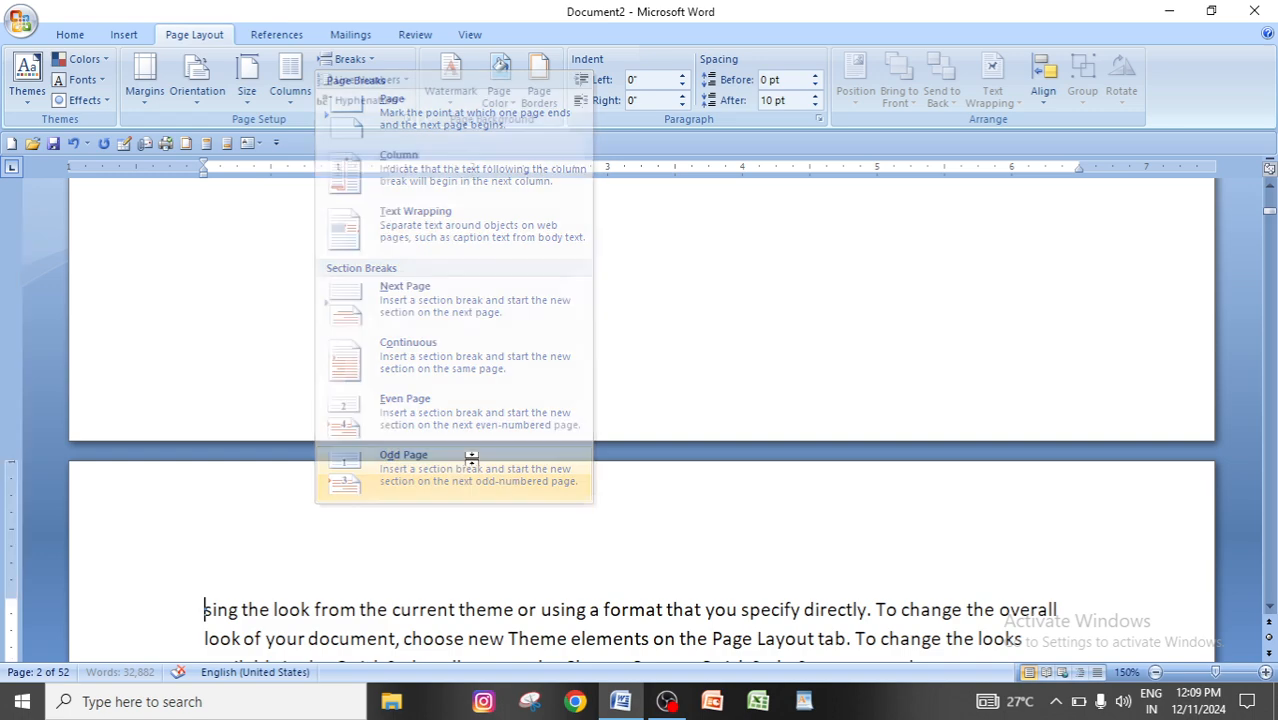
Review the pages around the Even Page and Odd Page breaks, and undo the Odd Page break.
scroll(706, 445, "up", 15)
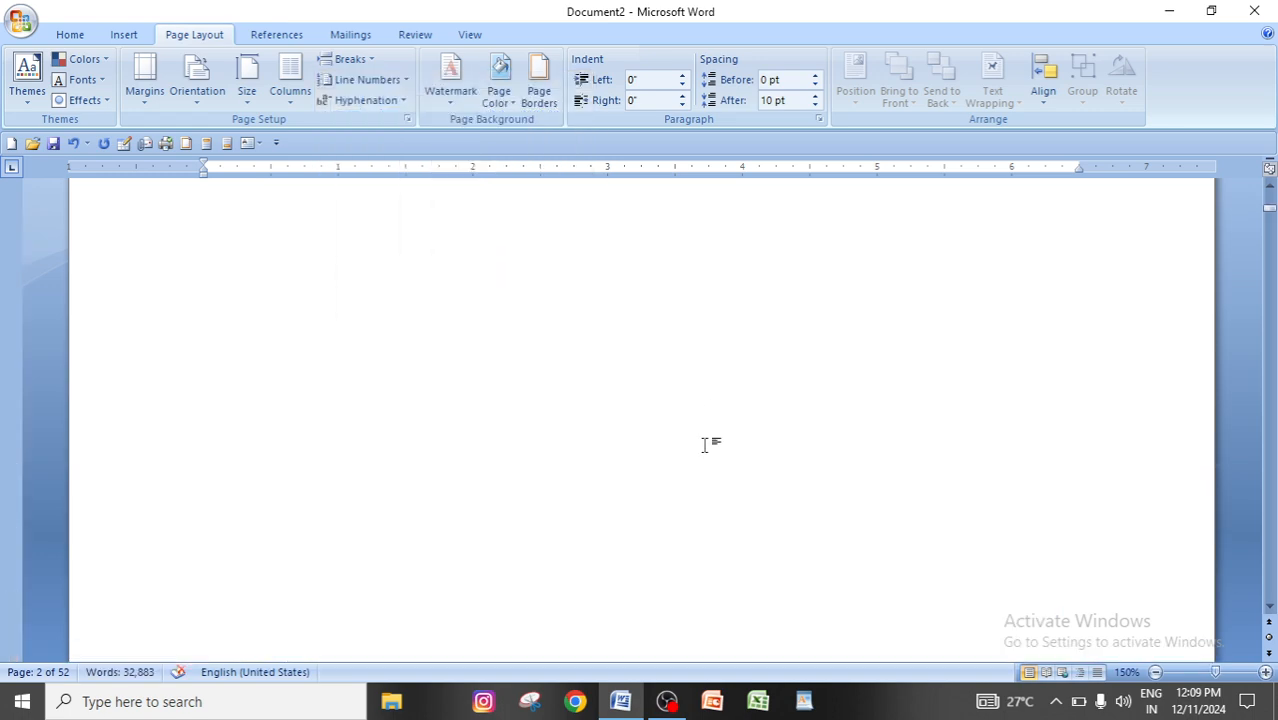
scroll(571, 427, "up", 5)
scroll(571, 427, "up", 5)
scroll(626, 412, "down", 5)
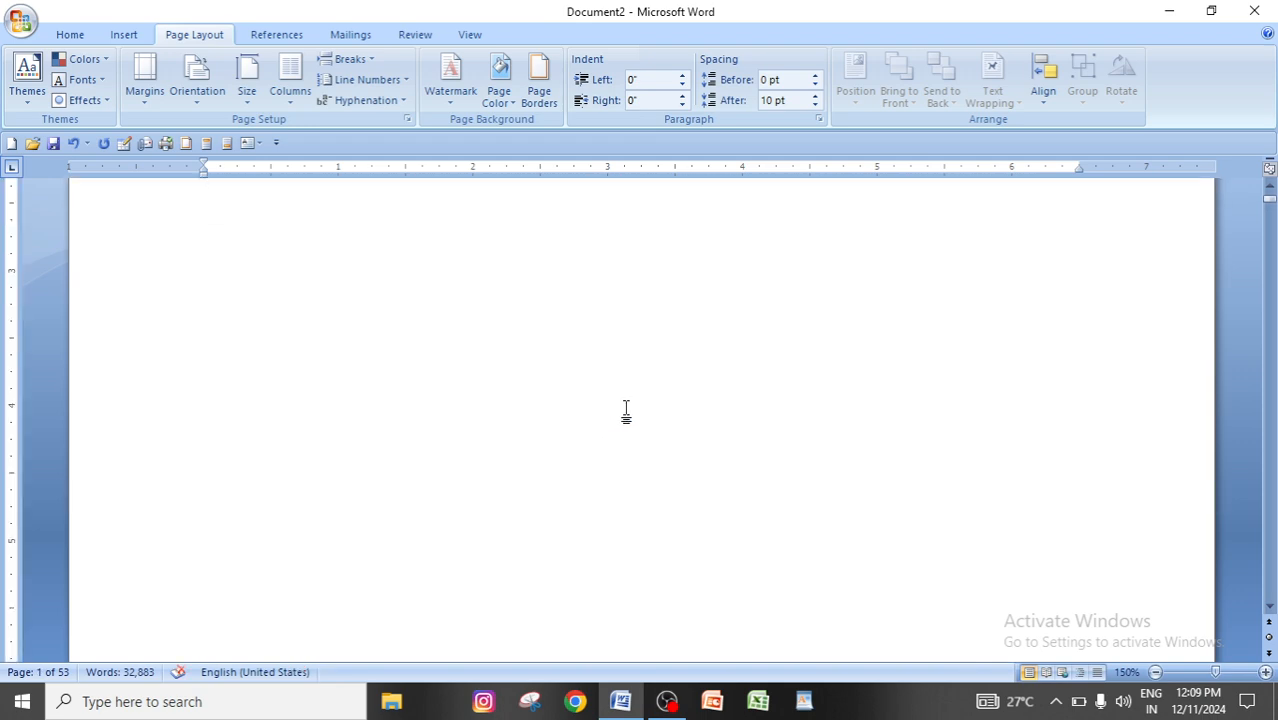
scroll(626, 412, "down", 5)
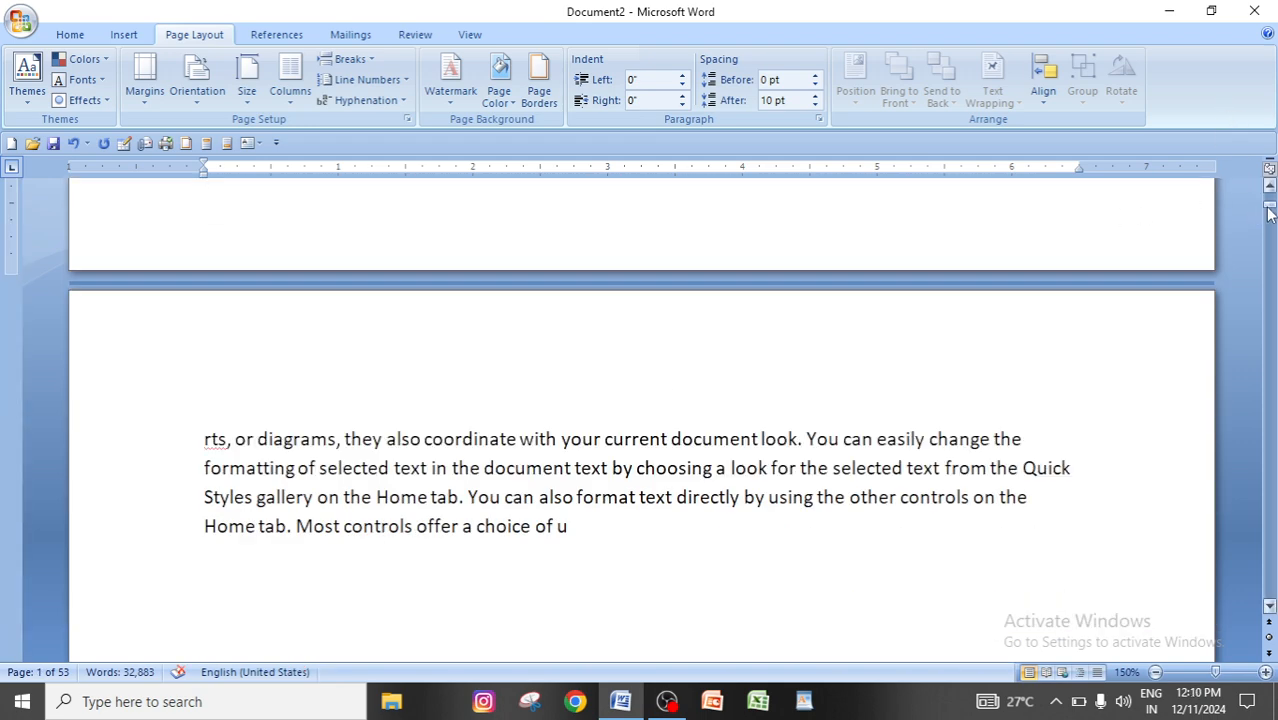
left_click_drag(1270, 213, 1269, 198)
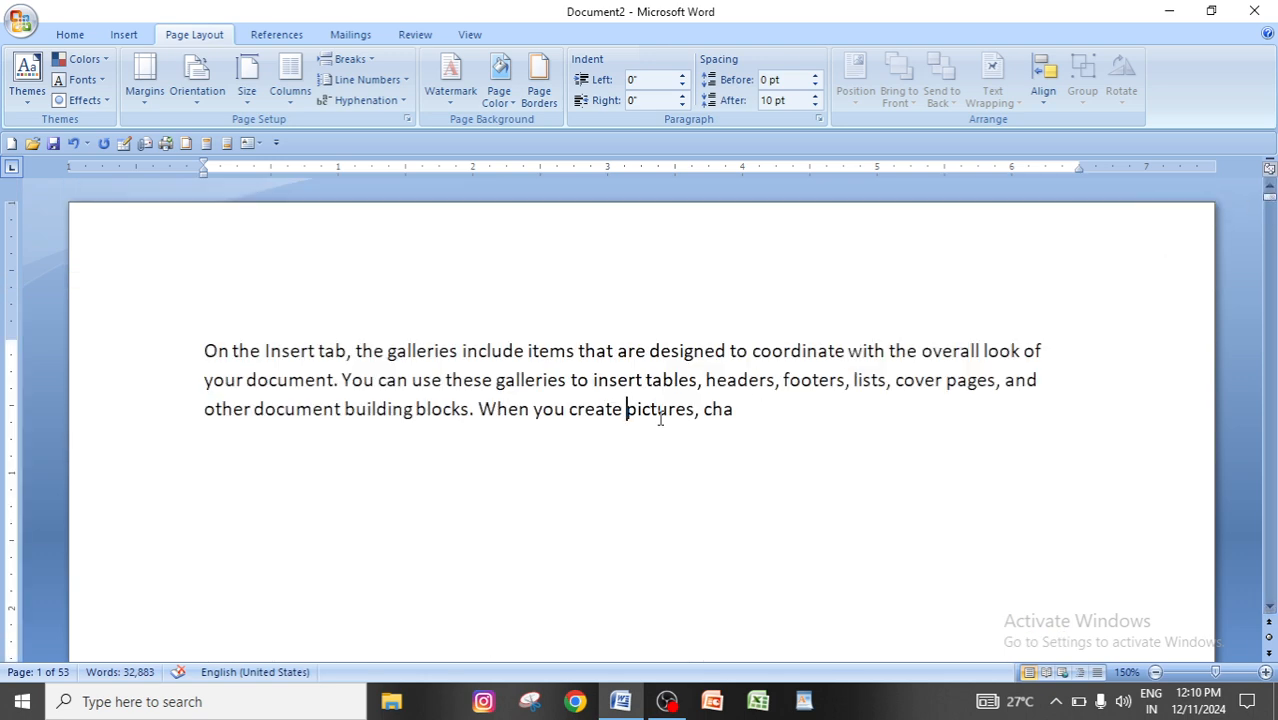
key("ctrl+z")
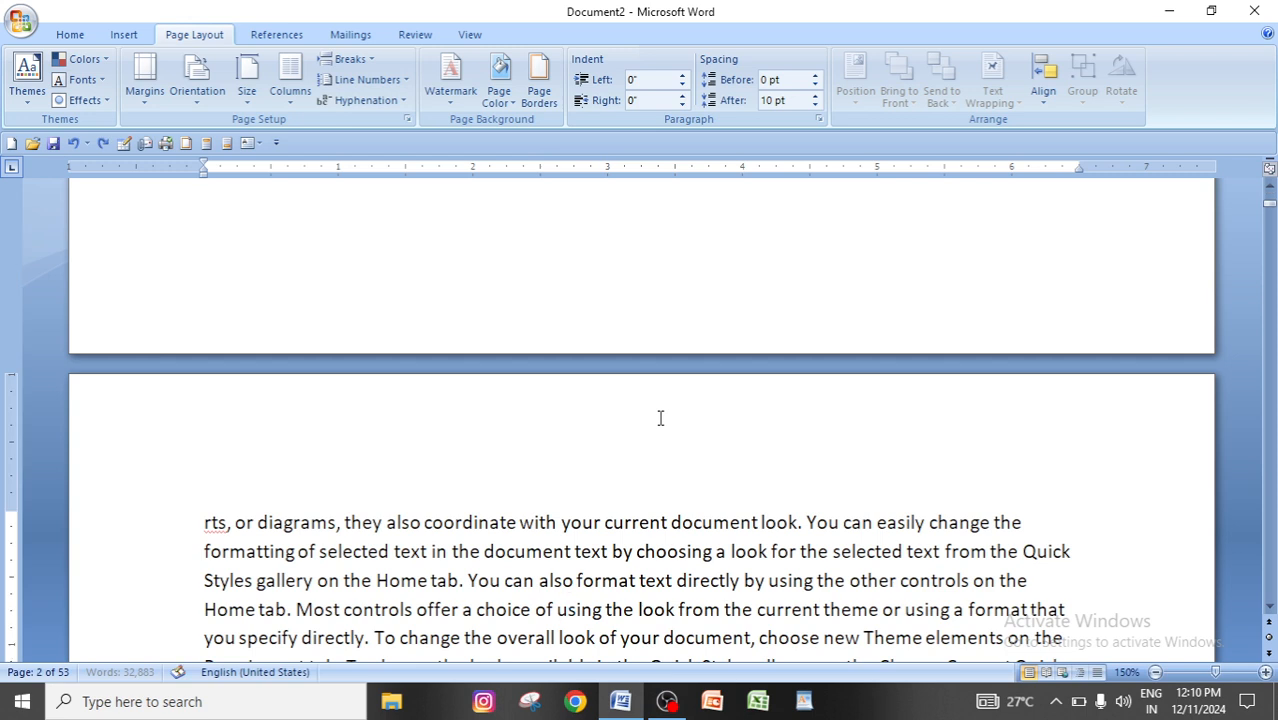